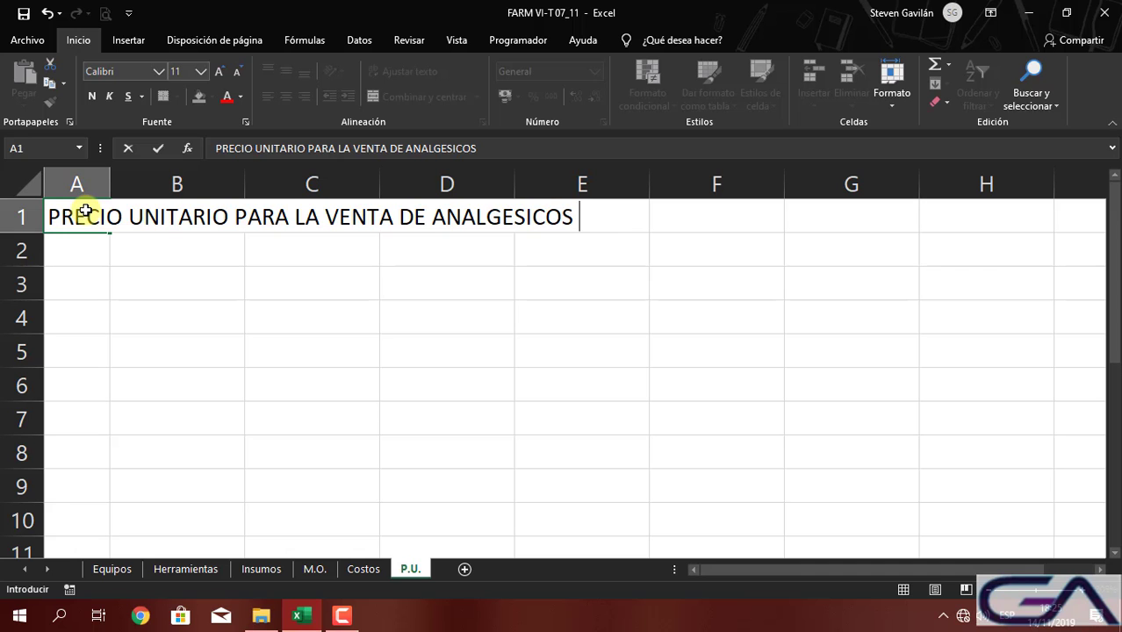
Enter the title "PRECIO UNITARIO PARA LA VENTA DE ANALGESICOS POR UNIDAD" in A1 and the label "Unidad de Medida" in A3
{"action": "key", "text": "Return"}
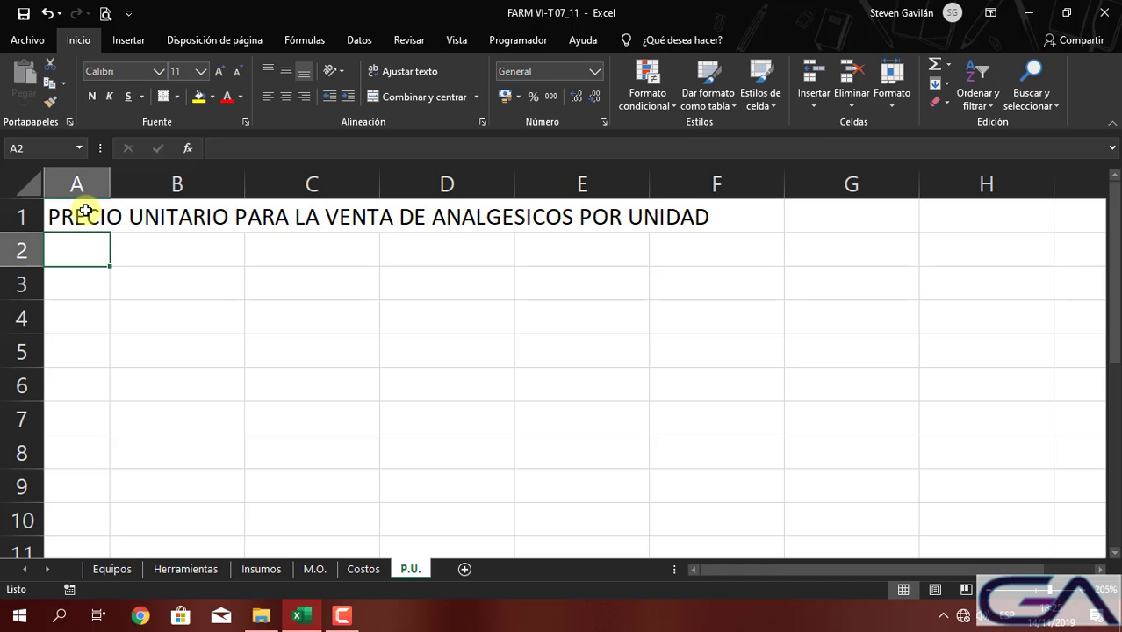
{"action": "key", "text": "Return"}
{"action": "key", "text": "Right"}
{"action": "key", "text": "Left"}
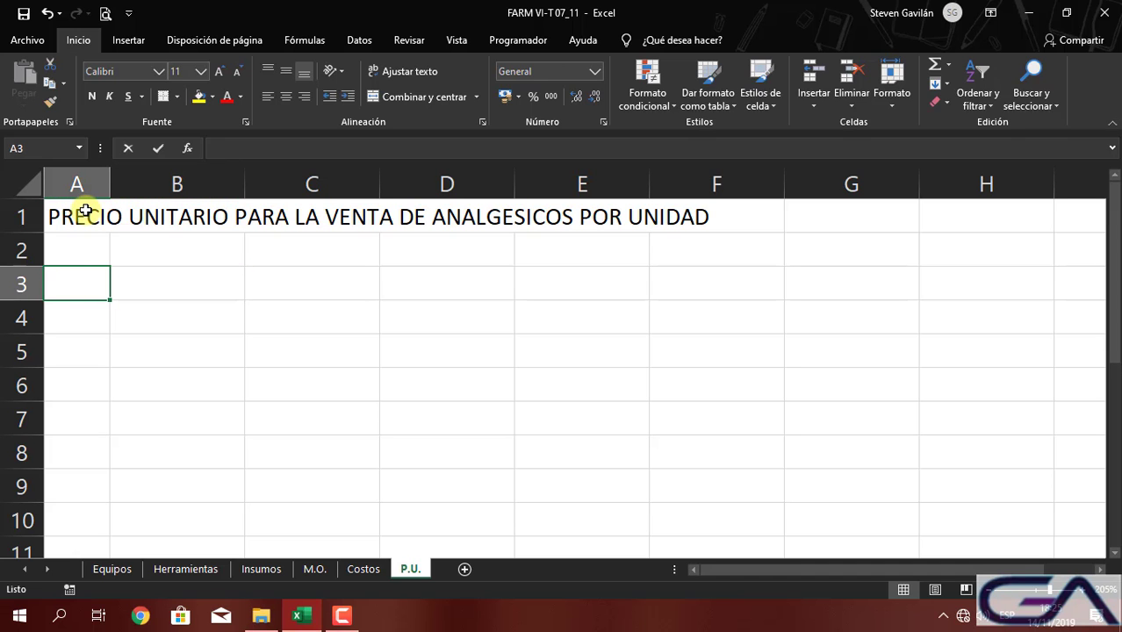
{"action": "type", "text": "Unidad de Medida"}
{"action": "key", "text": "Tab"}
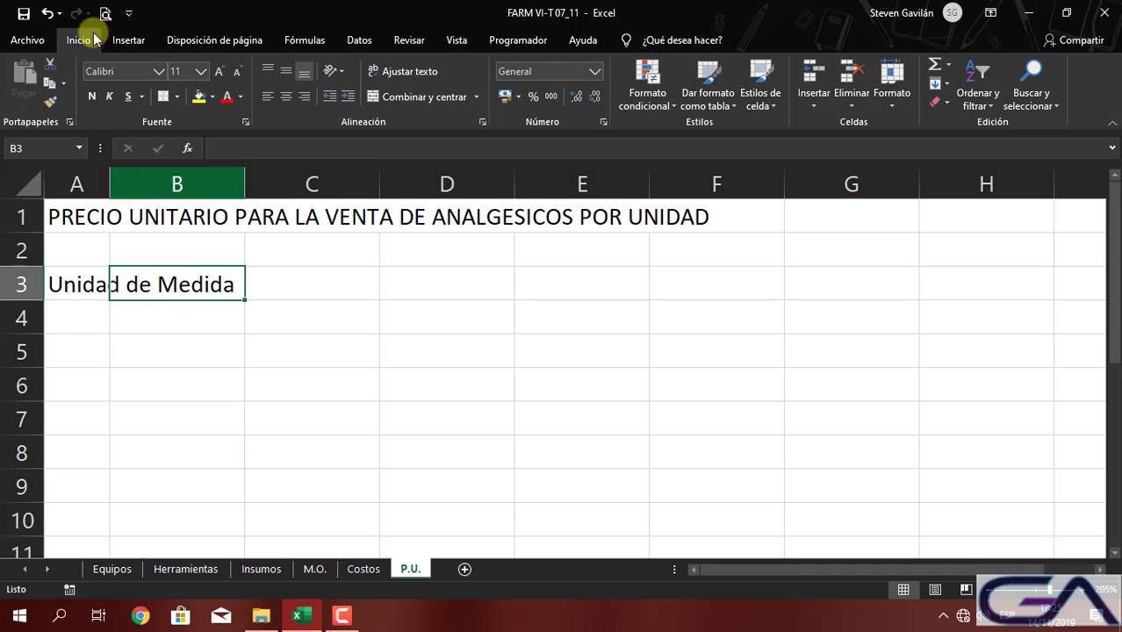
Resize column A so that the "Unidad de Medida" label fits within it
{"action": "double_click", "coordinate": [112, 169]}
{"action": "left_click_drag", "start_coordinate": [745, 201], "coordinate": [247, 189]}
Replace the final word "UNIDAD" of the title in A1 with "BLISTER DE 10 UND."
{"action": "left_click", "coordinate": [138, 215]}
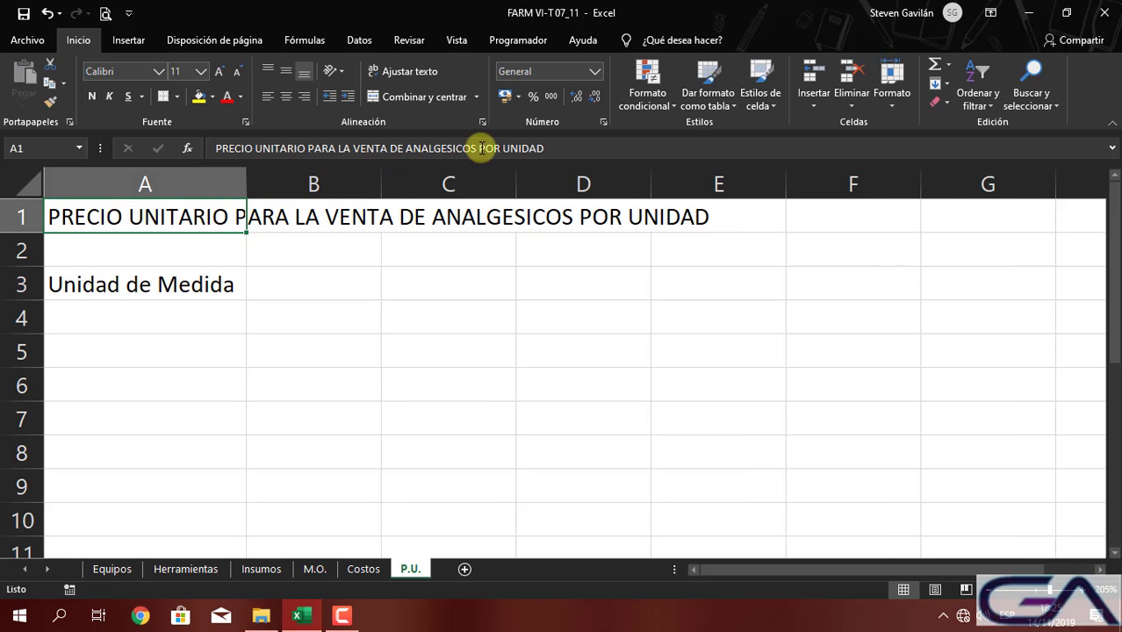
{"action": "double_click", "coordinate": [518, 149]}
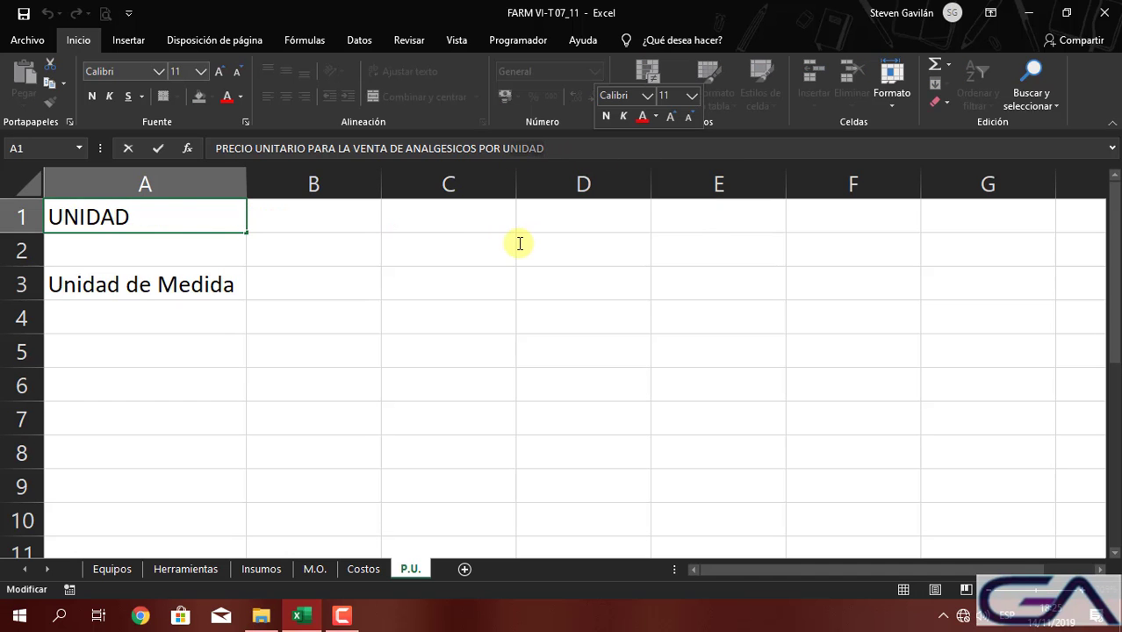
{"action": "key", "text": "BackSpace"}
{"action": "type", "text": "B"}
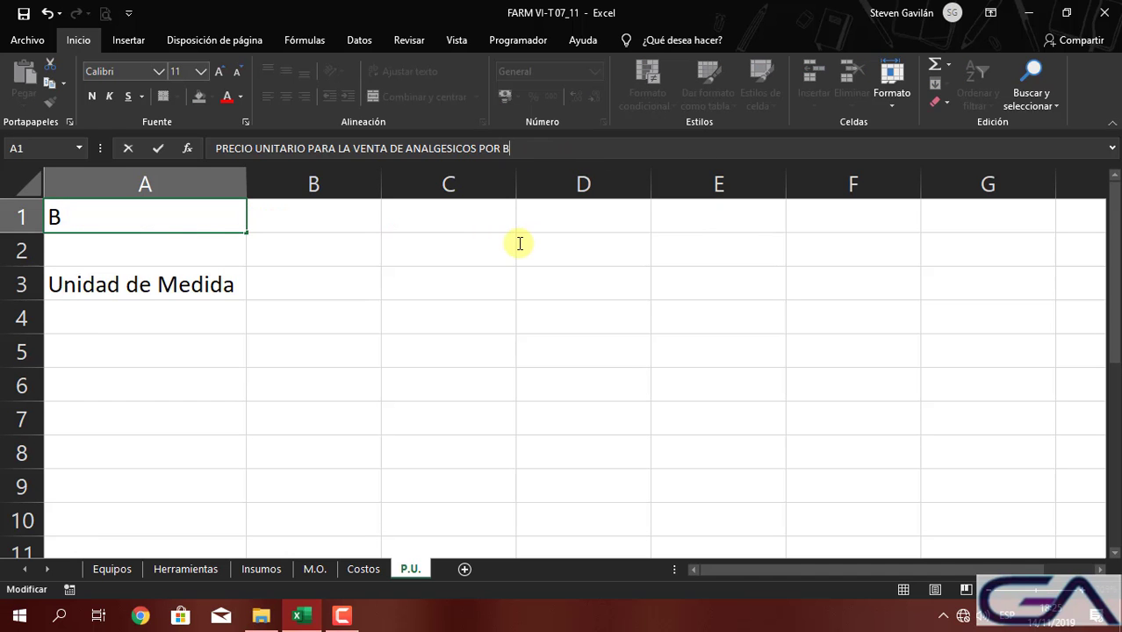
{"action": "type", "text": "liLISTER de"}
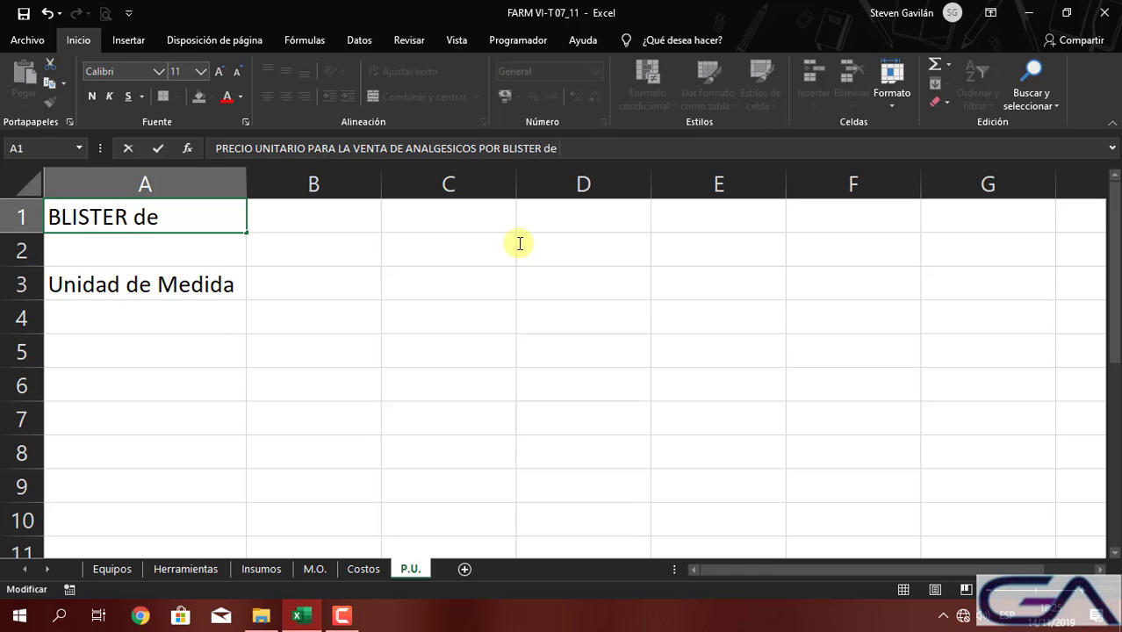
{"action": "key", "text": "BackSpace"}
{"action": "type", "text": "d"}
{"action": "key", "text": "BackSpace"}
{"action": "key", "text": "BackSpace"}
{"action": "key", "text": "BackSpace"}
{"action": "type", "text": "DE 10 "}
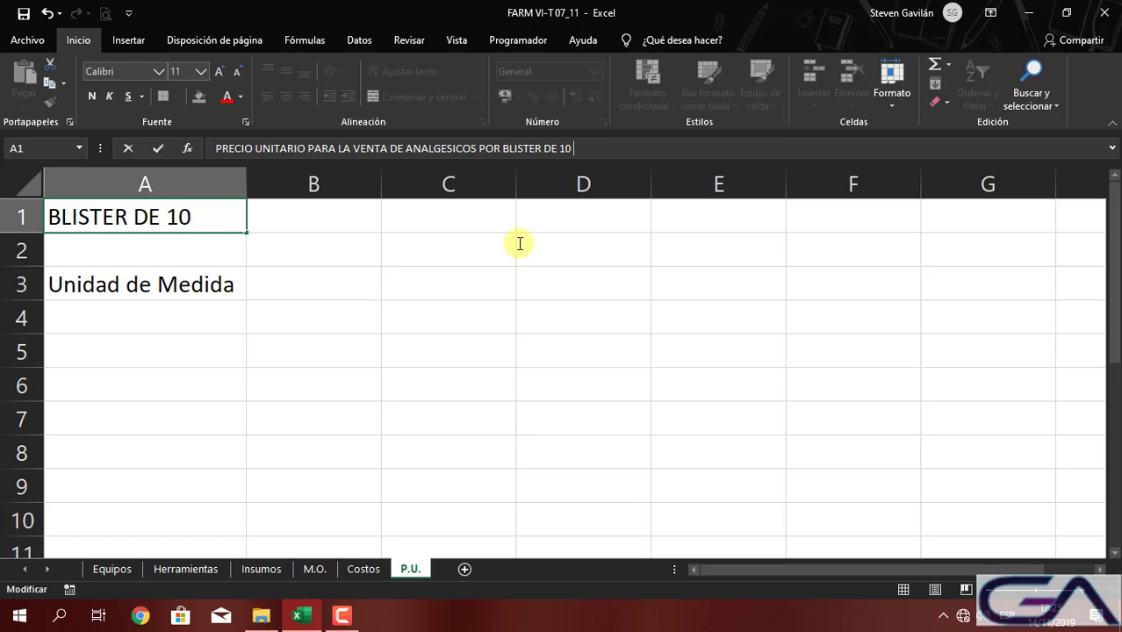
{"action": "type", "text": "UND."}
{"action": "left_click", "coordinate": [499, 320]}
Replace the period at the end of the A1 title with "(GENERICO)"
{"action": "left_click", "coordinate": [193, 220]}
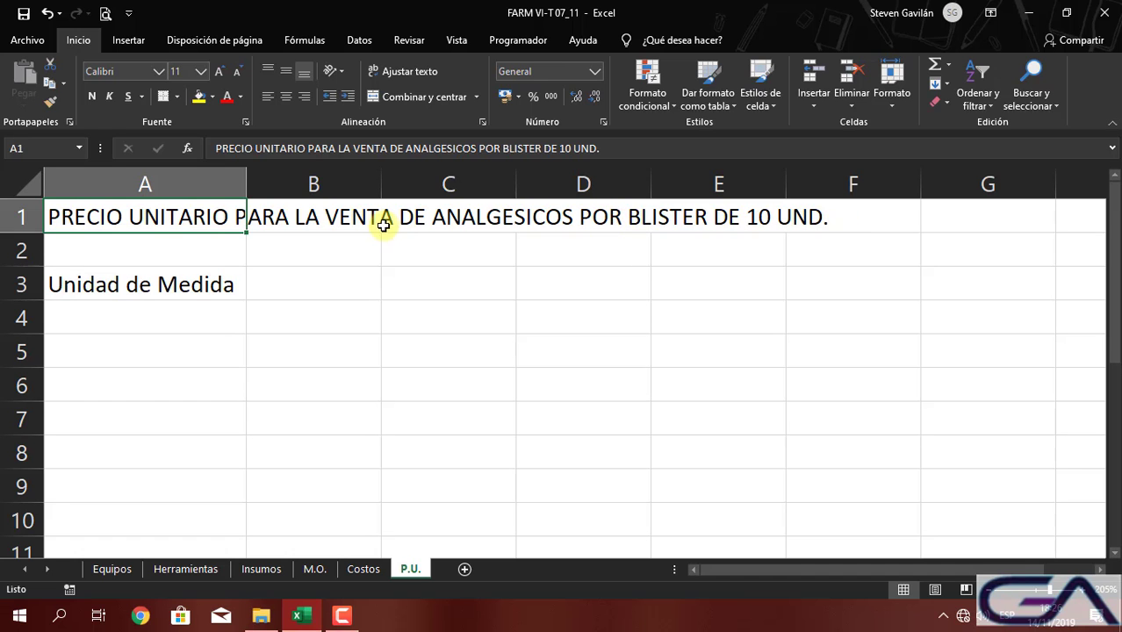
{"action": "left_click", "coordinate": [599, 150]}
{"action": "key", "text": "BackSpace"}
{"action": "type", "text": "("}
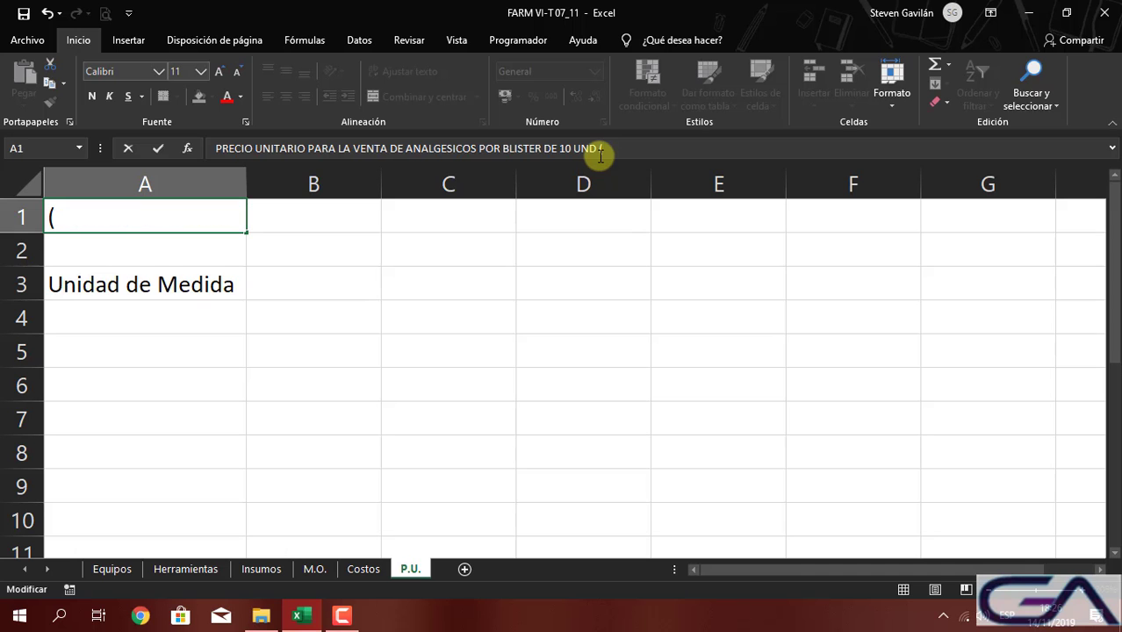
{"action": "type", "text": "GENERICO)"}
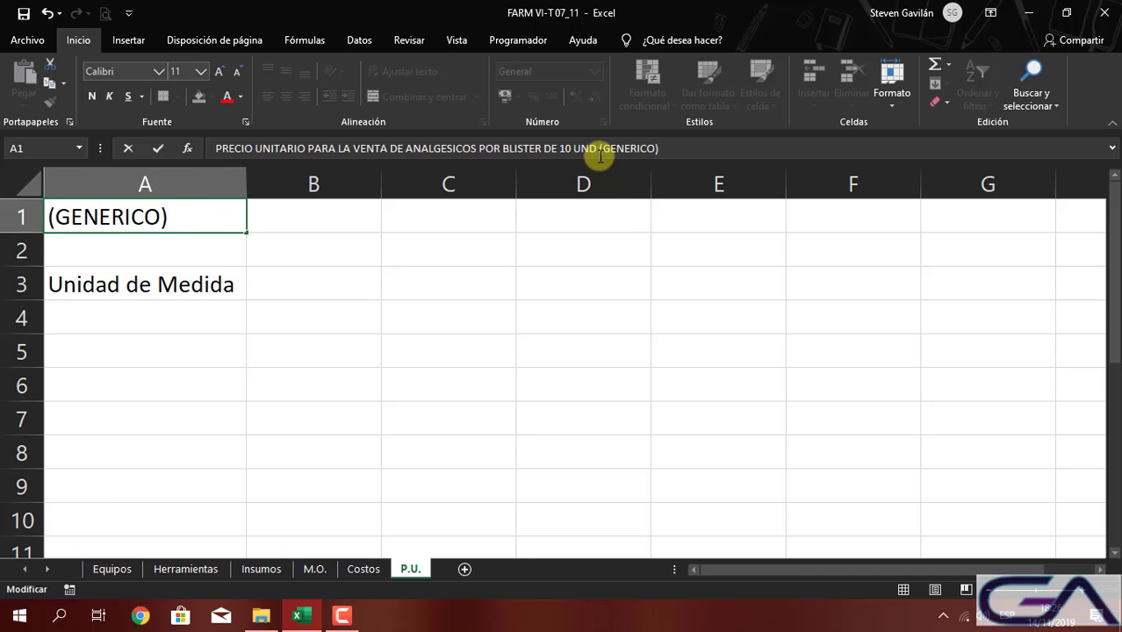
{"action": "key", "text": "Return"}
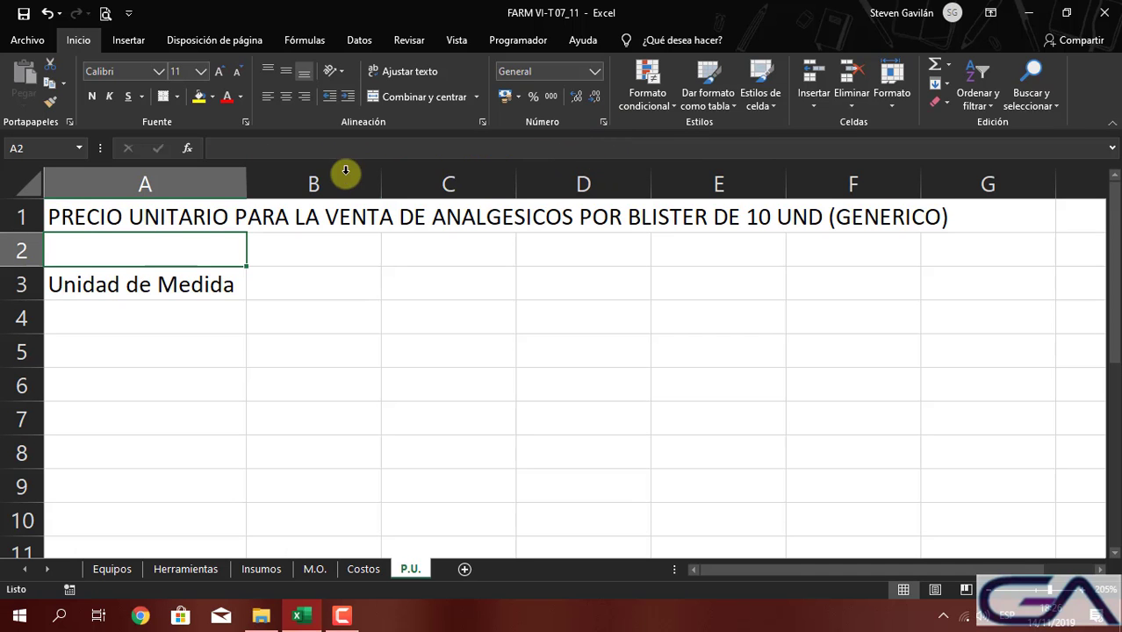
Enter "Blister" as the unit of measure in B3
{"action": "left_click", "coordinate": [222, 217]}
{"action": "left_click", "coordinate": [225, 284]}
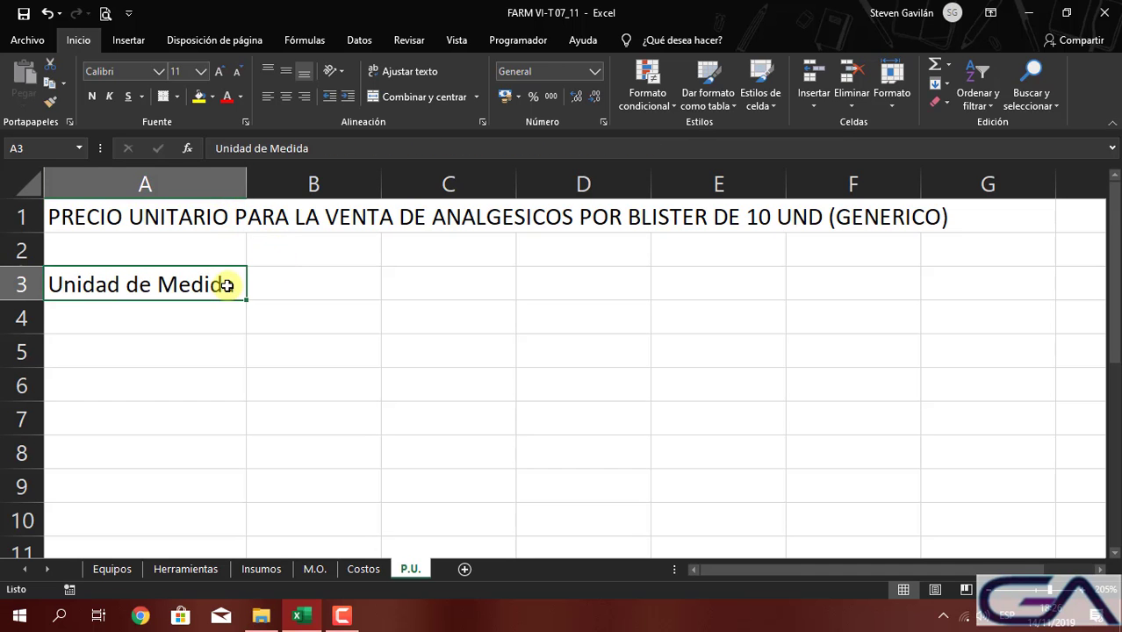
{"action": "left_click", "coordinate": [266, 284]}
{"action": "type", "text": "Blister"}
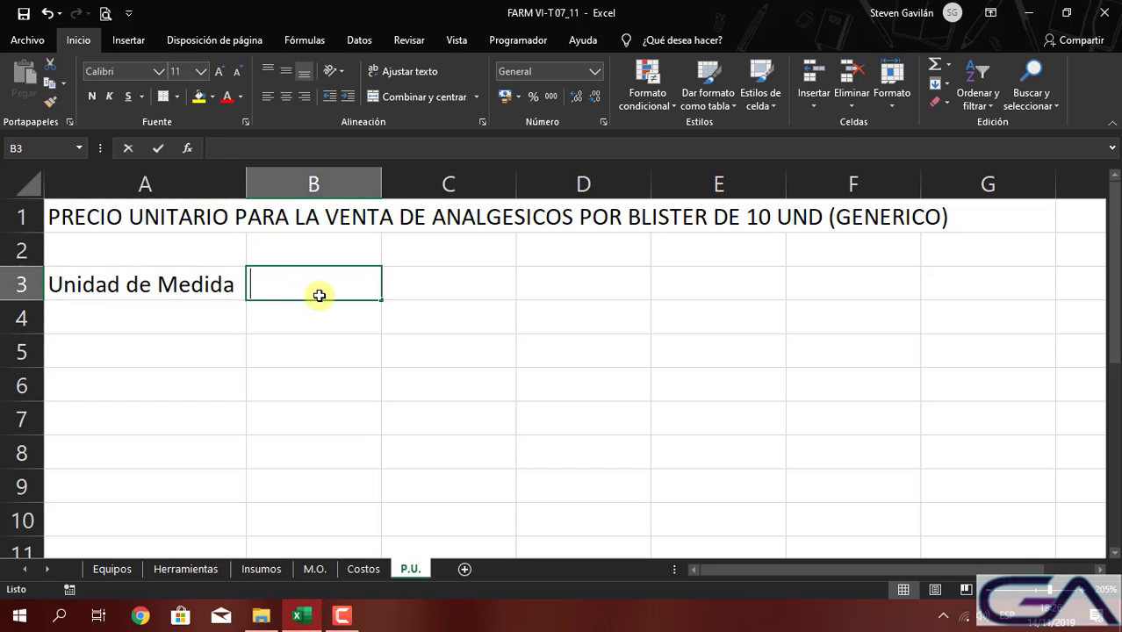
{"action": "key", "text": "Return"}
{"action": "type", "text": "-"}
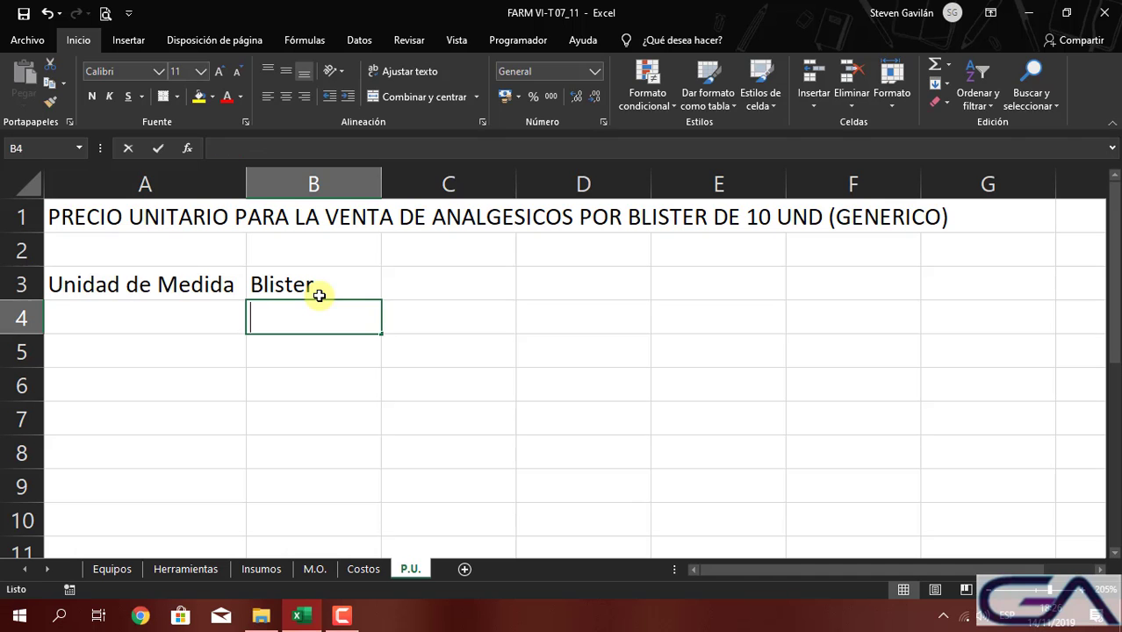
{"action": "key", "text": "Left"}
{"action": "key", "text": "BackSpace"}
{"action": "key", "text": "Return"}
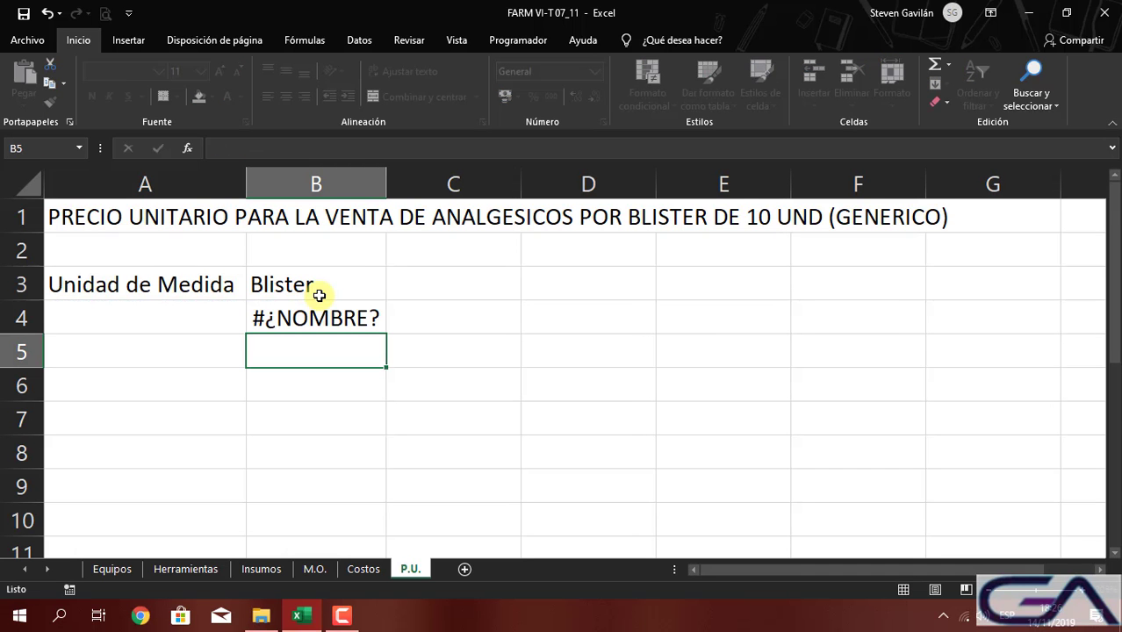
{"action": "key", "text": "ctrl+z"}
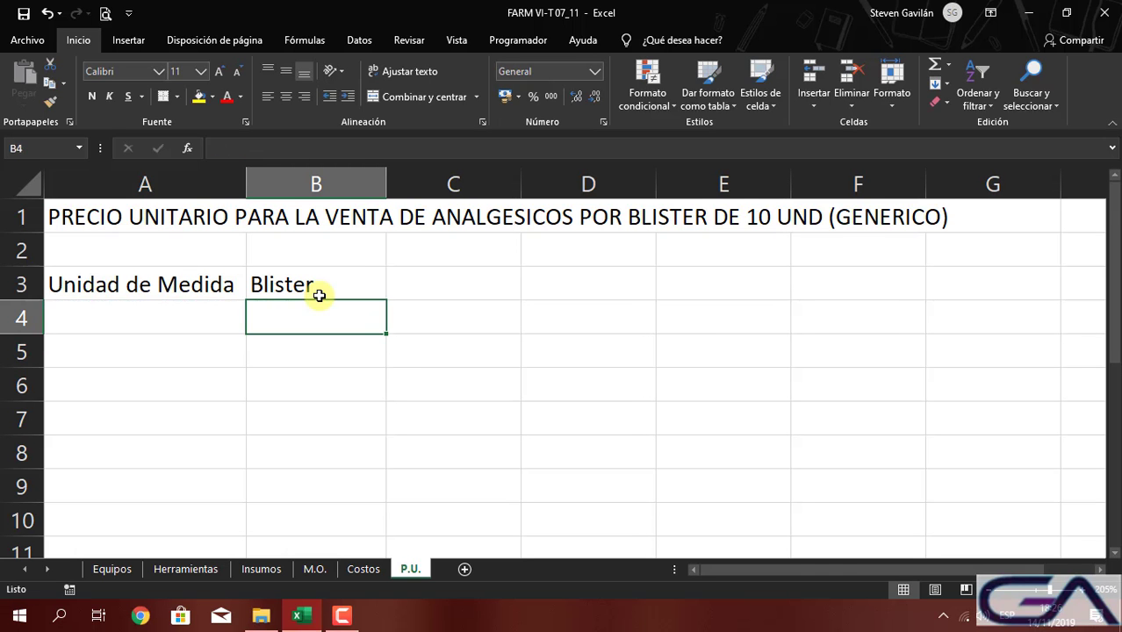
Enter the label "Rendimiento" in A4
{"action": "key", "text": "Left"}
{"action": "type", "text": "Rendimiento"}
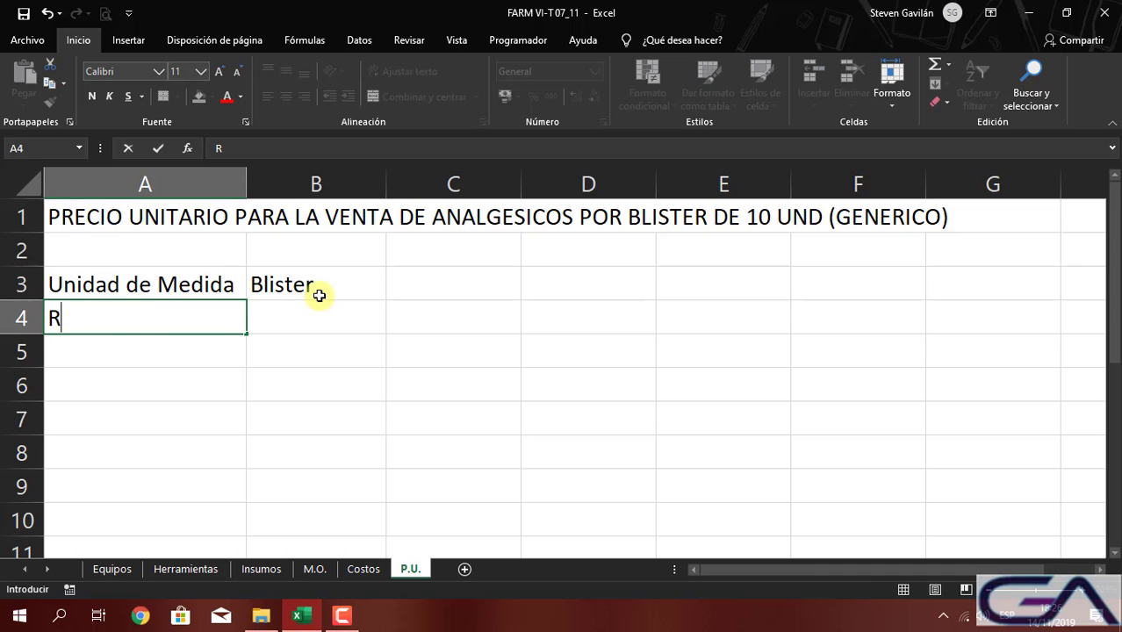
{"action": "key", "text": "Tab"}
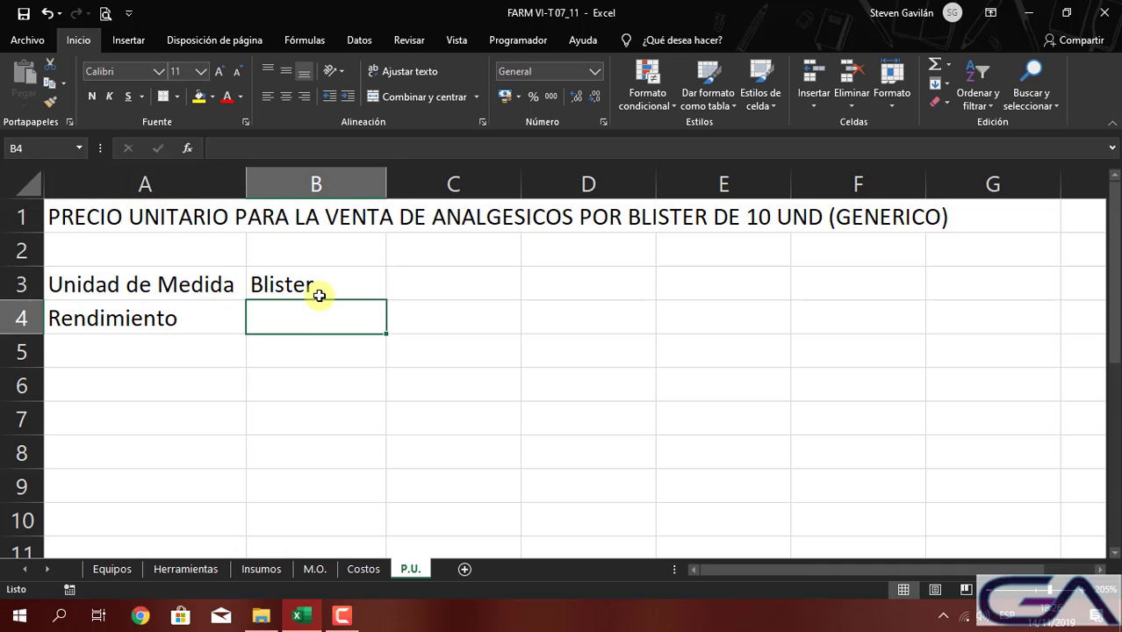
Adjust column A's width to just fit the "Unidad de Medida" label, letting the title overflow into the neighbouring columns
{"action": "left_click_drag", "start_coordinate": [246, 184], "coordinate": [242, 189]}
{"action": "double_click", "coordinate": [241, 189]}
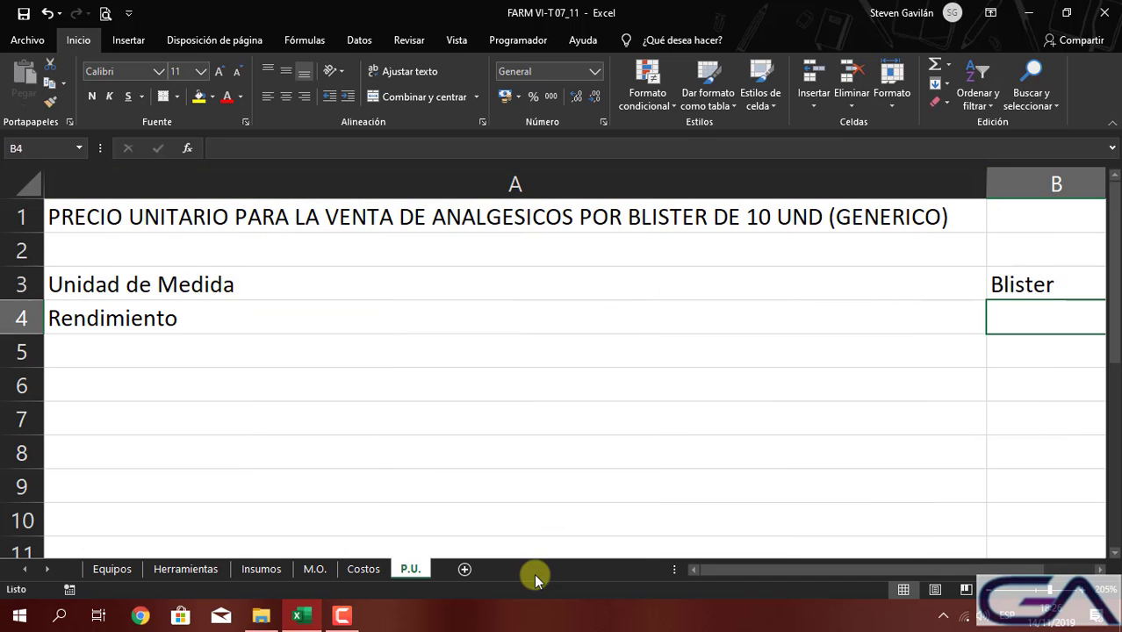
{"action": "left_click_drag", "start_coordinate": [990, 182], "coordinate": [244, 211]}
Enter the yield value 60 in B4 and its unit "mes" in C4
{"action": "left_click", "coordinate": [408, 291]}
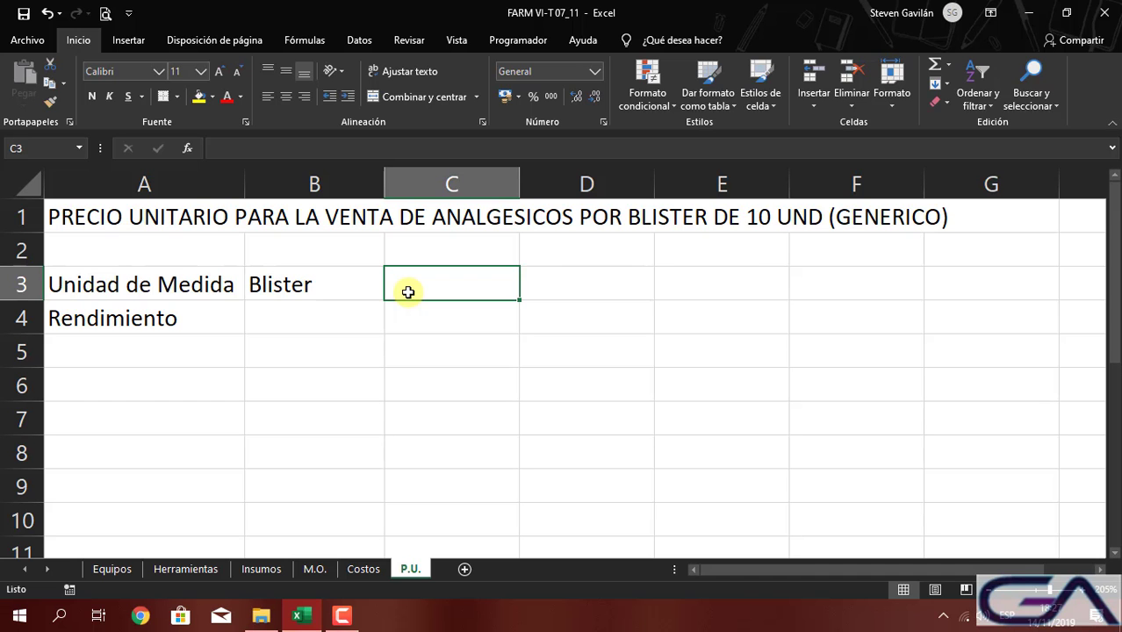
{"action": "key", "text": "Left"}
{"action": "key", "text": "Down"}
{"action": "type", "text": "60"}
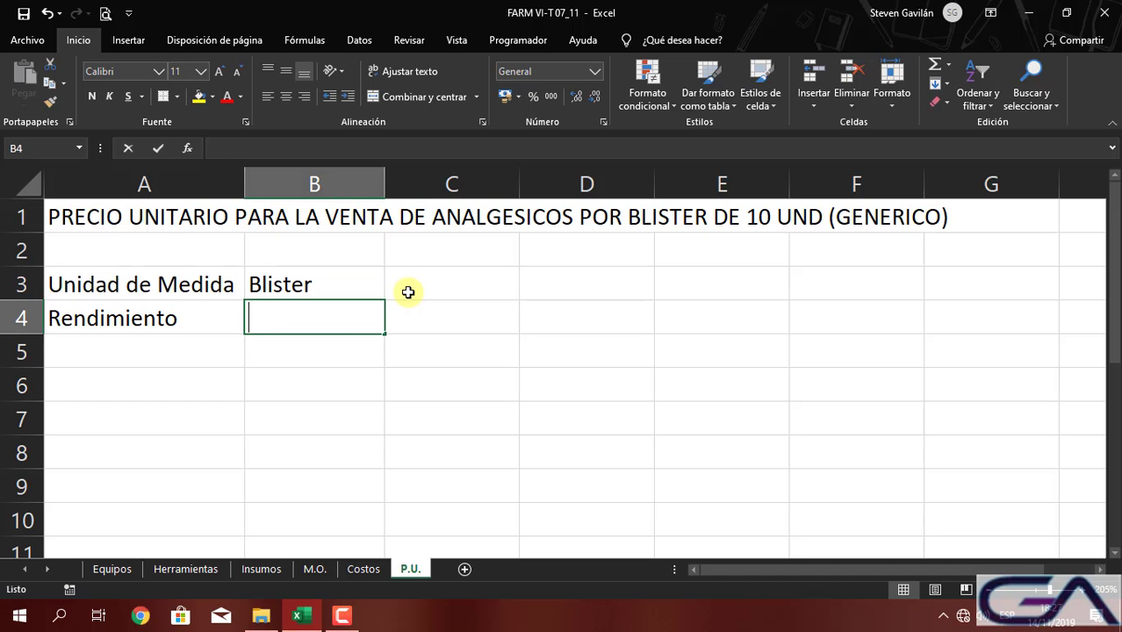
{"action": "key", "text": "Right"}
{"action": "type", "text": "mes"}
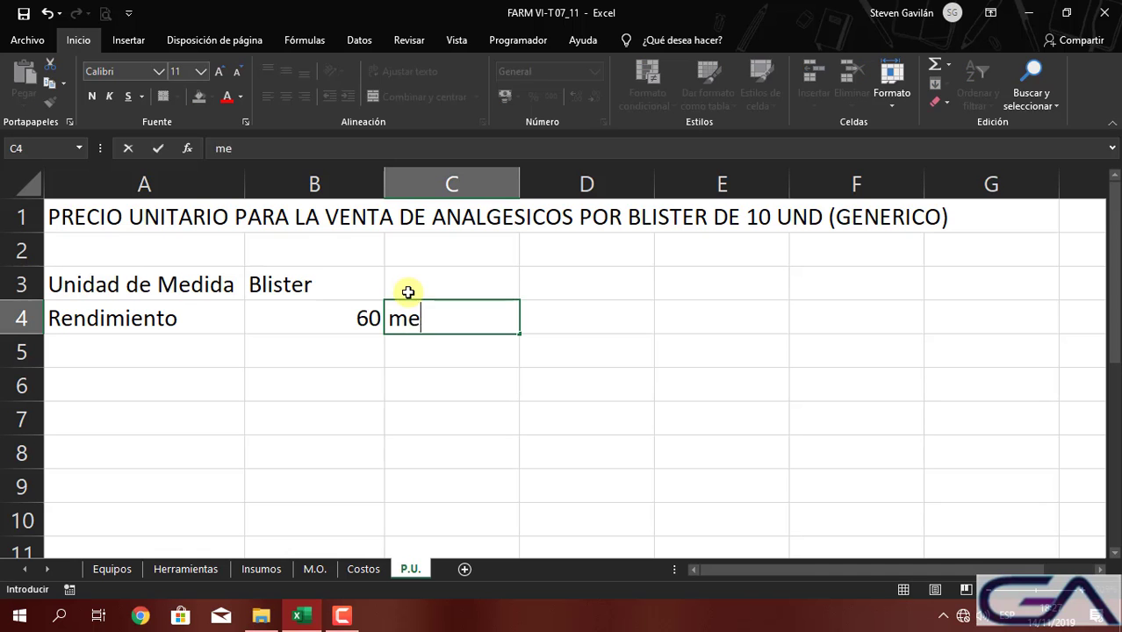
{"action": "key", "text": "Return"}
Enter the section heading "1. Mano de Obra" in A6 and make it bold
{"action": "left_click", "coordinate": [115, 383]}
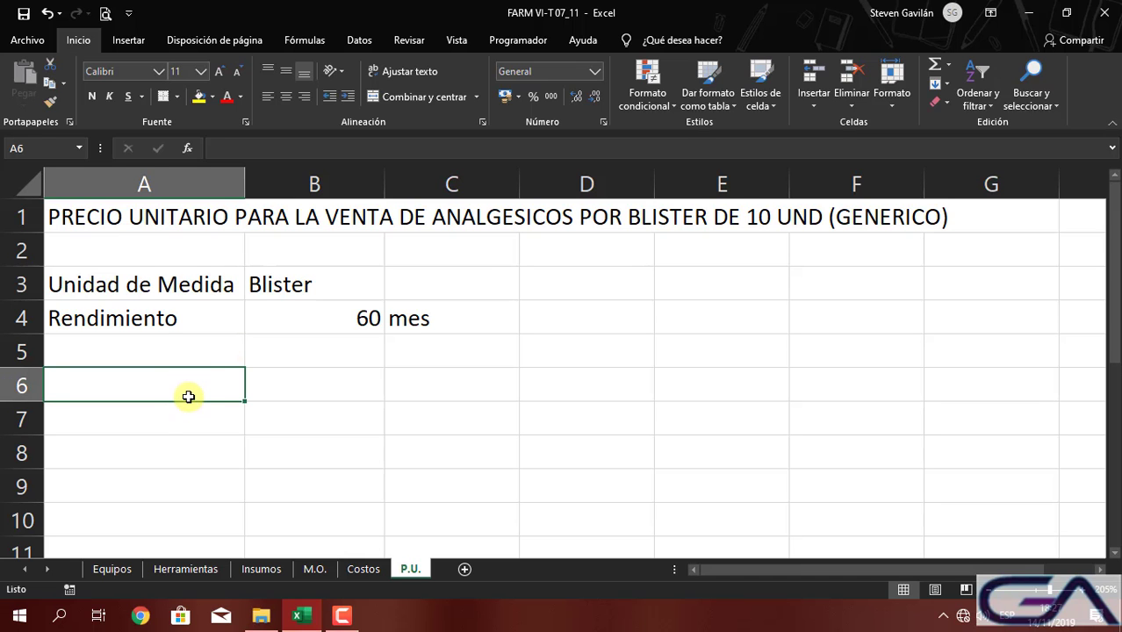
{"action": "type", "text": "1. Mano de Obra"}
{"action": "key", "text": "Return"}
{"action": "left_click", "coordinate": [145, 393]}
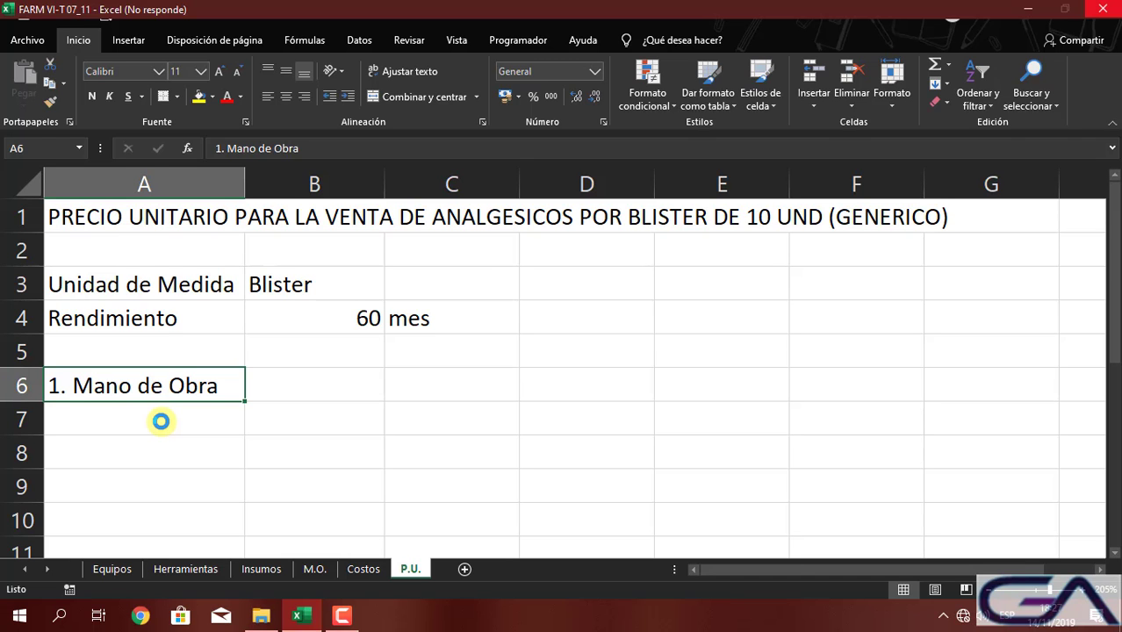
{"action": "left_click", "coordinate": [343, 615]}
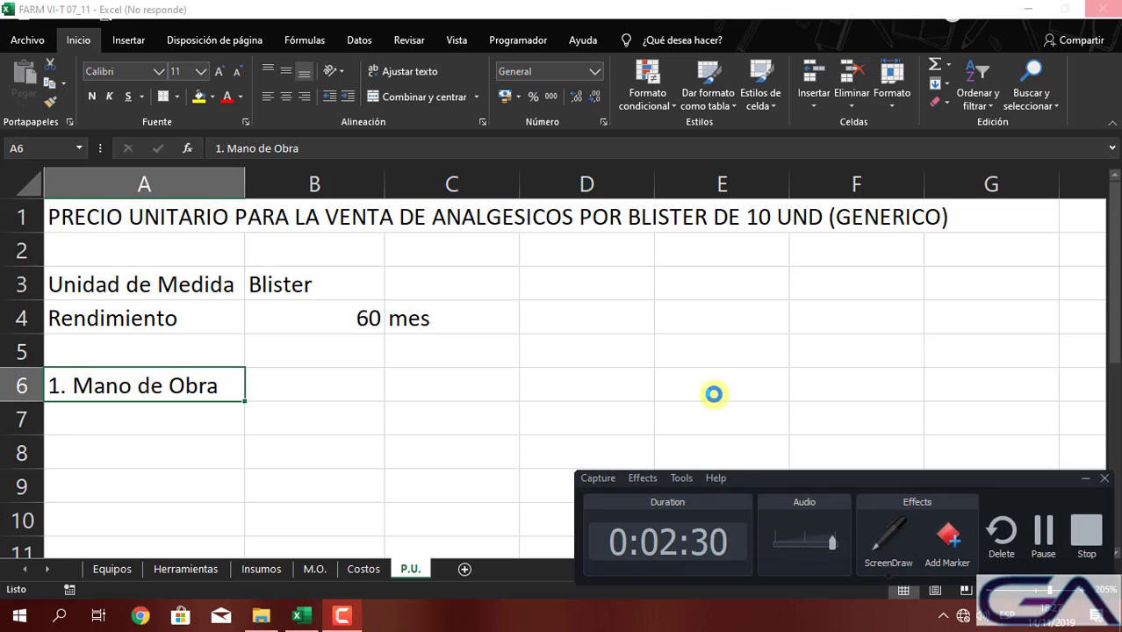
{"action": "key", "text": "alt+Tab"}
{"action": "key", "text": "ctrl+n"}
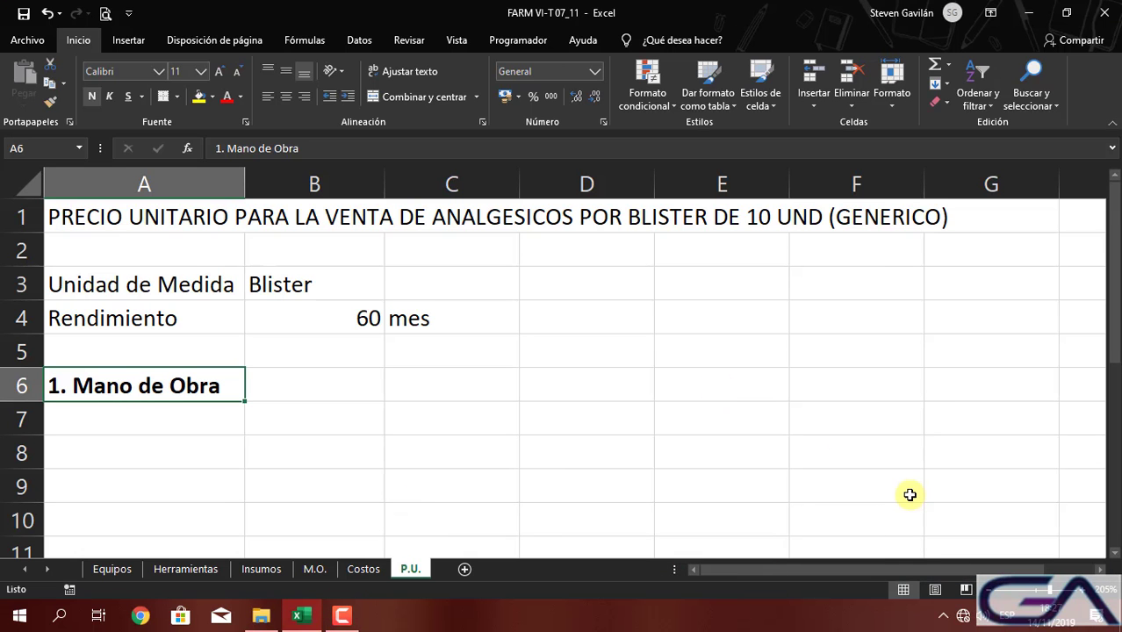
Enter "Tecnica en Farmacia" in A8 and widen column A so the text fits
{"action": "left_click", "coordinate": [98, 448]}
{"action": "left_click", "coordinate": [114, 422]}
{"action": "left_click", "coordinate": [158, 444]}
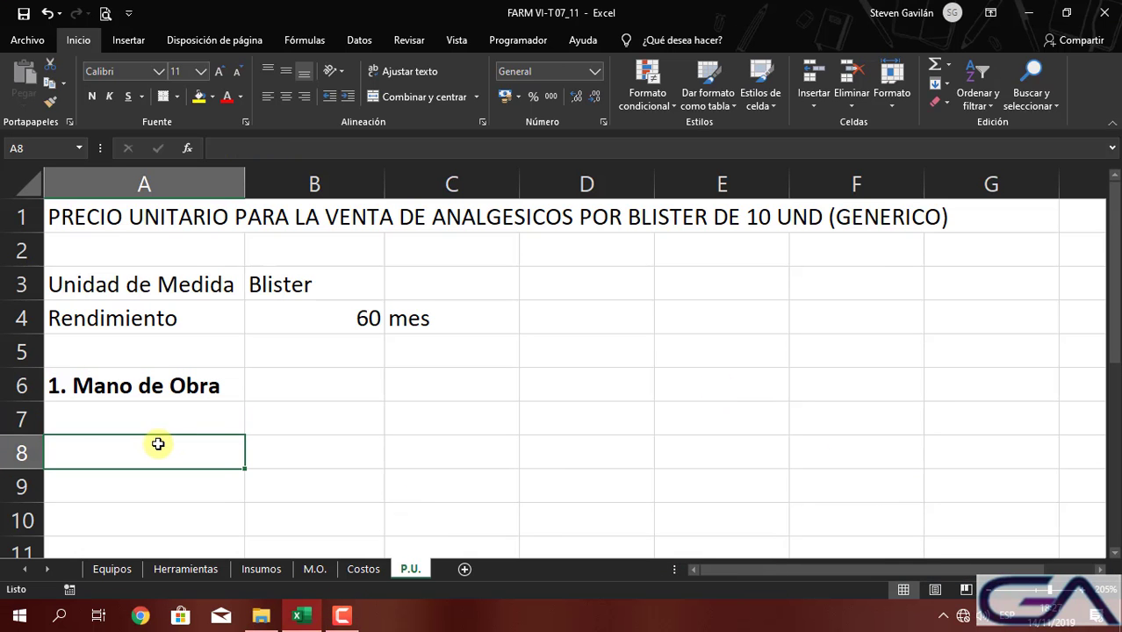
{"action": "type", "text": "Tec"}
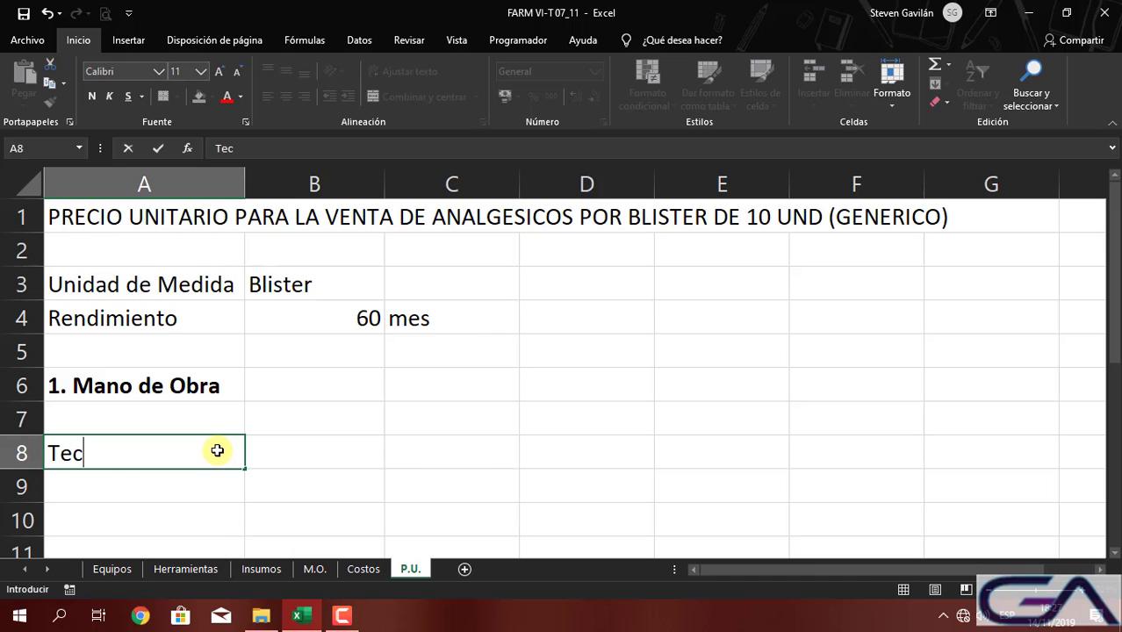
{"action": "type", "text": "nica en Farmacio"}
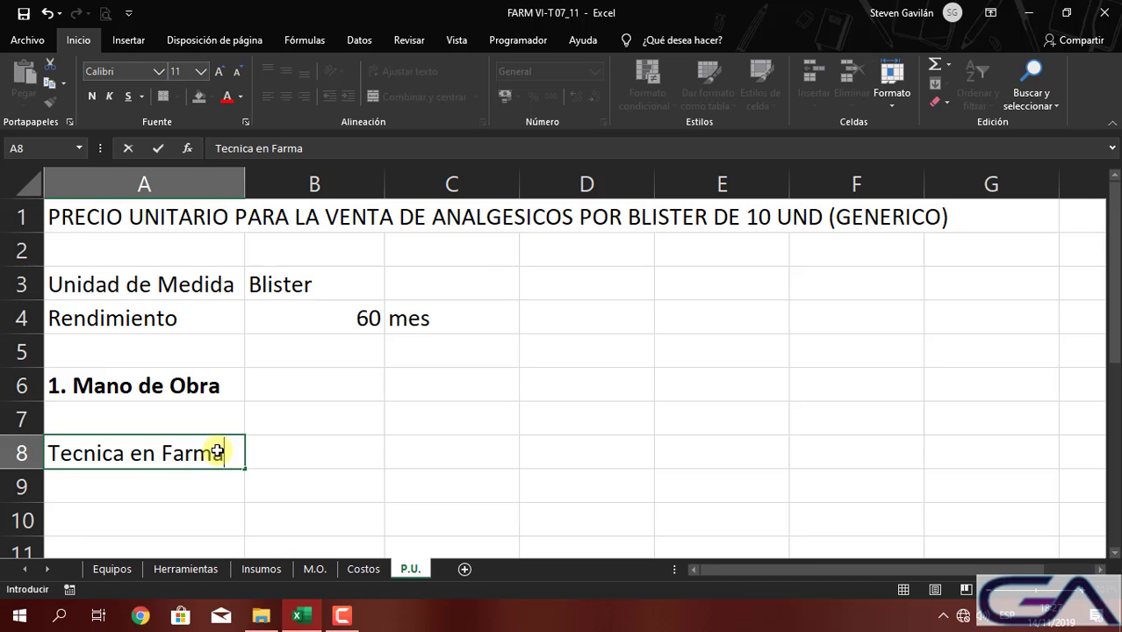
{"action": "key", "text": "BackSpace"}
{"action": "type", "text": "a"}
{"action": "key", "text": "Return"}
{"action": "key", "text": "Up"}
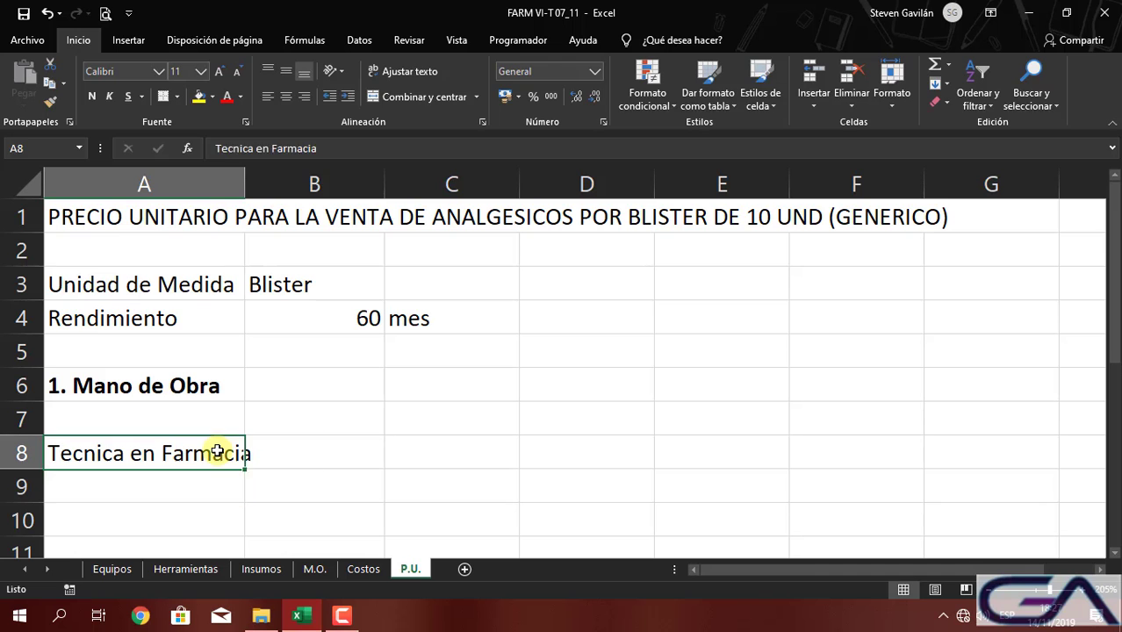
{"action": "key", "text": "Right"}
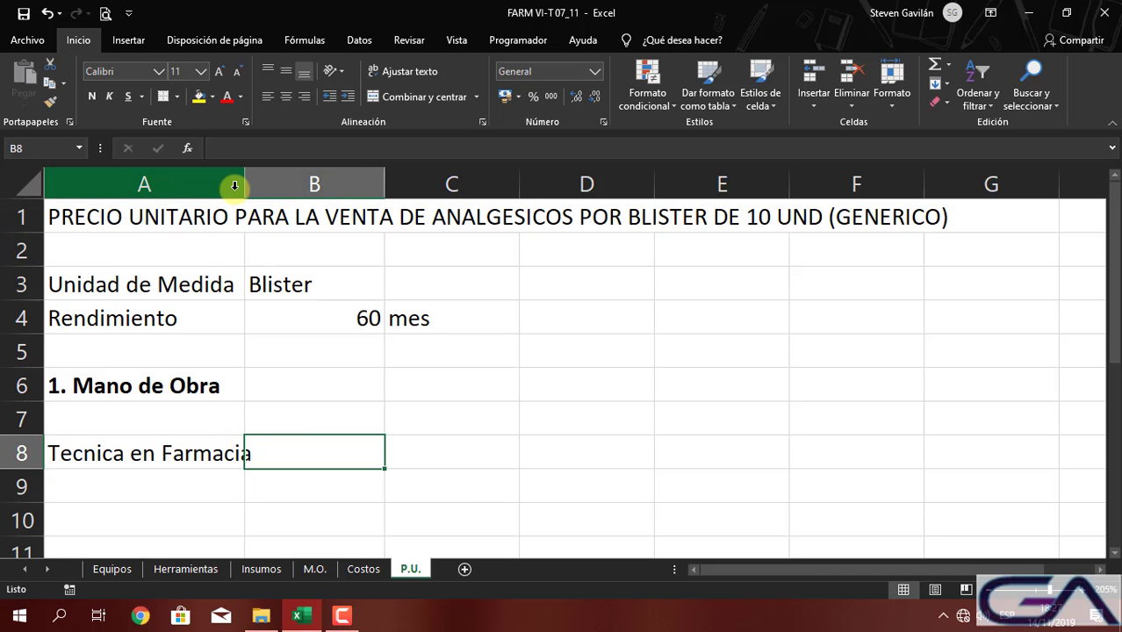
{"action": "left_click_drag", "start_coordinate": [246, 189], "coordinate": [257, 191]}
Enter the column heading "Incidencia" in B7
{"action": "left_click", "coordinate": [293, 407]}
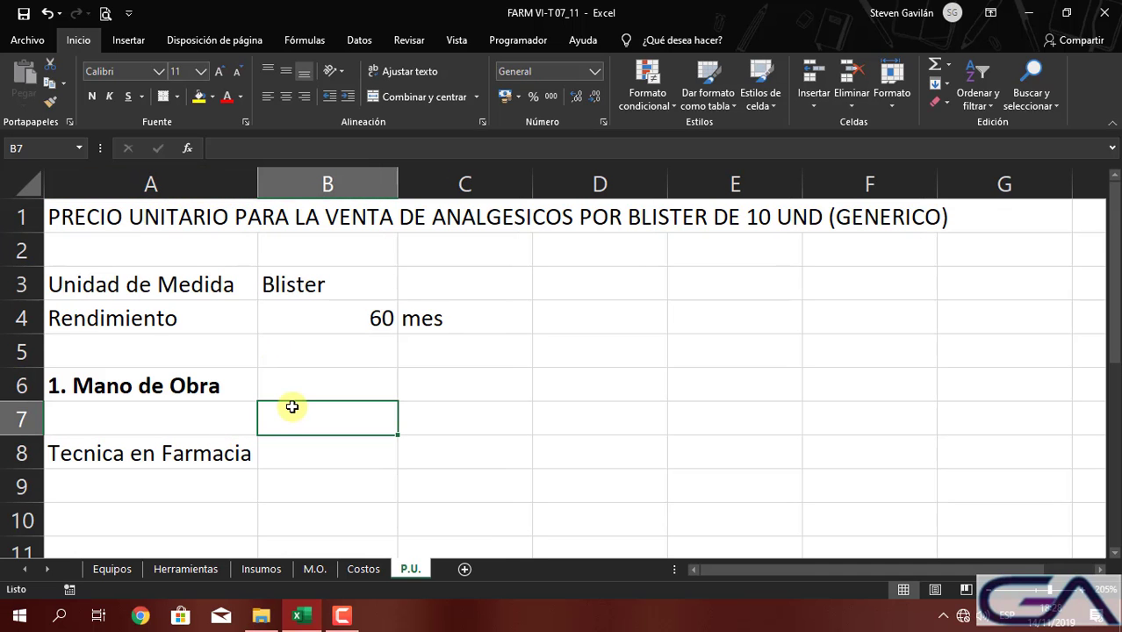
{"action": "type", "text": "Incidencia"}
{"action": "key", "text": "Return"}
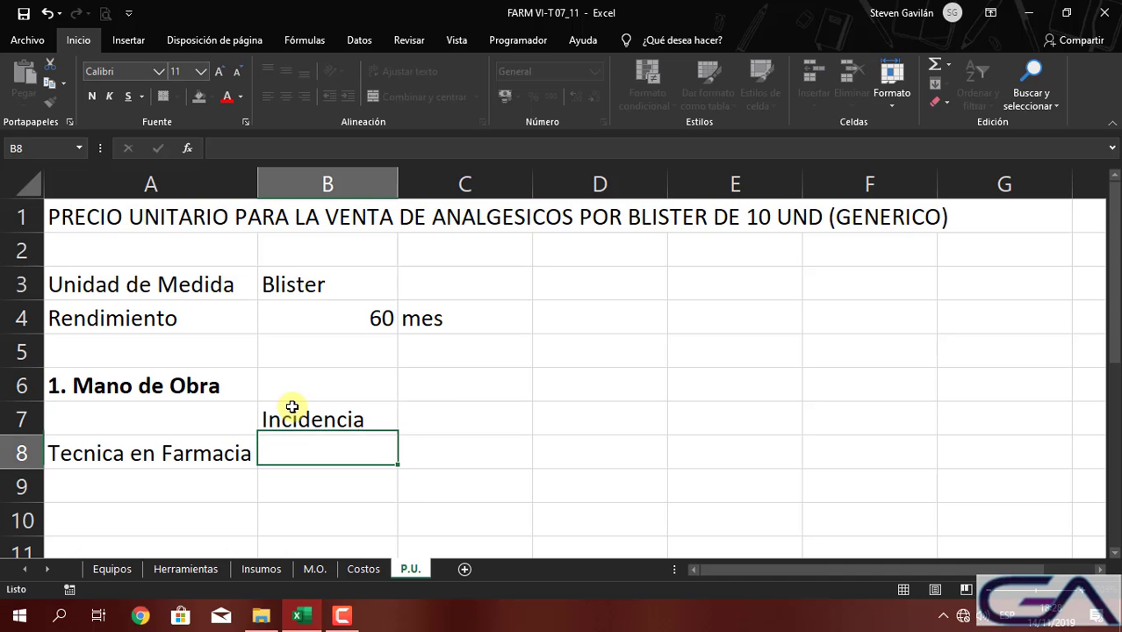
Underline the "Incidencia" heading in B7 and enter 1 as the technician's incidence in B8
{"action": "key", "text": "Up"}
{"action": "left_click", "coordinate": [294, 395], "text": "shift"}
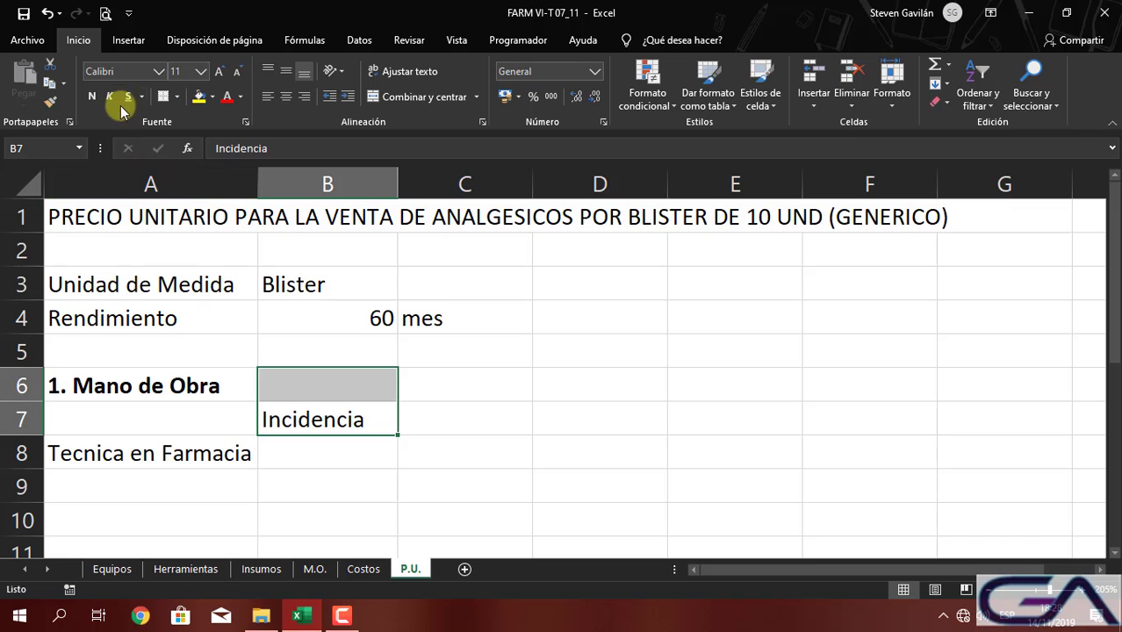
{"action": "left_click", "coordinate": [296, 453]}
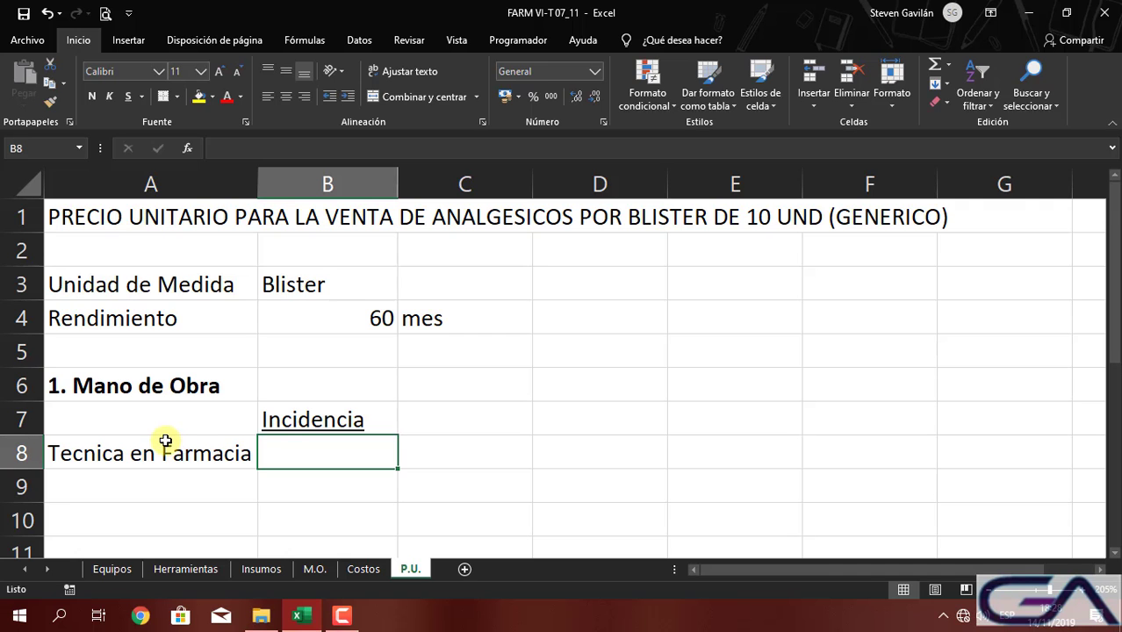
{"action": "type", "text": "1"}
{"action": "key", "text": "Return"}
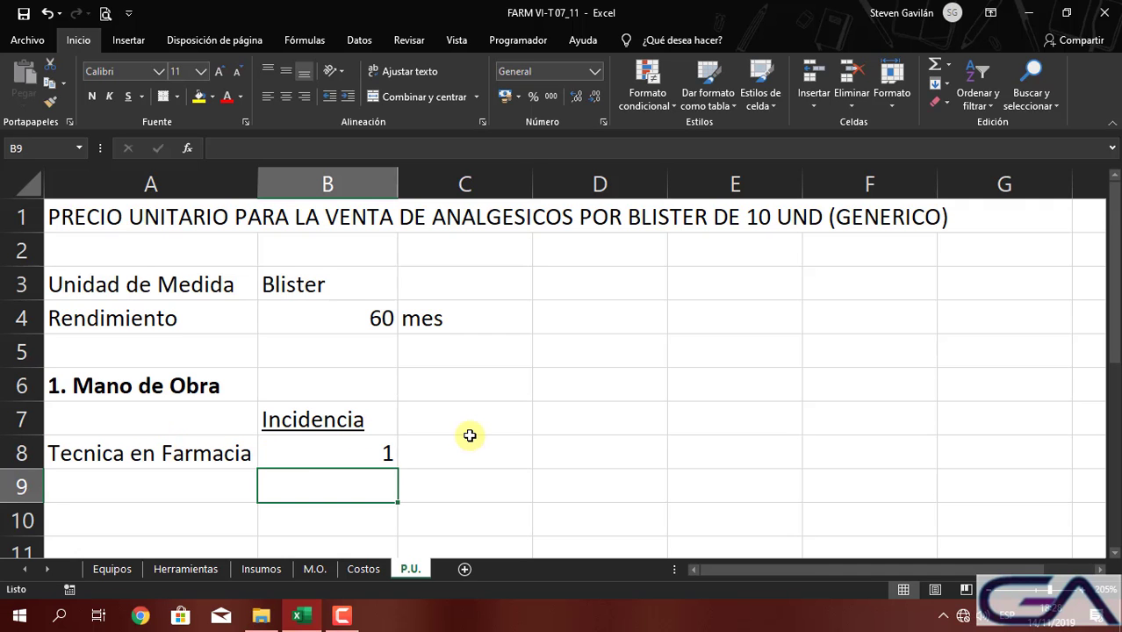
Enter the column heading "Costo/mes" in C7
{"action": "left_click", "coordinate": [469, 439]}
{"action": "left_click", "coordinate": [447, 424]}
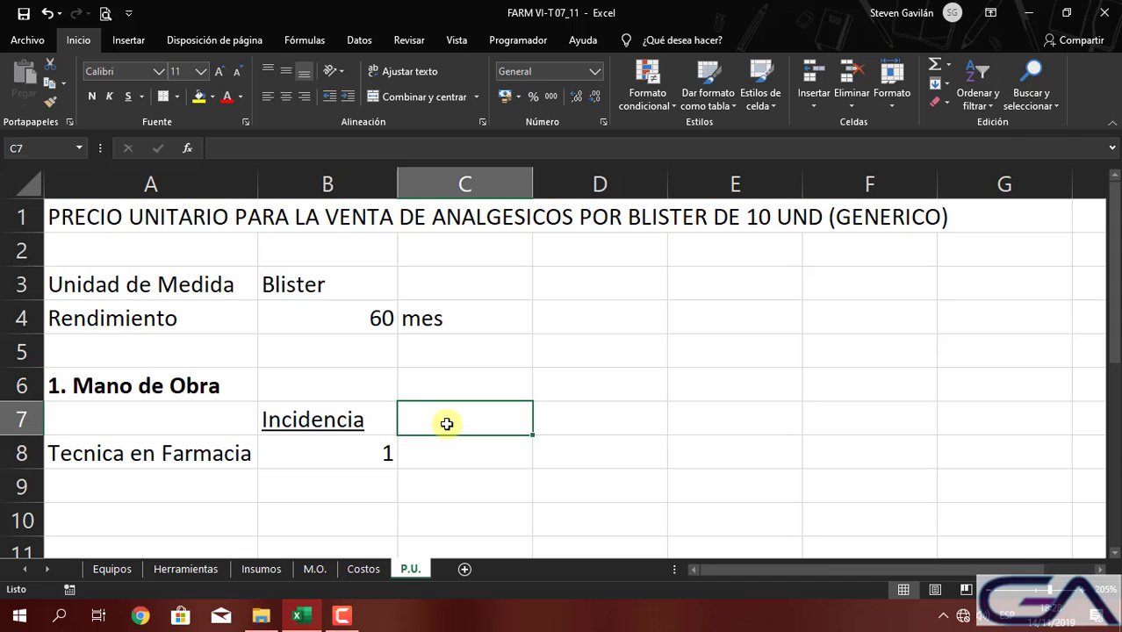
{"action": "type", "text": "Costo por"}
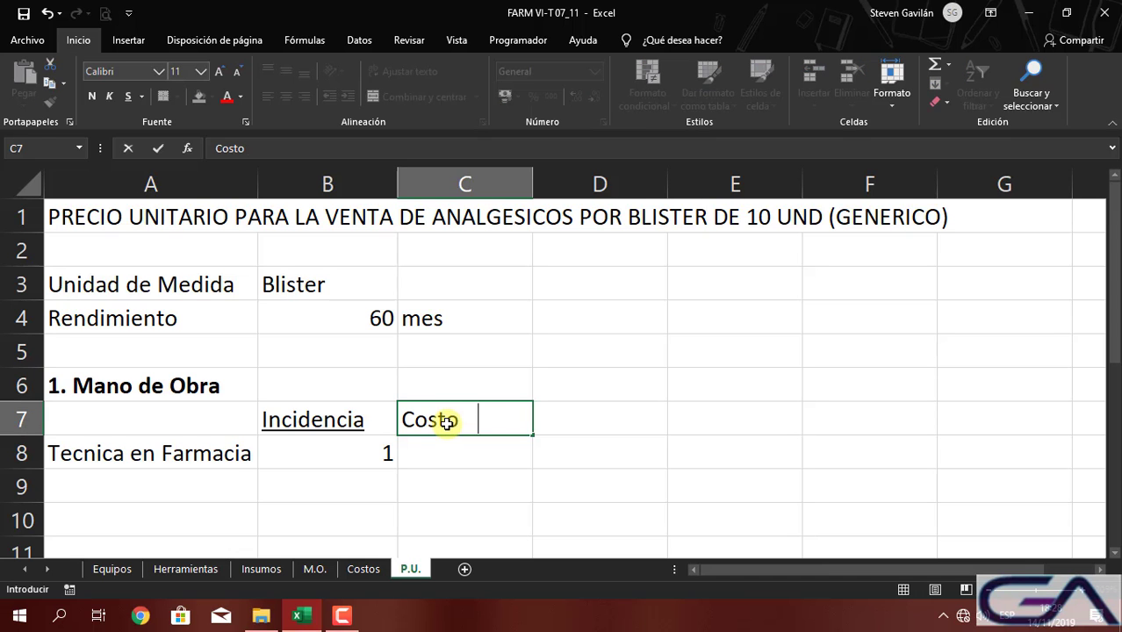
{"action": "key", "text": "BackSpace"}
{"action": "key", "text": "BackSpace"}
{"action": "key", "text": "BackSpace"}
{"action": "key", "text": "BackSpace"}
{"action": "type", "text": "¿"}
{"action": "key", "text": "BackSpace"}
{"action": "type", "text": "/MEs"}
{"action": "key", "text": "BackSpace"}
{"action": "key", "text": "BackSpace"}
{"action": "key", "text": "BackSpace"}
{"action": "key", "text": "BackSpace"}
{"action": "key", "text": "BackSpace"}
{"action": "type", "text": "/mes"}
{"action": "key", "text": "Return"}
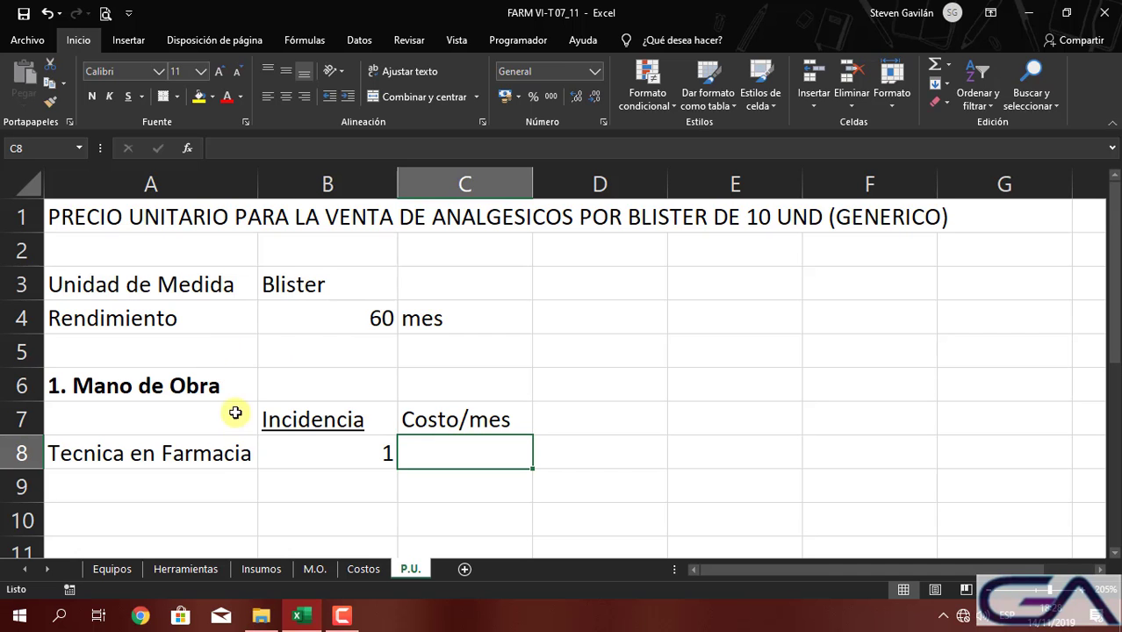
Link C8 to the pharmacy technician's Total Bruto Mes in cell N10 of the M.O. sheet
{"action": "left_click", "coordinate": [315, 569]}
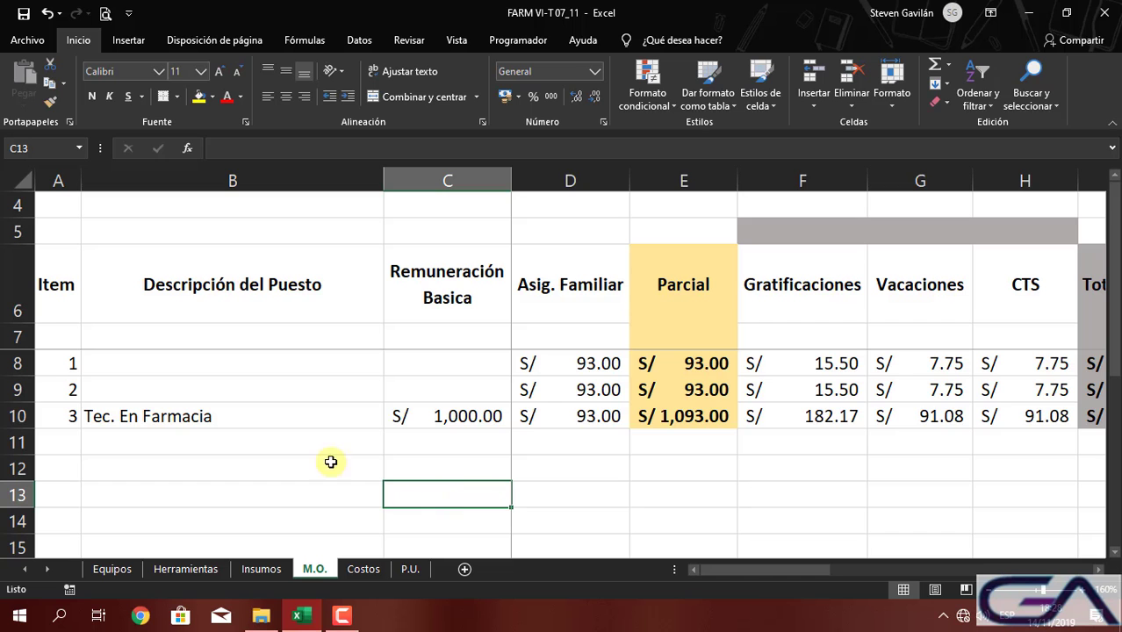
{"action": "left_click", "coordinate": [19, 416]}
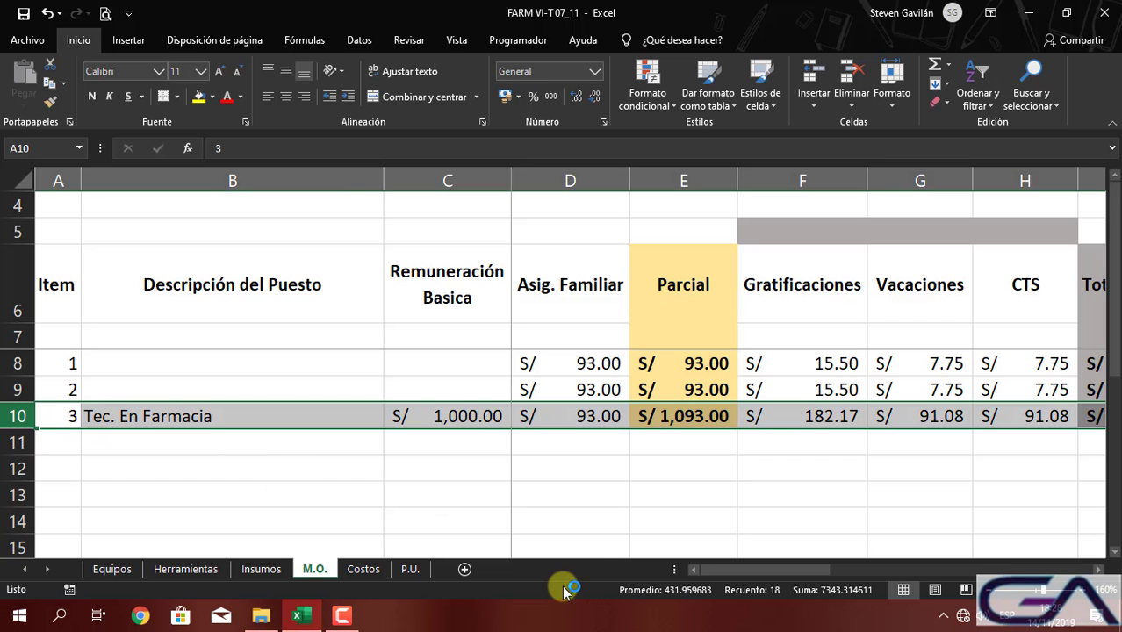
{"action": "left_click_drag", "start_coordinate": [695, 569], "coordinate": [917, 540]}
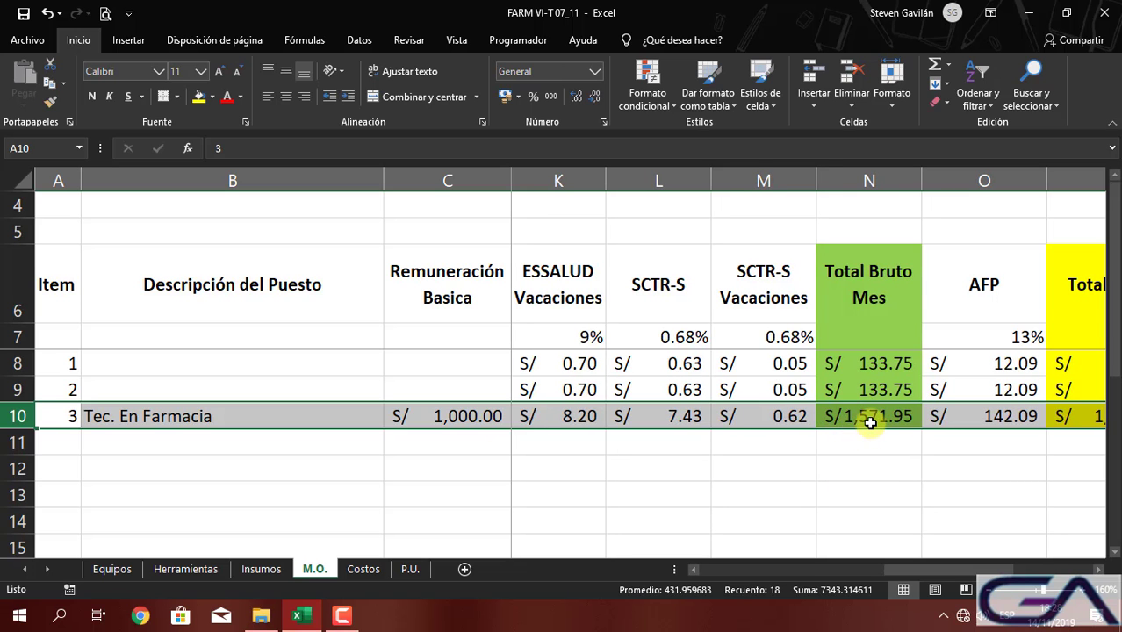
{"action": "left_click", "coordinate": [868, 420]}
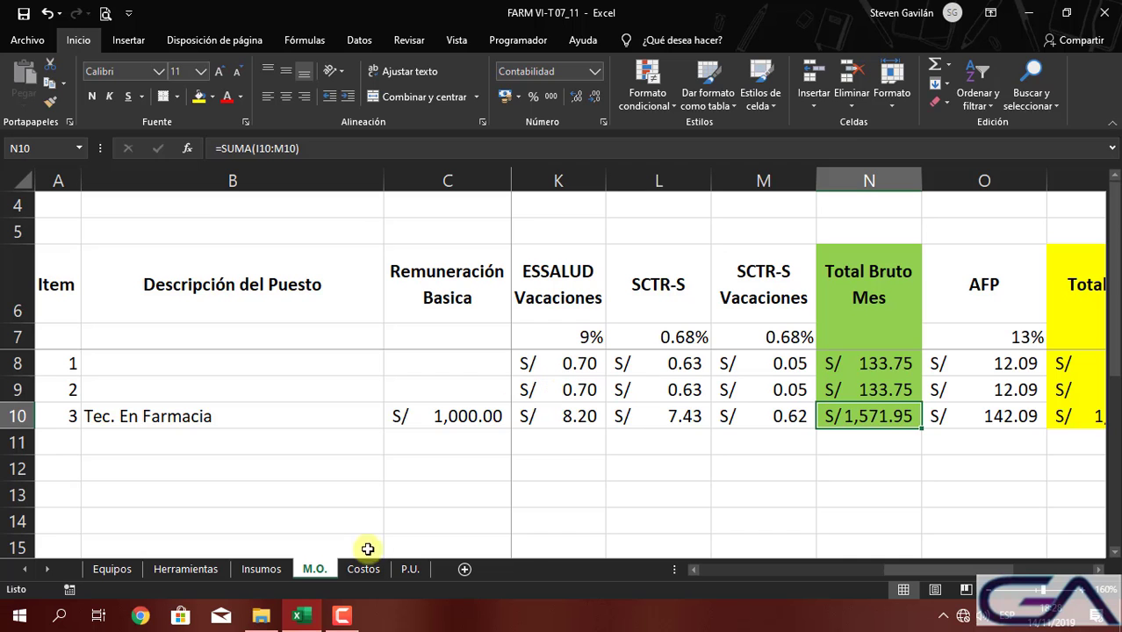
{"action": "left_click", "coordinate": [410, 569]}
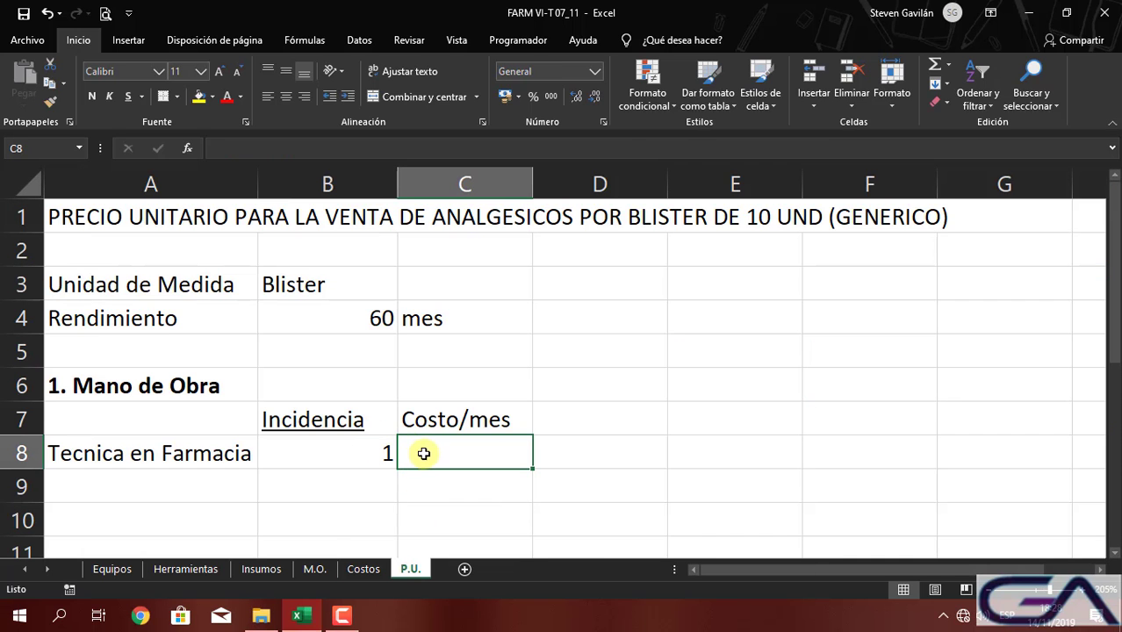
{"action": "key", "text": "Up"}
{"action": "key", "text": "Down"}
{"action": "type", "text": "="}
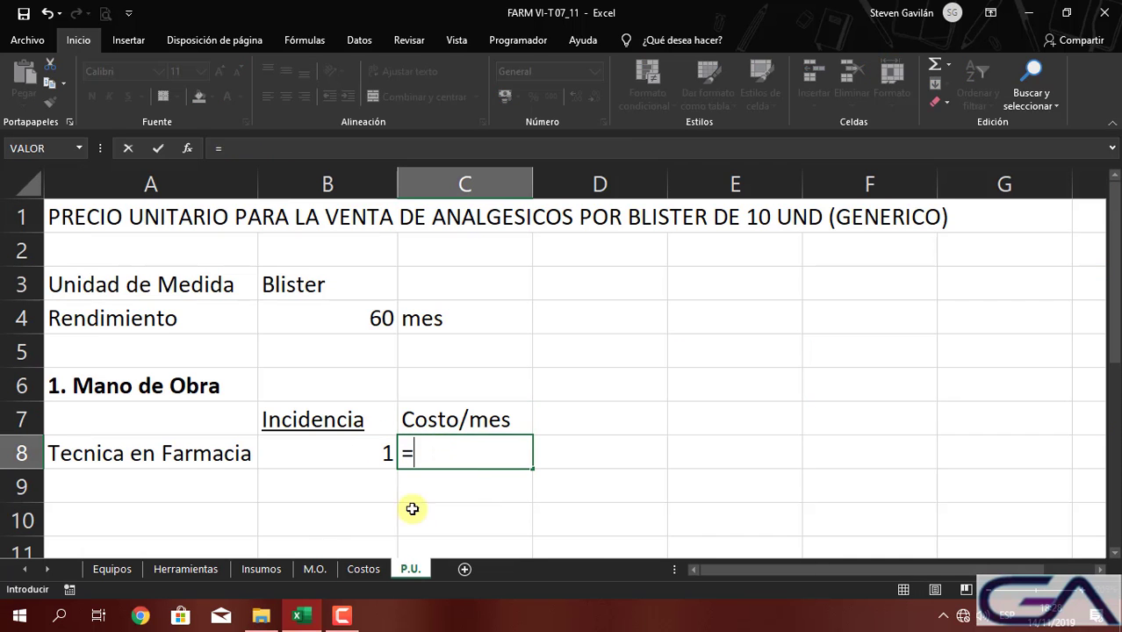
{"action": "left_click", "coordinate": [314, 569]}
{"action": "left_click", "coordinate": [873, 425]}
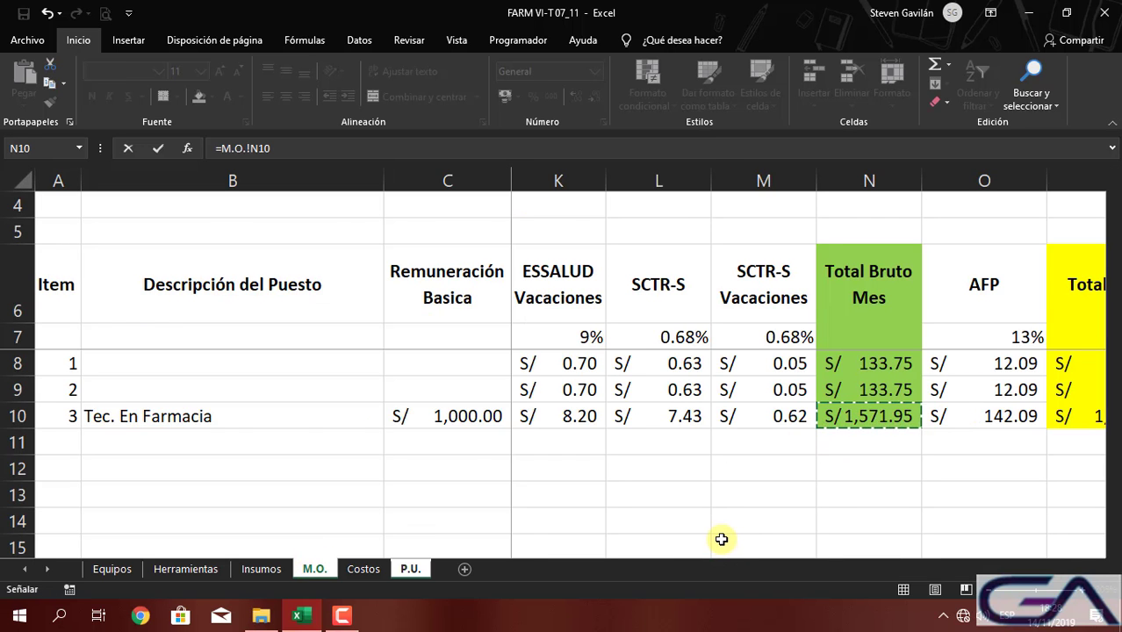
{"action": "key", "text": "Return"}
{"action": "left_click", "coordinate": [470, 460]}
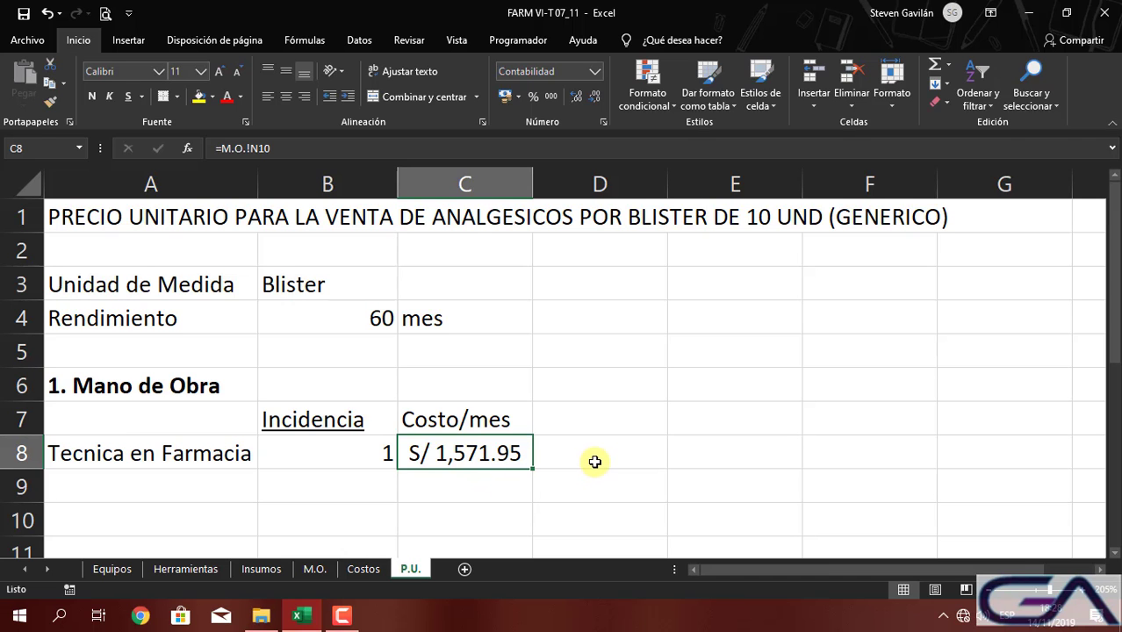
Enter the column heading "Total Parcial" in D7
{"action": "left_click", "coordinate": [569, 430]}
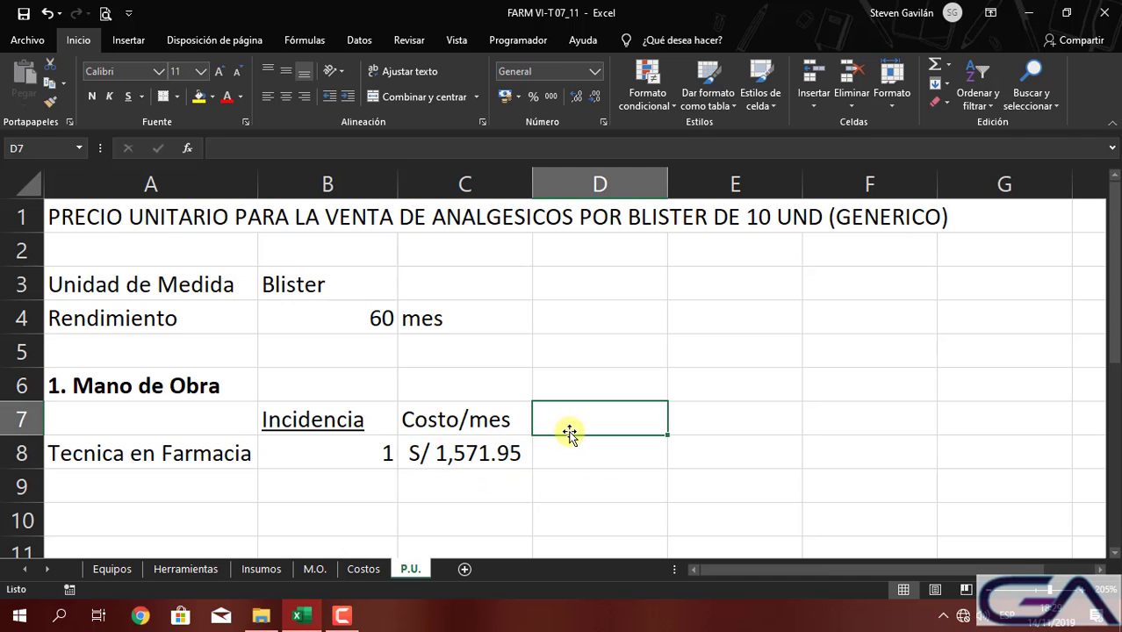
{"action": "type", "text": "Total PArcial"}
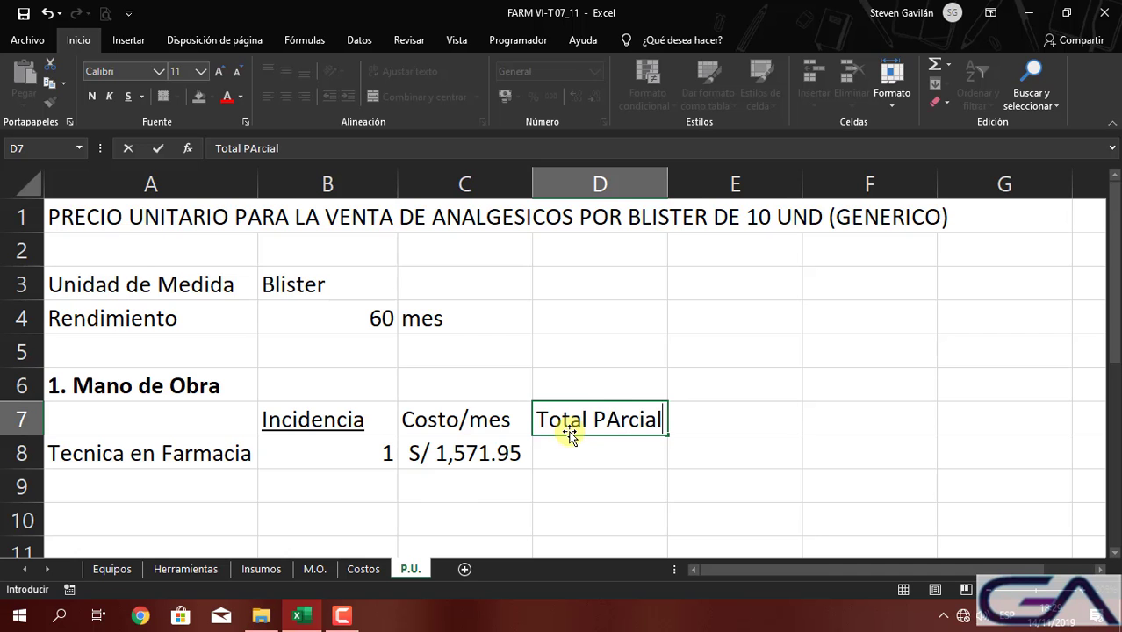
{"action": "key", "text": "Return"}
Enter a formula in D8 that multiplies the monthly cost in C8 by the incidence in B8
{"action": "type", "text": "="}
{"action": "left_click", "coordinate": [491, 452]}
{"action": "type", "text": "*"}
{"action": "left_click", "coordinate": [200, 454]}
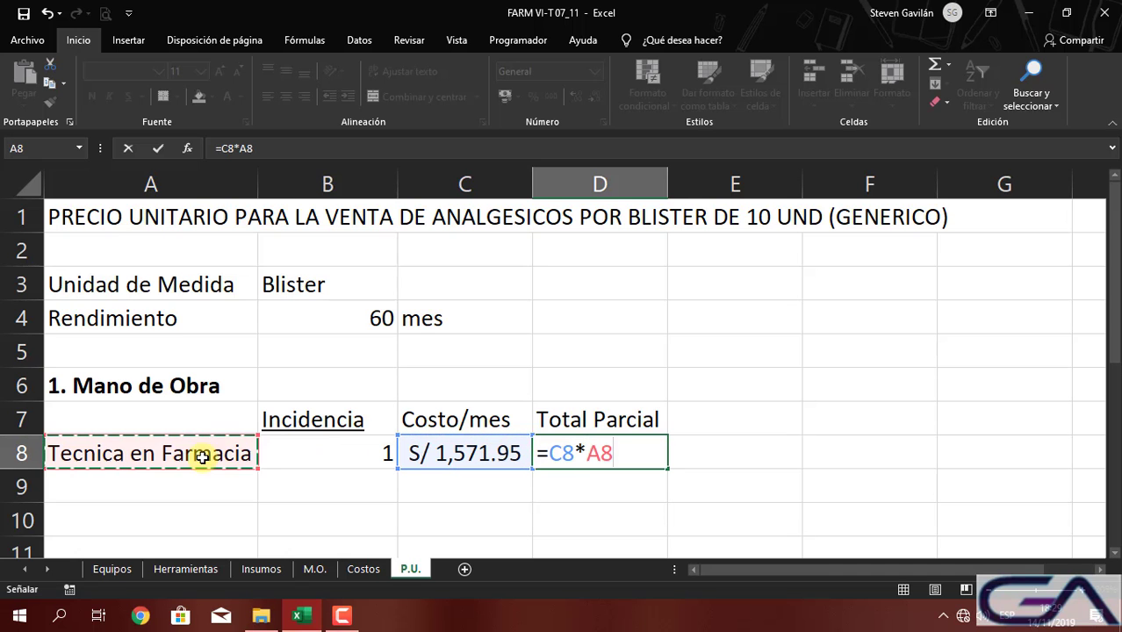
{"action": "key", "text": "Return"}
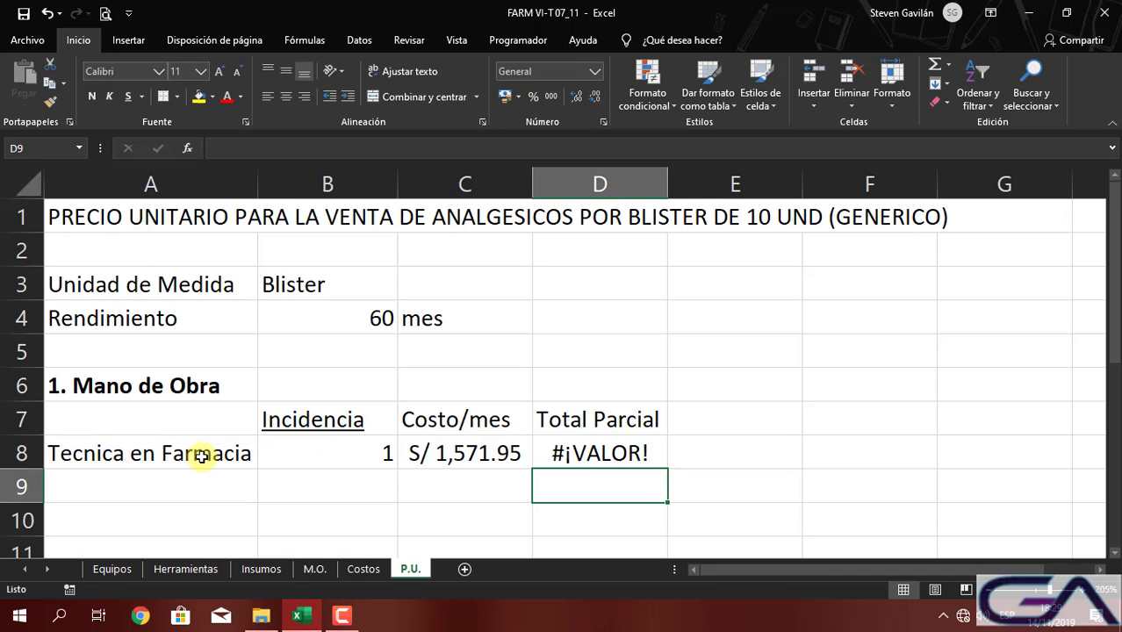
{"action": "left_click", "coordinate": [596, 444]}
{"action": "double_click", "coordinate": [596, 443]}
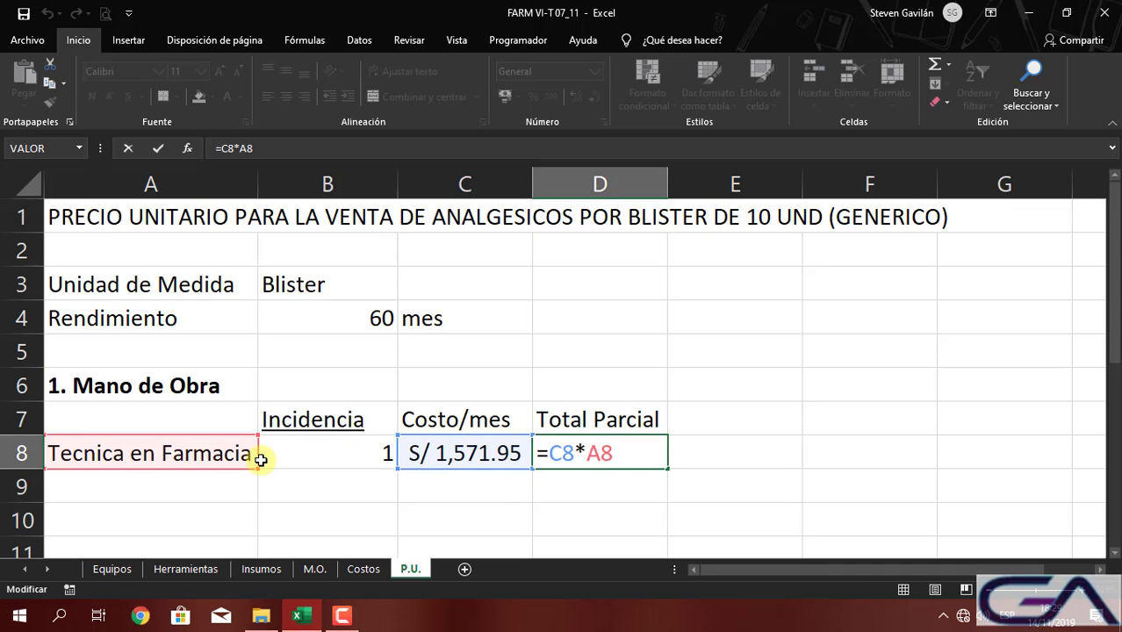
{"action": "left_click", "coordinate": [305, 466]}
{"action": "key", "text": "Return"}
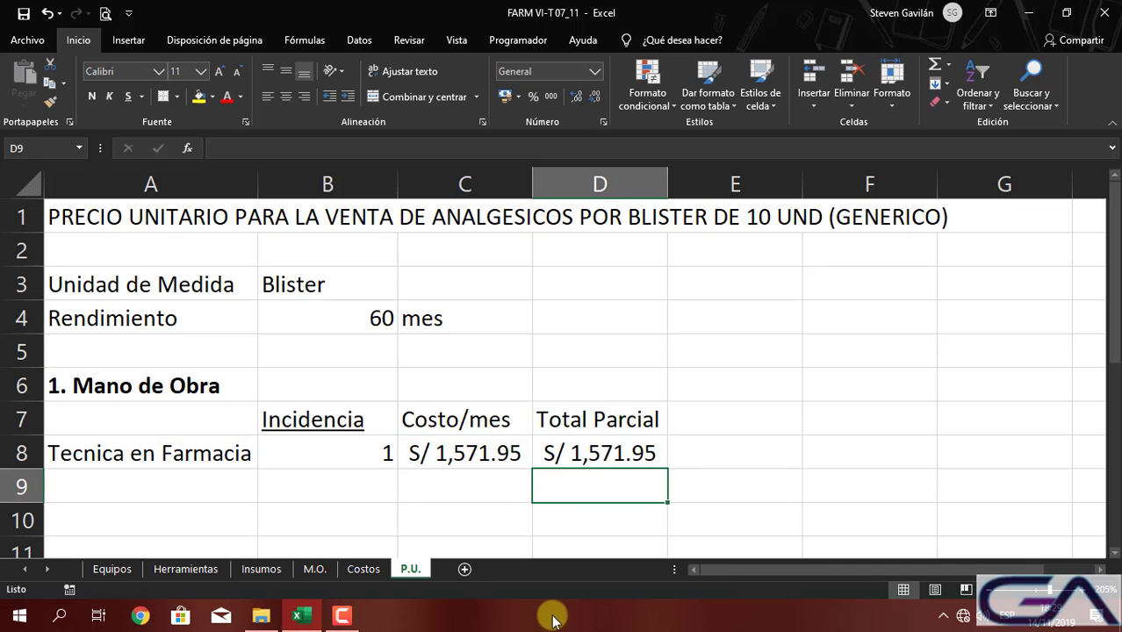
Try an incidence of 2 in B8 and undo the change
{"action": "left_click", "coordinate": [733, 427]}
{"action": "left_click", "coordinate": [351, 447]}
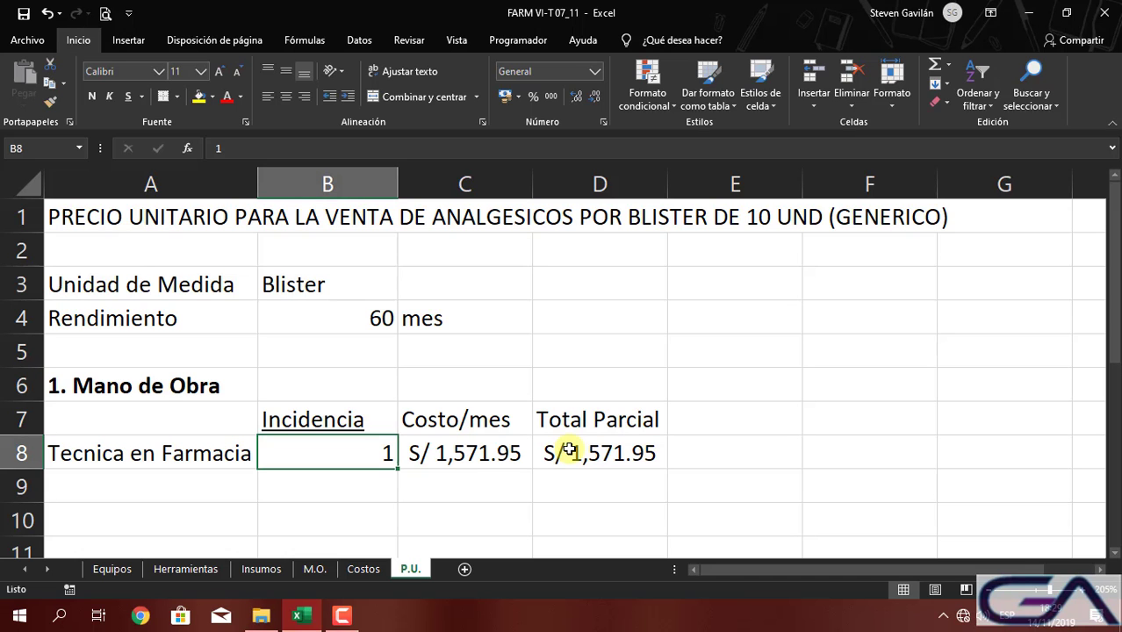
{"action": "type", "text": "2"}
{"action": "key", "text": "Return"}
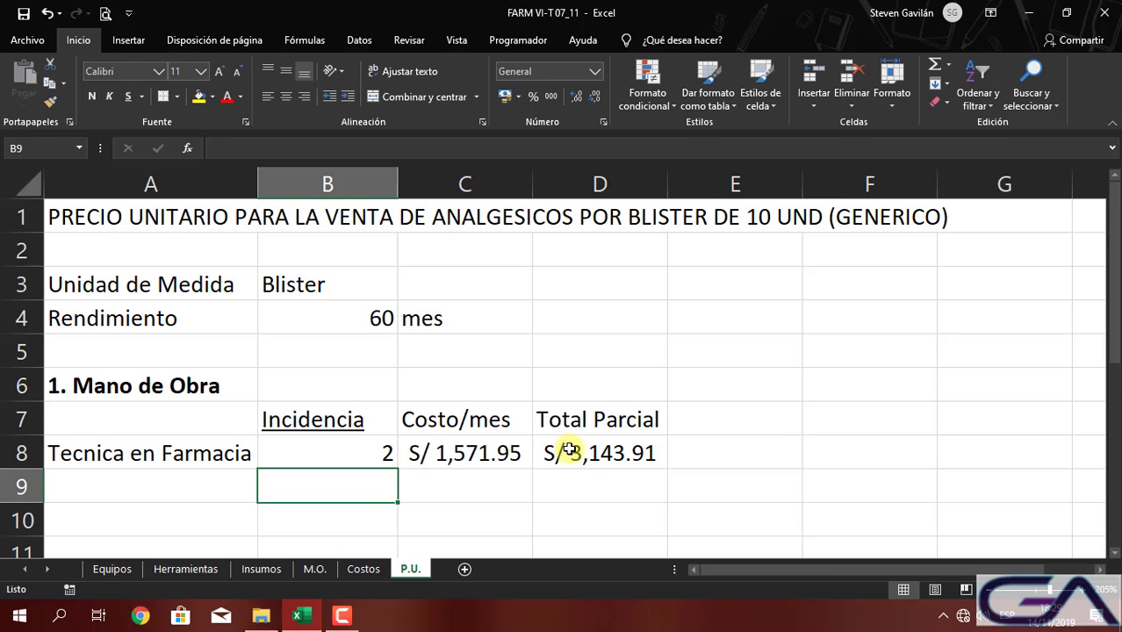
{"action": "key", "text": "ctrl+z"}
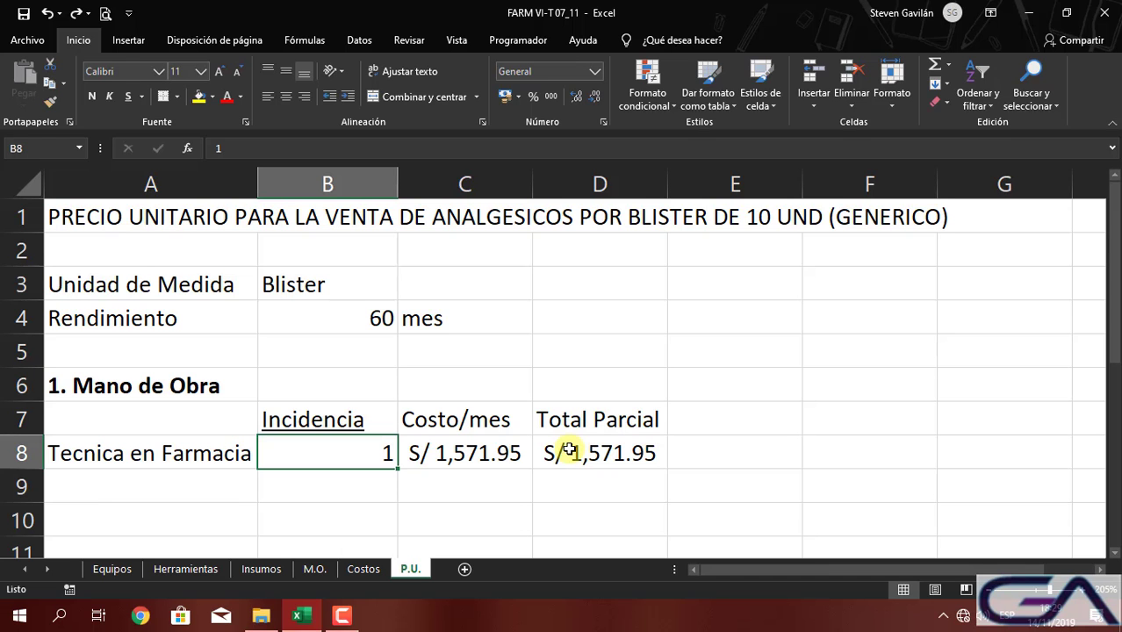
Enter the column heading "Parcial" in F7
{"action": "left_click", "coordinate": [861, 410]}
{"action": "type", "text": "Parf"}
{"action": "key", "text": "BackSpace"}
{"action": "type", "text": "cial"}
{"action": "key", "text": "Return"}
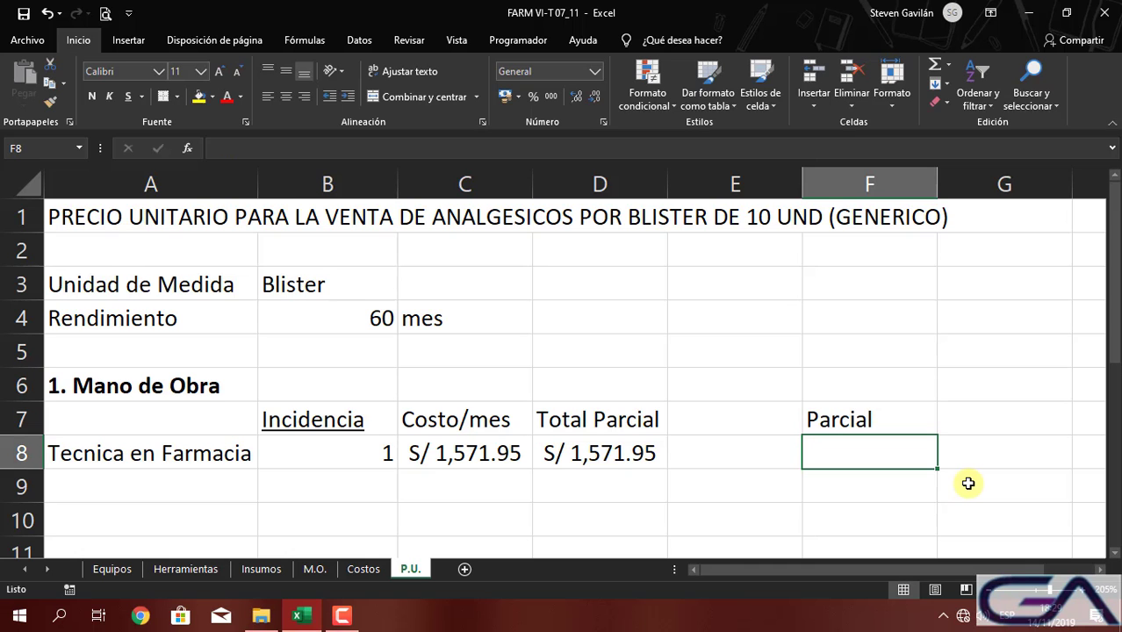
Enter the formula =D8/B4 in F8 to divide the labour total by the yield
{"action": "type", "text": "="}
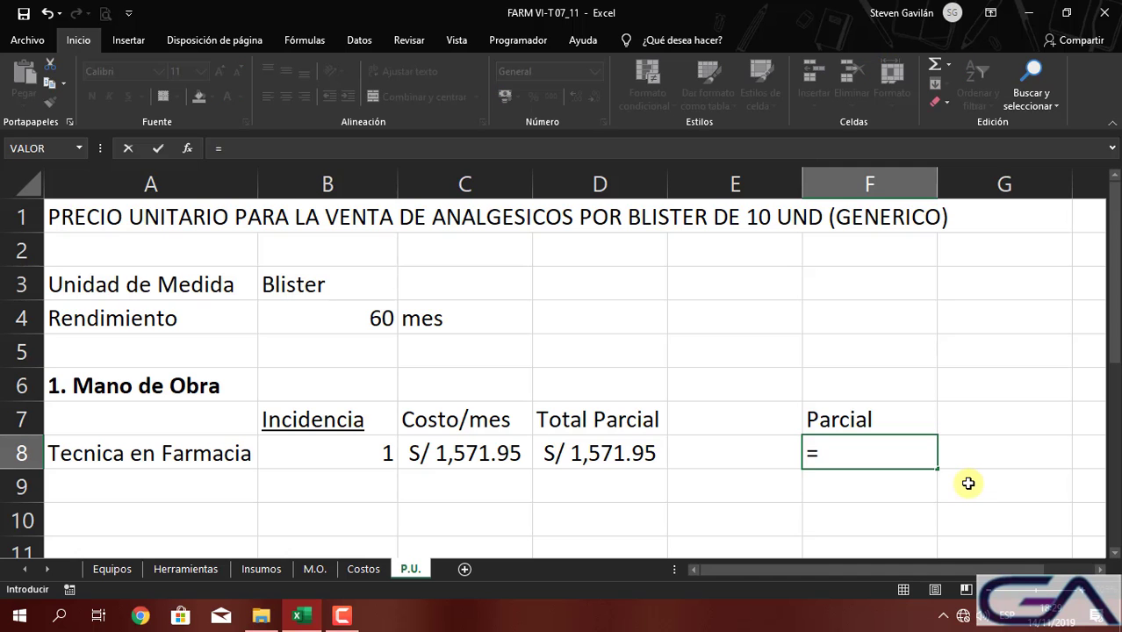
{"action": "left_click", "coordinate": [599, 453]}
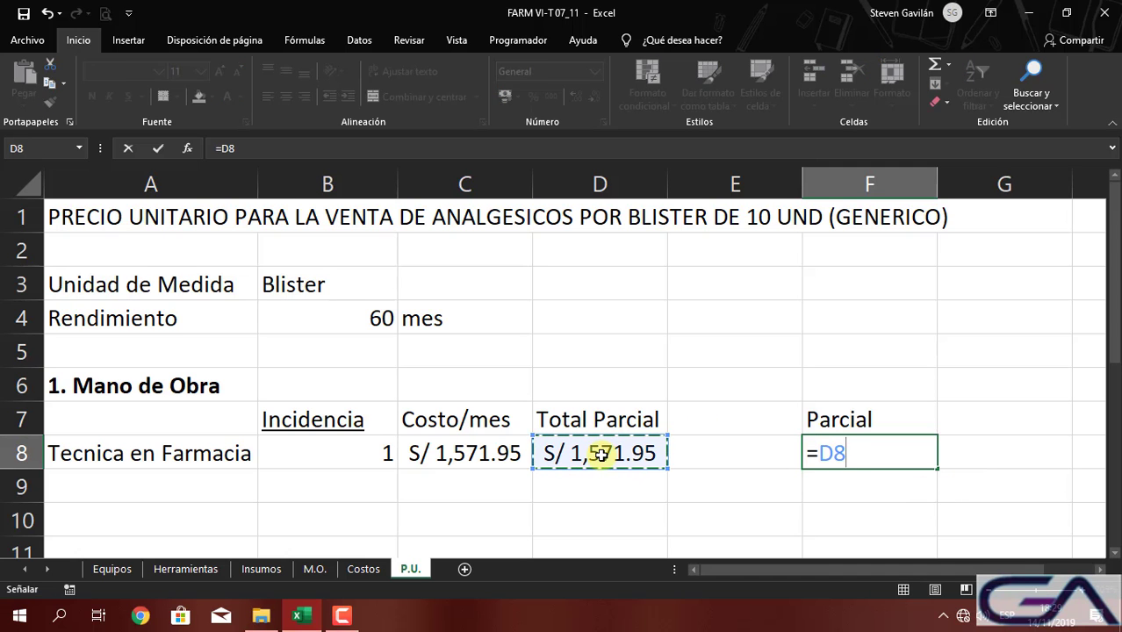
{"action": "type", "text": "/"}
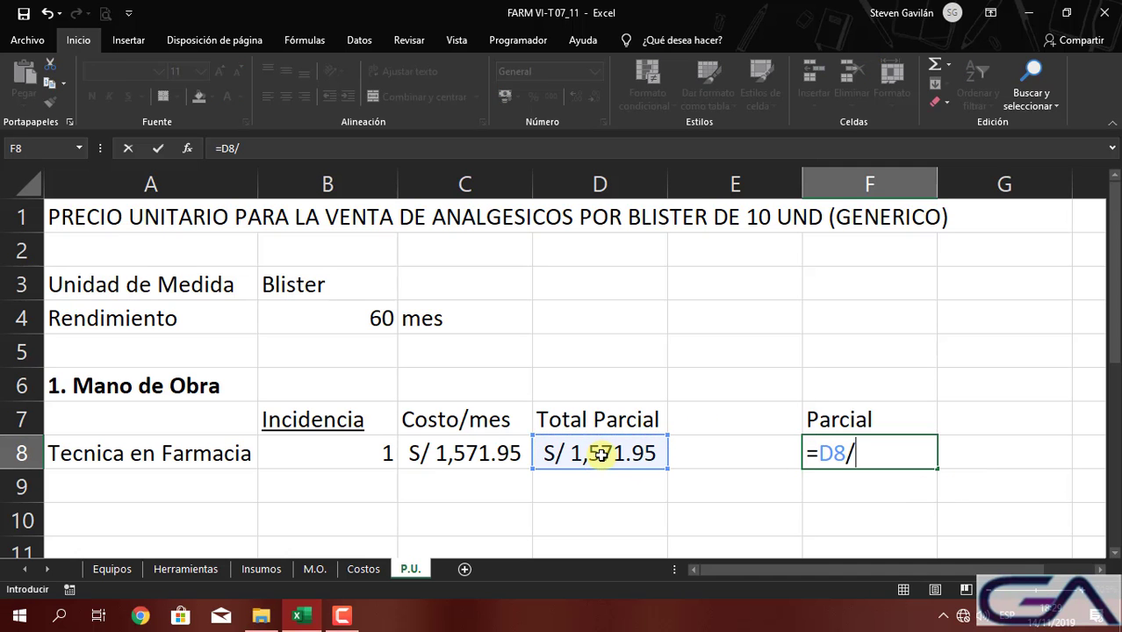
{"action": "left_click", "coordinate": [375, 316]}
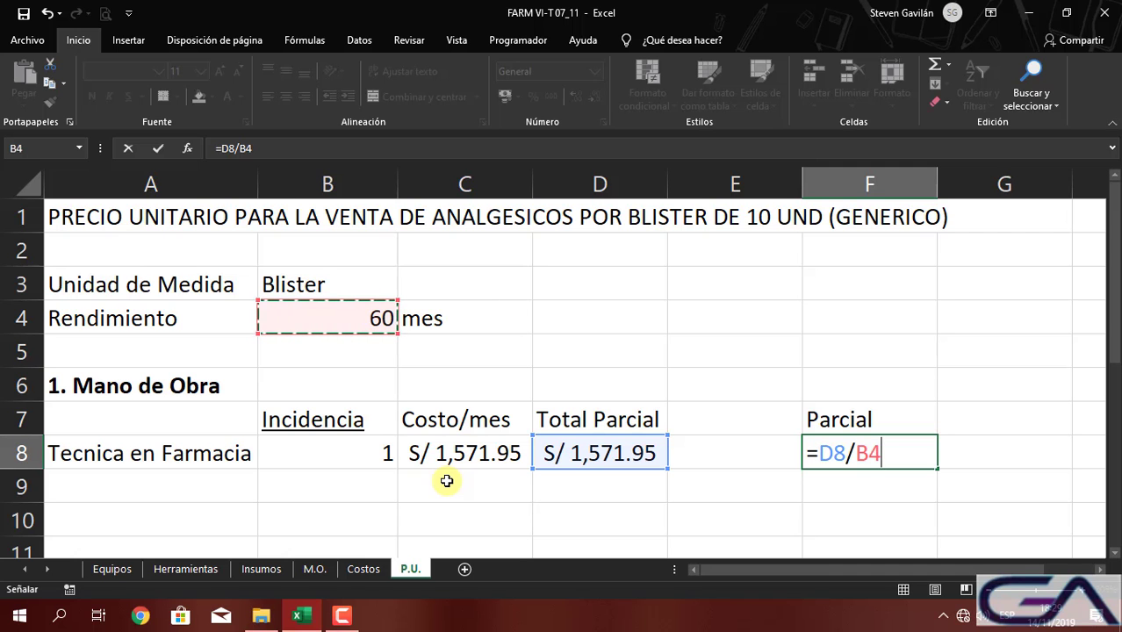
{"action": "key", "text": "Return"}
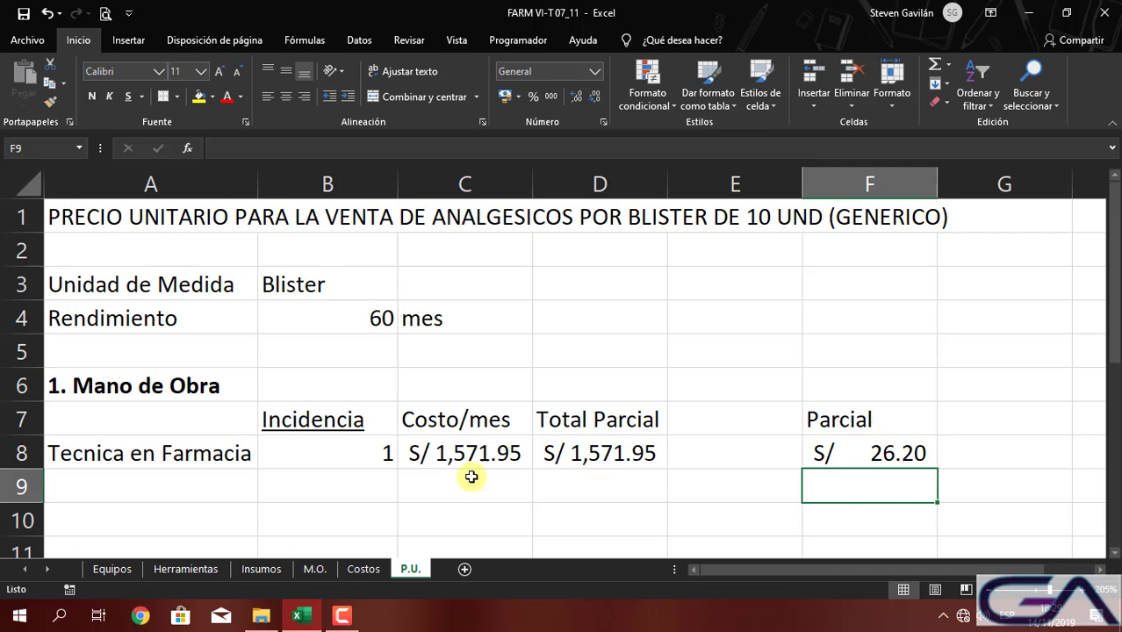
{"action": "left_click", "coordinate": [875, 464]}
Set the monthly yield (Rendimiento) in B4 to 120
{"action": "left_click", "coordinate": [360, 318]}
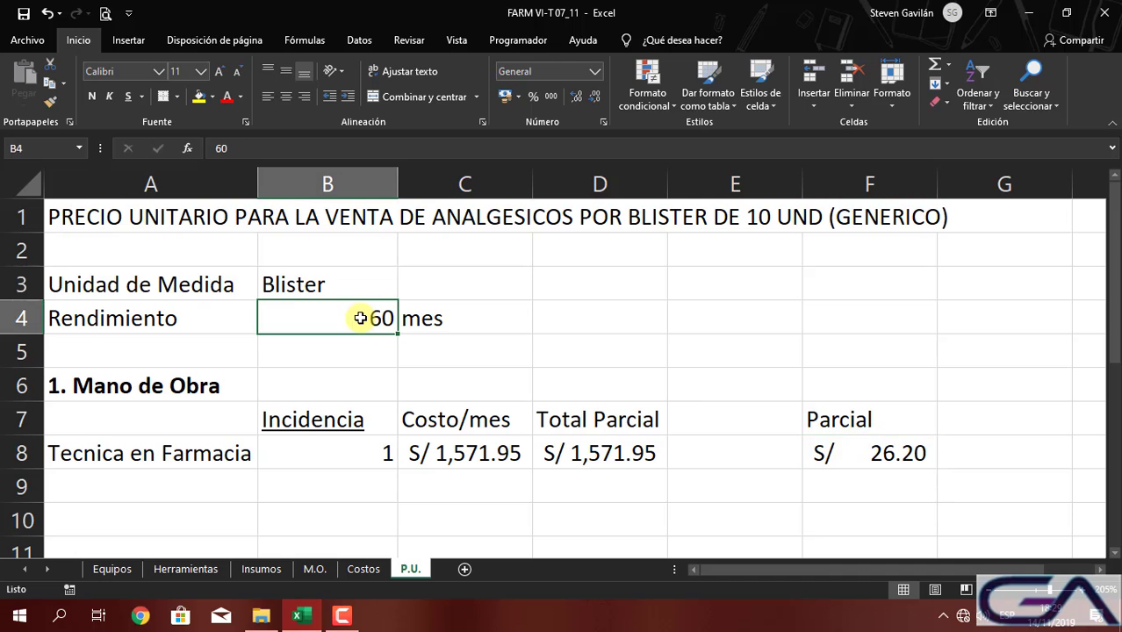
{"action": "type", "text": "120"}
{"action": "key", "text": "Return"}
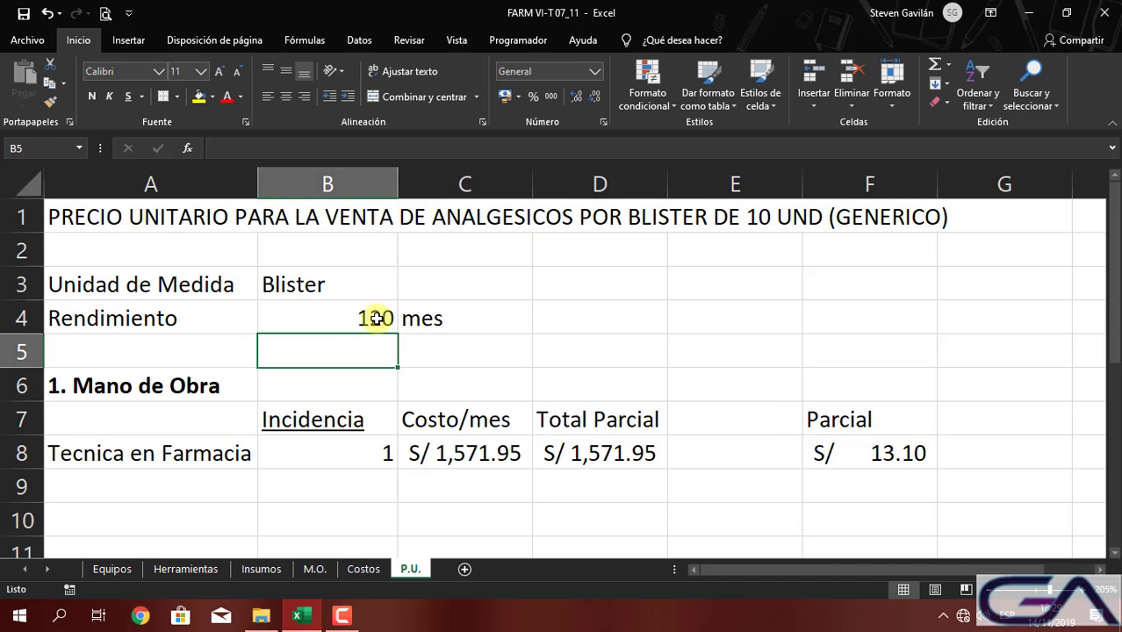
{"action": "left_click", "coordinate": [376, 318]}
{"action": "scroll", "coordinate": [542, 343], "scroll_direction": "down", "scroll_amount": 1}
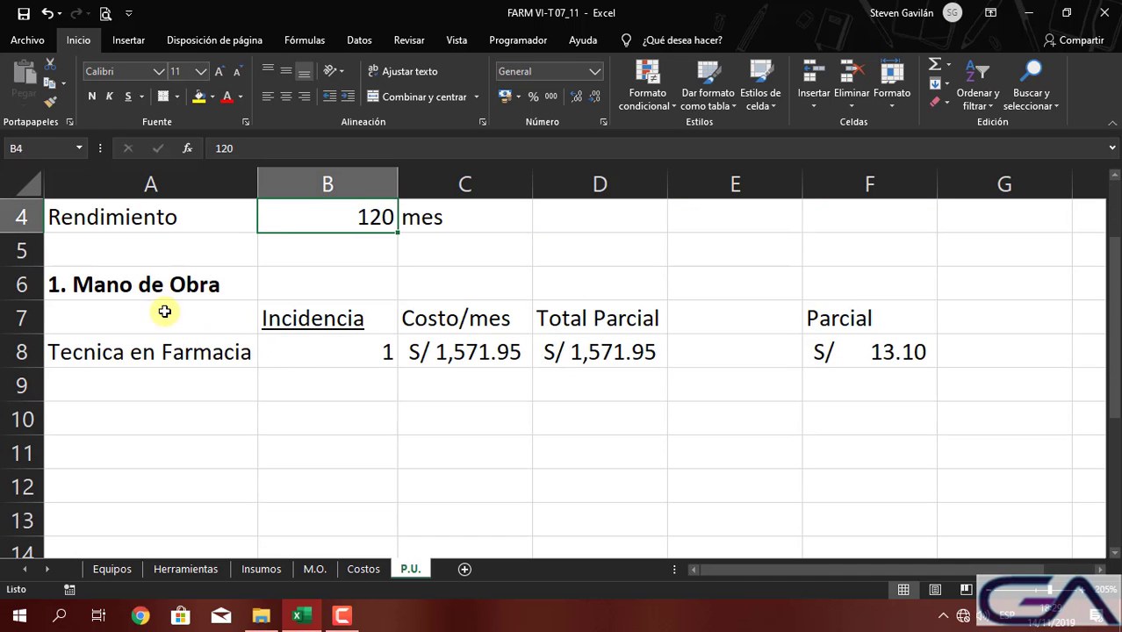
{"action": "left_click", "coordinate": [139, 285]}
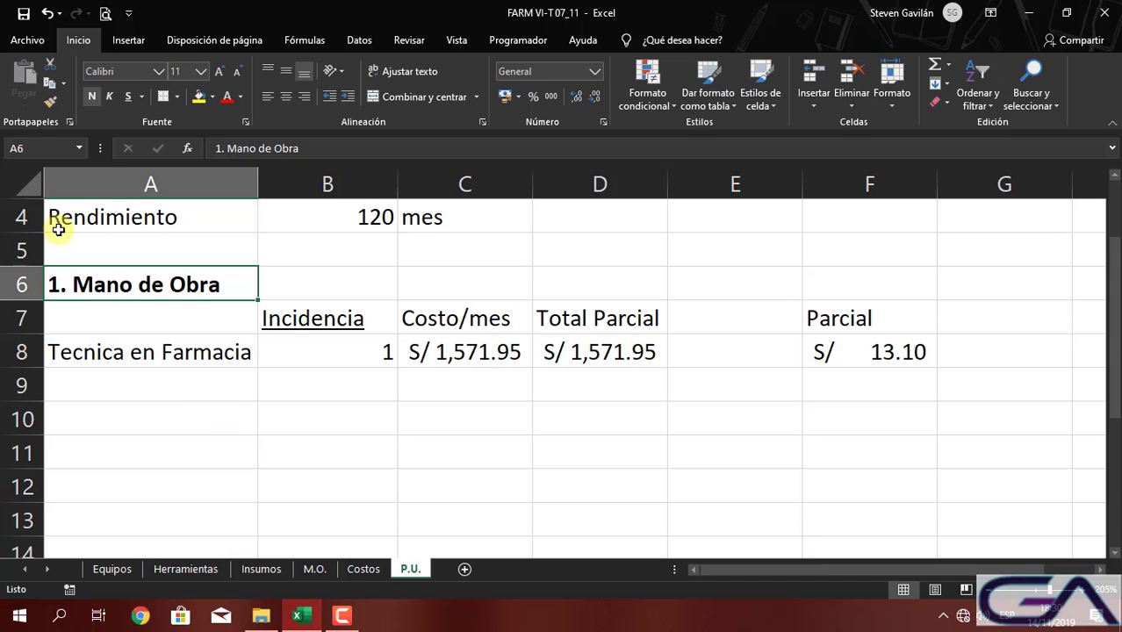
{"action": "left_click", "coordinate": [119, 370]}
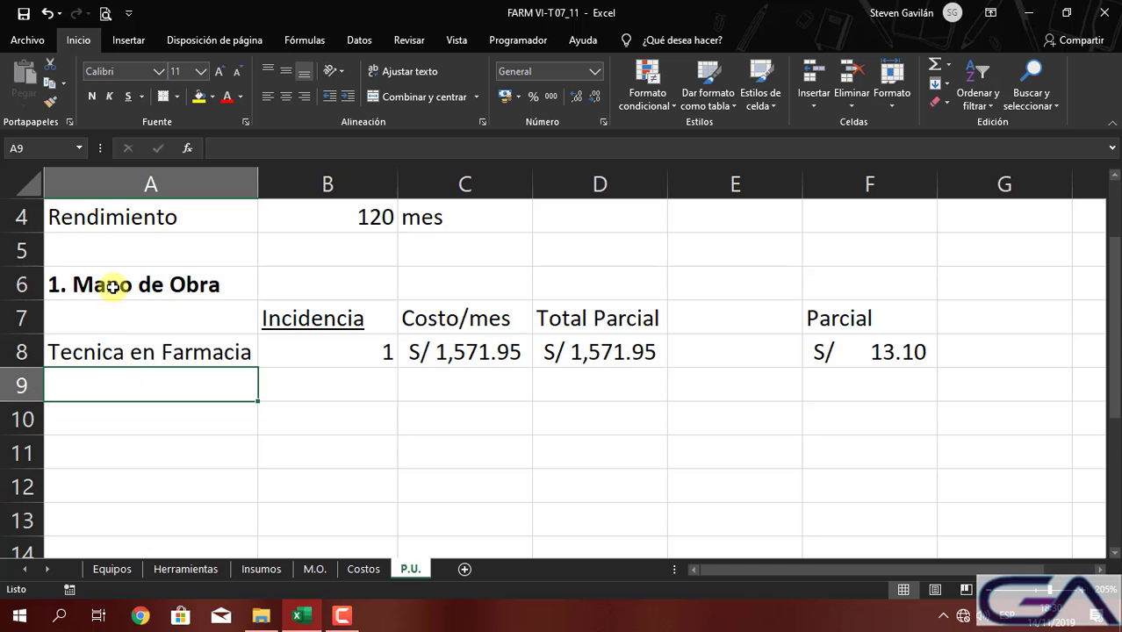
{"action": "left_click", "coordinate": [155, 280]}
{"action": "left_click", "coordinate": [156, 406]}
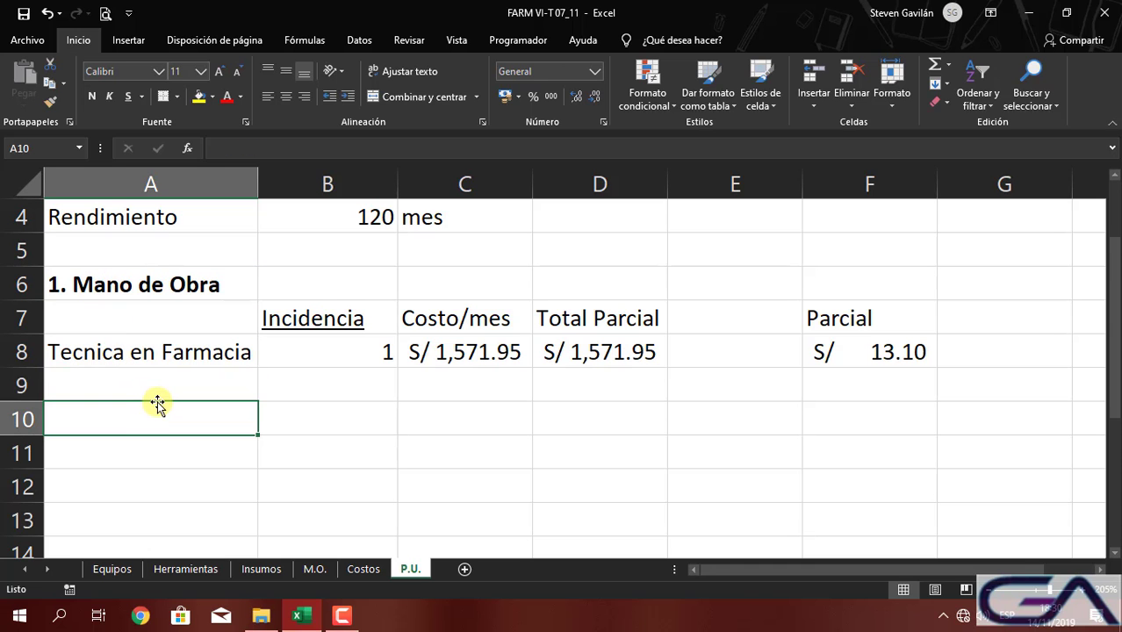
Enter the section heading "2. Equipos y Herramientas" in A10
{"action": "type", "text": "2."}
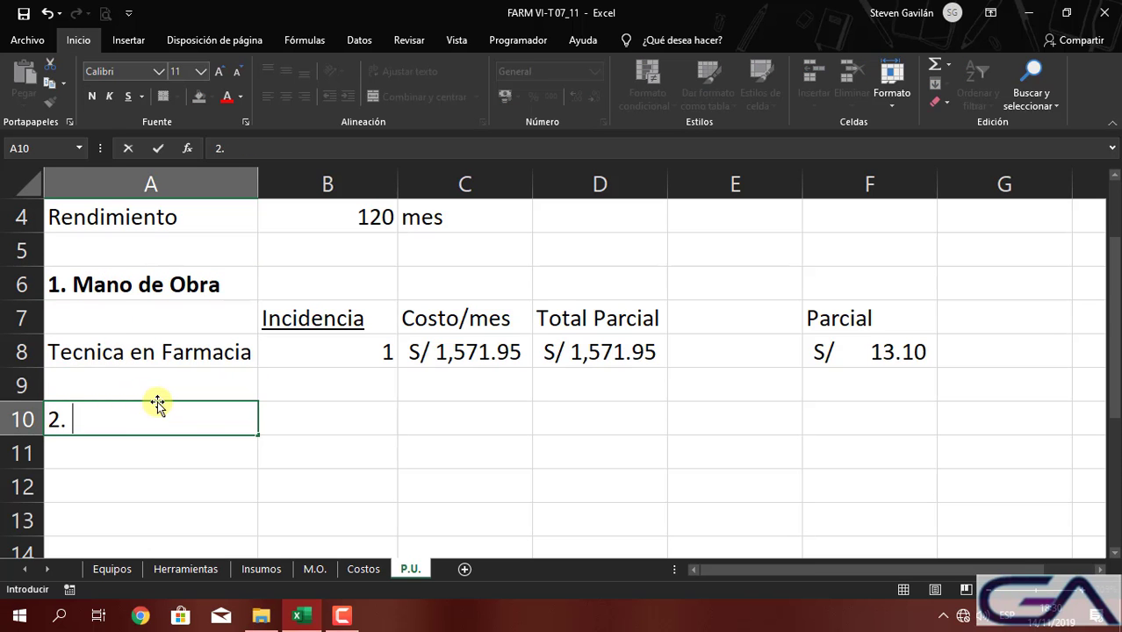
{"action": "type", "text": " Equipos y Herramie"}
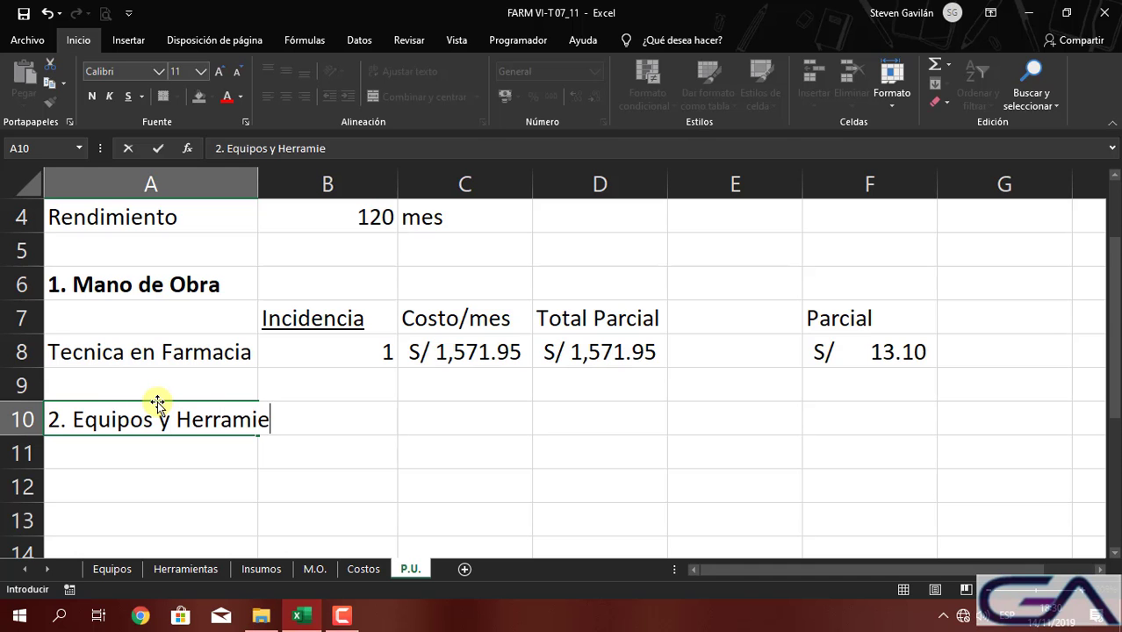
{"action": "type", "text": "ntas"}
{"action": "key", "text": "Return"}
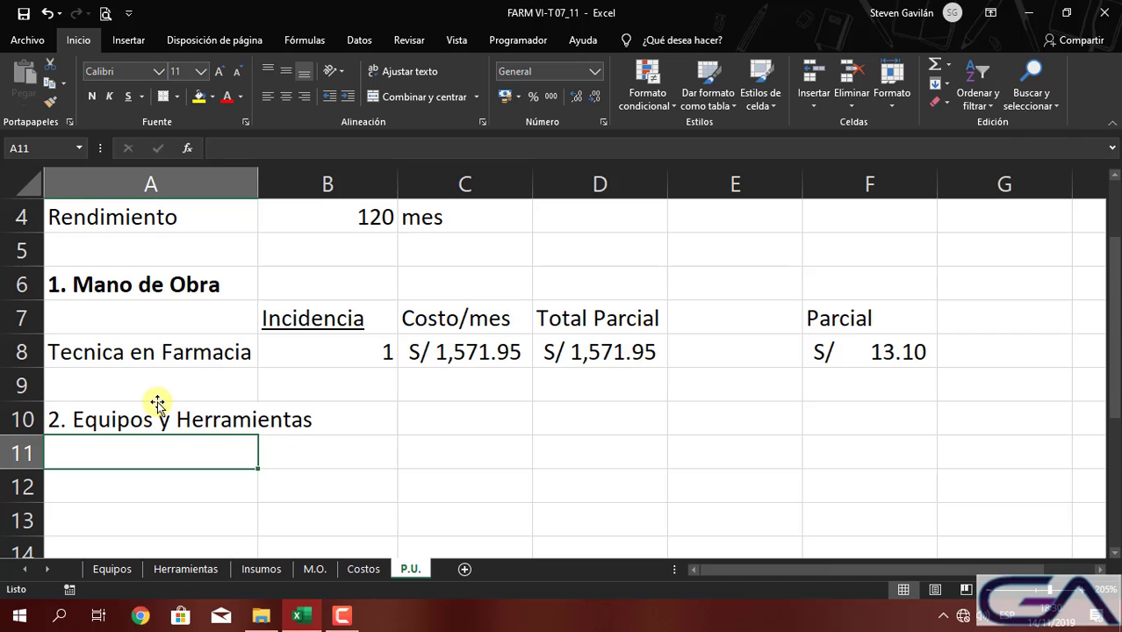
Widen column A to fit the "2. Equipos y Herramientas" heading and make the heading bold
{"action": "key", "text": "Up"}
{"action": "key", "text": "Right"}
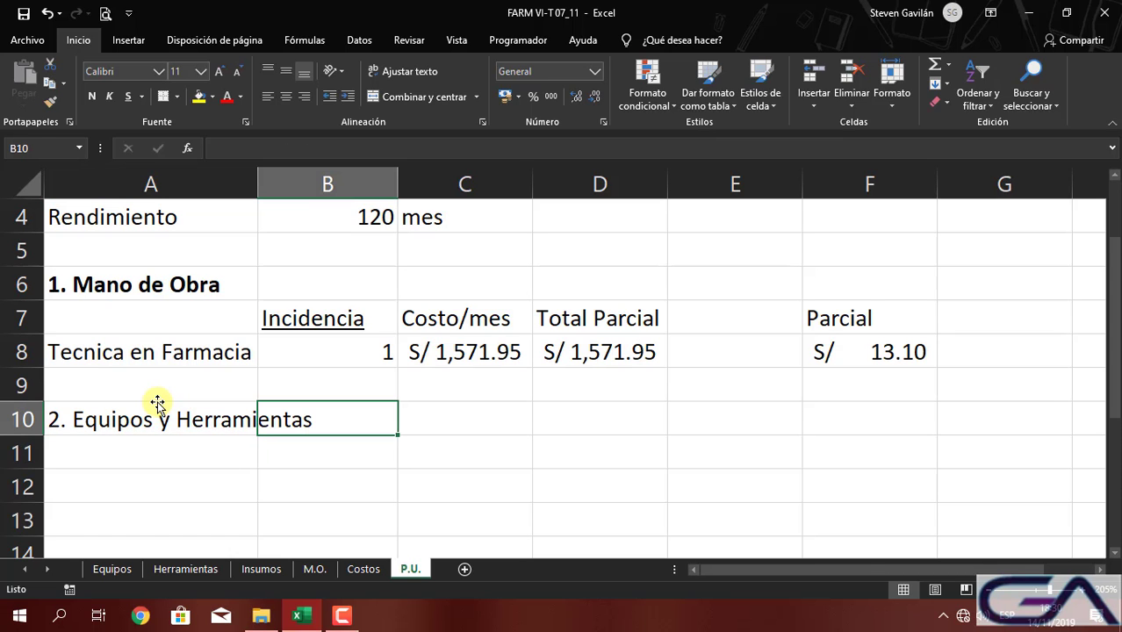
{"action": "left_click_drag", "start_coordinate": [258, 183], "coordinate": [315, 199]}
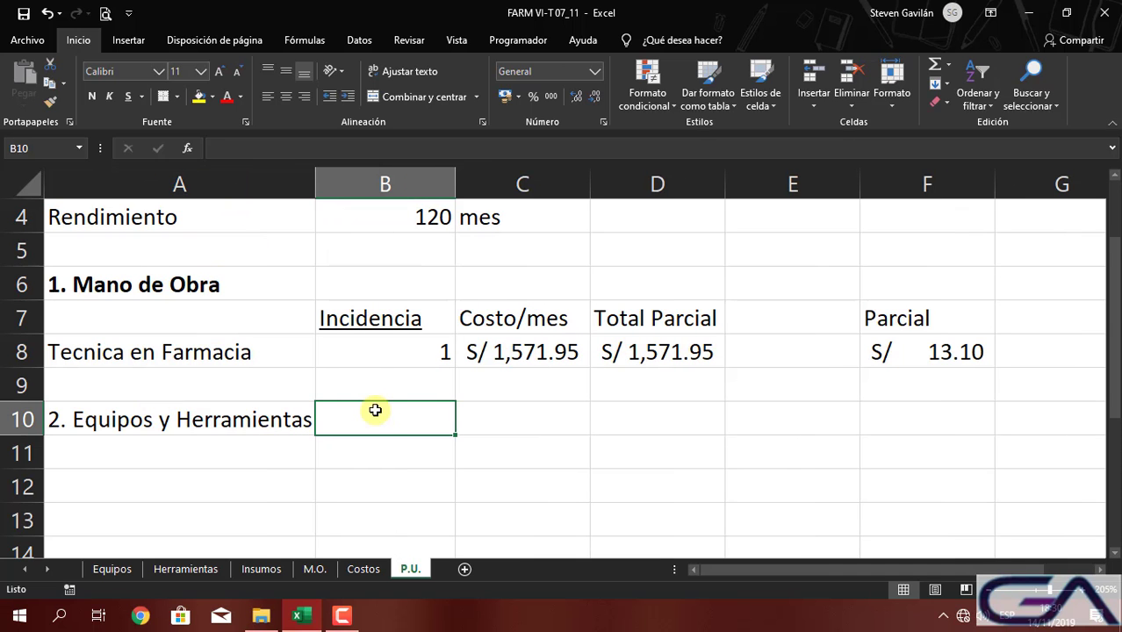
{"action": "left_click", "coordinate": [198, 444]}
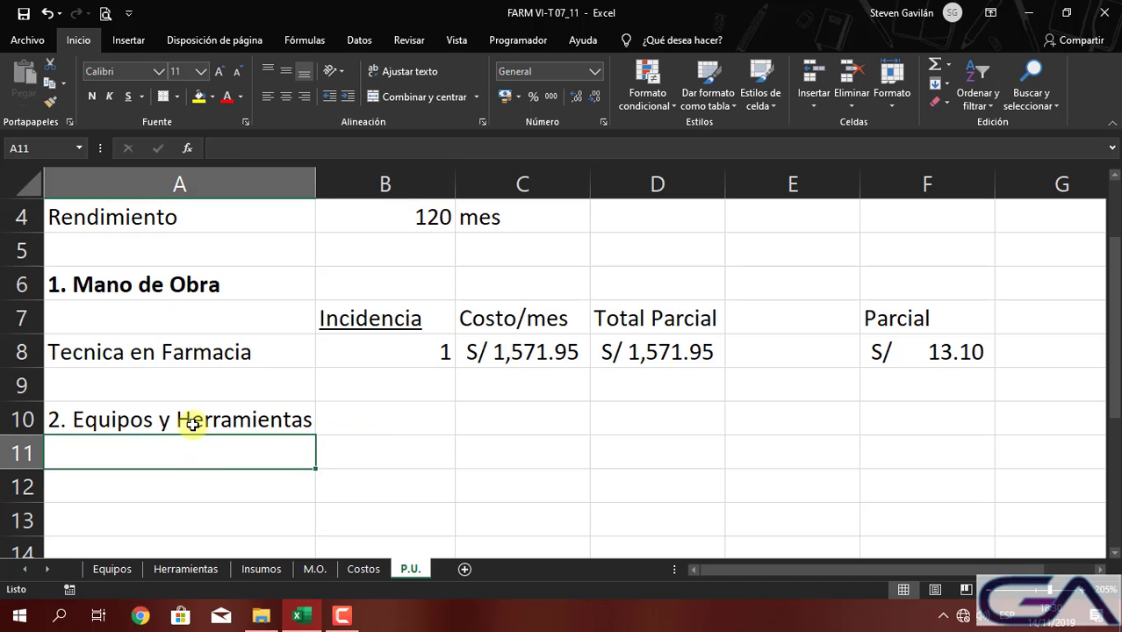
{"action": "left_click", "coordinate": [190, 421]}
{"action": "key", "text": "ctrl+n"}
Copy the equipment names in B3:B7 of the Equipos sheet into A12:A16 of the P.U. sheet without their borders
{"action": "scroll", "coordinate": [224, 413], "scroll_direction": "down", "scroll_amount": 1}
{"action": "left_click", "coordinate": [228, 402]}
{"action": "left_click", "coordinate": [115, 569]}
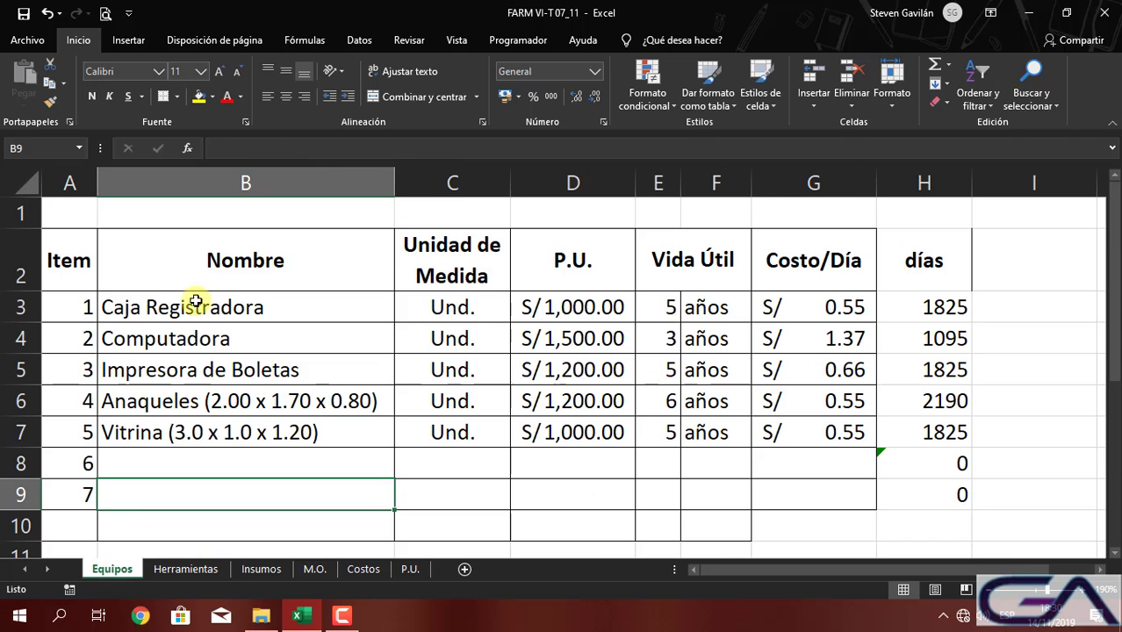
{"action": "left_click_drag", "start_coordinate": [125, 308], "coordinate": [112, 427]}
{"action": "key", "text": "ctrl+c"}
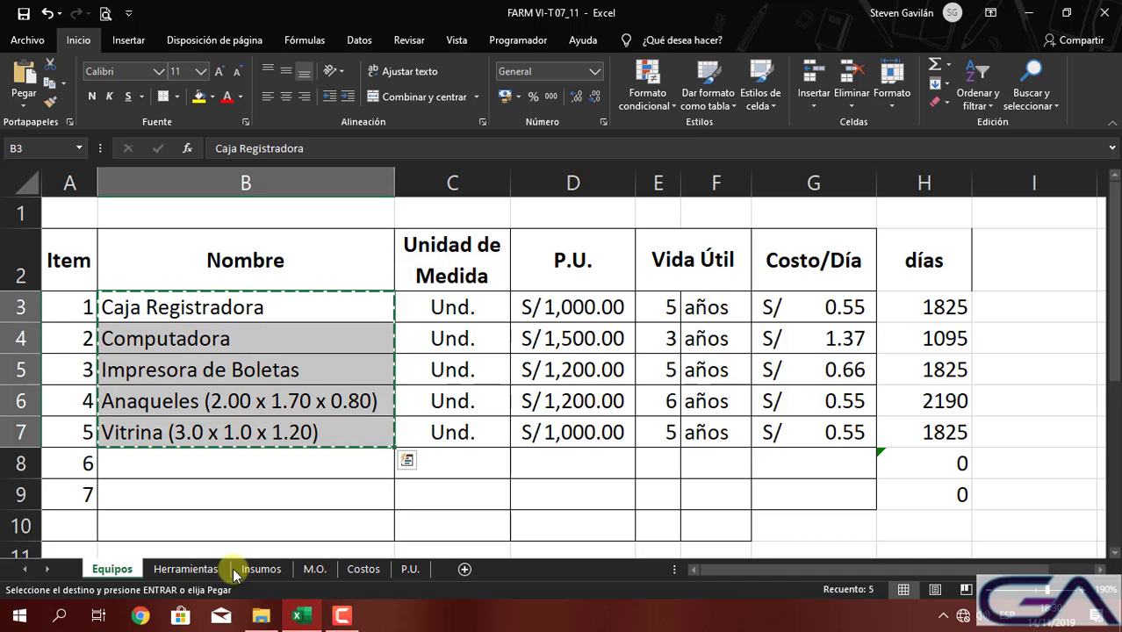
{"action": "left_click", "coordinate": [410, 569]}
{"action": "left_click", "coordinate": [122, 386]}
{"action": "key", "text": "ctrl+v"}
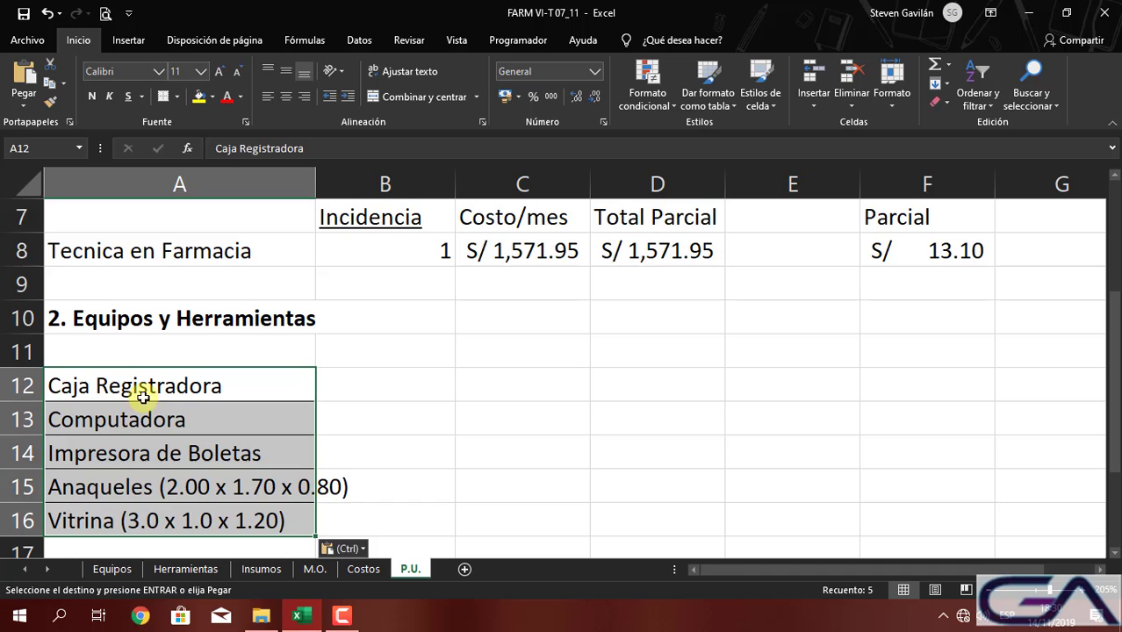
{"action": "left_click", "coordinate": [358, 551]}
{"action": "left_click", "coordinate": [333, 478]}
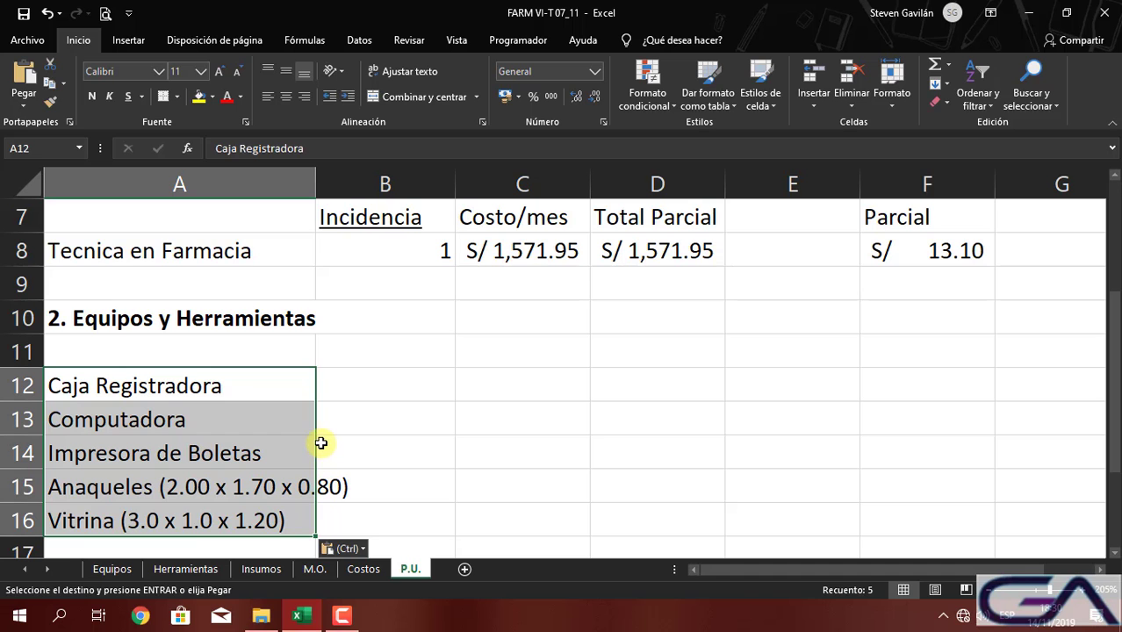
Enter the column heading "Cantidad" in B11
{"action": "left_click", "coordinate": [371, 388]}
{"action": "left_click", "coordinate": [358, 362]}
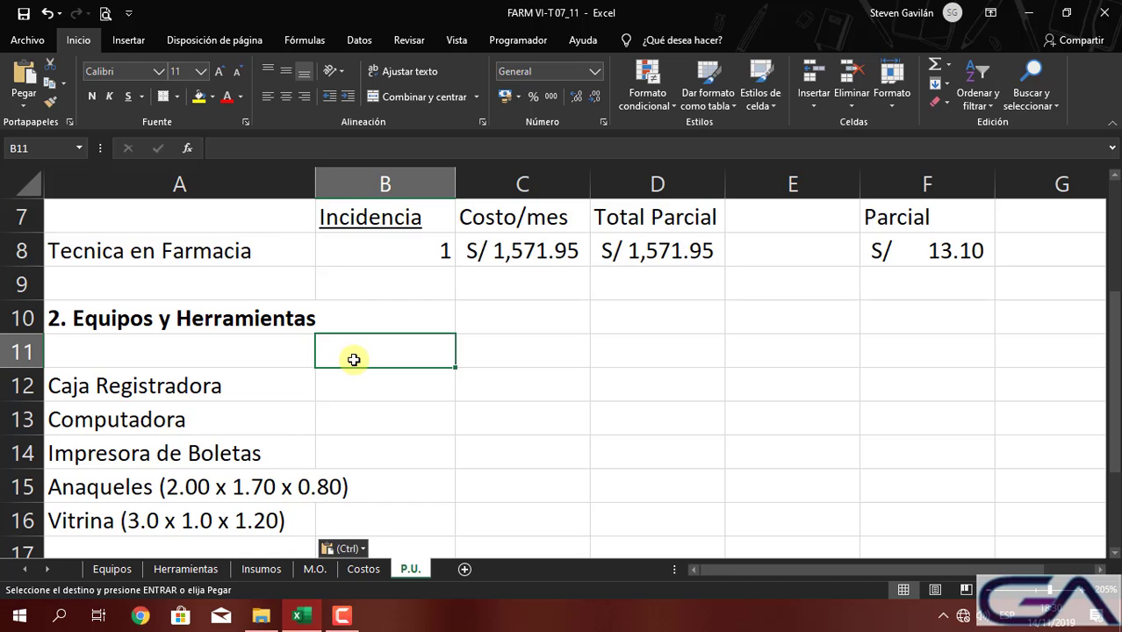
{"action": "type", "text": "Cantidad"}
{"action": "key", "text": "Return"}
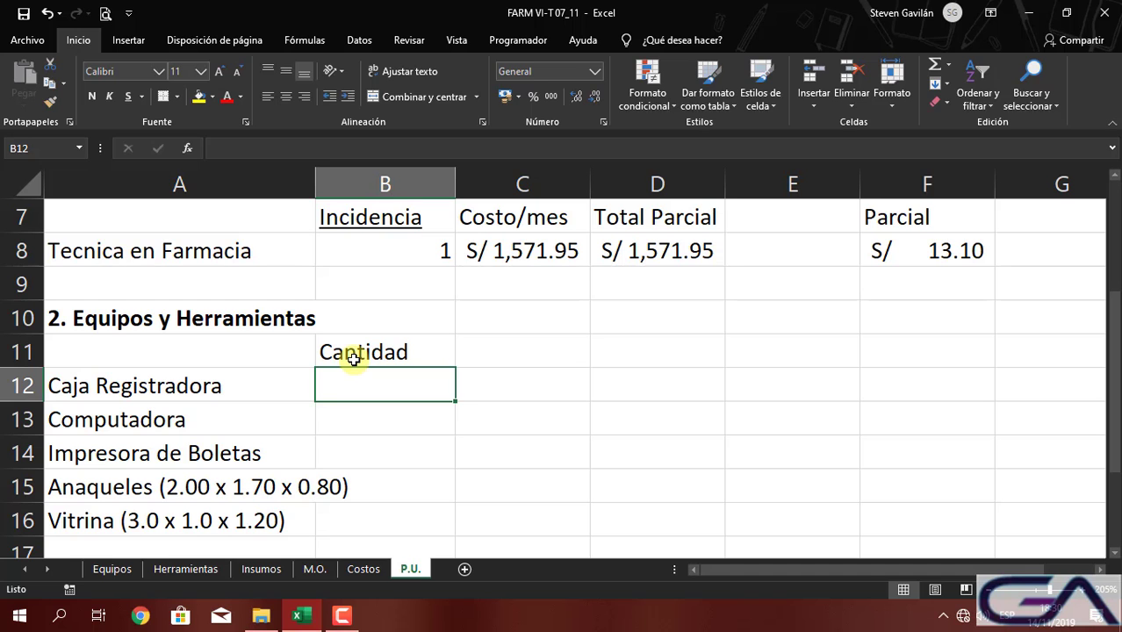
Enter the equipment quantities 1, 1, 1, 2 and 2 in B12:B16
{"action": "type", "text": "1"}
{"action": "key", "text": "Return"}
{"action": "type", "text": "1"}
{"action": "key", "text": "Return"}
{"action": "type", "text": "1"}
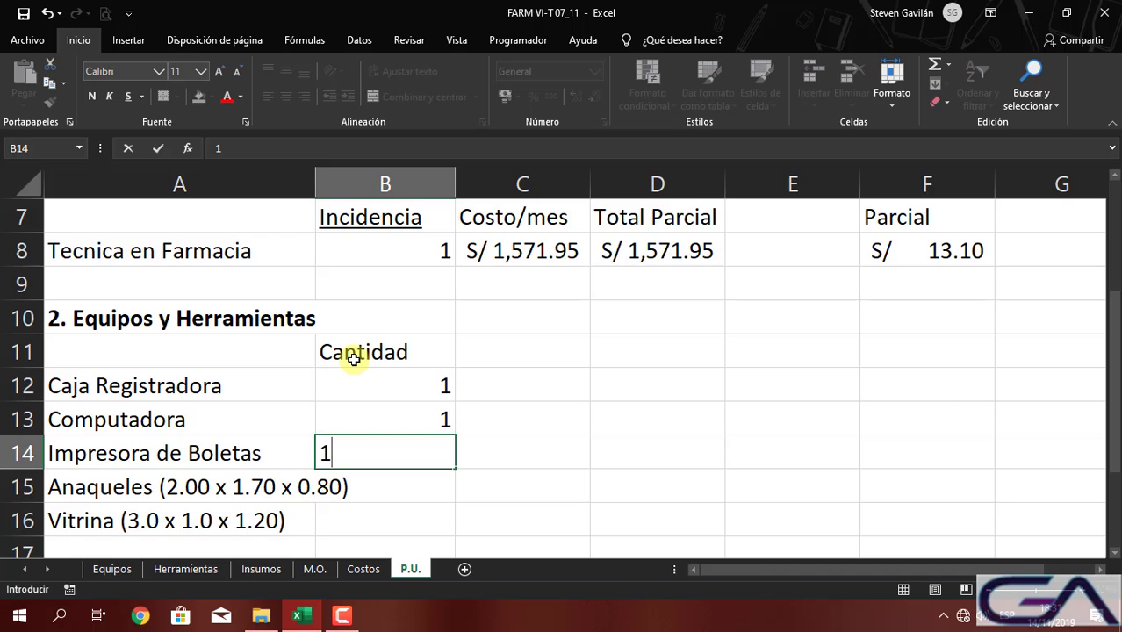
{"action": "key", "text": "Return"}
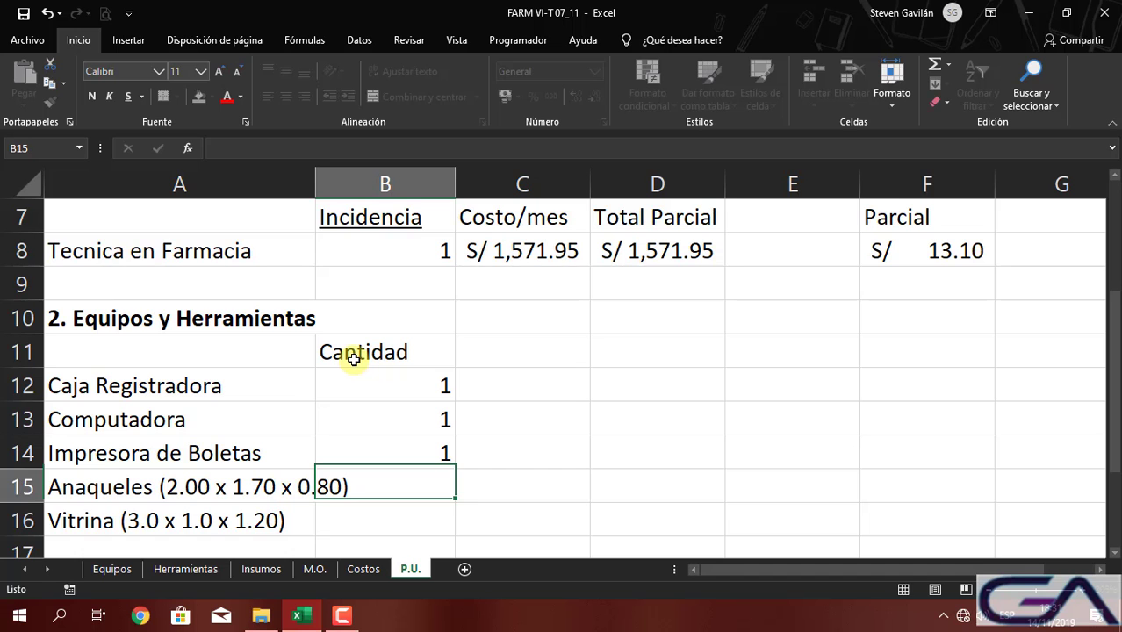
{"action": "type", "text": "2"}
{"action": "key", "text": "Return"}
{"action": "type", "text": "22"}
{"action": "key", "text": "BackSpace"}
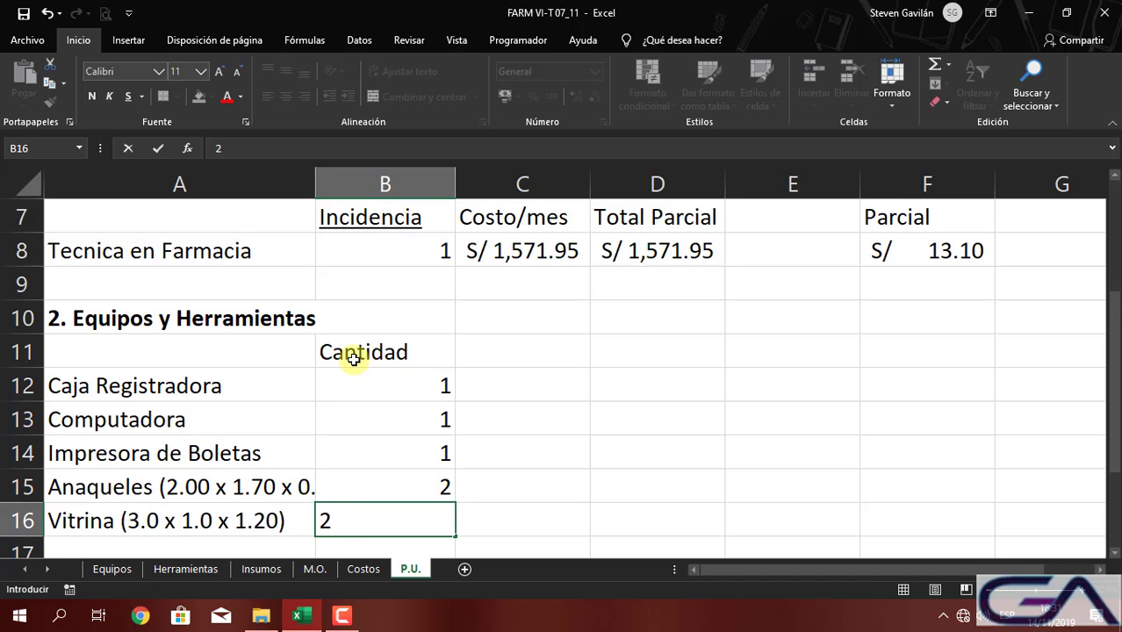
{"action": "key", "text": "Return"}
Enter the column heading "Costo/Día" in C11
{"action": "left_click", "coordinate": [563, 376]}
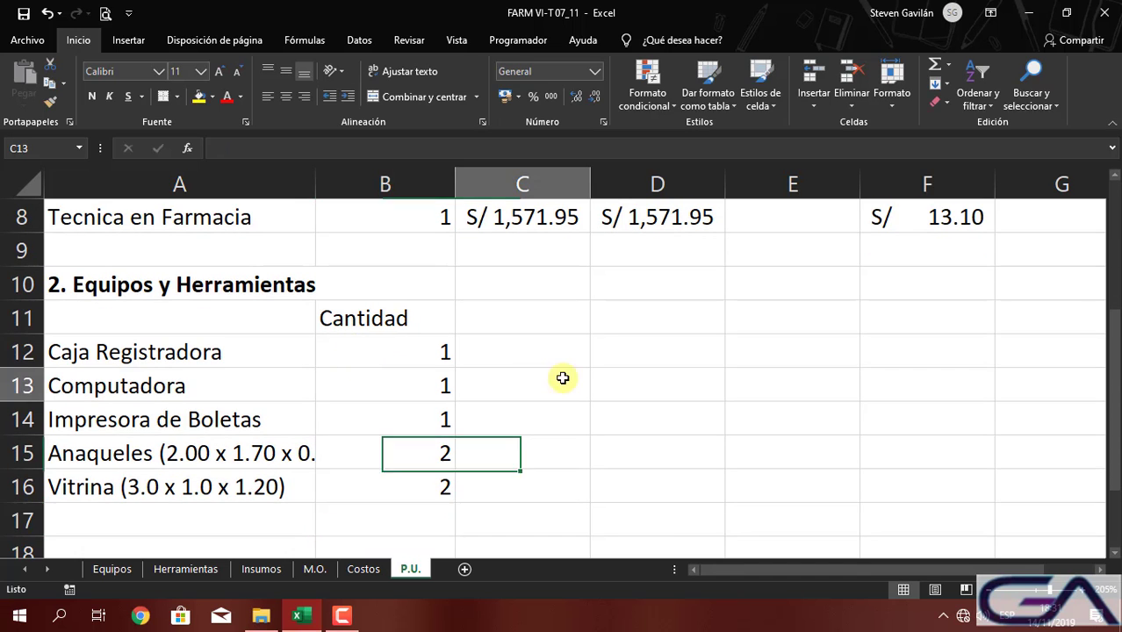
{"action": "left_click", "coordinate": [484, 308]}
{"action": "scroll", "coordinate": [545, 361], "scroll_direction": "up", "scroll_amount": 1}
{"action": "scroll", "coordinate": [545, 362], "scroll_direction": "down", "scroll_amount": 2}
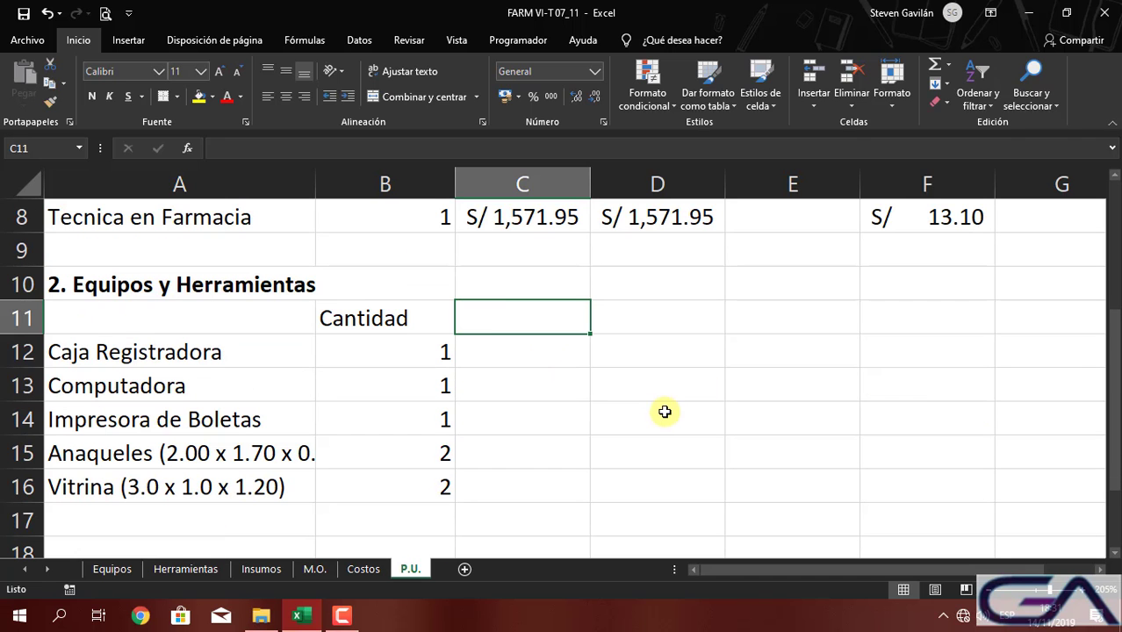
{"action": "type", "text": "Costo por"}
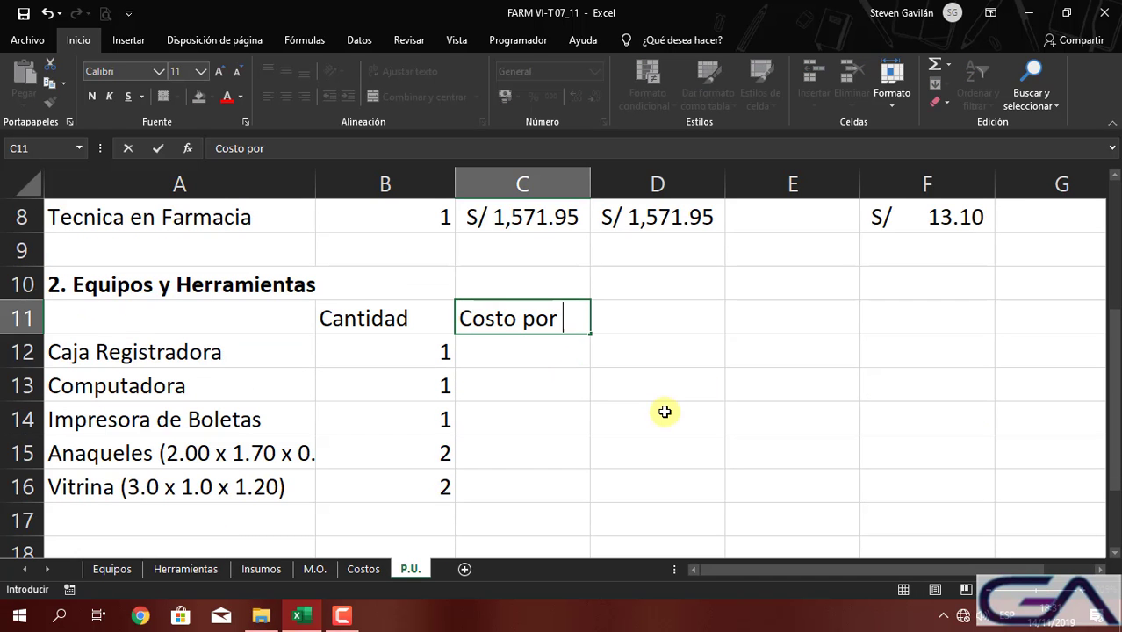
{"action": "key", "text": "BackSpace"}
{"action": "key", "text": "BackSpace"}
{"action": "key", "text": "BackSpace"}
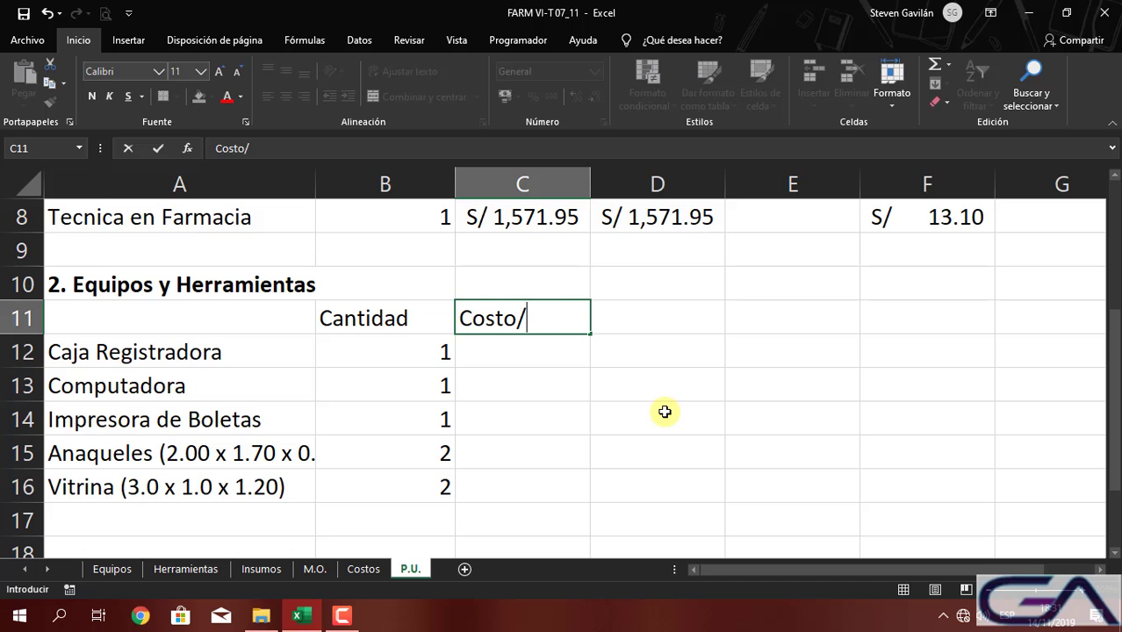
{"action": "type", "text": "/Día"}
{"action": "key", "text": "Return"}
Copy the daily costs in G3:G7 of the Equipos sheet into C12:C16 of the P.U. sheet as values only
{"action": "left_click", "coordinate": [156, 571]}
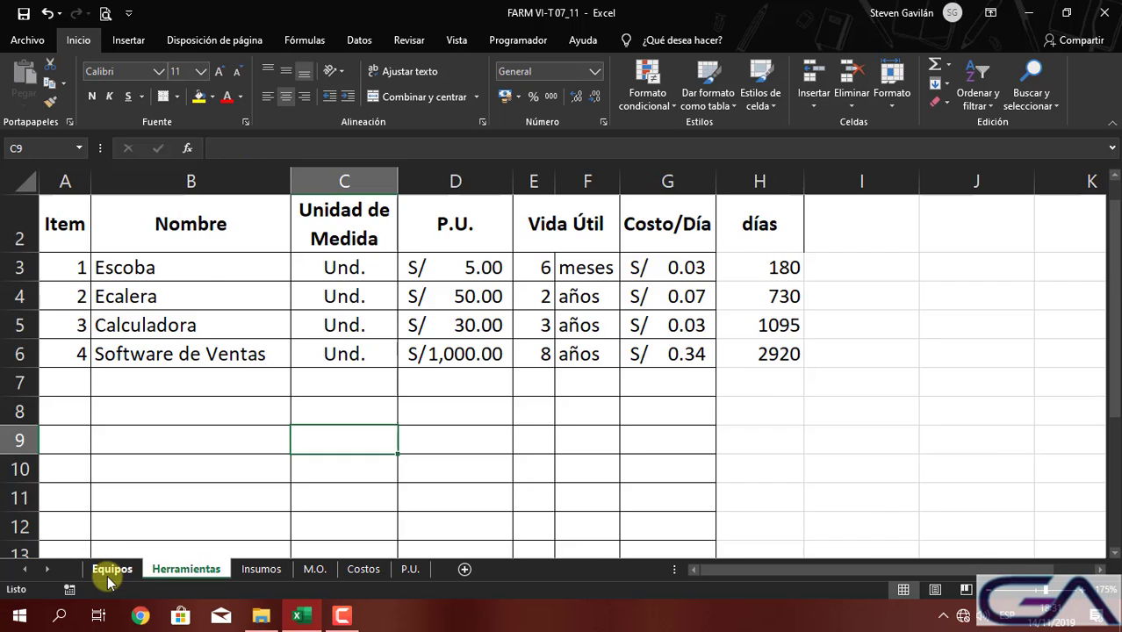
{"action": "left_click", "coordinate": [112, 569]}
{"action": "left_click_drag", "start_coordinate": [783, 307], "coordinate": [820, 432]}
{"action": "key", "text": "ctrl+c"}
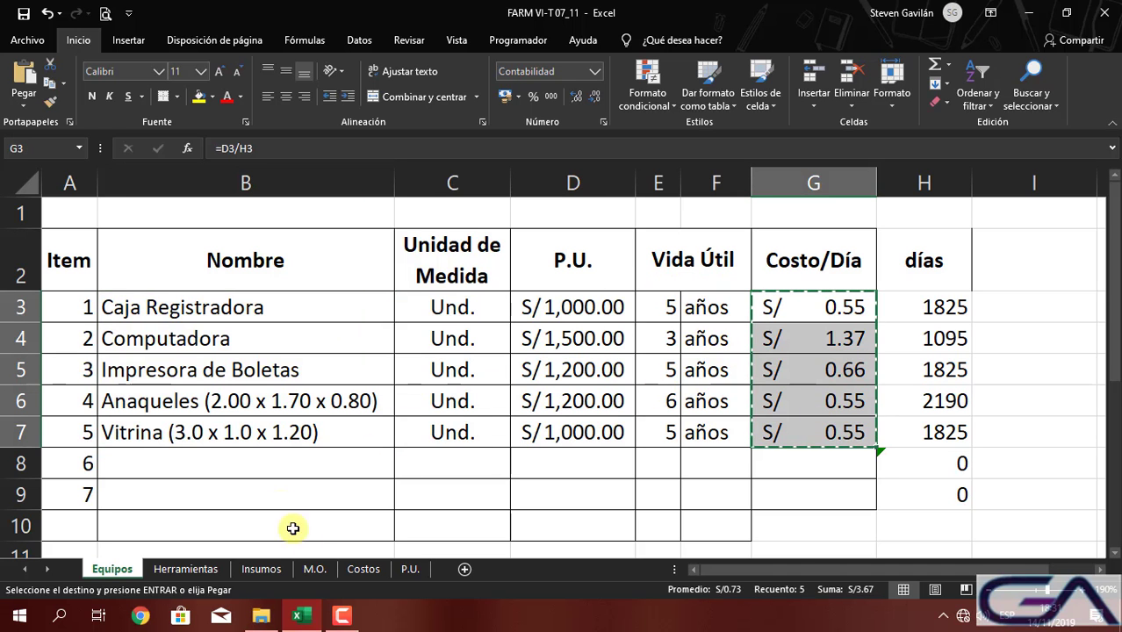
{"action": "left_click", "coordinate": [410, 569]}
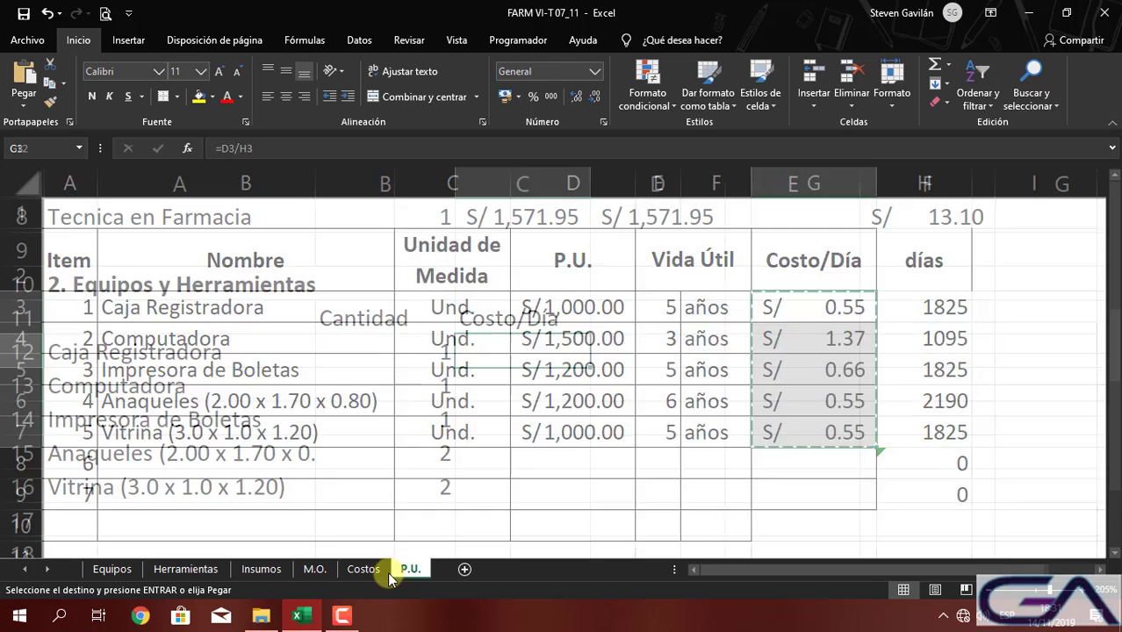
{"action": "key", "text": "ctrl+v"}
{"action": "left_click", "coordinate": [619, 516]}
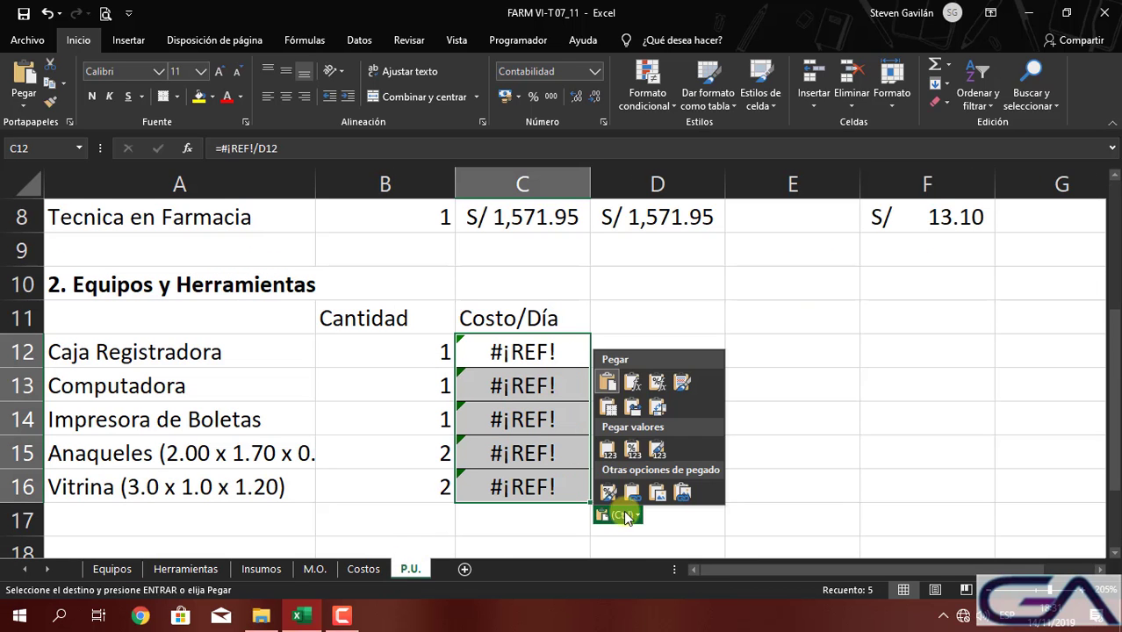
{"action": "left_click", "coordinate": [612, 458]}
{"action": "left_click", "coordinate": [646, 418]}
Format the daily costs in C12:C16 as percentages
{"action": "left_click_drag", "start_coordinate": [523, 351], "coordinate": [545, 494]}
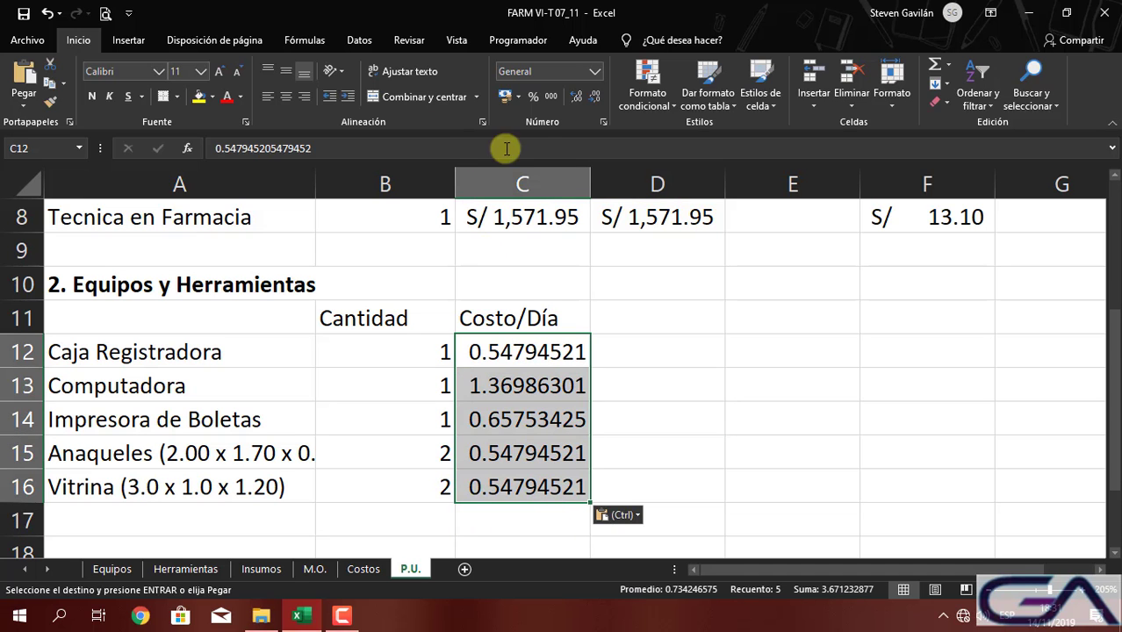
{"action": "left_click", "coordinate": [535, 98]}
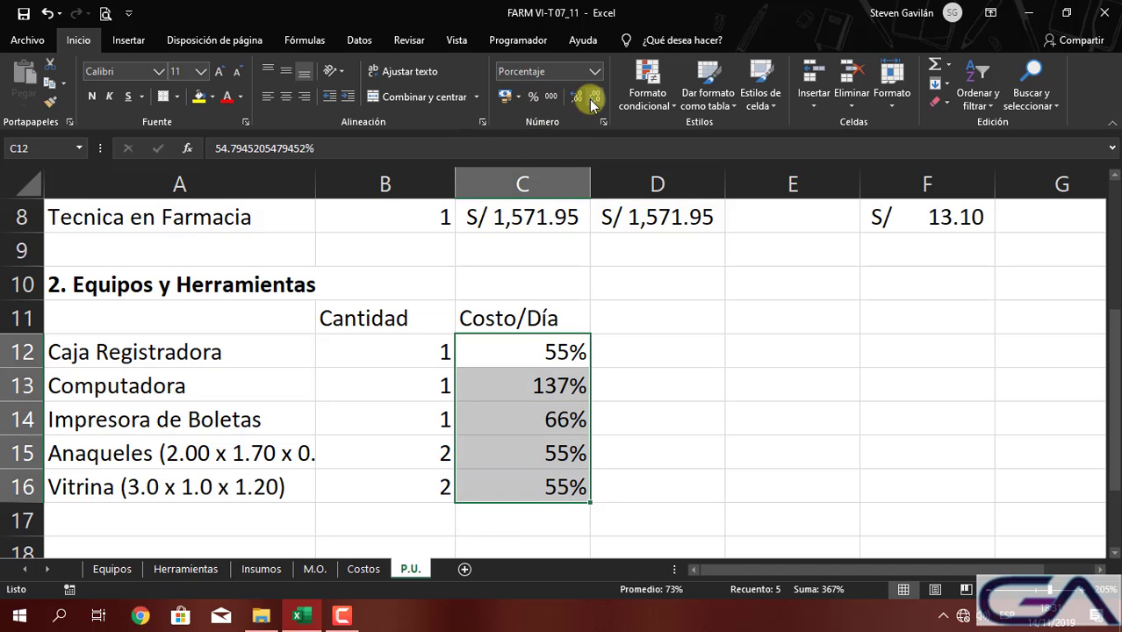
{"action": "left_click", "coordinate": [627, 261]}
{"action": "left_click", "coordinate": [647, 361]}
Enter the column heading "Toal Parcial" in D11
{"action": "left_click", "coordinate": [636, 322]}
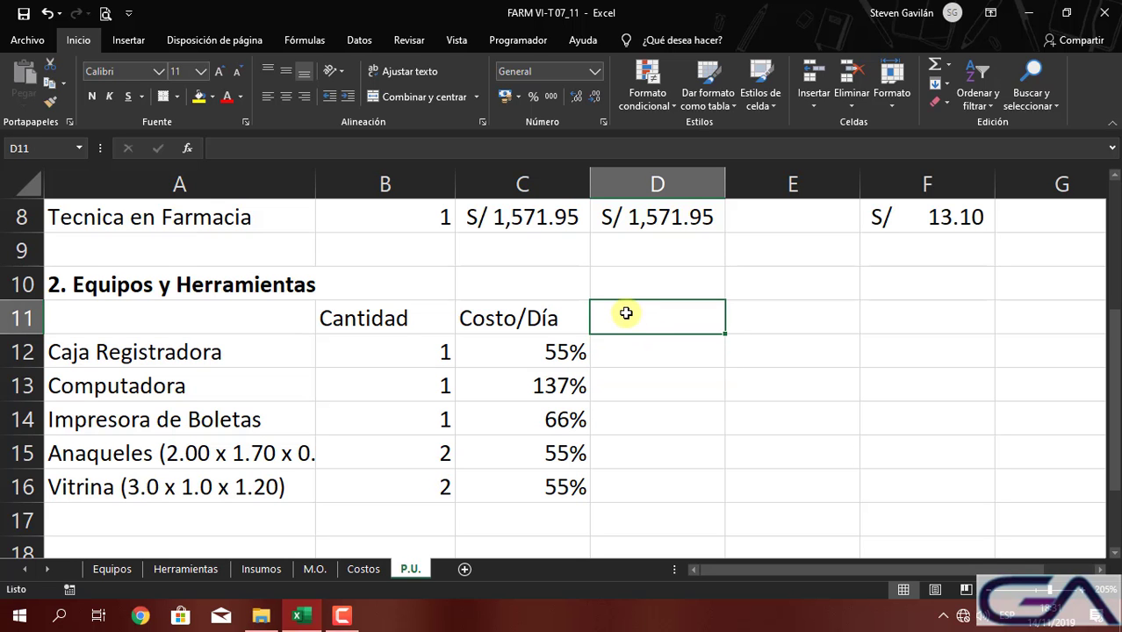
{"action": "scroll", "coordinate": [626, 314], "scroll_direction": "up", "scroll_amount": 2}
{"action": "scroll", "coordinate": [624, 314], "scroll_direction": "down", "scroll_amount": 3}
{"action": "scroll", "coordinate": [624, 313], "scroll_direction": "up", "scroll_amount": 1}
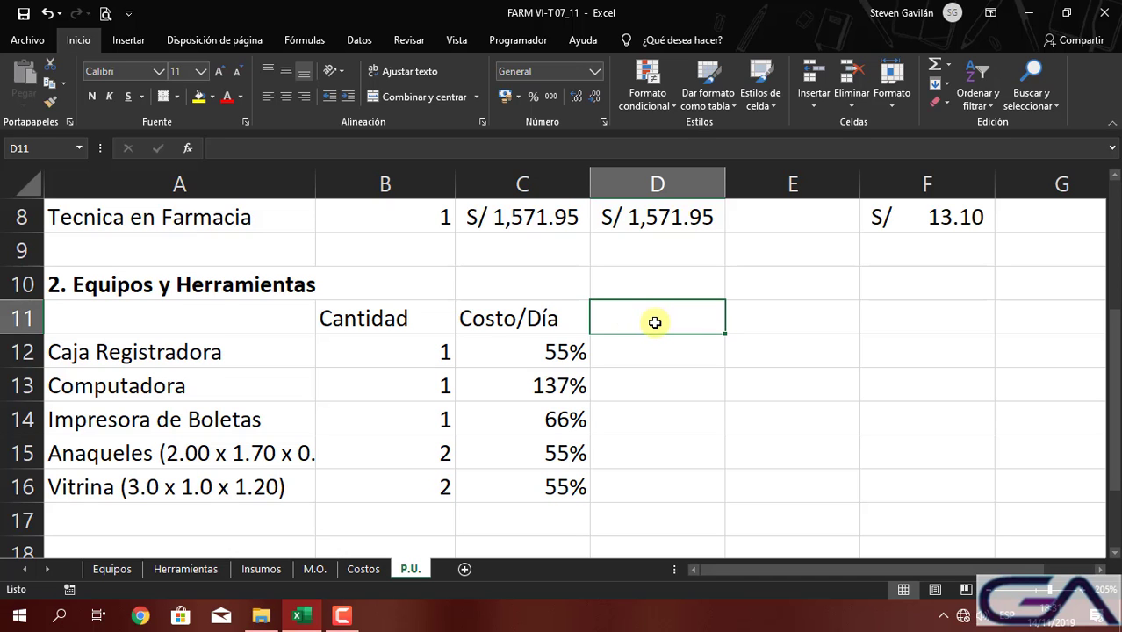
{"action": "type", "text": "Toal Par"}
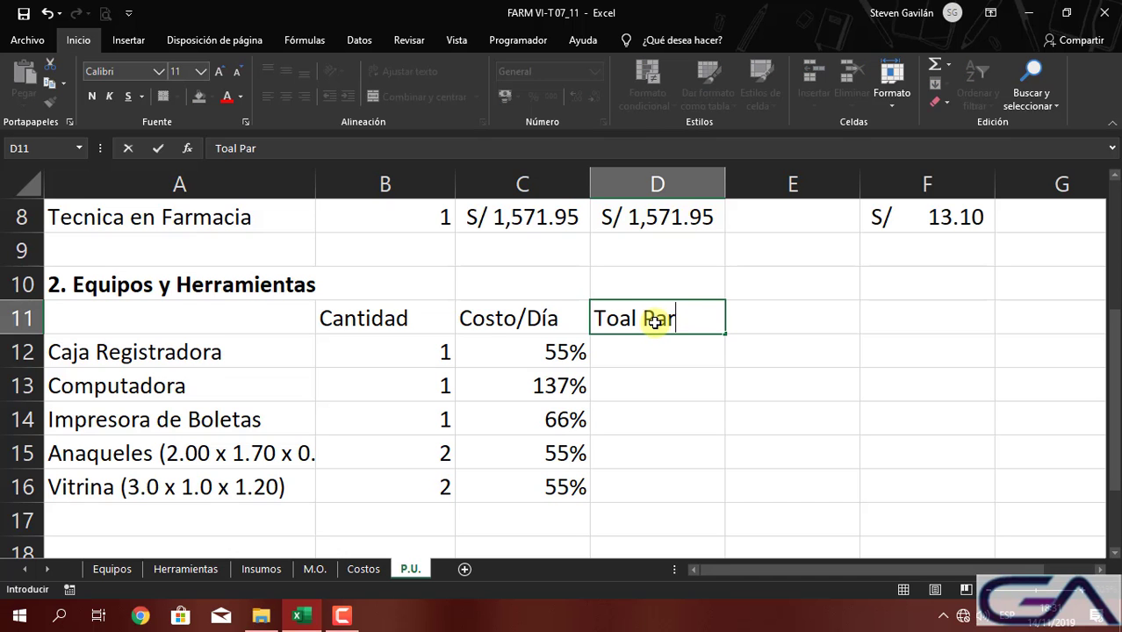
{"action": "type", "text": "cial"}
{"action": "key", "text": "Return"}
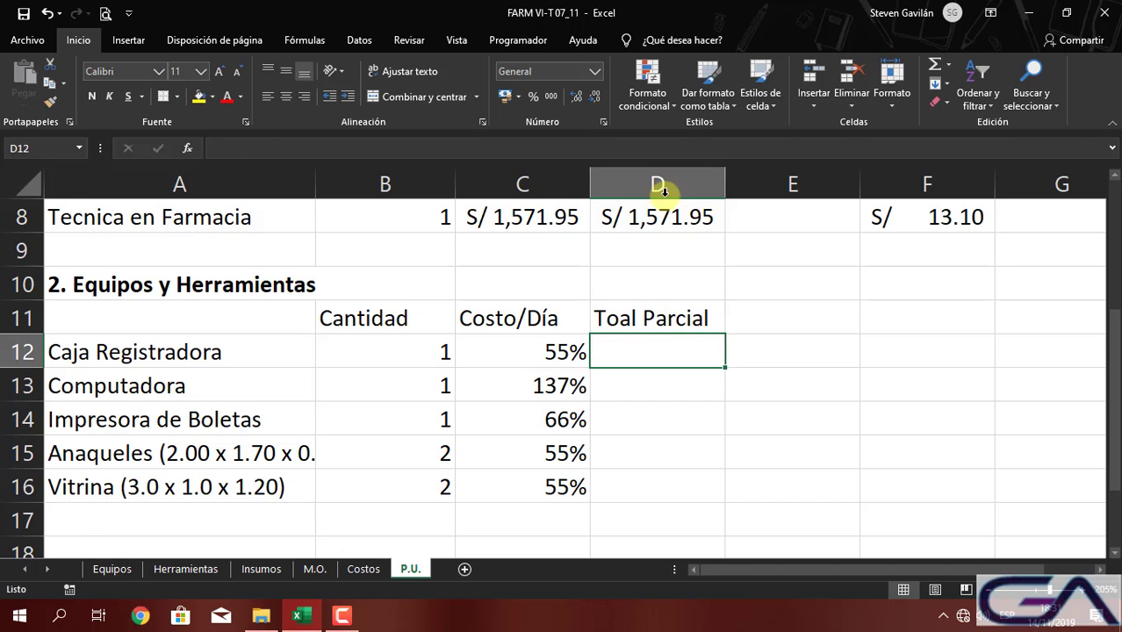
Apply the accounting number format in S/ to the daily costs in C12:C16
{"action": "left_click_drag", "start_coordinate": [535, 351], "coordinate": [537, 484]}
{"action": "left_click", "coordinate": [504, 95]}
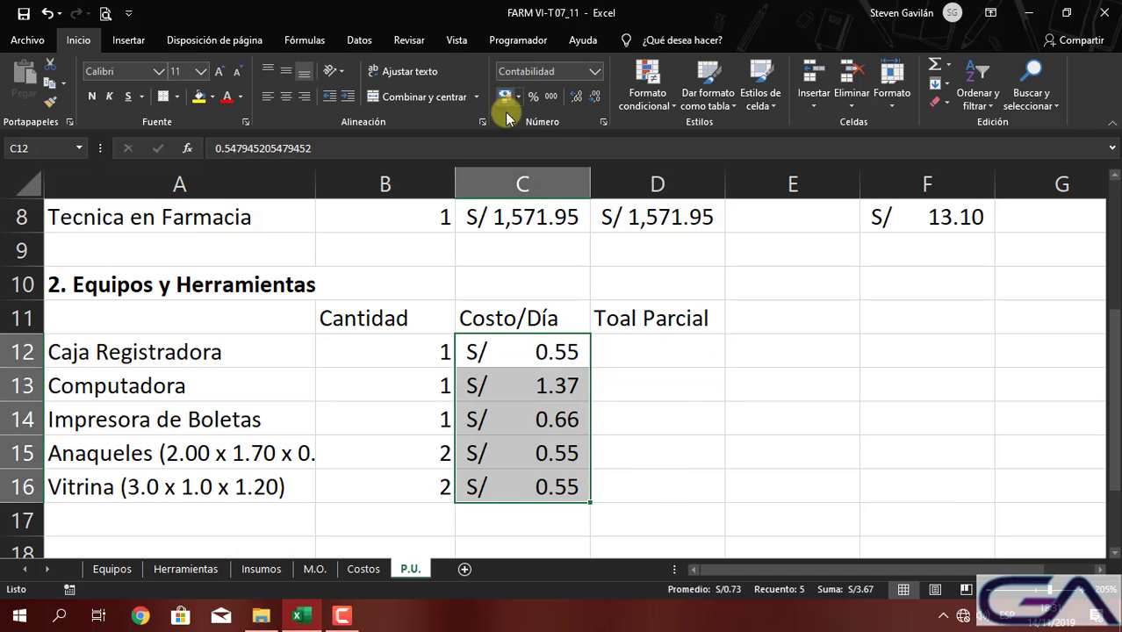
{"action": "left_click", "coordinate": [632, 346]}
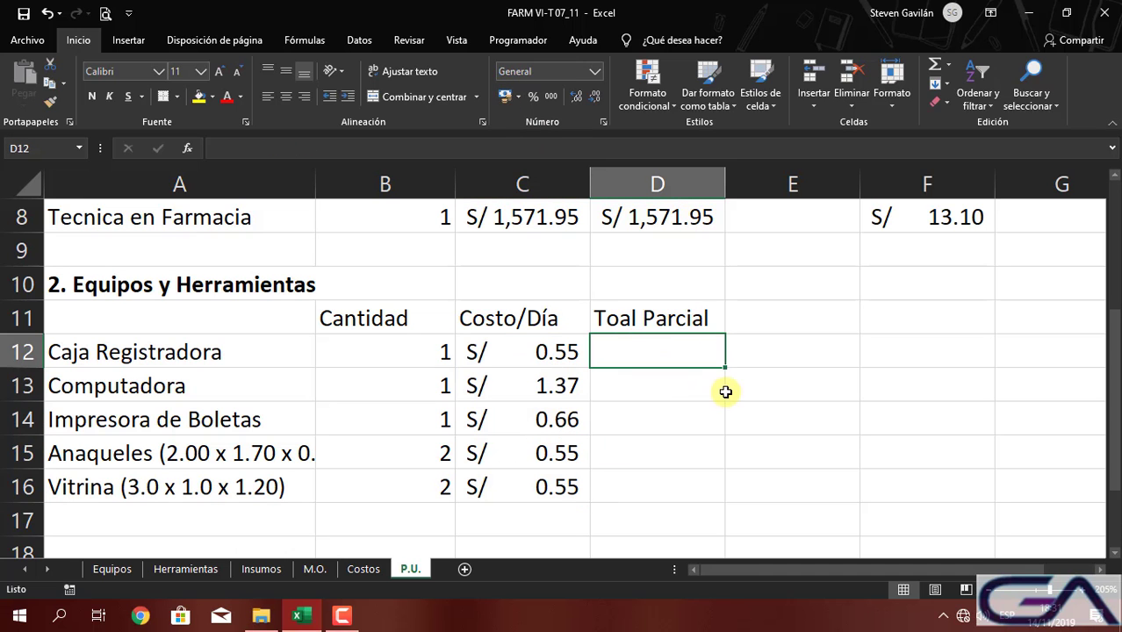
Correct the heading in D11 to "Total Parcial"
{"action": "double_click", "coordinate": [612, 318]}
{"action": "type", "text": "5t"}
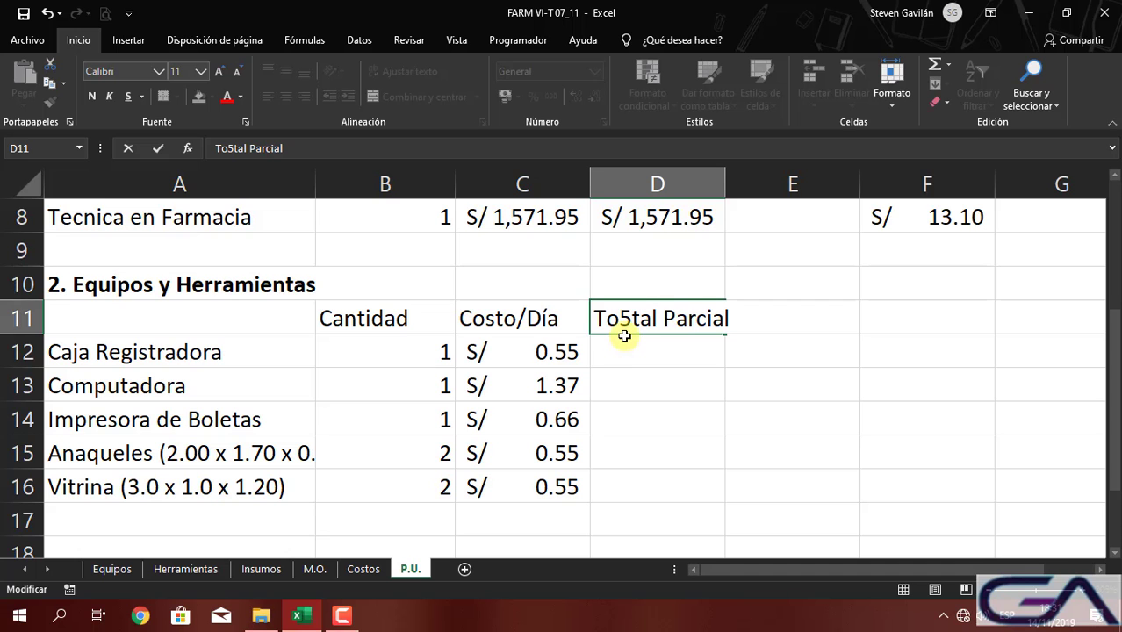
{"action": "key", "text": "BackSpace"}
{"action": "key", "text": "BackSpace"}
{"action": "type", "text": "t"}
{"action": "key", "text": "Return"}
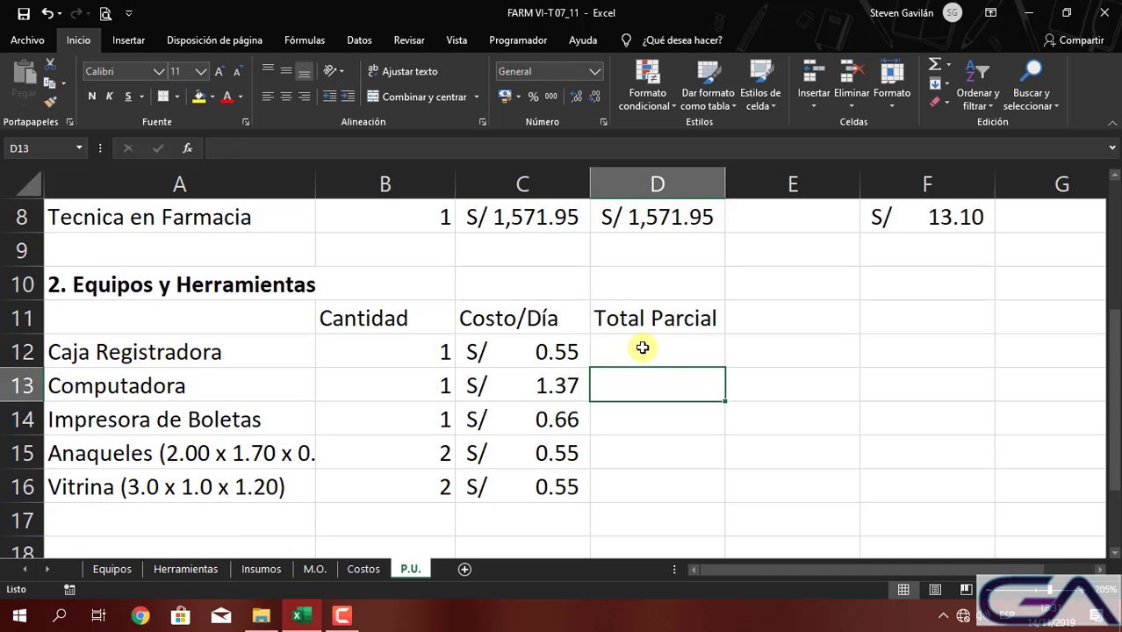
Calculate the equipment Total Parcial in D12 with =B12*C12*30 and fill the formula down to D16
{"action": "type", "text": "="}
{"action": "left_click", "coordinate": [479, 352]}
{"action": "left_click", "coordinate": [431, 351]}
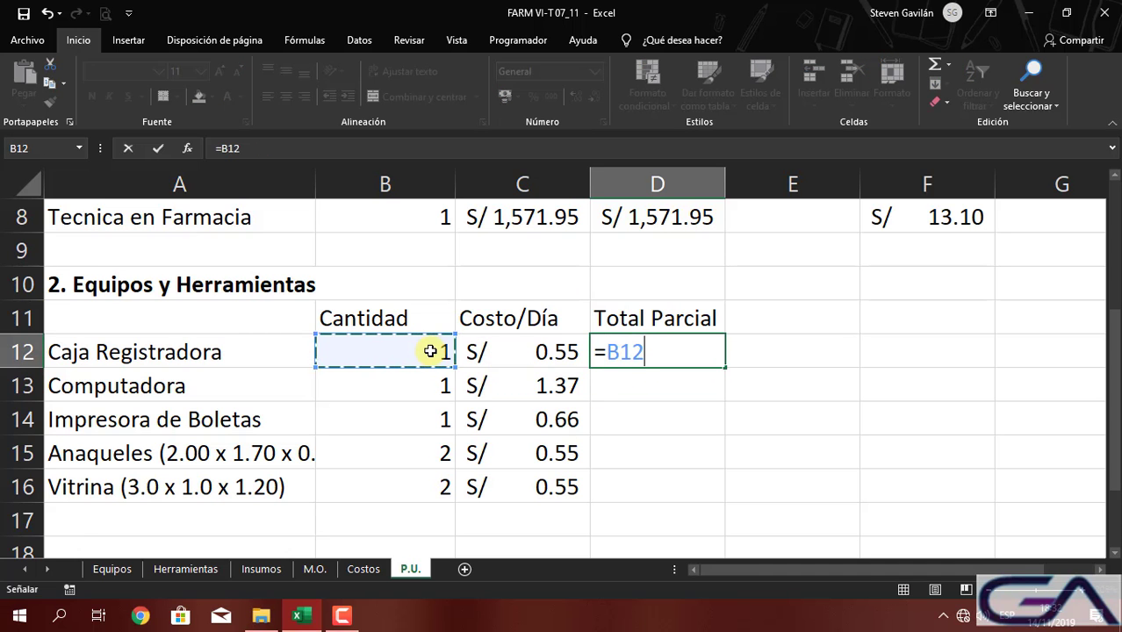
{"action": "type", "text": "*"}
{"action": "left_click", "coordinate": [512, 355]}
{"action": "type", "text": "*"}
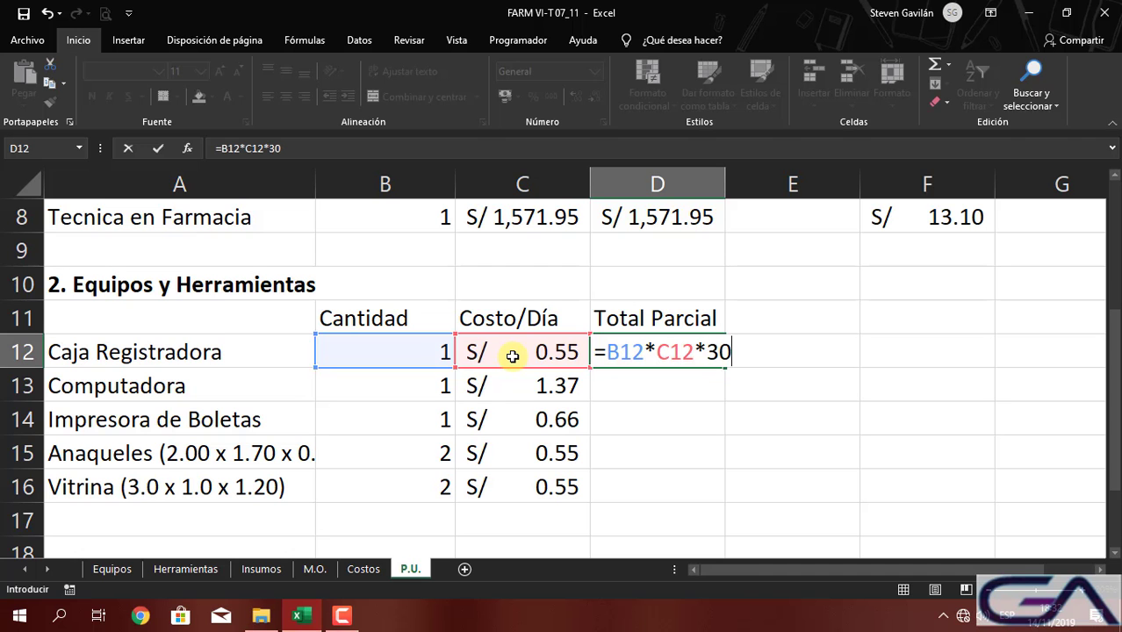
{"action": "key", "text": "Return"}
{"action": "left_click", "coordinate": [697, 355]}
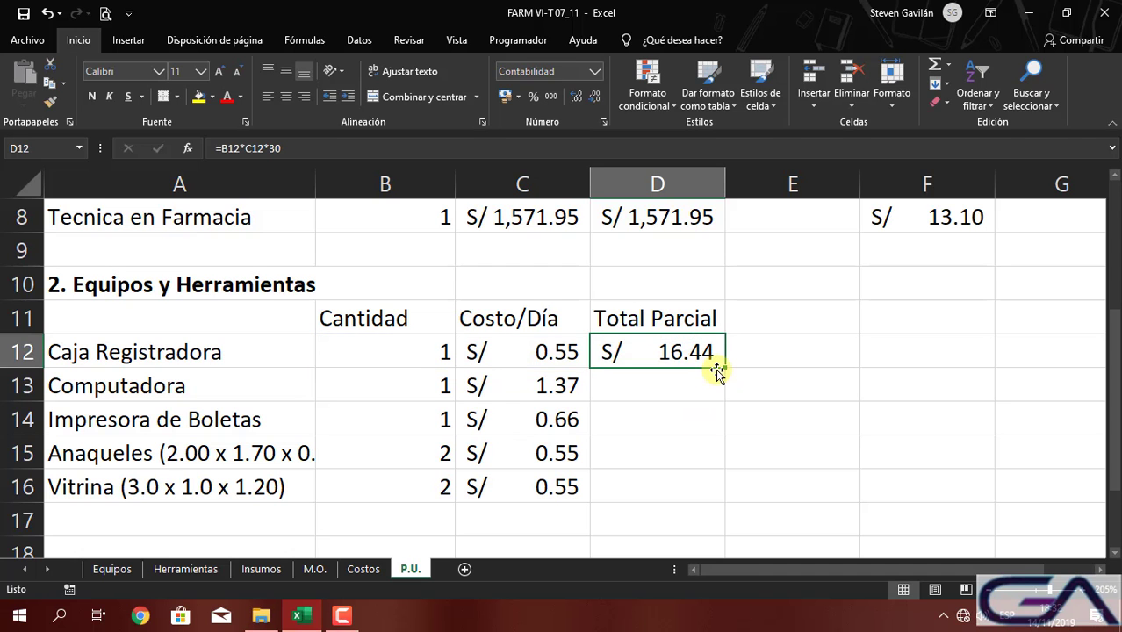
{"action": "left_click_drag", "start_coordinate": [726, 371], "coordinate": [723, 495]}
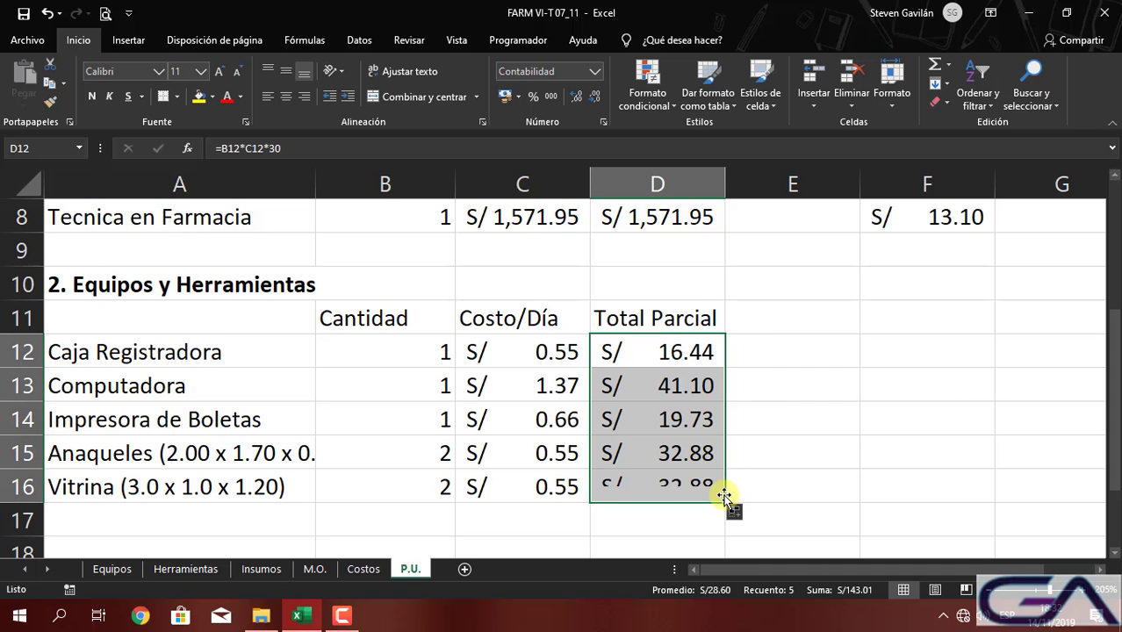
{"action": "left_click", "coordinate": [633, 492]}
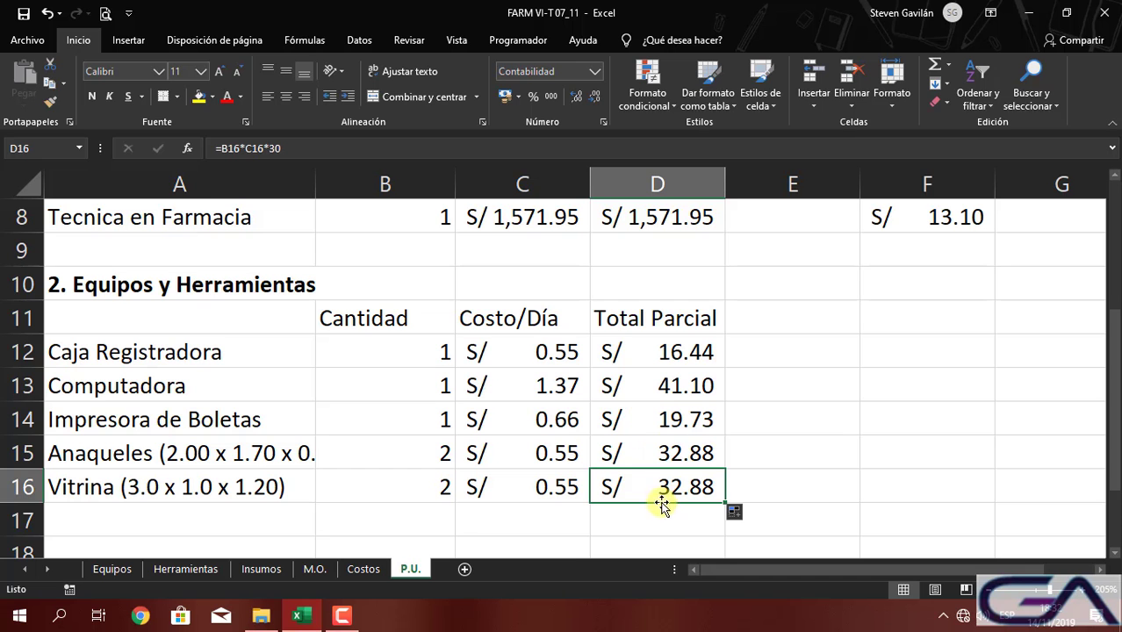
Copy the heading "Parcial" from F7 to F11 in the equipment and tools section
{"action": "scroll", "coordinate": [628, 449], "scroll_direction": "up", "scroll_amount": 2}
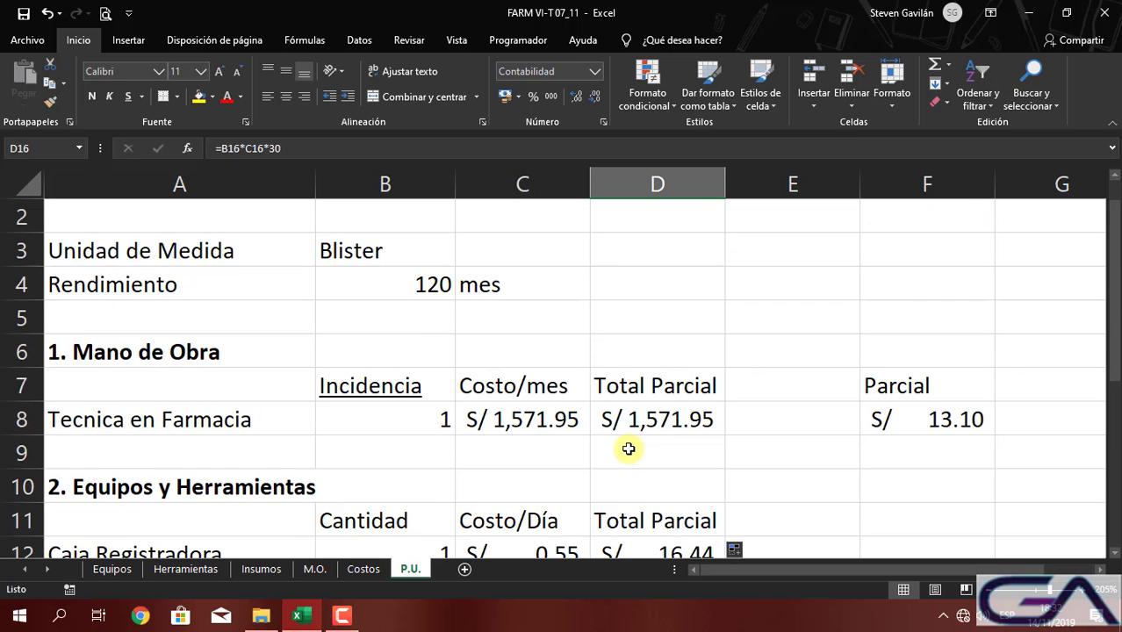
{"action": "scroll", "coordinate": [629, 449], "scroll_direction": "down", "scroll_amount": 2}
{"action": "scroll", "coordinate": [854, 394], "scroll_direction": "up", "scroll_amount": 2}
{"action": "left_click", "coordinate": [894, 386]}
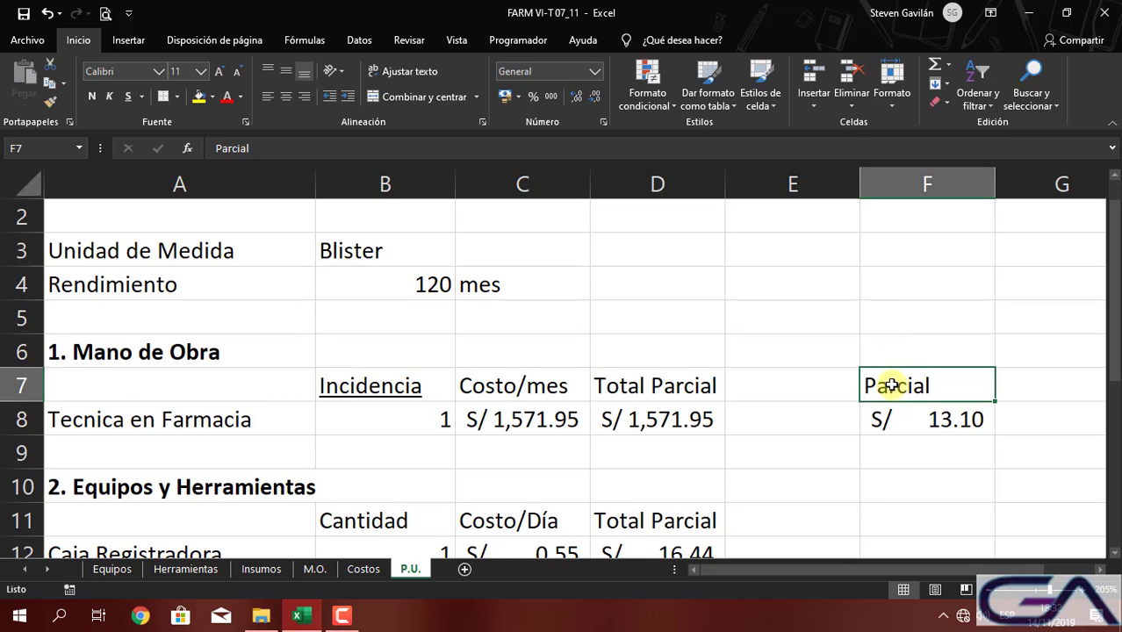
{"action": "key", "text": "ctrl+c"}
{"action": "scroll", "coordinate": [863, 351], "scroll_direction": "down", "scroll_amount": 4}
{"action": "scroll", "coordinate": [868, 342], "scroll_direction": "up", "scroll_amount": 2}
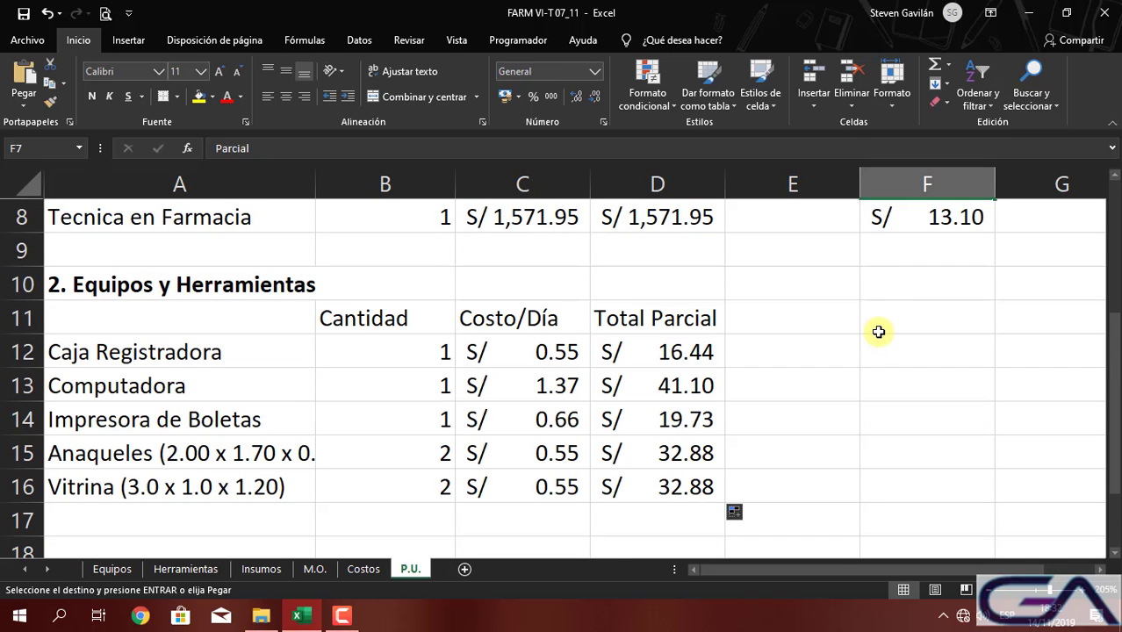
{"action": "left_click", "coordinate": [875, 332]}
{"action": "key", "text": "ctrl+v"}
{"action": "left_click", "coordinate": [864, 347]}
{"action": "left_click", "coordinate": [833, 351]}
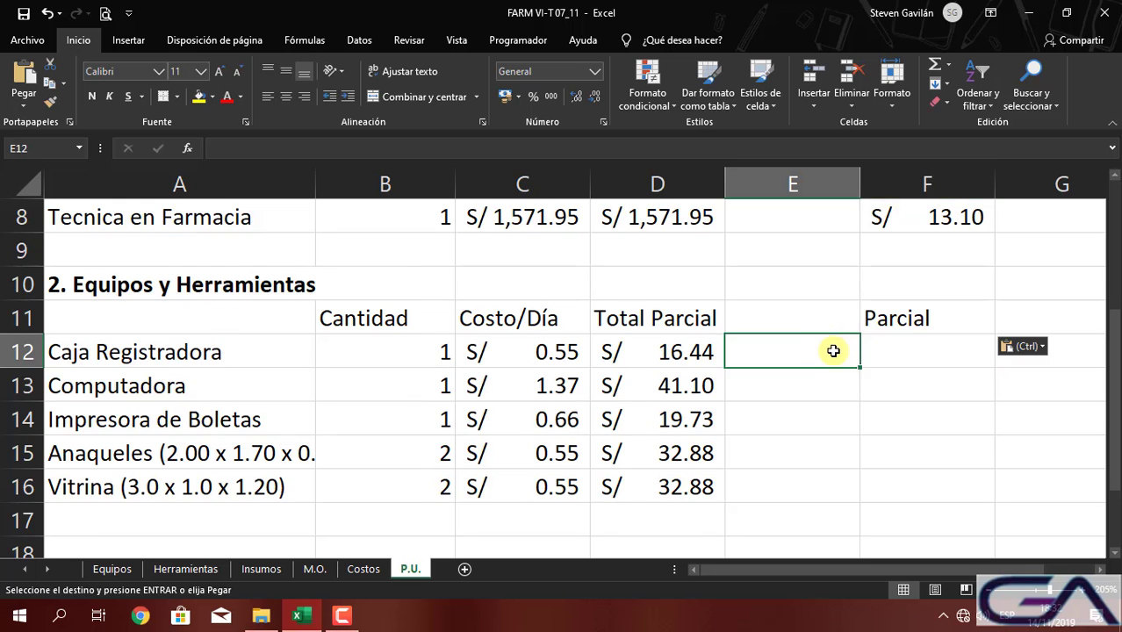
{"action": "scroll", "coordinate": [833, 351], "scroll_direction": "up", "scroll_amount": 1}
{"action": "scroll", "coordinate": [836, 351], "scroll_direction": "down", "scroll_amount": 1}
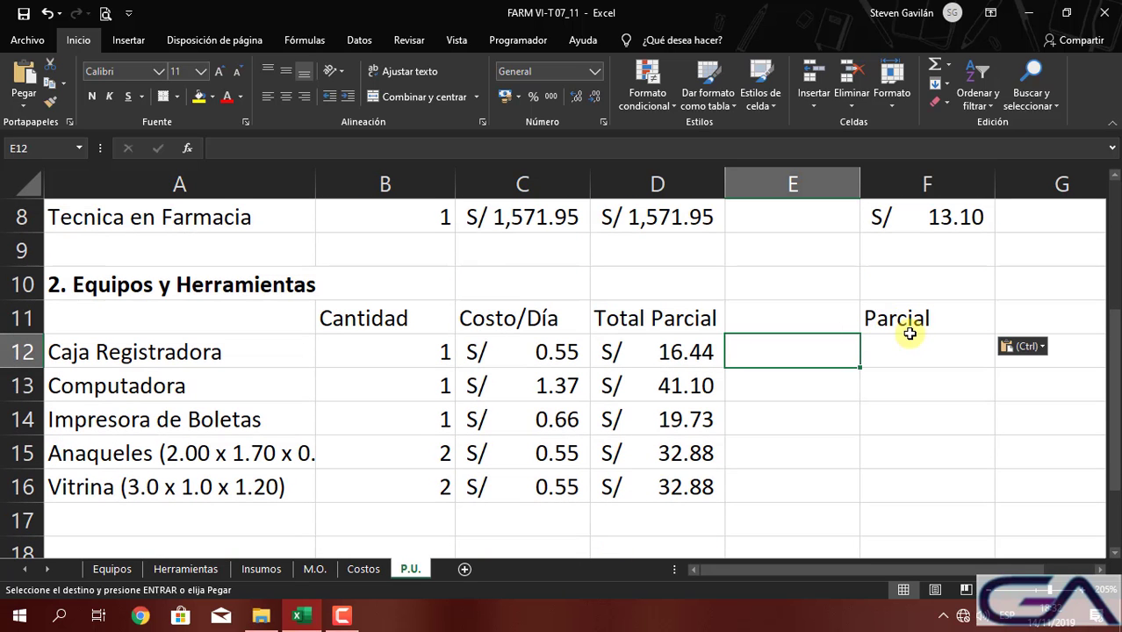
Calculate the equipment Parcial in F12 with =D12/$B$4 and fill the formula down to F16
{"action": "left_click", "coordinate": [889, 351]}
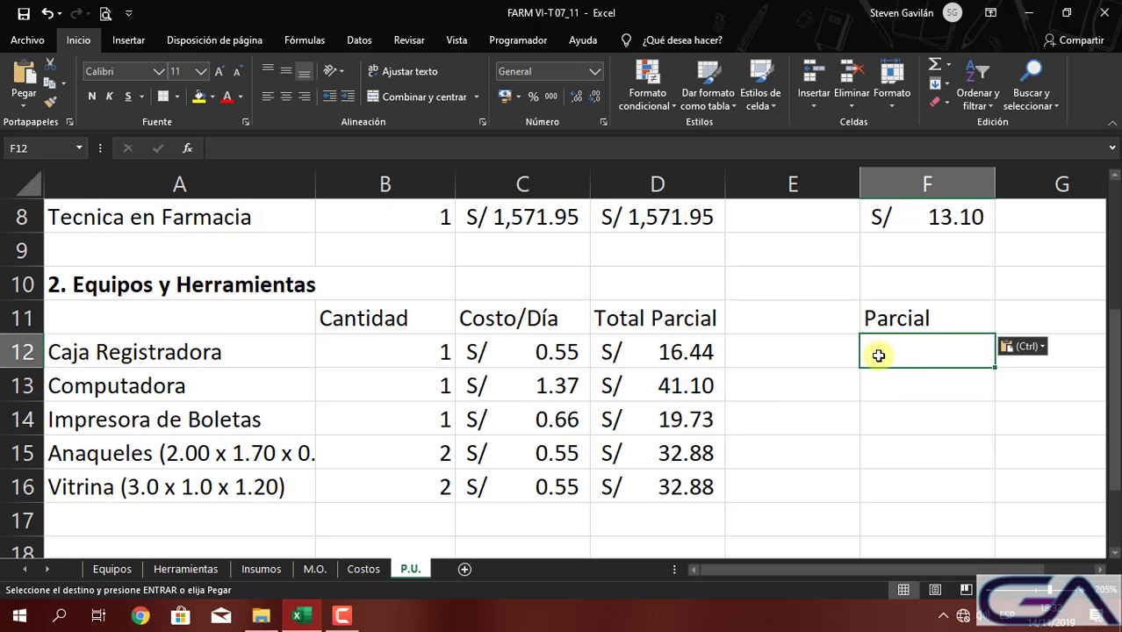
{"action": "type", "text": "="}
{"action": "left_click", "coordinate": [678, 355]}
{"action": "type", "text": "/"}
{"action": "scroll", "coordinate": [667, 299], "scroll_direction": "up", "scroll_amount": 3}
{"action": "left_click", "coordinate": [433, 305]}
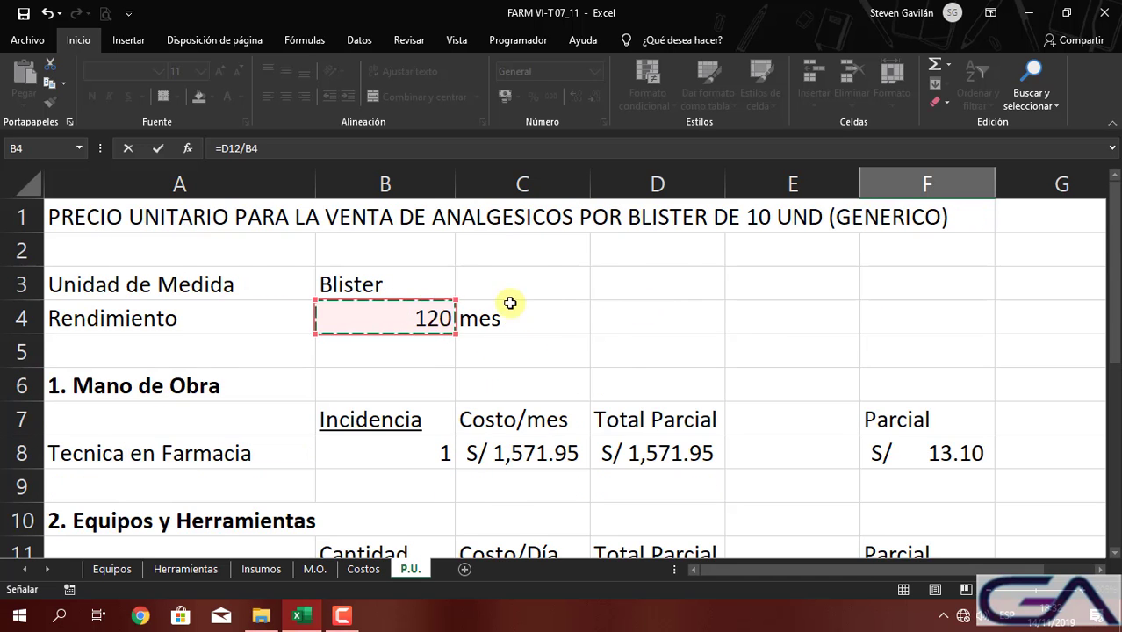
{"action": "scroll", "coordinate": [543, 301], "scroll_direction": "down", "scroll_amount": 4}
{"action": "scroll", "coordinate": [542, 301], "scroll_direction": "up", "scroll_amount": 2}
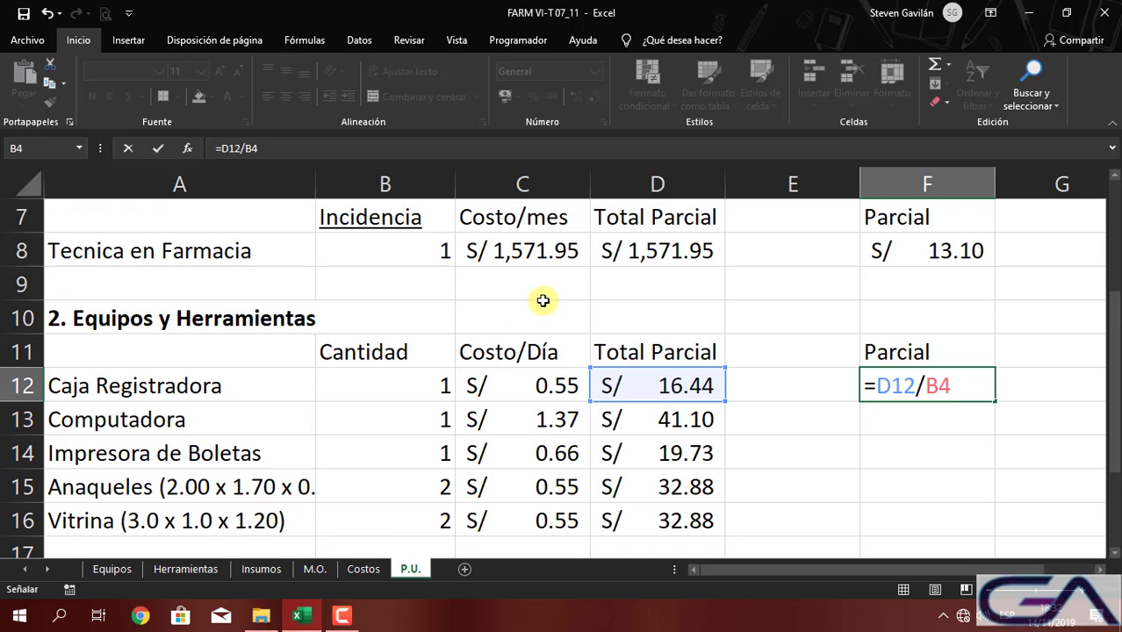
{"action": "key", "text": "F4"}
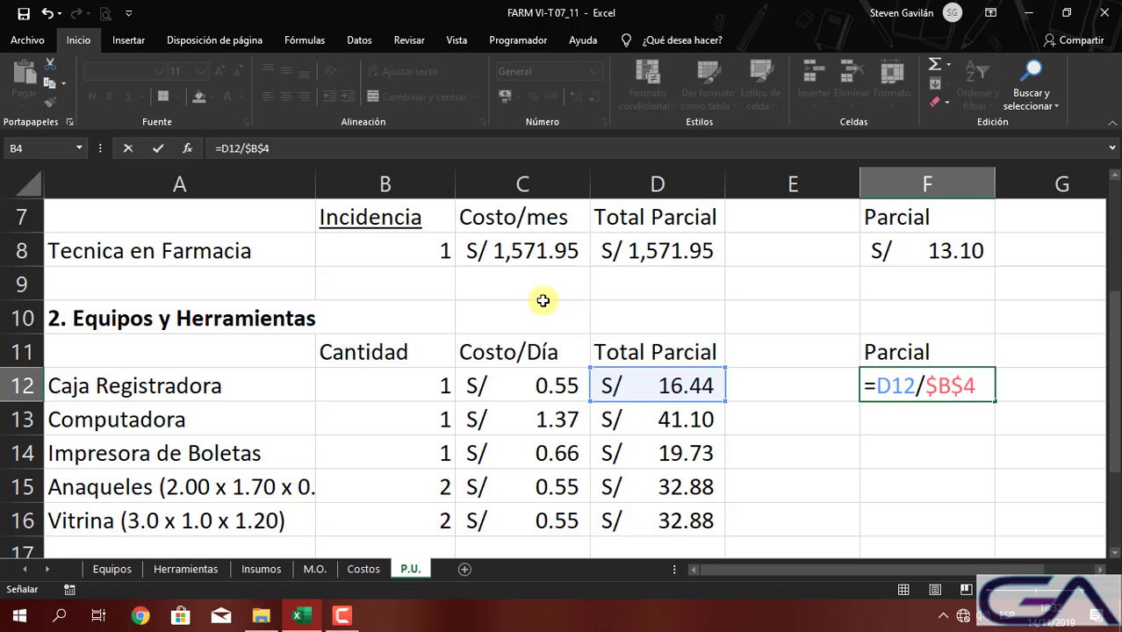
{"action": "key", "text": "Return"}
{"action": "left_click", "coordinate": [950, 393]}
{"action": "left_click_drag", "start_coordinate": [989, 405], "coordinate": [987, 524]}
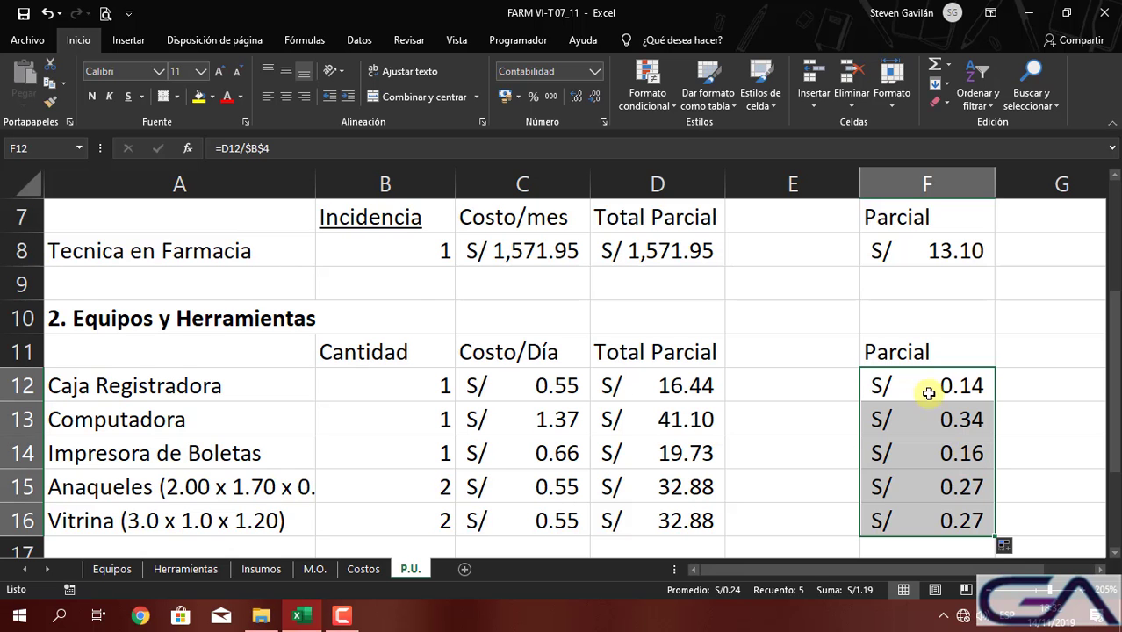
Enter the label "Sub Total" in E17 beneath the equipment rows
{"action": "scroll", "coordinate": [790, 396], "scroll_direction": "down", "scroll_amount": 1}
{"action": "scroll", "coordinate": [790, 396], "scroll_direction": "down", "scroll_amount": 1}
{"action": "left_click", "coordinate": [790, 396]}
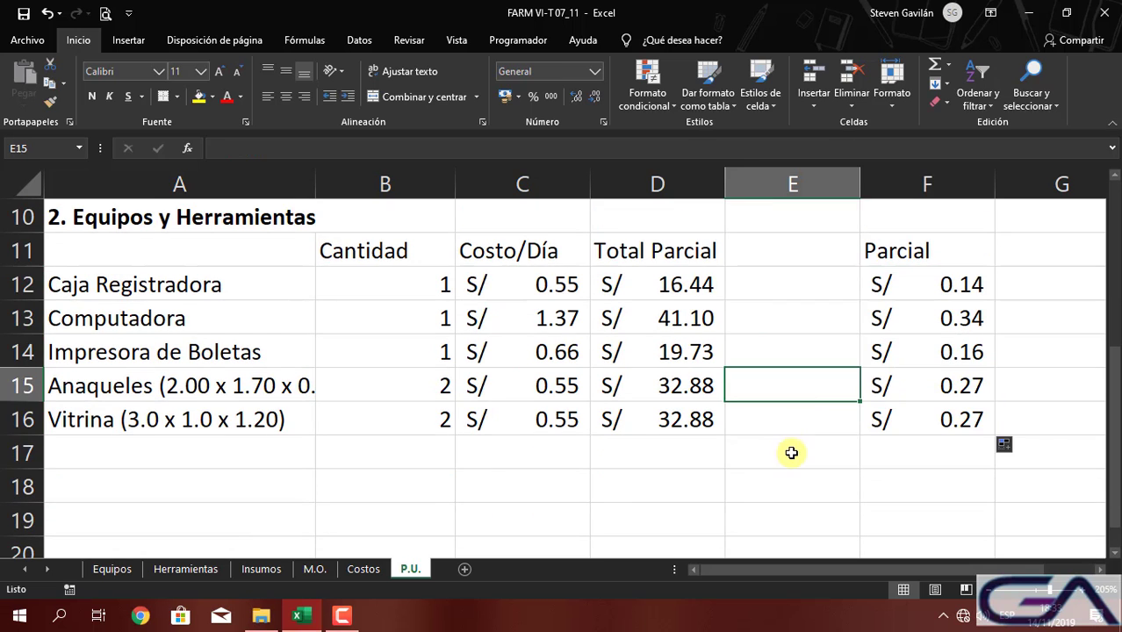
{"action": "left_click", "coordinate": [789, 453]}
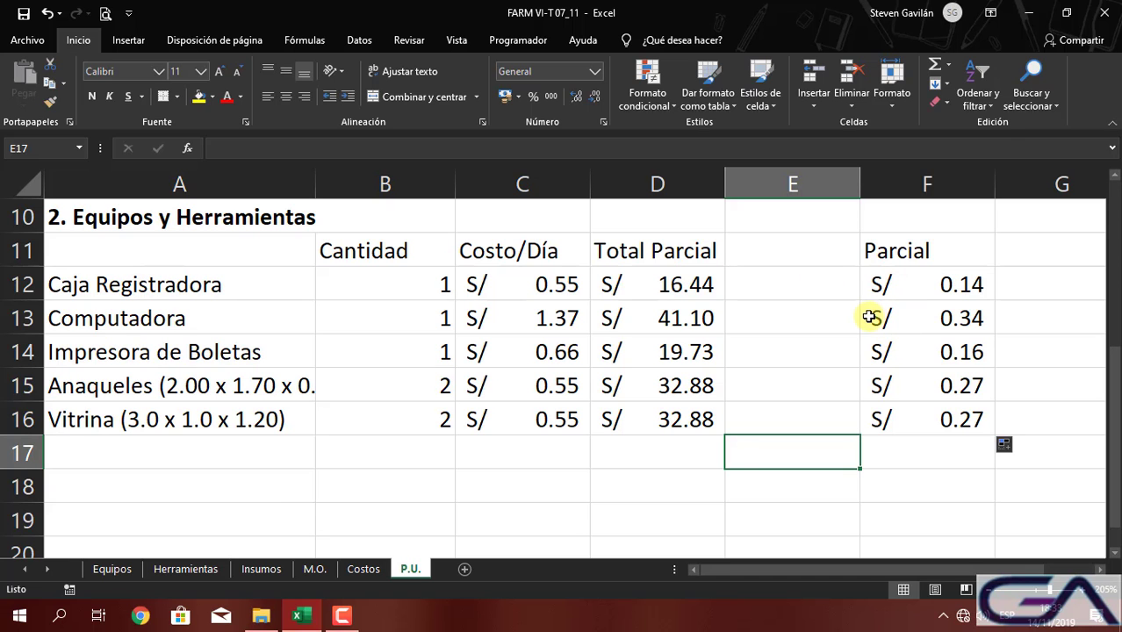
{"action": "type", "text": "="}
{"action": "key", "text": "BackSpace"}
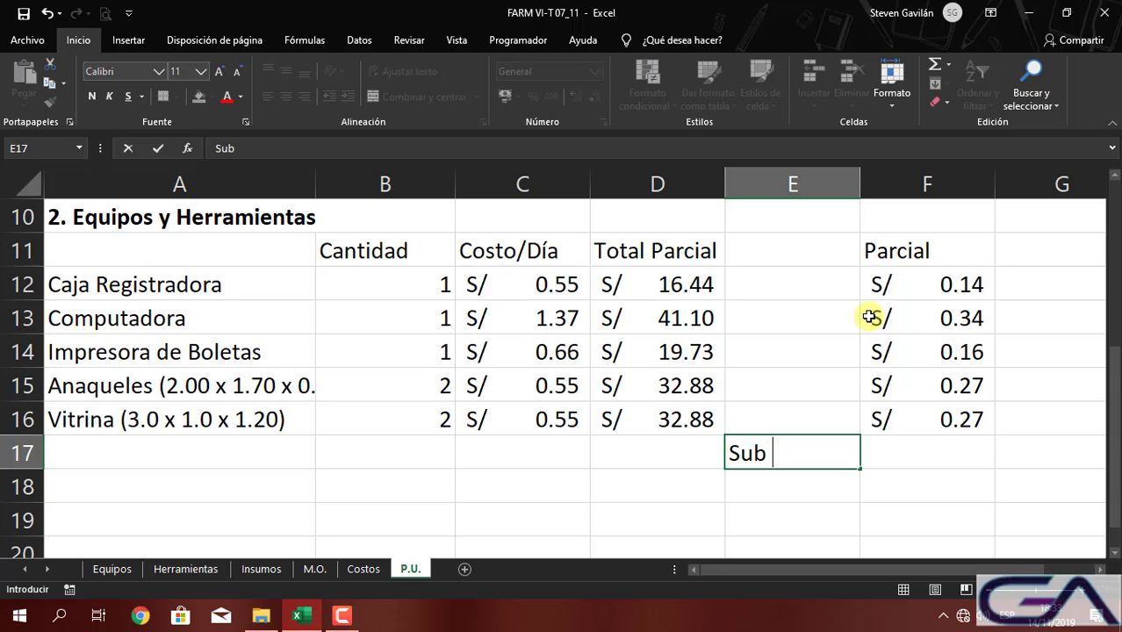
{"action": "key", "text": "Tab"}
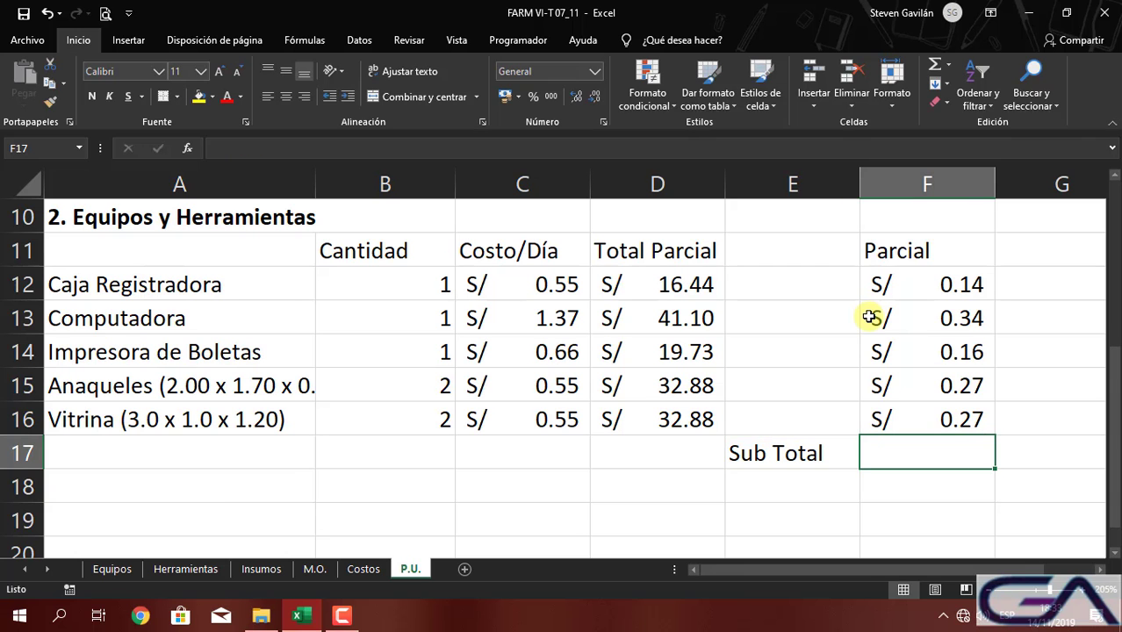
Sum the equipment Parcial values F12:F16 in F17 with AutoSum
{"action": "type", "text": "="}
{"action": "key", "text": "BackSpace"}
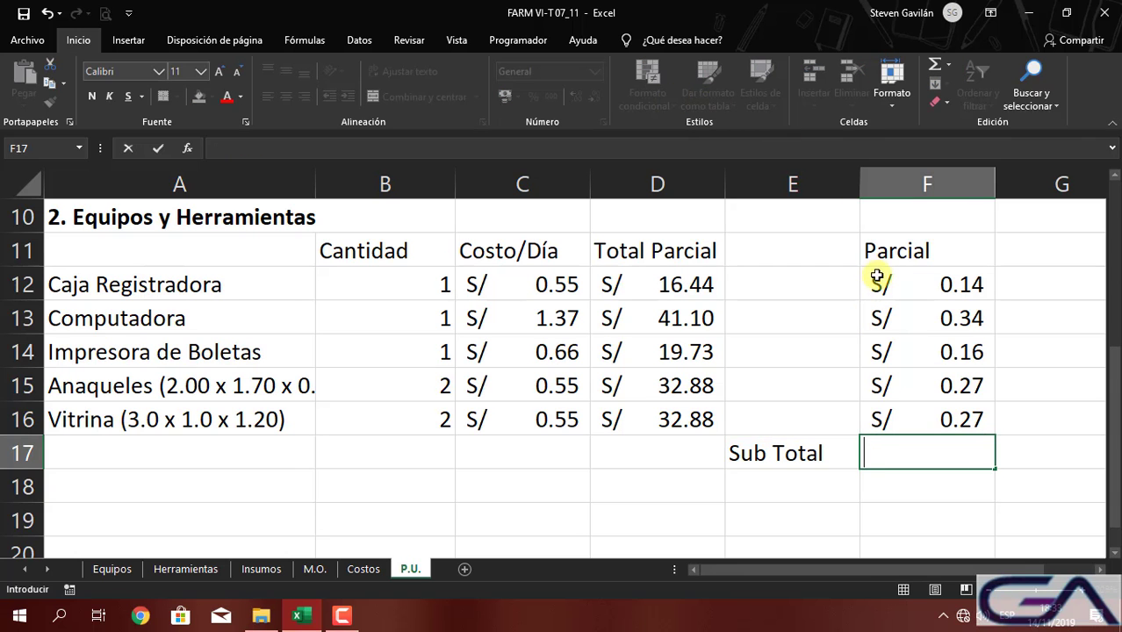
{"action": "key", "text": "Escape"}
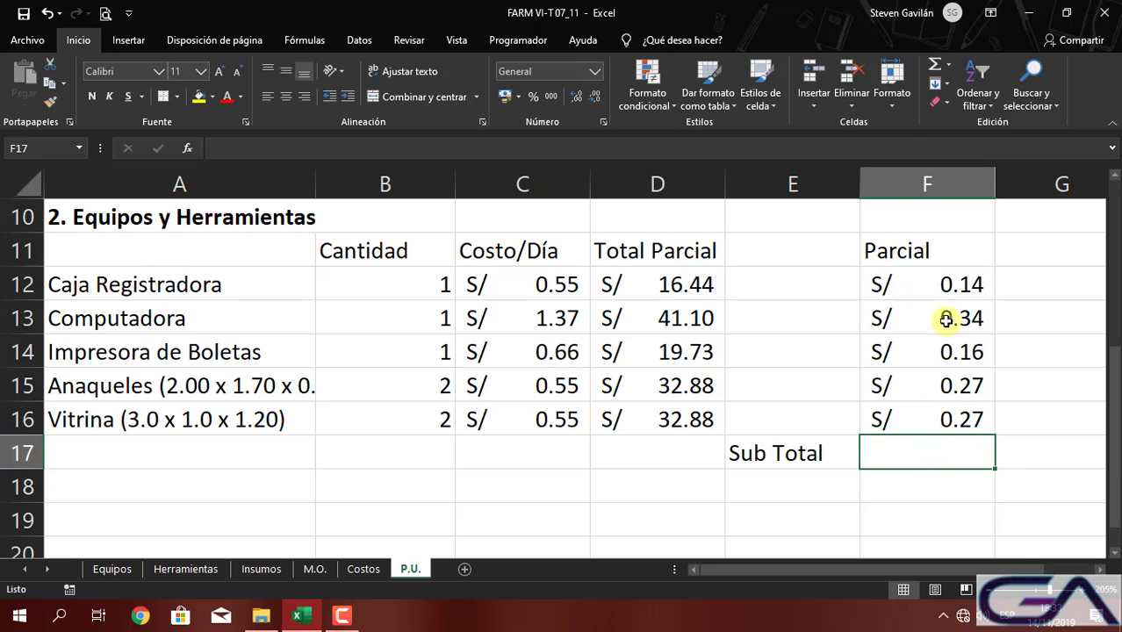
{"action": "left_click", "coordinate": [932, 67]}
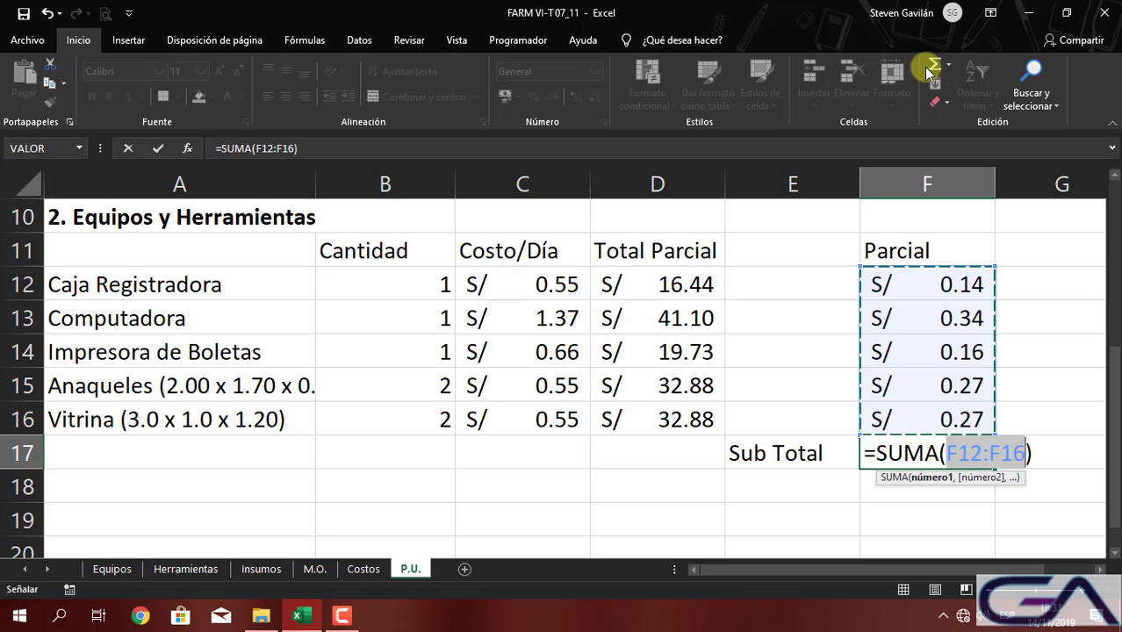
{"action": "key", "text": "Return"}
Fill the equipment Sub Total cells E17:F17 with yellow
{"action": "left_click_drag", "start_coordinate": [832, 453], "coordinate": [882, 458]}
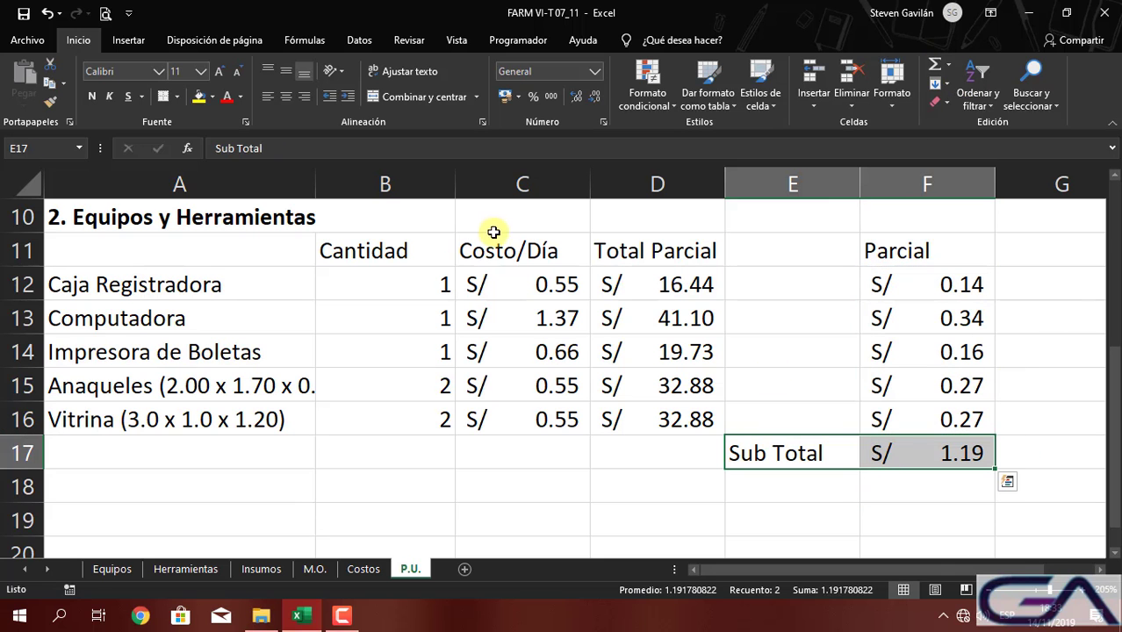
{"action": "left_click", "coordinate": [211, 96]}
{"action": "left_click", "coordinate": [243, 225]}
{"action": "left_click", "coordinate": [541, 419]}
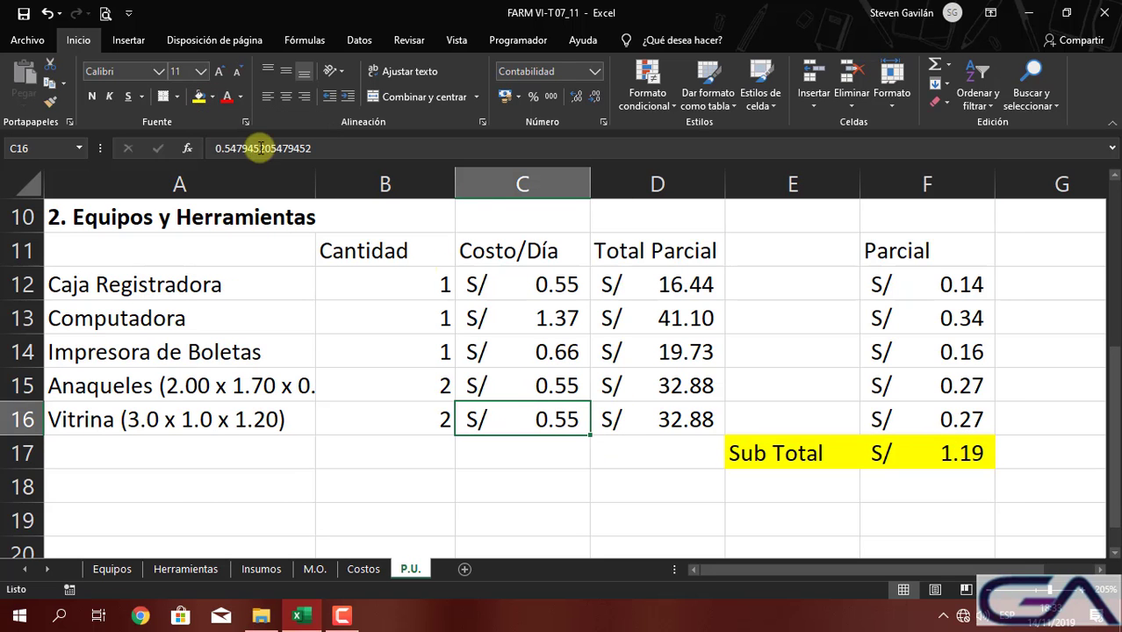
Fill the equipment Sub Total cells E17:F17 with light green
{"action": "left_click_drag", "start_coordinate": [783, 454], "coordinate": [895, 453]}
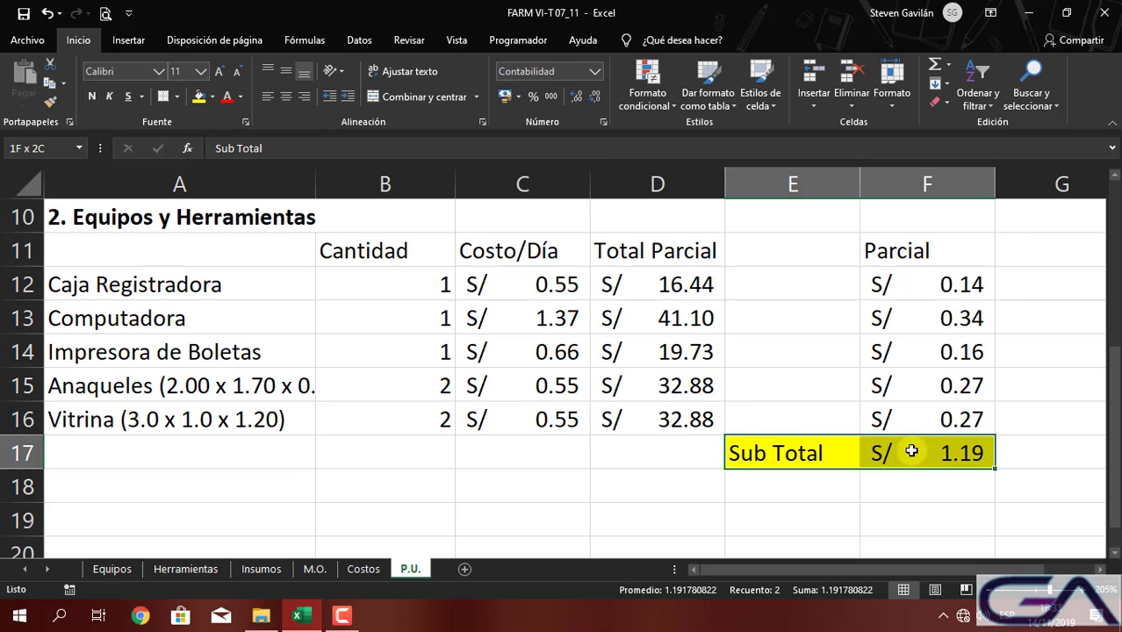
{"action": "left_click", "coordinate": [211, 97]}
{"action": "left_click", "coordinate": [293, 221]}
{"action": "left_click_drag", "start_coordinate": [626, 386], "coordinate": [625, 347]}
Copy the green "Sub Total" label from E17 to E9 under the labour section
{"action": "scroll", "coordinate": [753, 347], "scroll_direction": "up", "scroll_amount": 2}
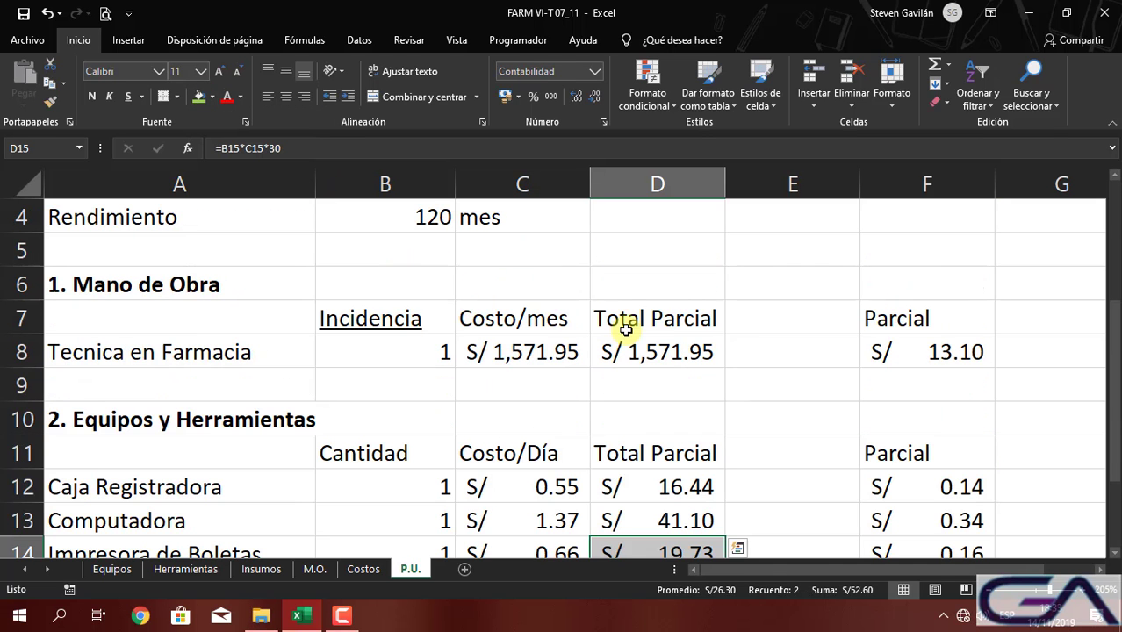
{"action": "left_click", "coordinate": [926, 376]}
{"action": "left_click", "coordinate": [806, 385]}
{"action": "scroll", "coordinate": [806, 385], "scroll_direction": "down", "scroll_amount": 3}
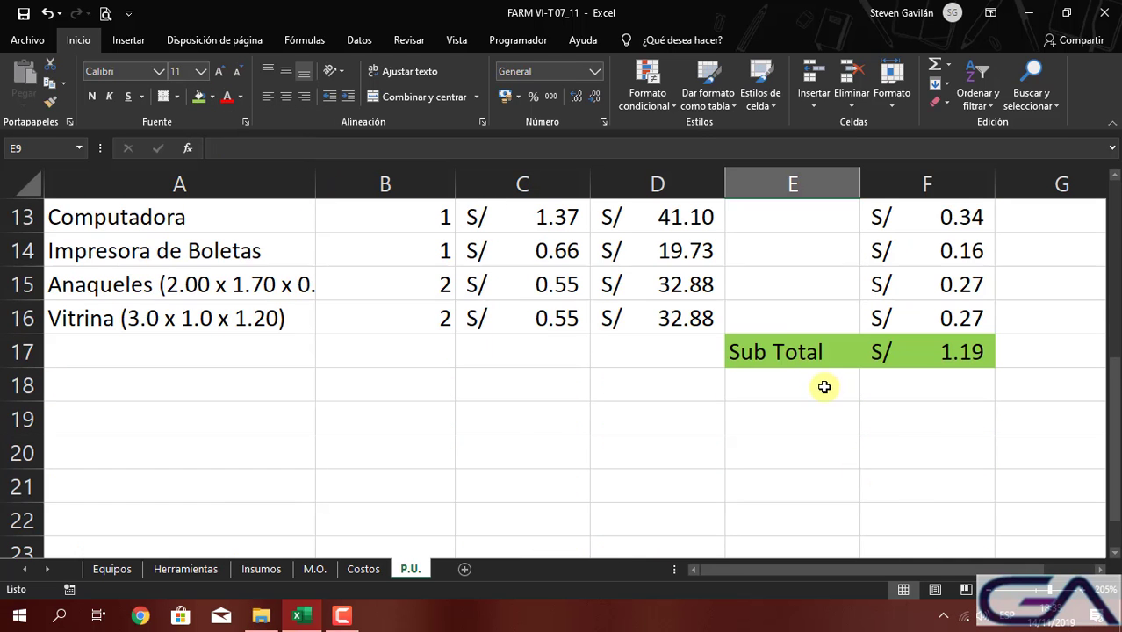
{"action": "left_click", "coordinate": [780, 351]}
{"action": "key", "text": "ctrl+c"}
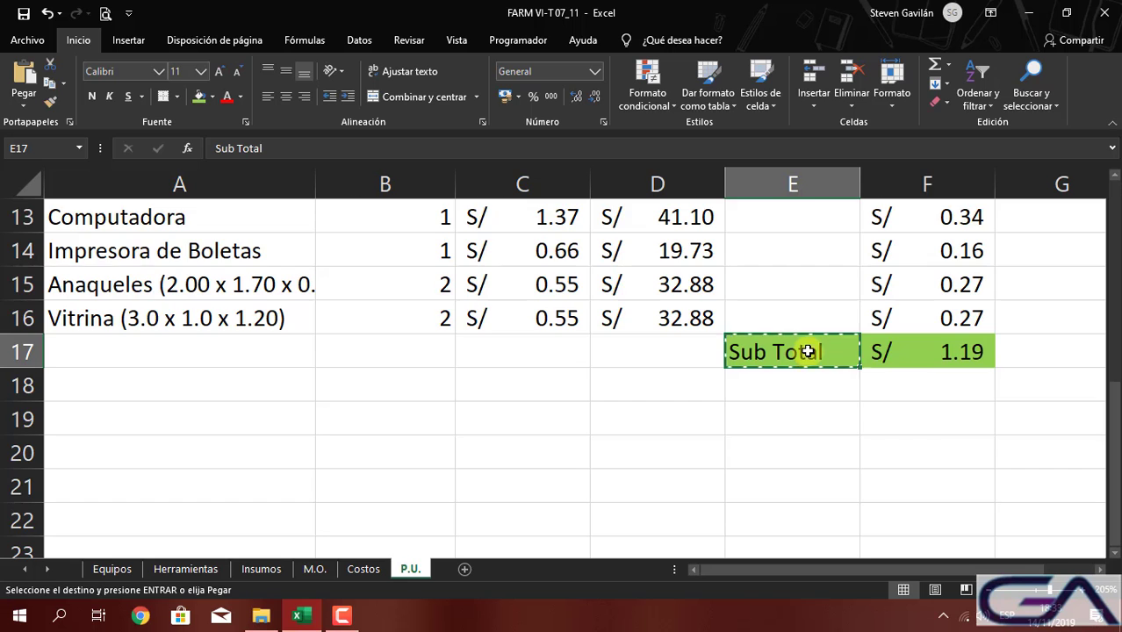
{"action": "scroll", "coordinate": [806, 324], "scroll_direction": "up", "scroll_amount": 4}
{"action": "left_click", "coordinate": [796, 477]}
{"action": "key", "text": "ctrl+v"}
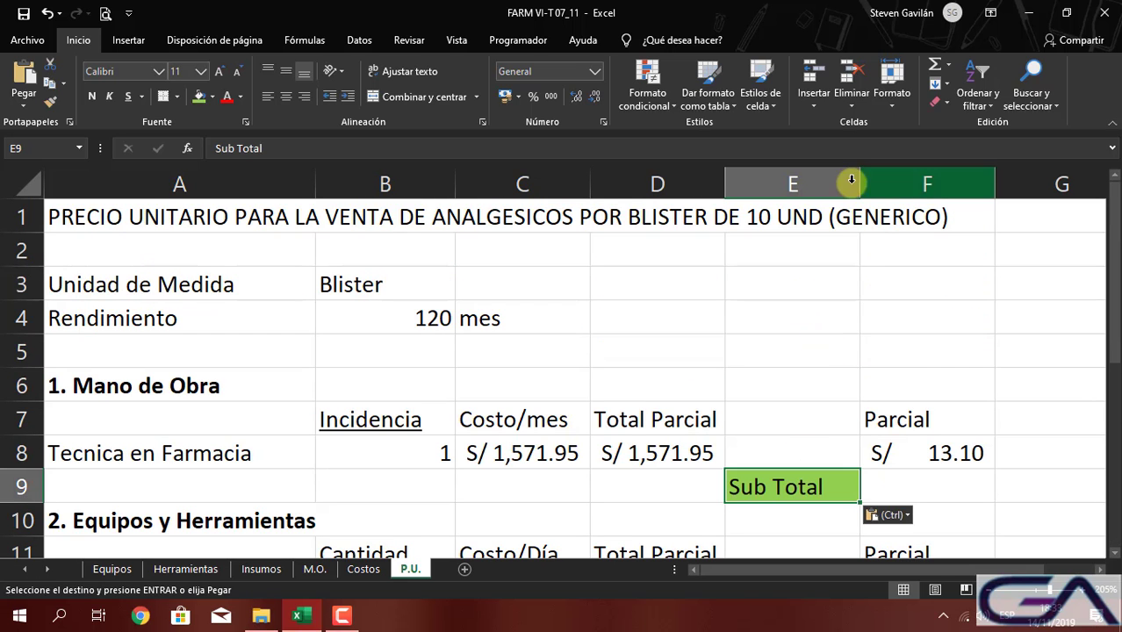
Sum the labour Parcial in F9 with =SUMA(F8) and fill that cell with the same light green
{"action": "left_click", "coordinate": [902, 492]}
{"action": "left_click", "coordinate": [935, 65]}
{"action": "key", "text": "Return"}
{"action": "left_click", "coordinate": [899, 492]}
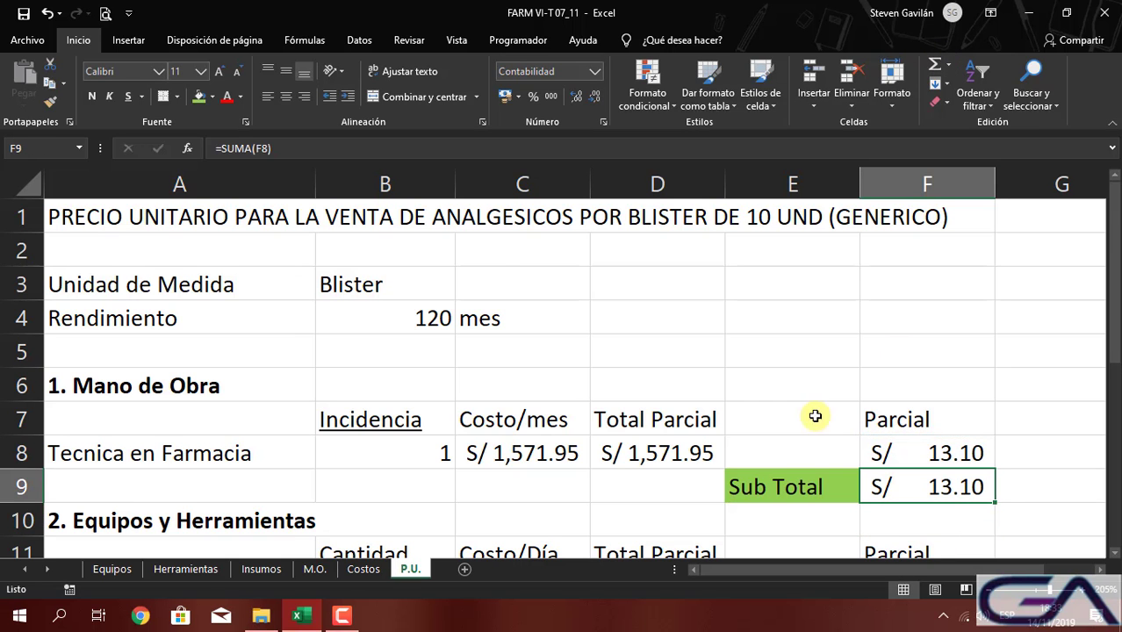
{"action": "left_click", "coordinate": [199, 99]}
{"action": "left_click", "coordinate": [595, 342]}
Enter the section heading "3. Insumos" in A19 below the equipment subtotal
{"action": "scroll", "coordinate": [605, 334], "scroll_direction": "down", "scroll_amount": 2}
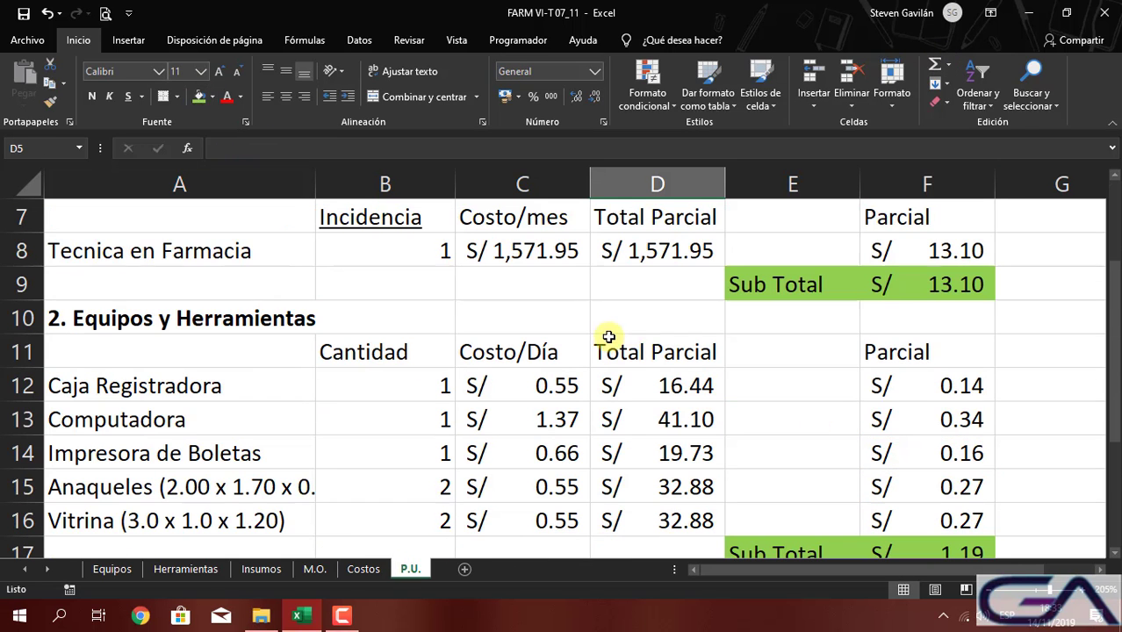
{"action": "scroll", "coordinate": [789, 279], "scroll_direction": "down", "scroll_amount": 2}
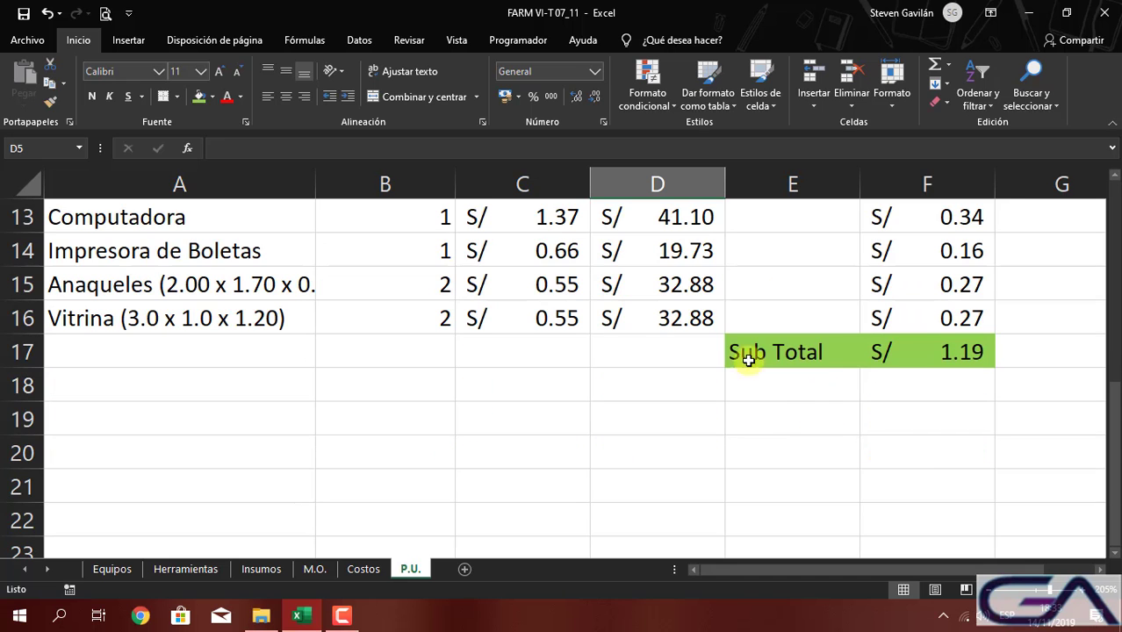
{"action": "left_click", "coordinate": [106, 419]}
{"action": "scroll", "coordinate": [155, 406], "scroll_direction": "up", "scroll_amount": 3}
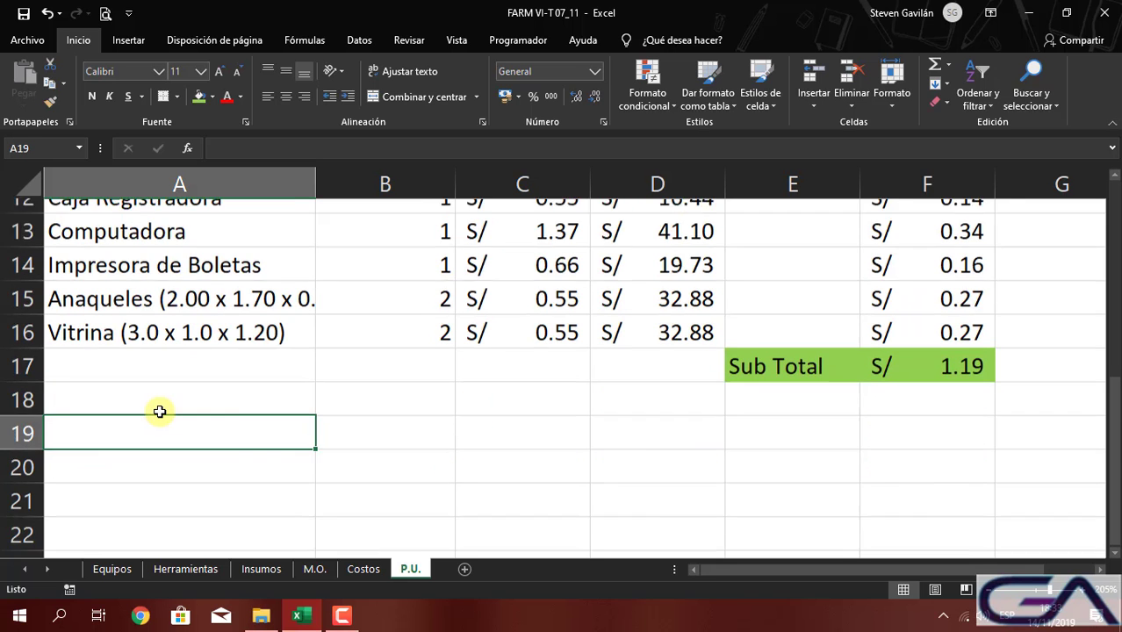
{"action": "scroll", "coordinate": [161, 410], "scroll_direction": "down", "scroll_amount": 2}
{"action": "type", "text": "3. Insumos"}
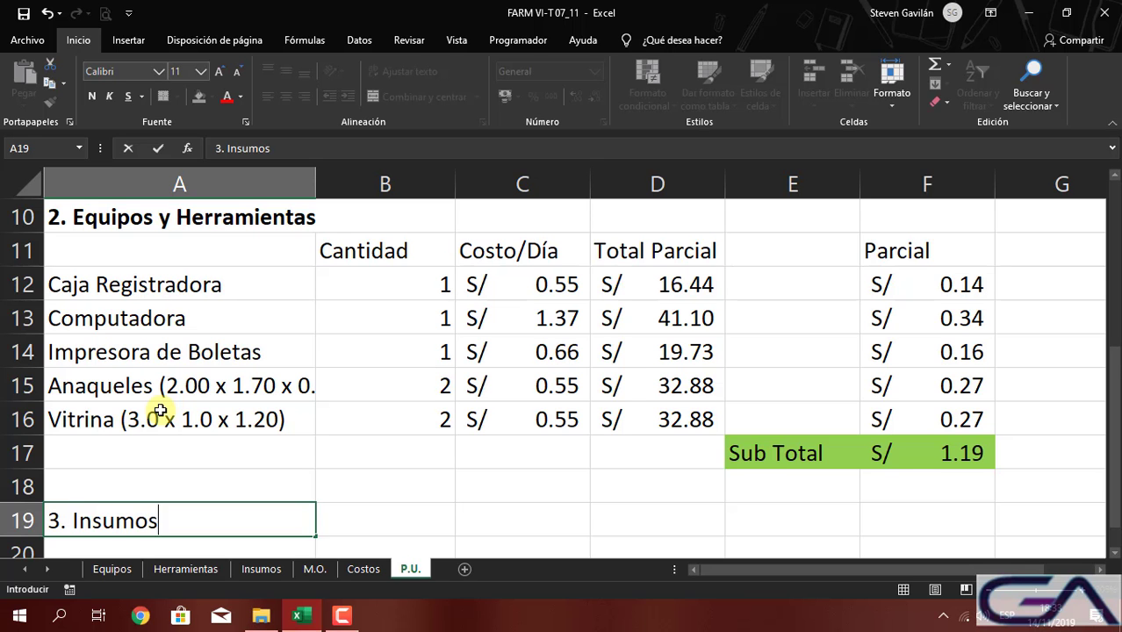
{"action": "key", "text": "Return"}
{"action": "left_click", "coordinate": [145, 483]}
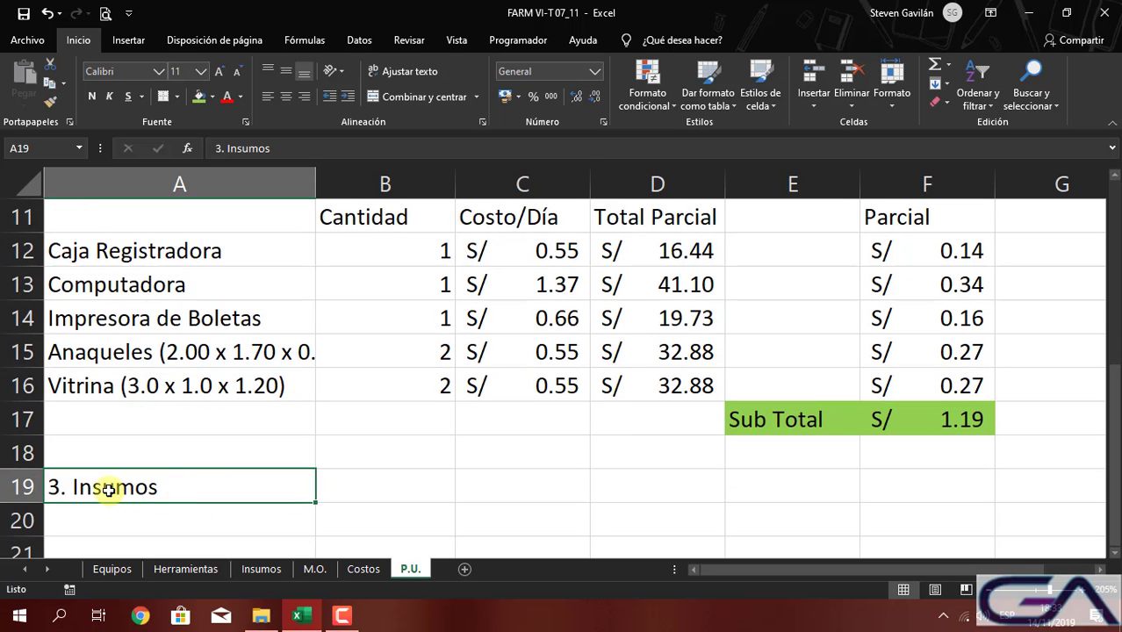
Make the "3. Insumos" heading in A19 bold
{"action": "key", "text": "ctrl+n"}
{"action": "left_click", "coordinate": [217, 458]}
{"action": "left_click", "coordinate": [217, 426]}
{"action": "scroll", "coordinate": [217, 426], "scroll_direction": "down", "scroll_amount": 1}
{"action": "left_click", "coordinate": [220, 419]}
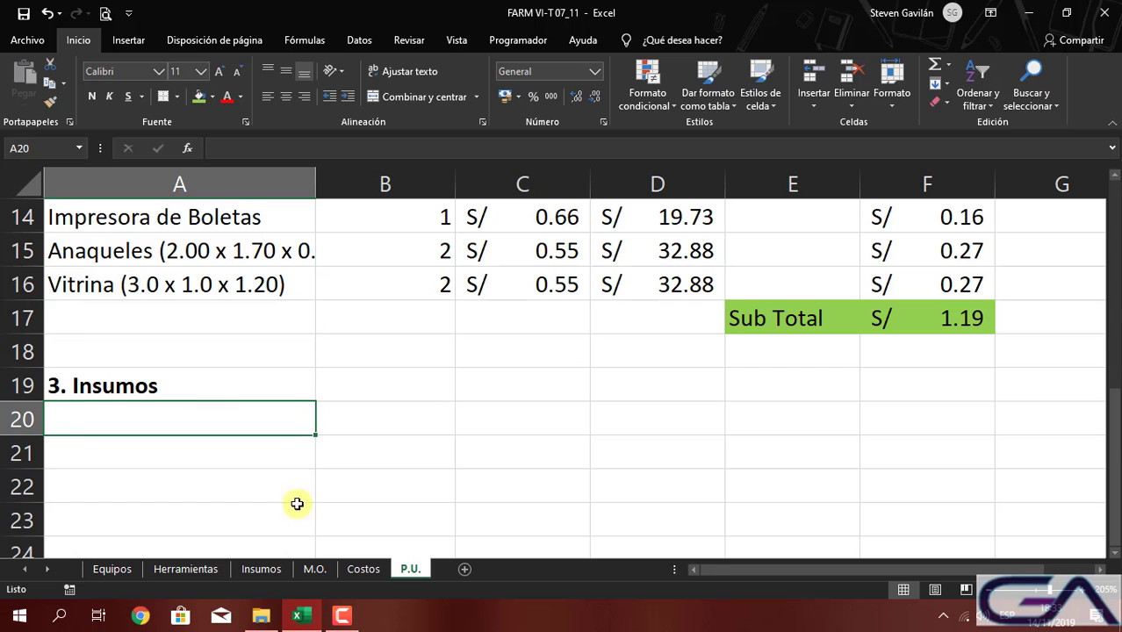
Copy "Analgesicos" from B8 of the Insumos sheet into A21 of the P.U. sheet
{"action": "left_click", "coordinate": [248, 572]}
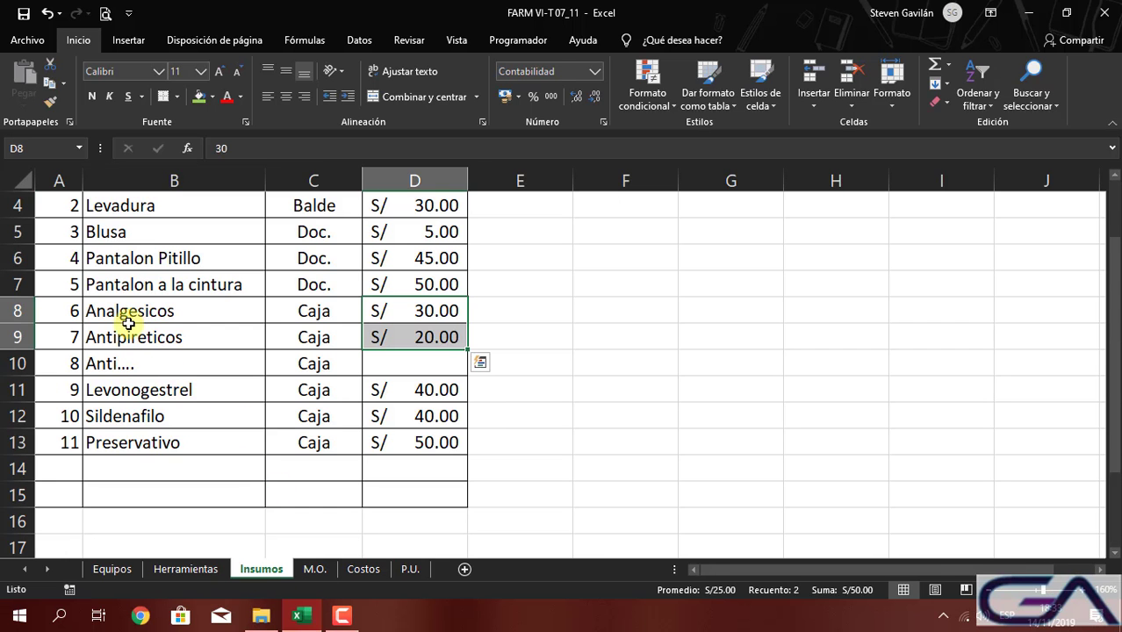
{"action": "left_click", "coordinate": [220, 307]}
{"action": "key", "text": "ctrl+c"}
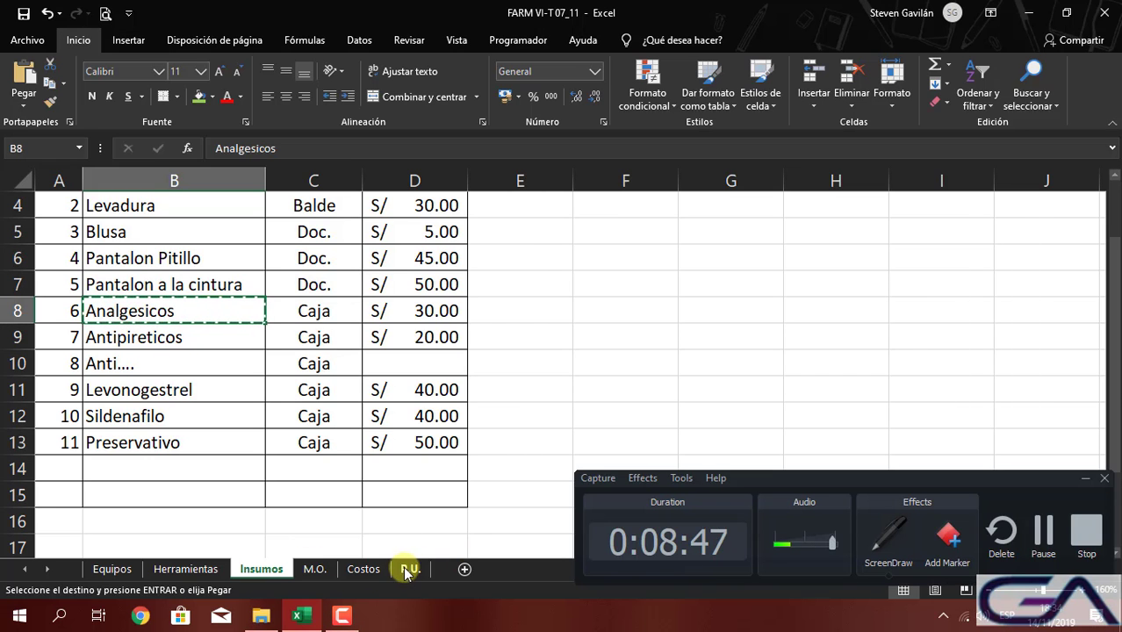
{"action": "left_click", "coordinate": [406, 571]}
{"action": "left_click", "coordinate": [363, 571]}
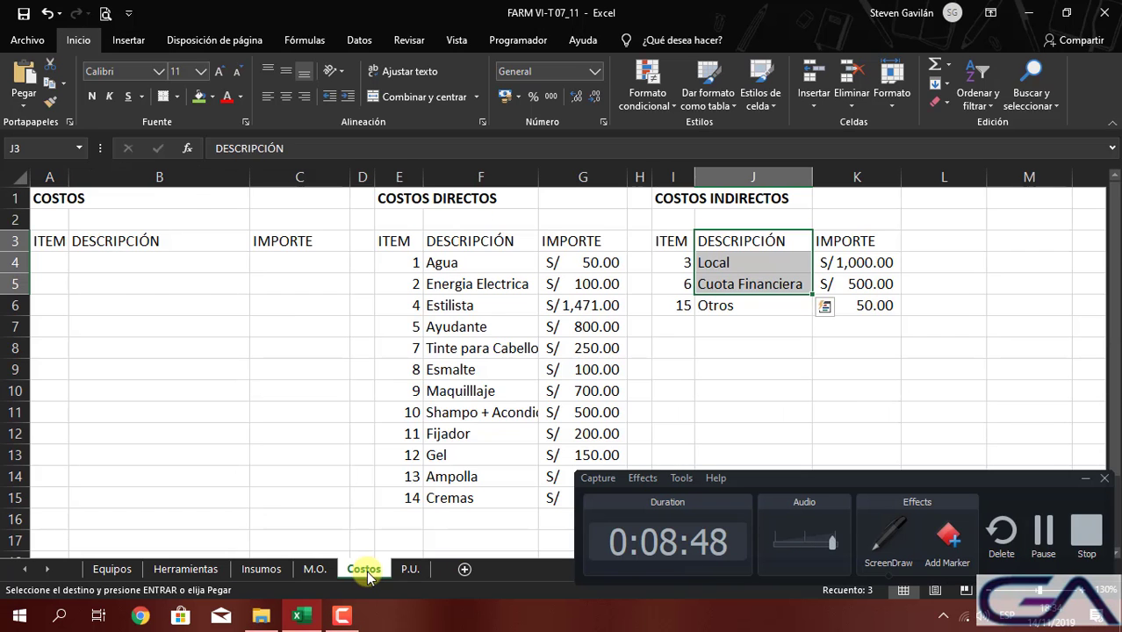
{"action": "left_click", "coordinate": [411, 571]}
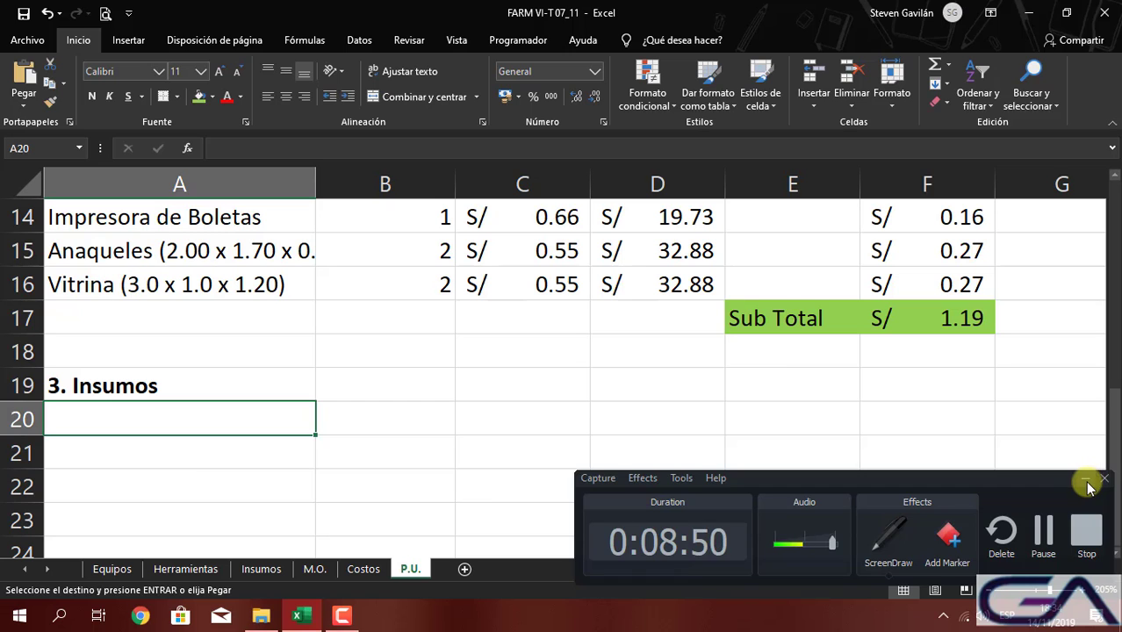
{"action": "left_click", "coordinate": [1085, 486]}
{"action": "left_click", "coordinate": [193, 464]}
{"action": "key", "text": "ctrl+v"}
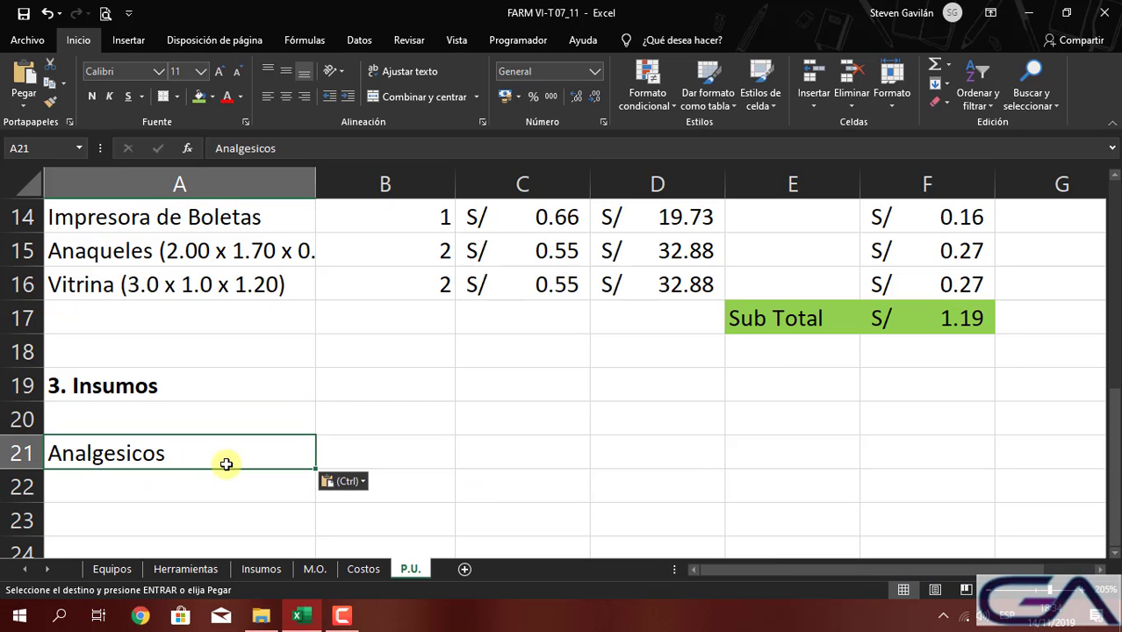
Change the pasted "Analgesicos" entry in A21 to values only, without the source formatting
{"action": "left_click", "coordinate": [371, 441]}
{"action": "left_click", "coordinate": [404, 419]}
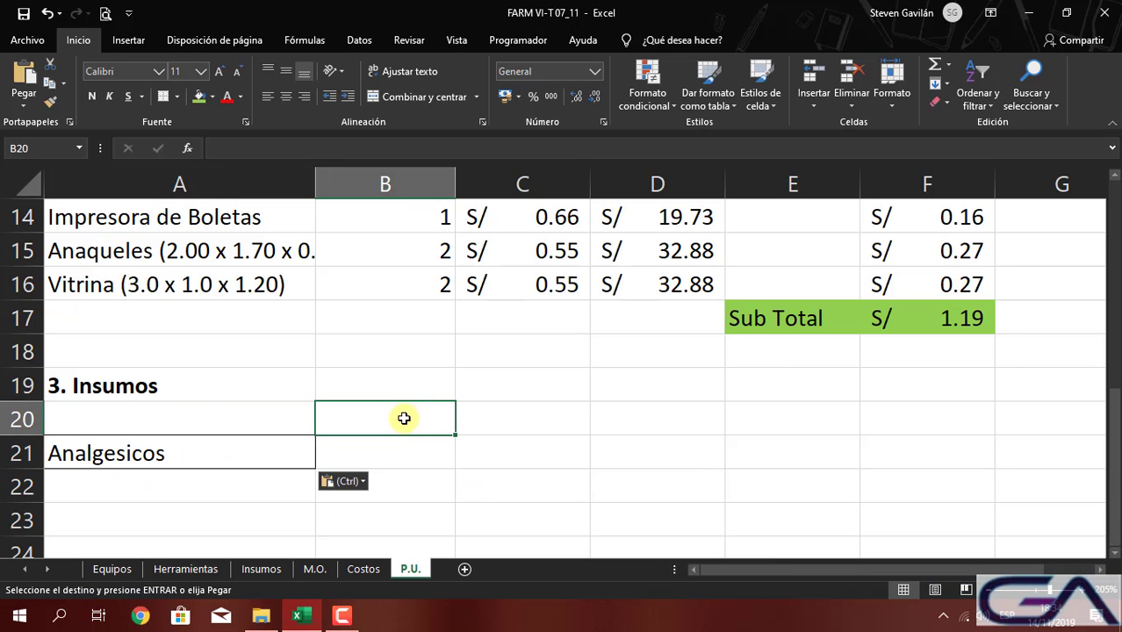
{"action": "left_click", "coordinate": [339, 481]}
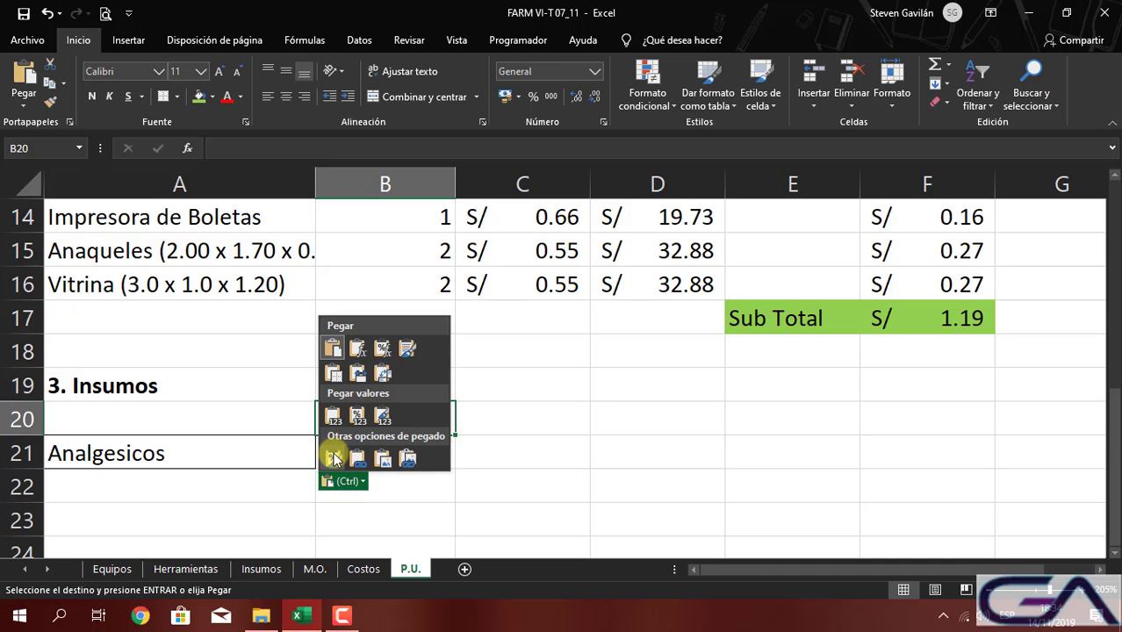
{"action": "left_click", "coordinate": [333, 415]}
Enter the header "Cantidad" in B20 and copy the "Costo/Día" and "Total Parcial" headers from C11:D11 into C20:D20
{"action": "type", "text": "Cantidad"}
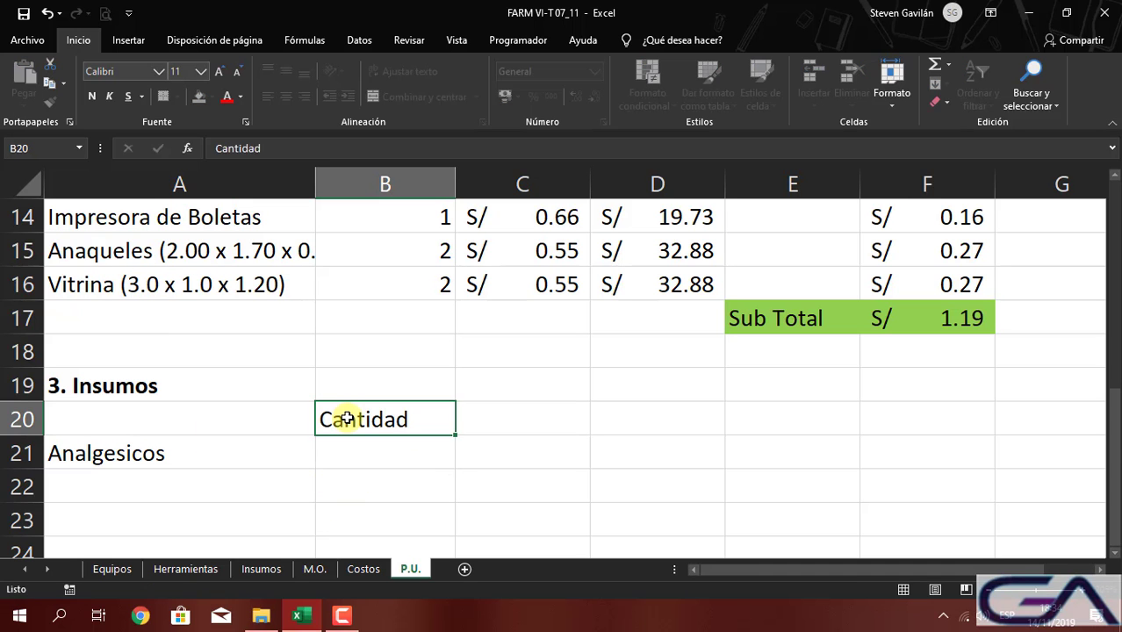
{"action": "key", "text": "Return"}
{"action": "left_click", "coordinate": [477, 409]}
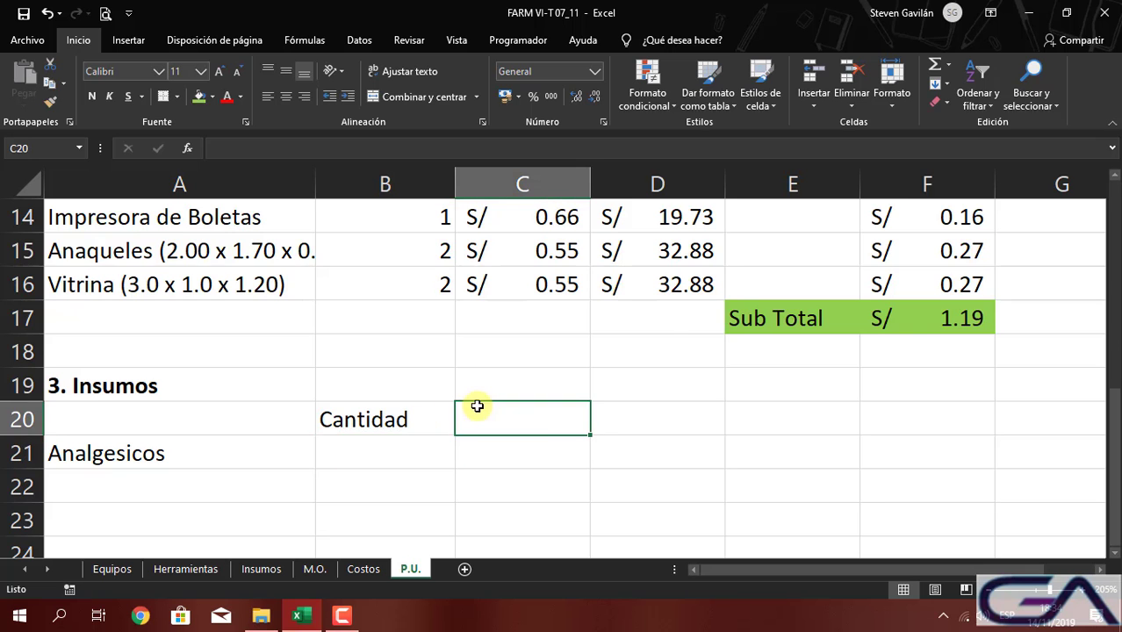
{"action": "scroll", "coordinate": [487, 414], "scroll_direction": "up", "scroll_amount": 2}
{"action": "left_click_drag", "start_coordinate": [498, 331], "coordinate": [634, 318]}
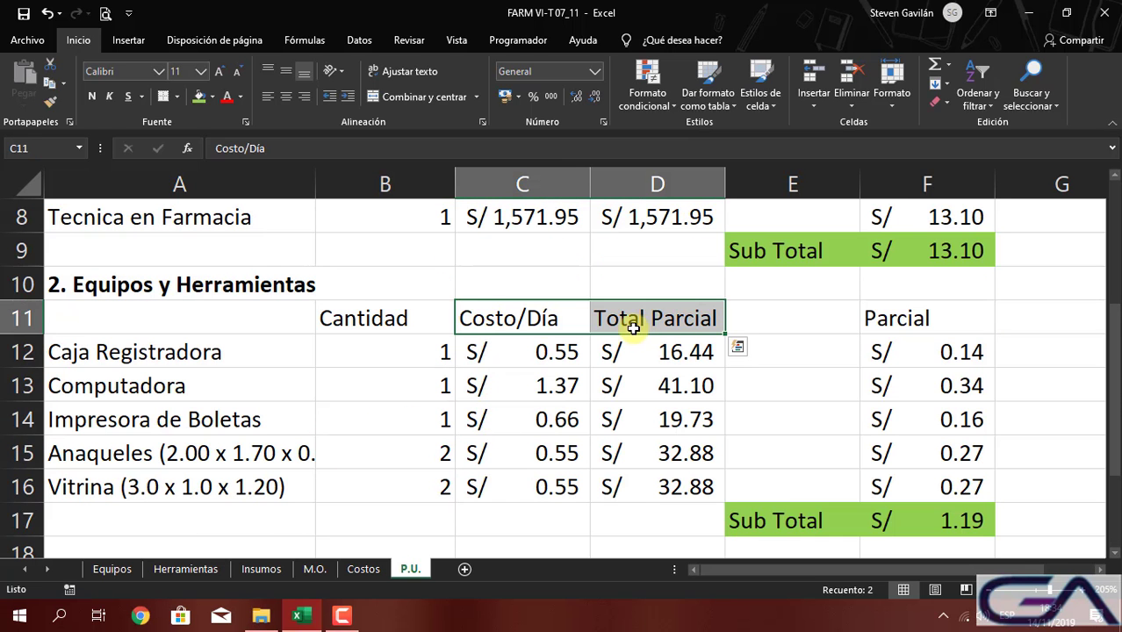
{"action": "key", "text": "ctrl+c"}
{"action": "scroll", "coordinate": [566, 386], "scroll_direction": "down", "scroll_amount": 3}
{"action": "left_click", "coordinate": [496, 316]}
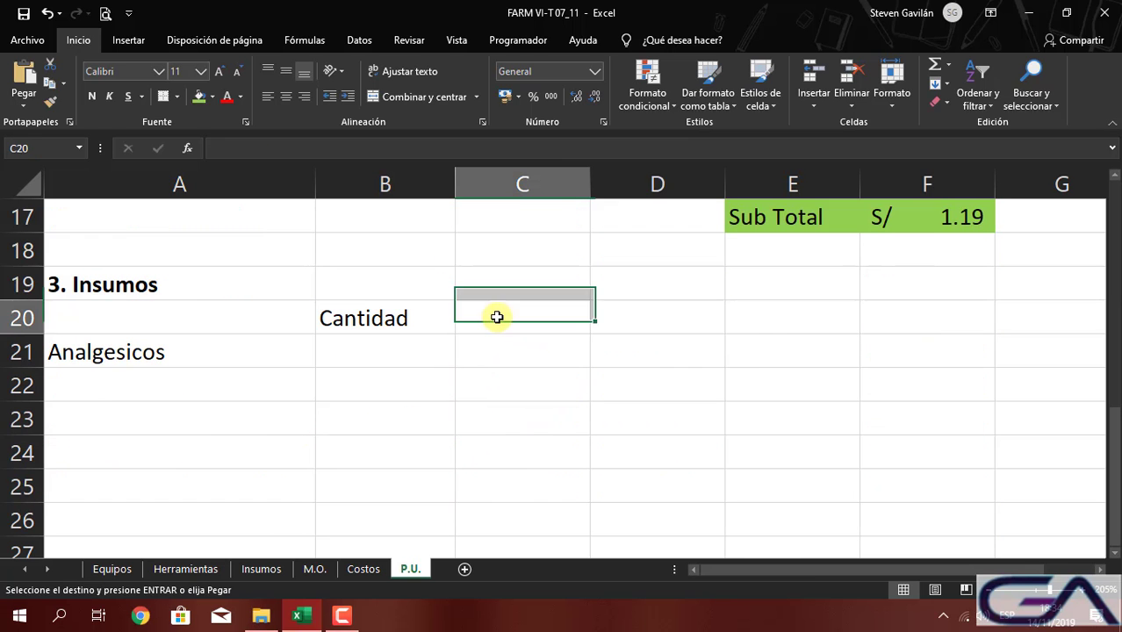
{"action": "key", "text": "ctrl+v"}
{"action": "left_click", "coordinate": [531, 386]}
{"action": "scroll", "coordinate": [461, 395], "scroll_direction": "up", "scroll_amount": 2}
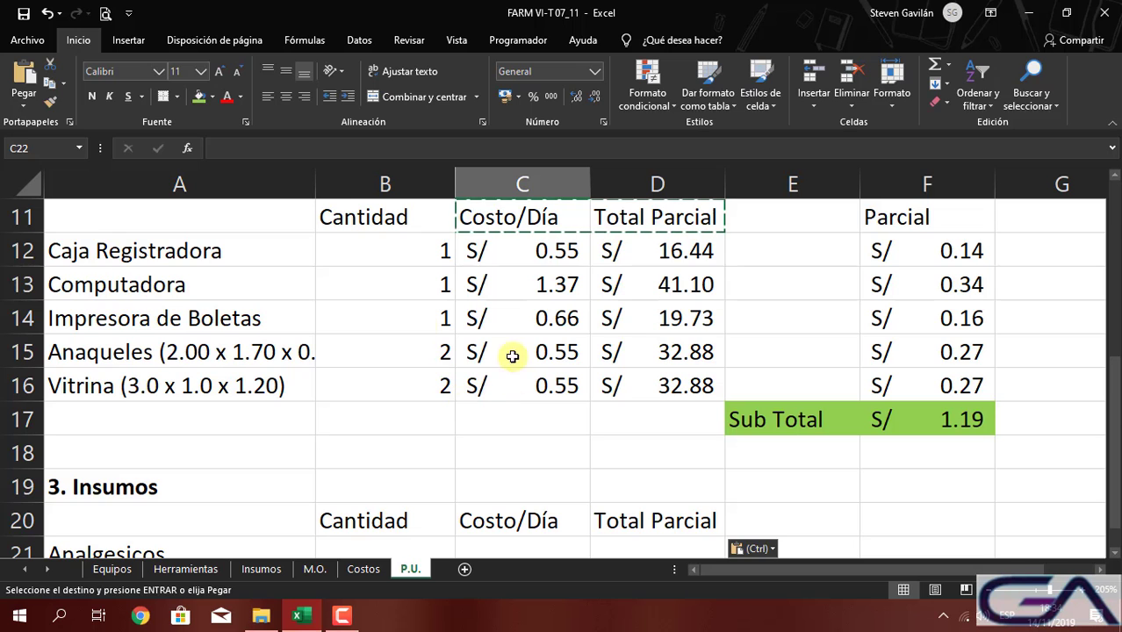
{"action": "scroll", "coordinate": [493, 384], "scroll_direction": "down", "scroll_amount": 2}
{"action": "left_click", "coordinate": [396, 358]}
{"action": "key", "text": "ctrl+v"}
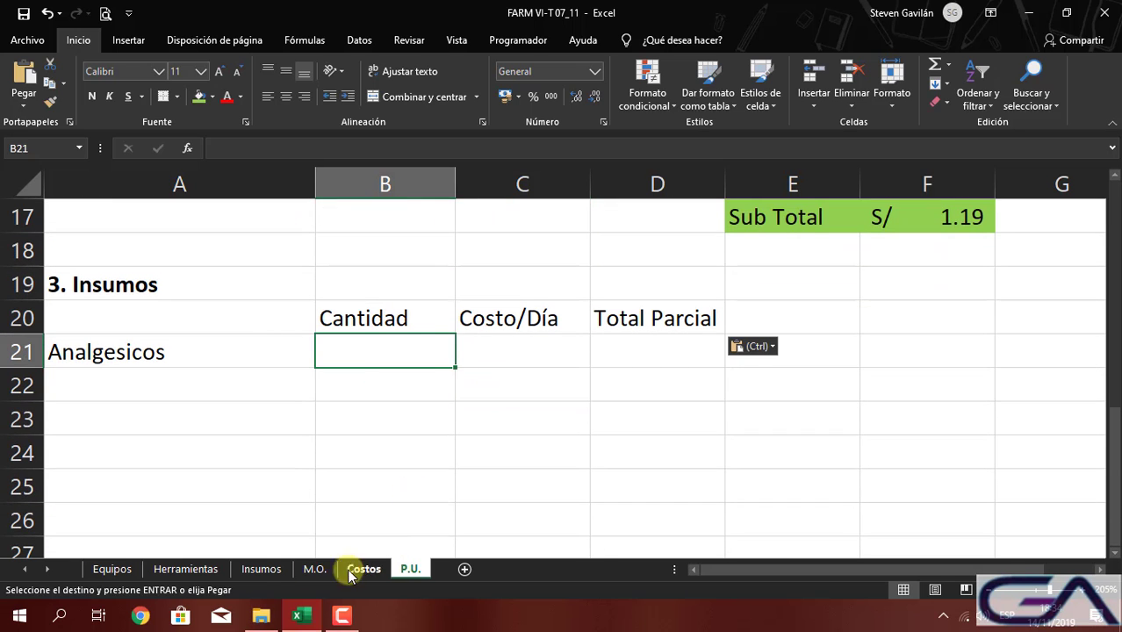
{"action": "left_click", "coordinate": [261, 569]}
{"action": "left_click", "coordinate": [397, 569]}
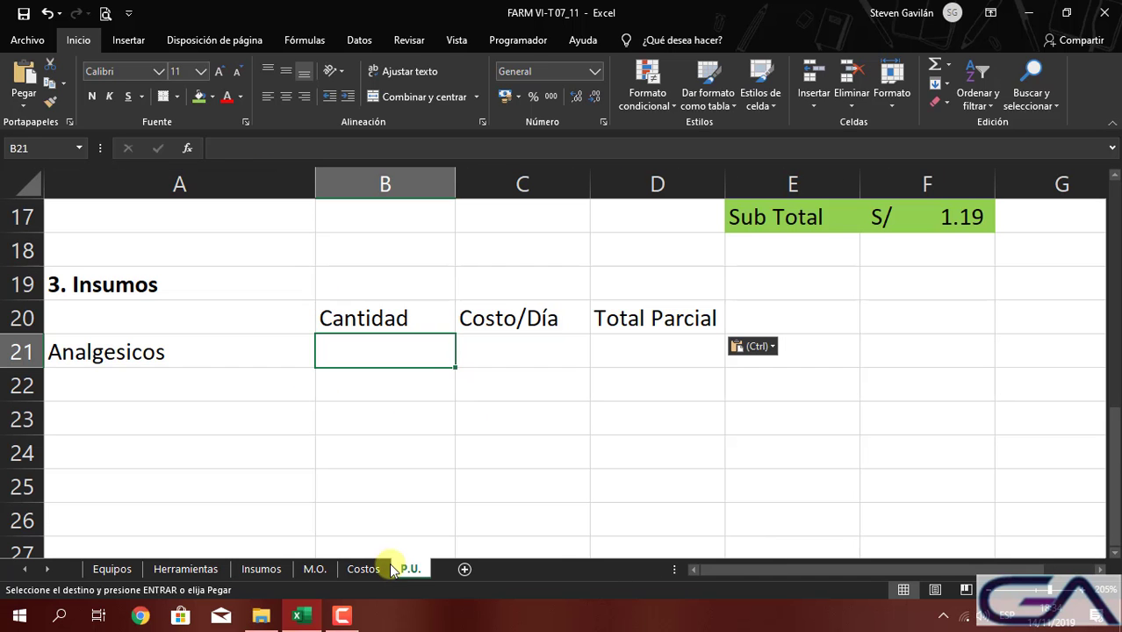
Add "Bolsa Plactica" in A22 as the second supply item below Analgesicos
{"action": "left_click", "coordinate": [189, 387]}
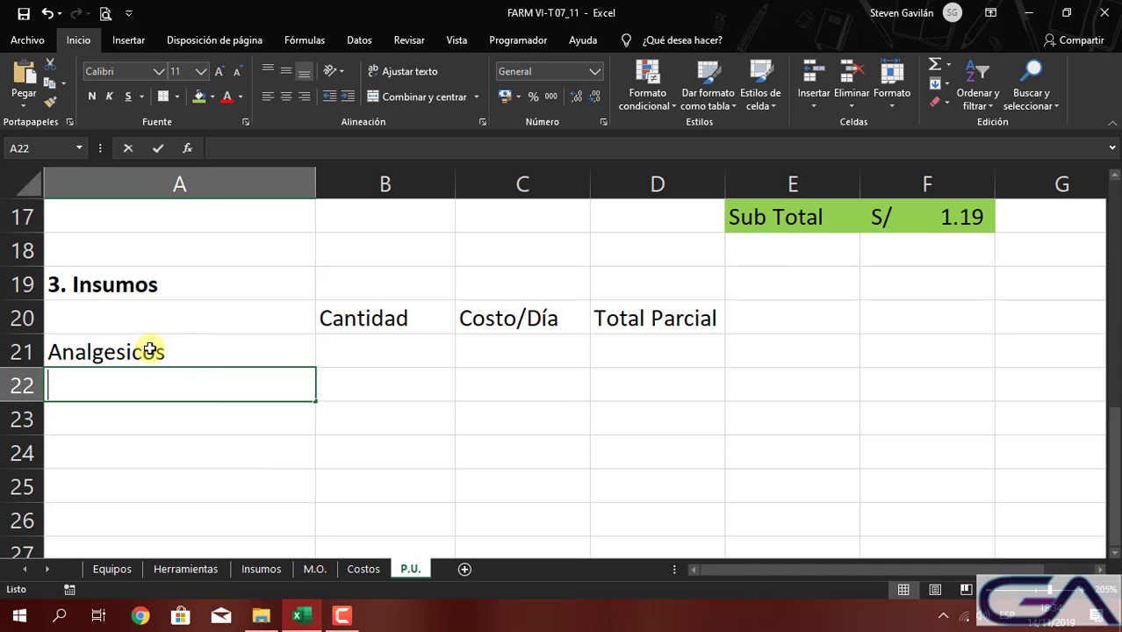
{"action": "type", "text": "Bolsa Plactica"}
{"action": "key", "text": "Return"}
{"action": "key", "text": "Up"}
{"action": "key", "text": "Up"}
{"action": "key", "text": "Right"}
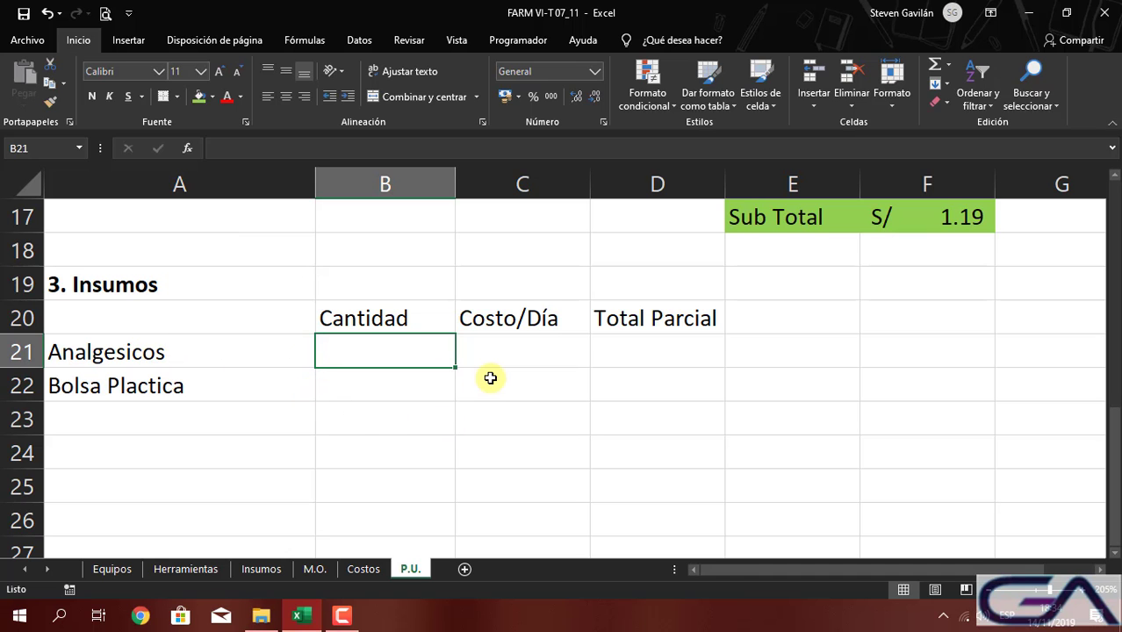
Replace the "Costo/Día" header in C20 of the Insumos section with "P.U."
{"action": "left_click", "coordinate": [499, 352]}
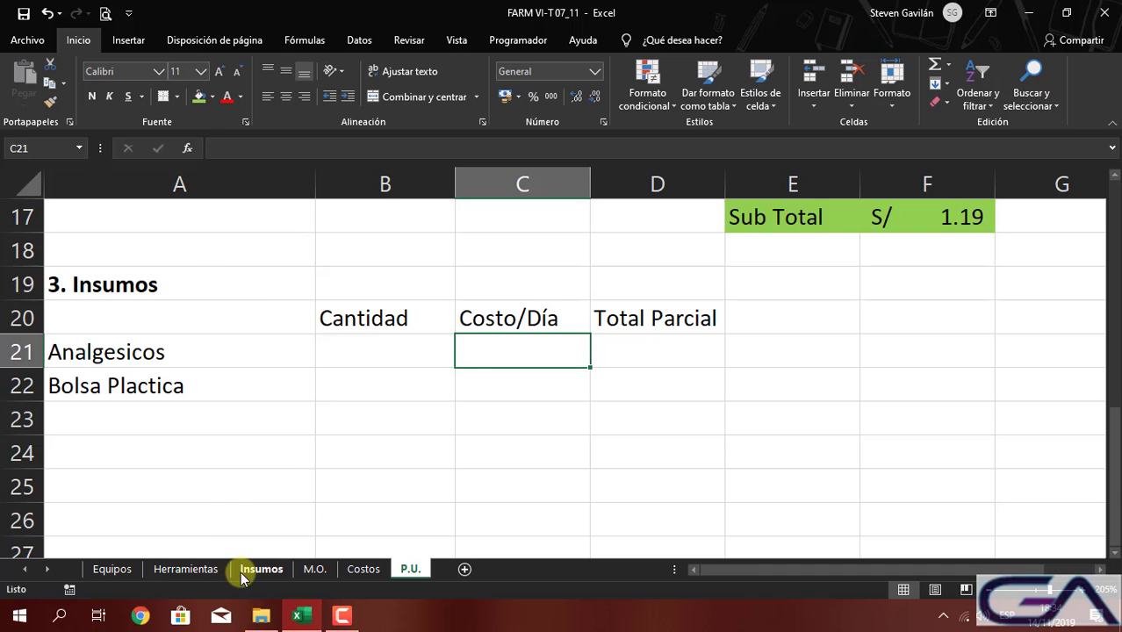
{"action": "left_click", "coordinate": [528, 312]}
{"action": "type", "text": "Cos"}
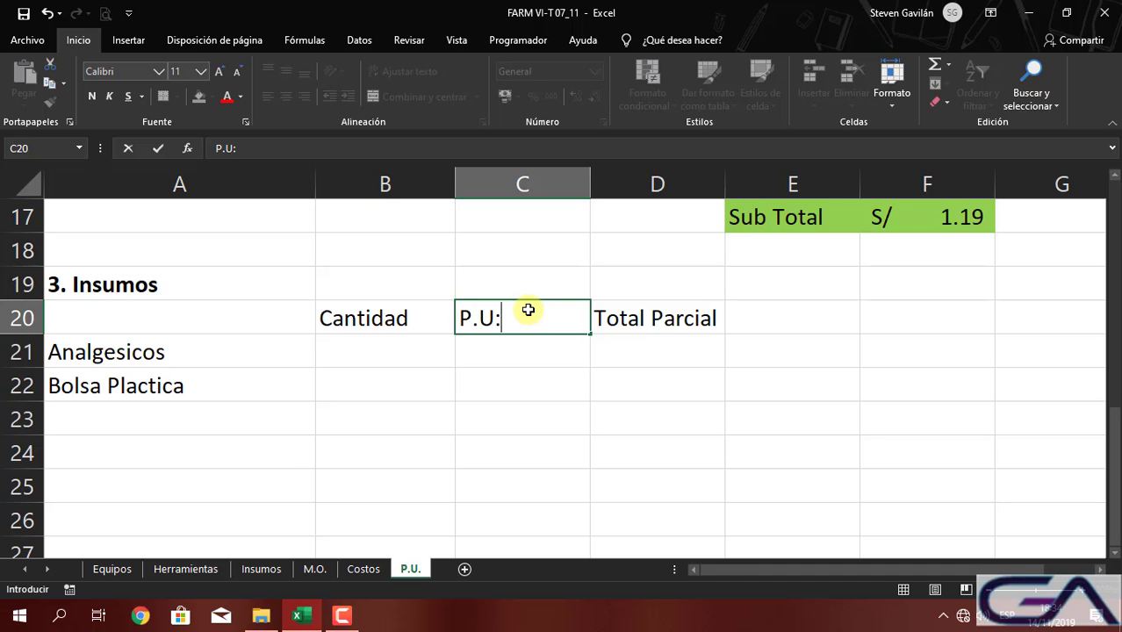
{"action": "type", "text": "P.U:"}
{"action": "key", "text": "Return"}
{"action": "left_click", "coordinate": [529, 310]}
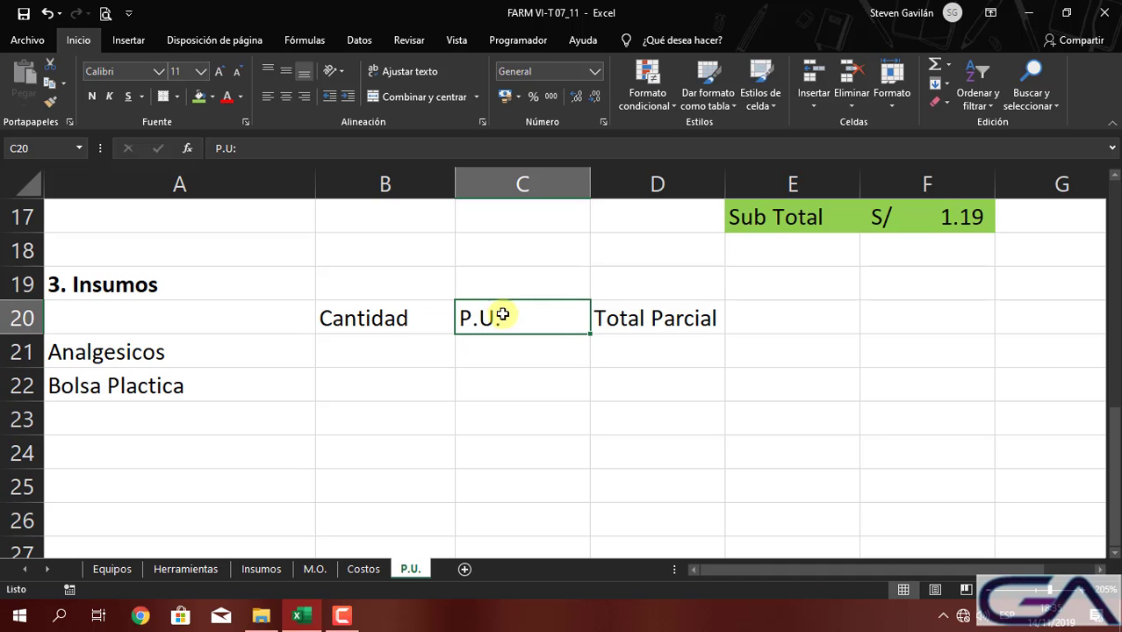
{"action": "double_click", "coordinate": [509, 323]}
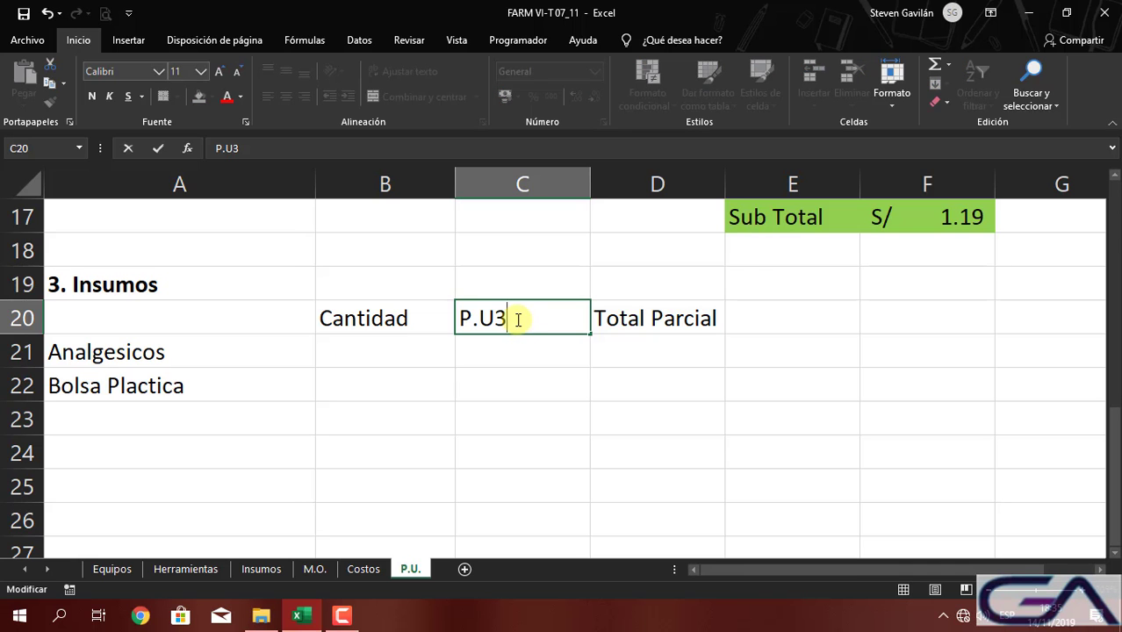
{"action": "type", "text": "."}
{"action": "left_click", "coordinate": [594, 383]}
Examine the unit and price of Analgesicos in the Insumos sheet and the unit of measure and Rendimiento in the P.U. sheet
{"action": "left_click", "coordinate": [426, 343]}
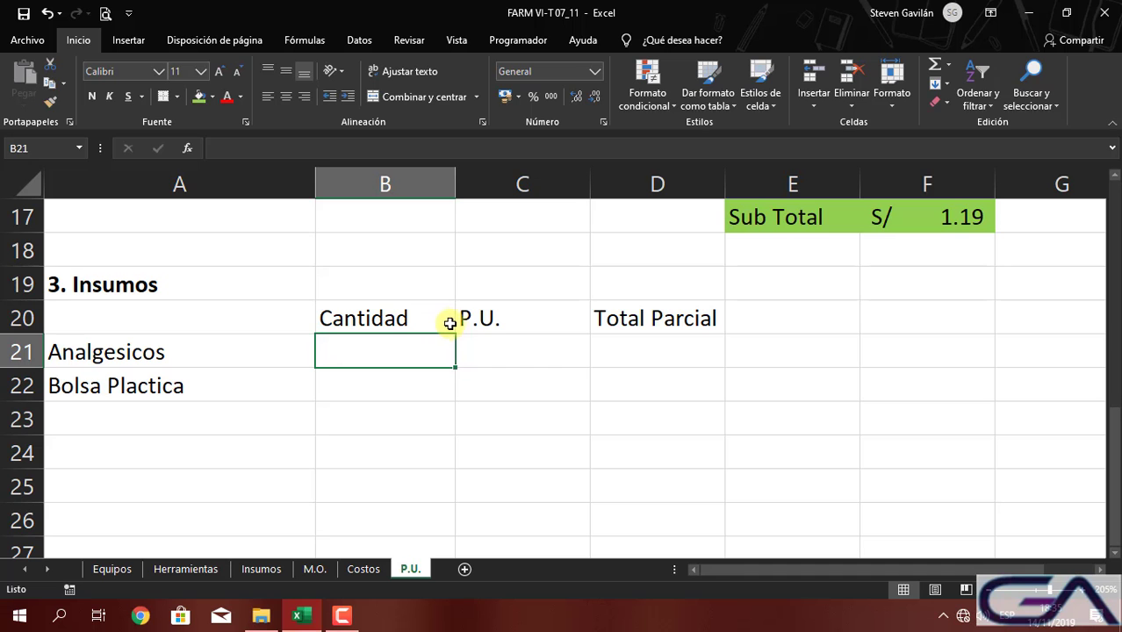
{"action": "left_click", "coordinate": [262, 569]}
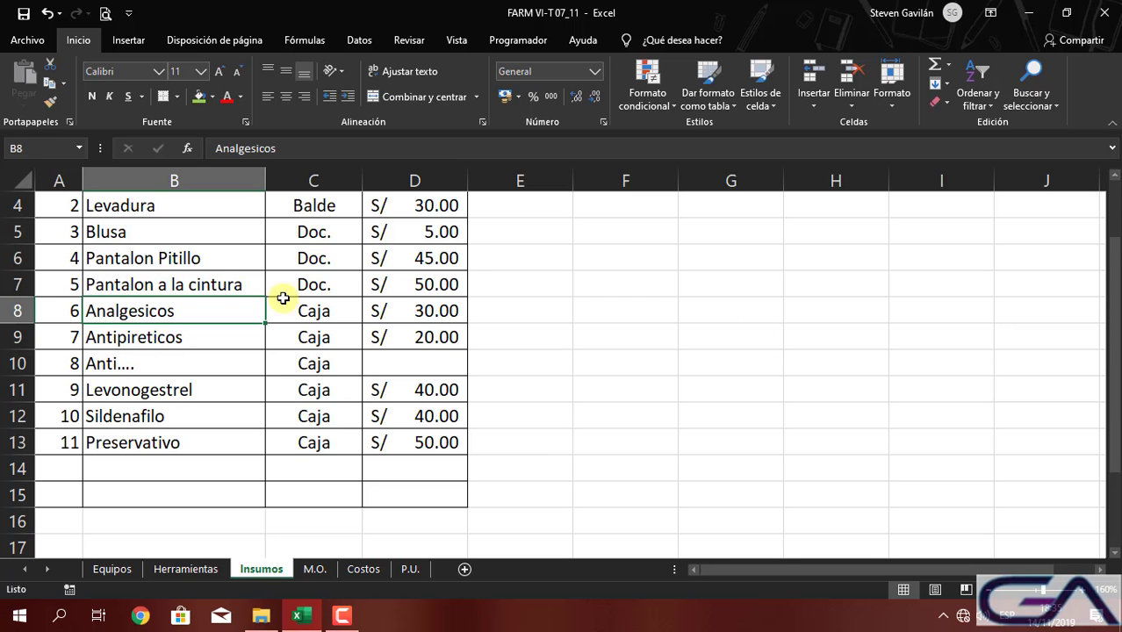
{"action": "left_click", "coordinate": [18, 310]}
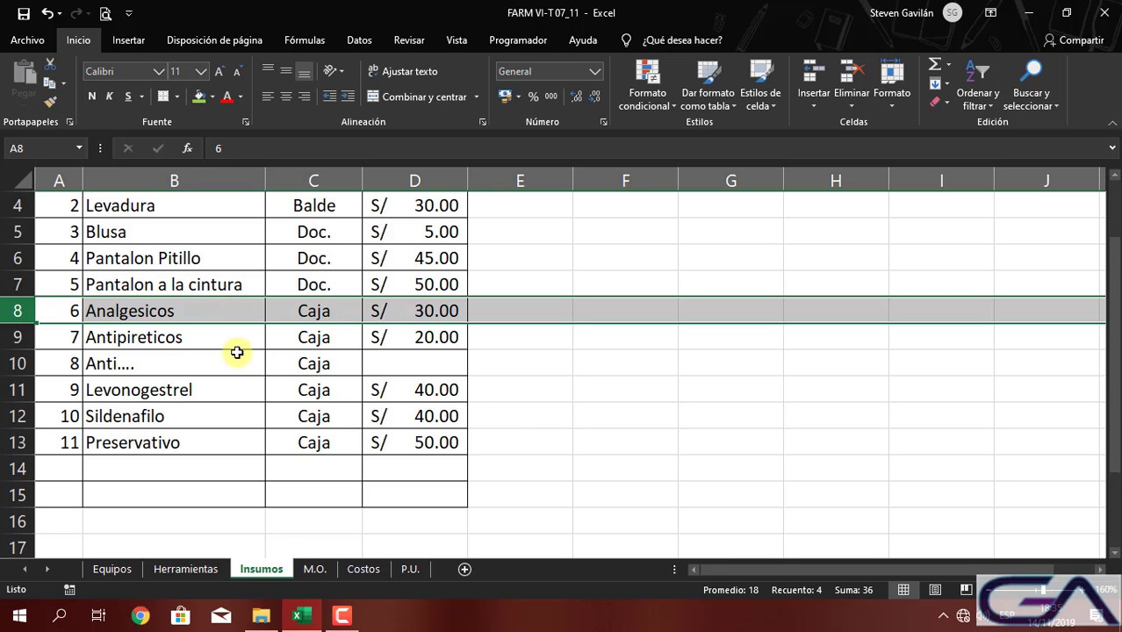
{"action": "left_click", "coordinate": [409, 568]}
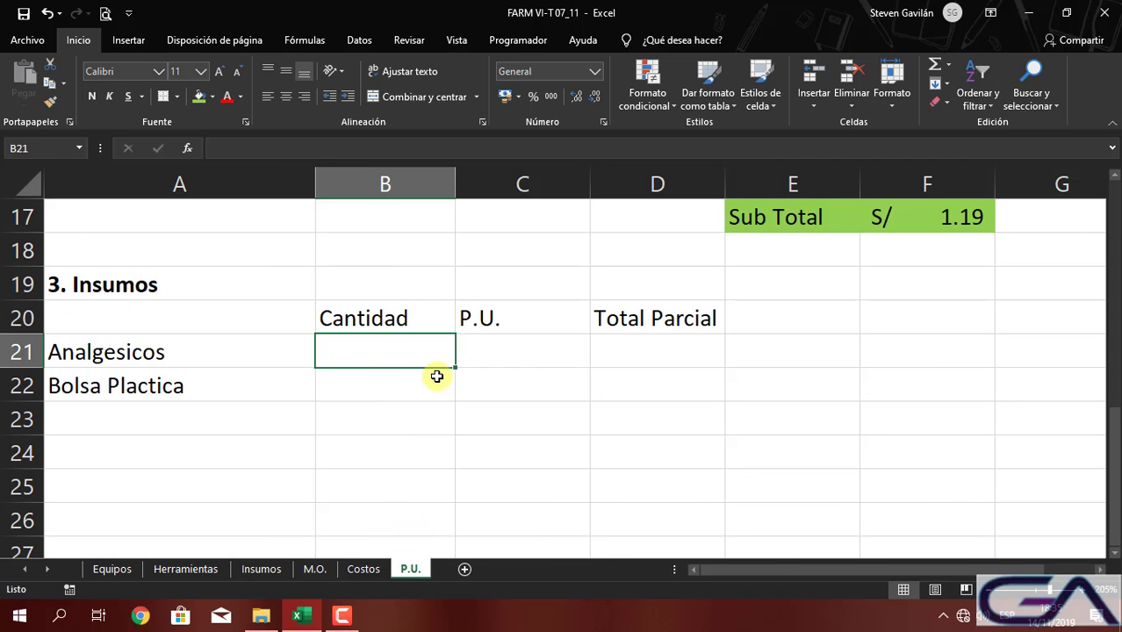
{"action": "scroll", "coordinate": [437, 376], "scroll_direction": "up", "scroll_amount": 5}
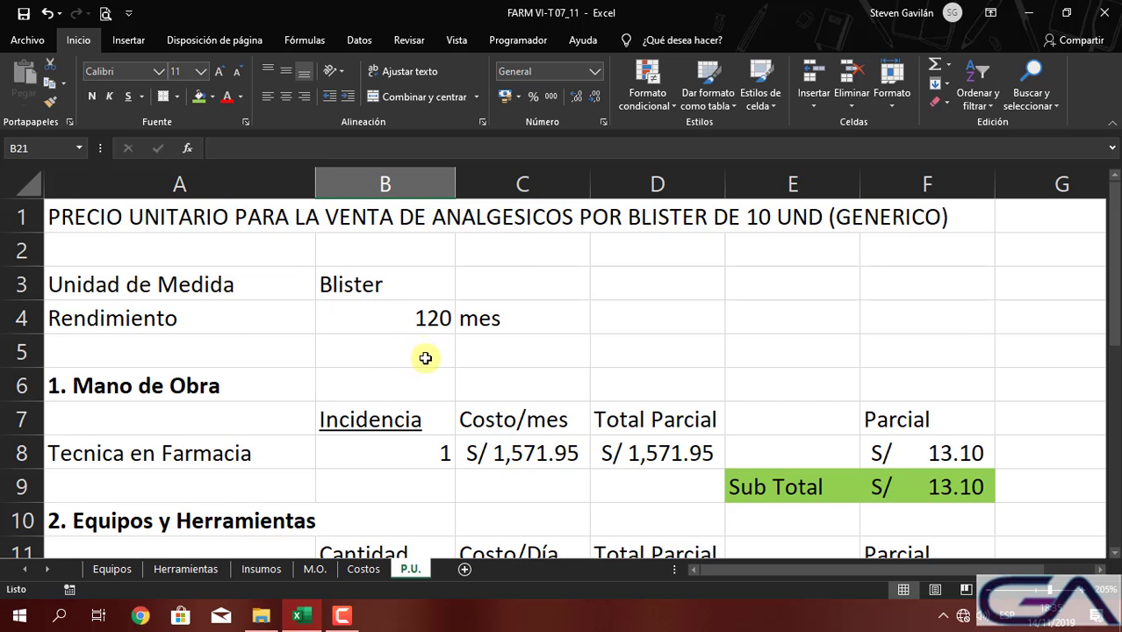
{"action": "scroll", "coordinate": [425, 357], "scroll_direction": "down", "scroll_amount": 5}
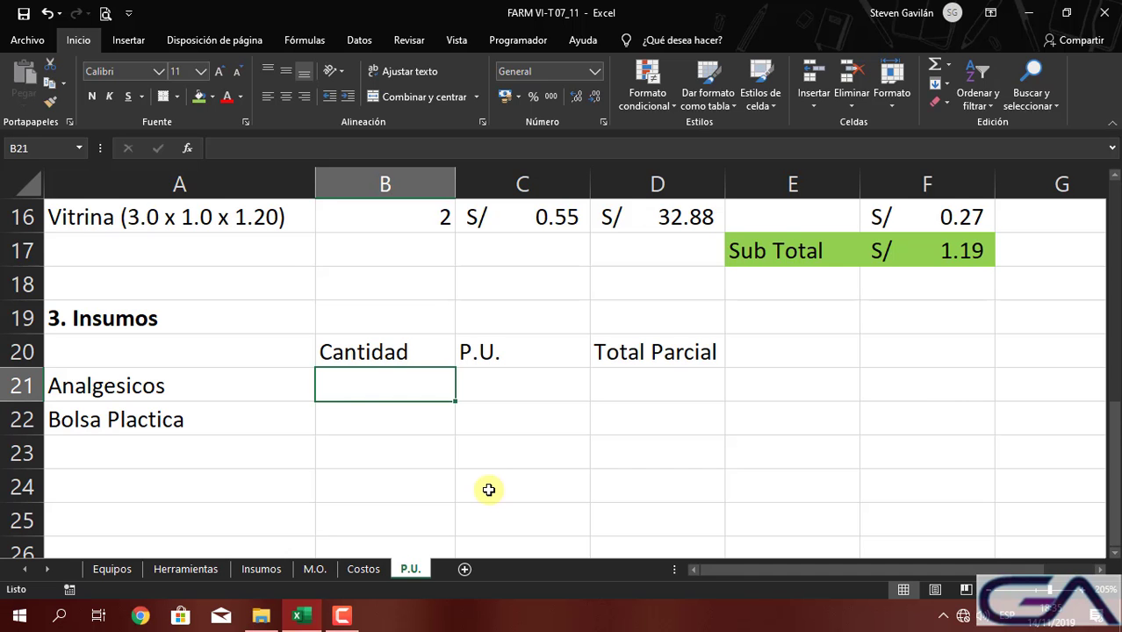
{"action": "left_click", "coordinate": [261, 569]}
{"action": "left_click", "coordinate": [419, 305]}
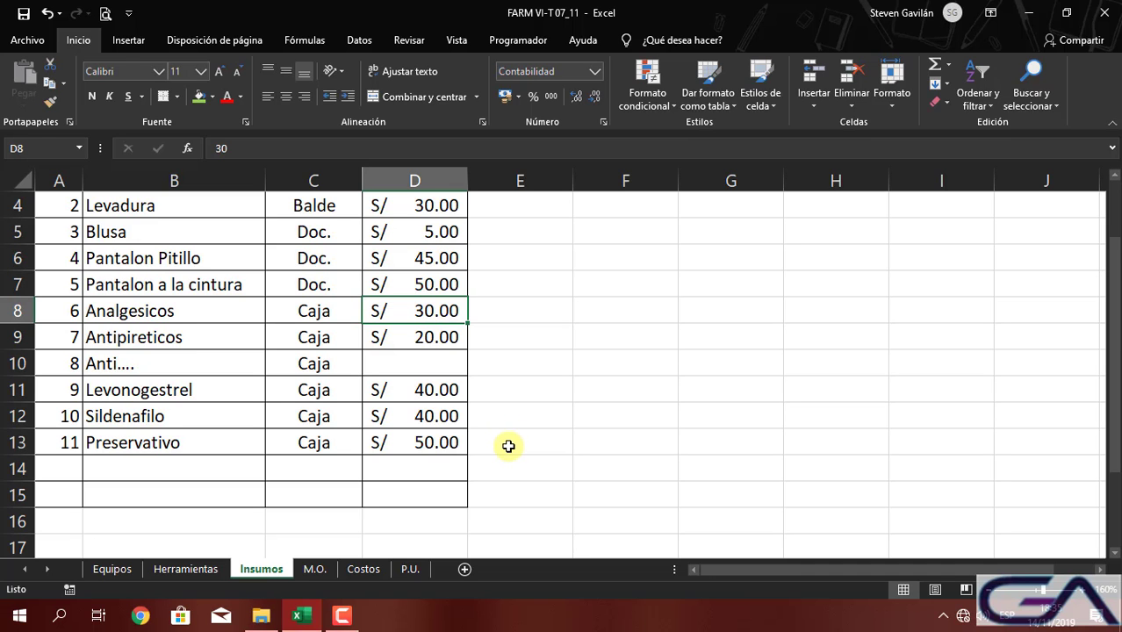
{"action": "left_click", "coordinate": [321, 284]}
{"action": "left_click", "coordinate": [324, 307]}
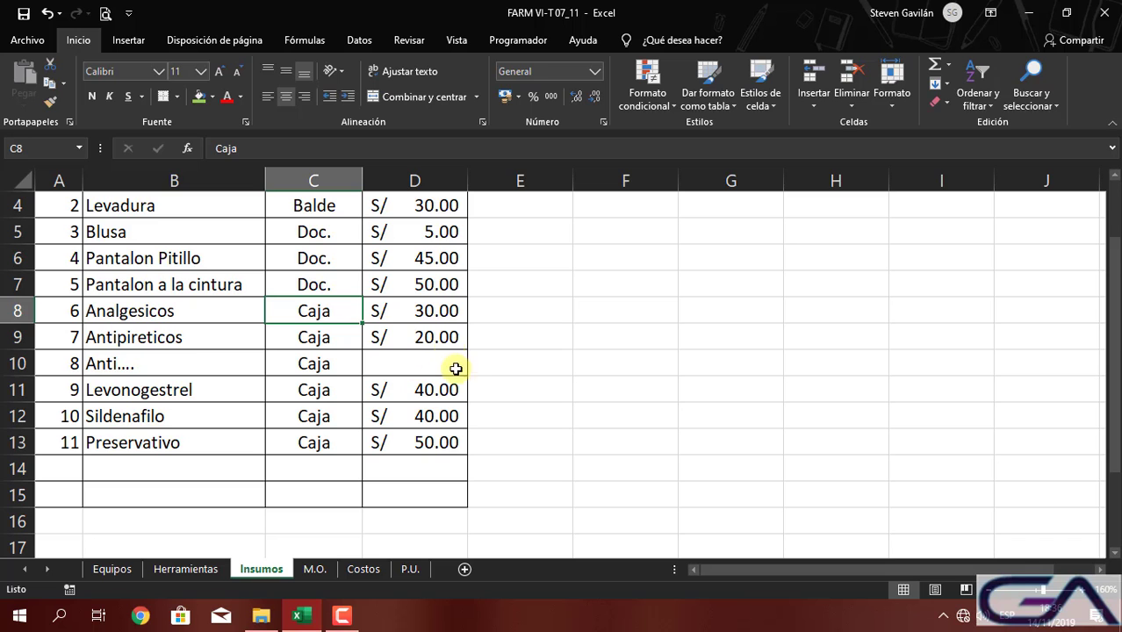
{"action": "left_click", "coordinate": [456, 369]}
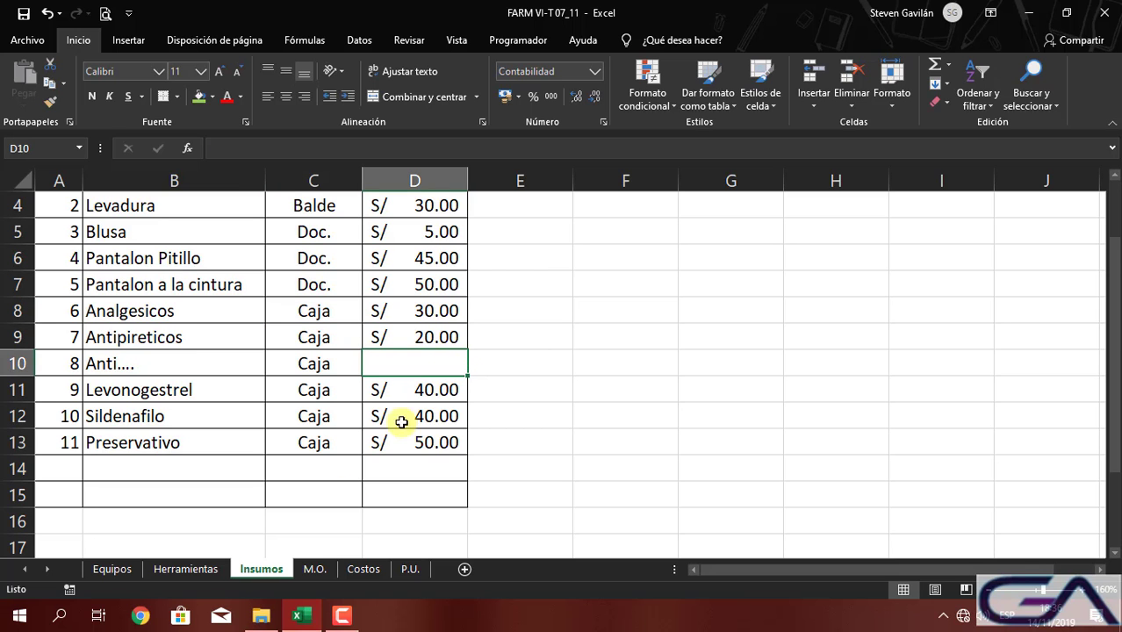
Enter 35 as the P.U. of Analgesicos in C21 of the P.U. sheet
{"action": "left_click", "coordinate": [408, 569]}
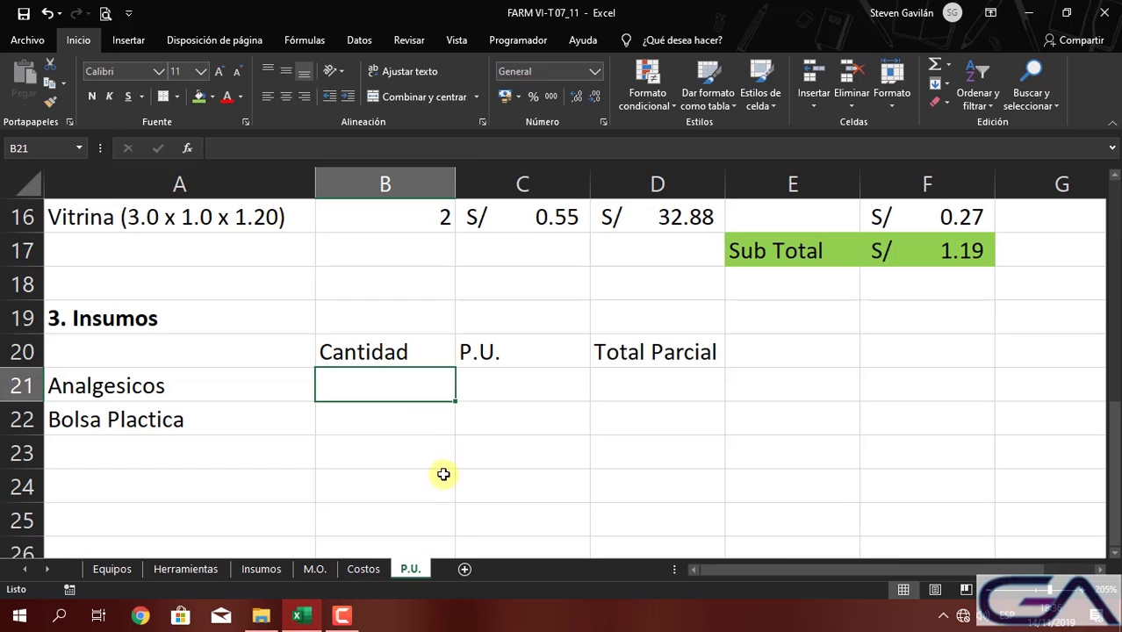
{"action": "left_click", "coordinate": [468, 388]}
{"action": "type", "text": "35"}
{"action": "key", "text": "Return"}
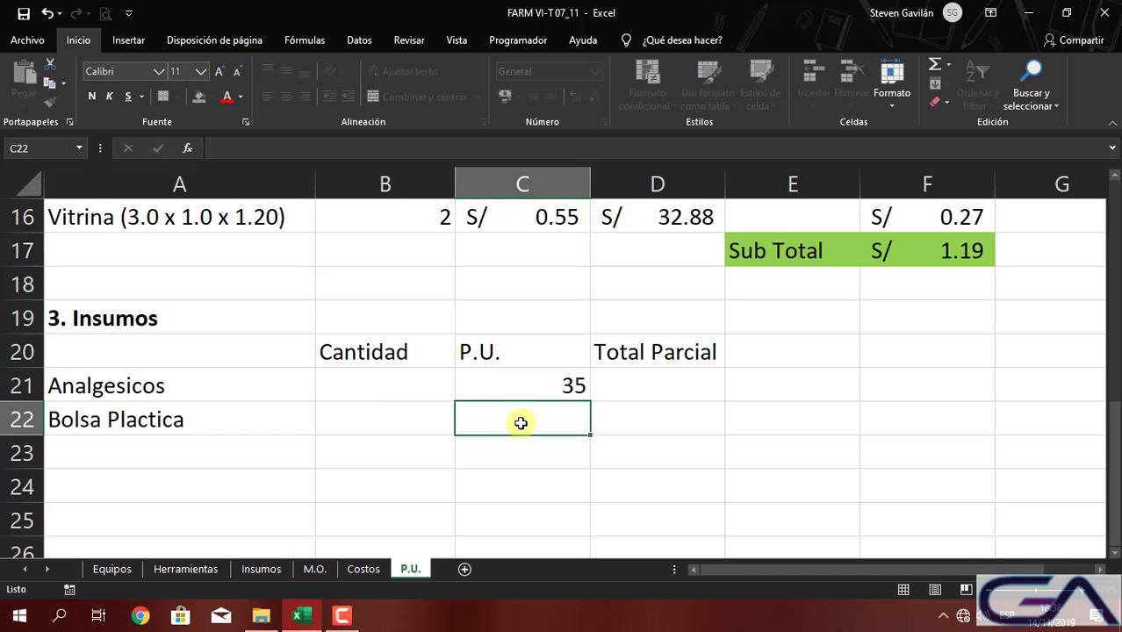
Enter 1.2 as the Cantidad of Analgesicos in B21
{"action": "left_click", "coordinate": [422, 386]}
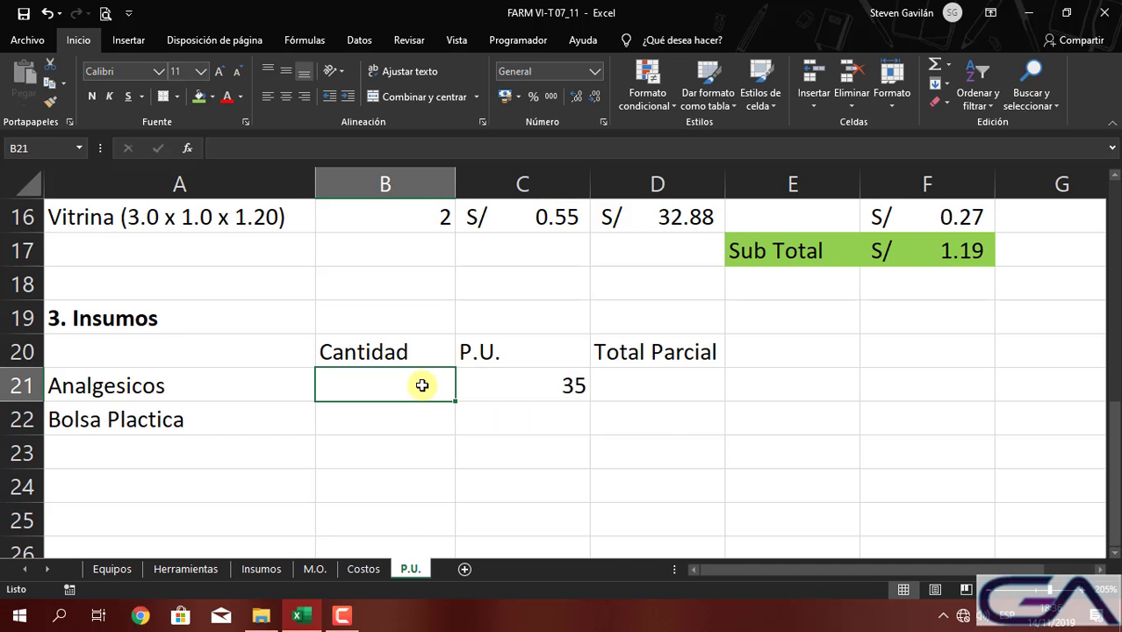
{"action": "scroll", "coordinate": [413, 383], "scroll_direction": "up", "scroll_amount": 5}
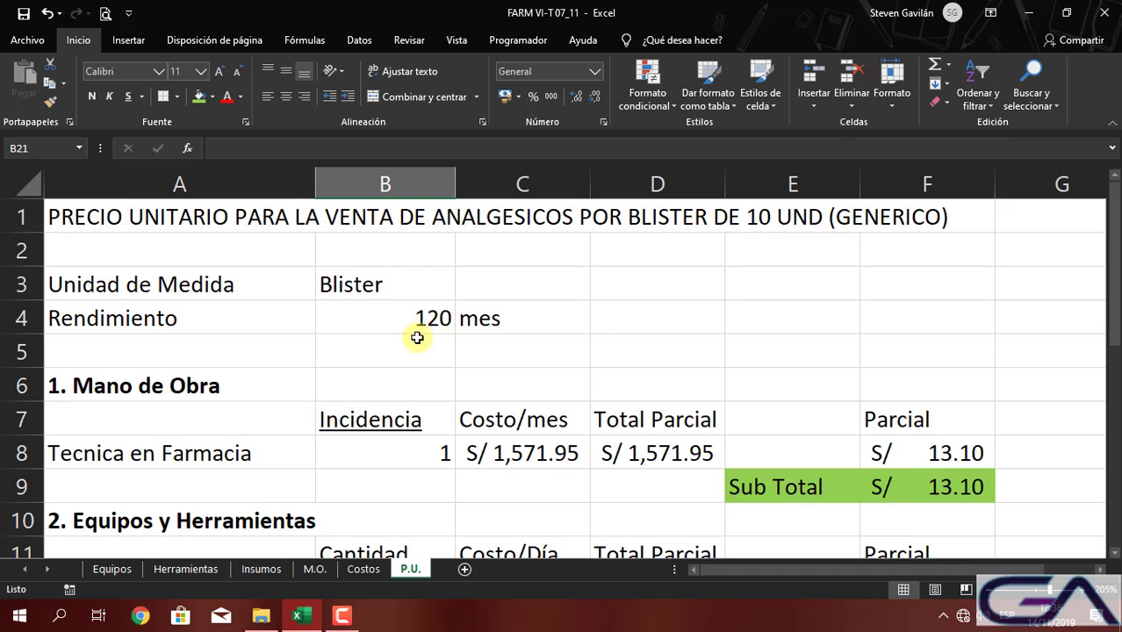
{"action": "scroll", "coordinate": [417, 338], "scroll_direction": "down", "scroll_amount": 5}
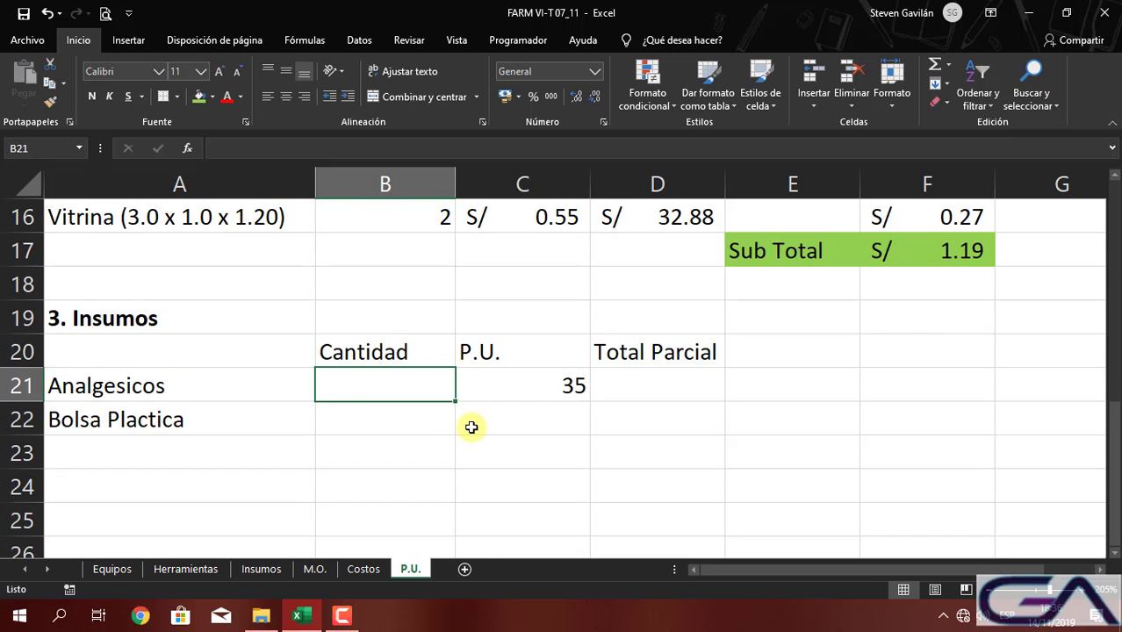
{"action": "type", "text": "1.2"}
{"action": "key", "text": "Return"}
{"action": "left_click", "coordinate": [418, 377]}
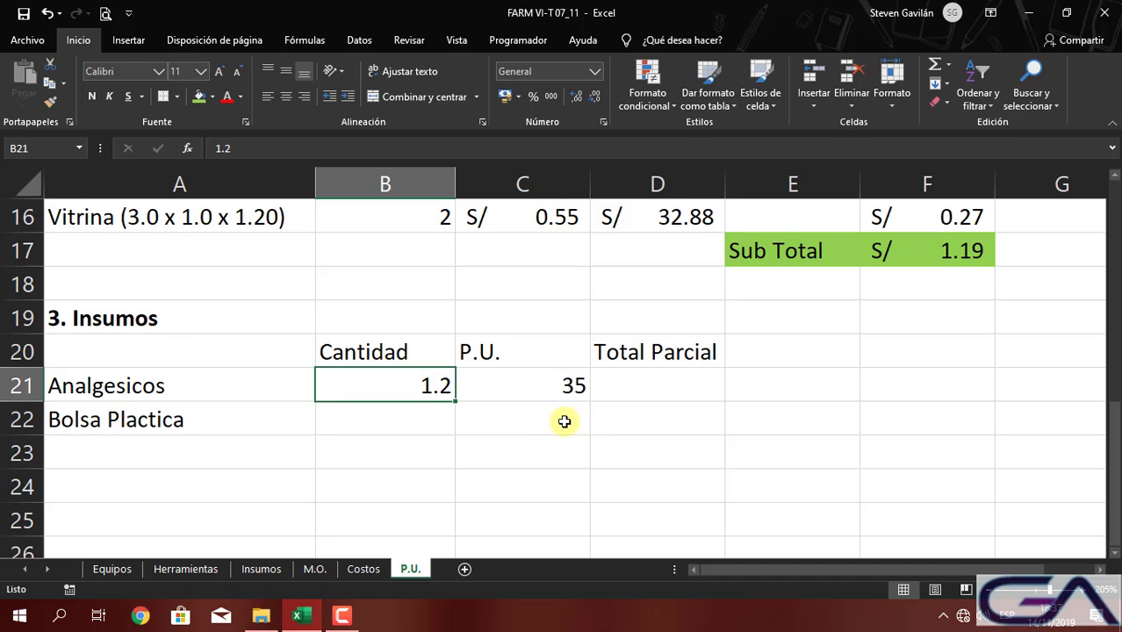
Examine the unit and price of Analgesicos in the Insumos sheet against the Rendimiento and Cantidad in the P.U. sheet
{"action": "left_click", "coordinate": [495, 430]}
{"action": "left_click", "coordinate": [523, 397]}
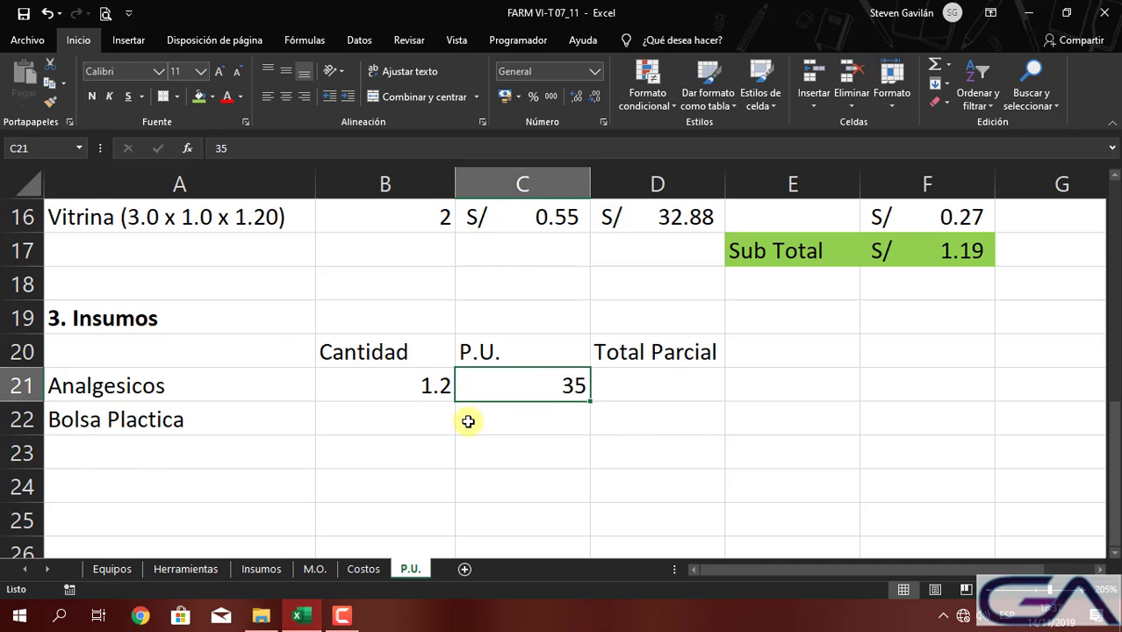
{"action": "scroll", "coordinate": [465, 420], "scroll_direction": "up", "scroll_amount": 1}
{"action": "scroll", "coordinate": [468, 420], "scroll_direction": "down", "scroll_amount": 1}
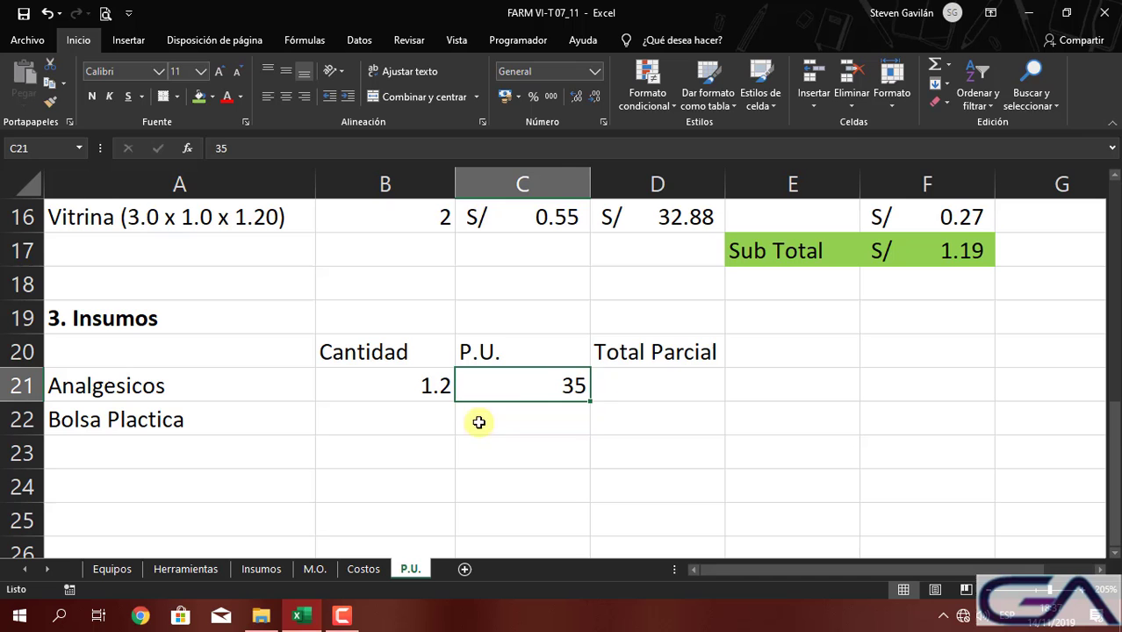
{"action": "left_click", "coordinate": [657, 376]}
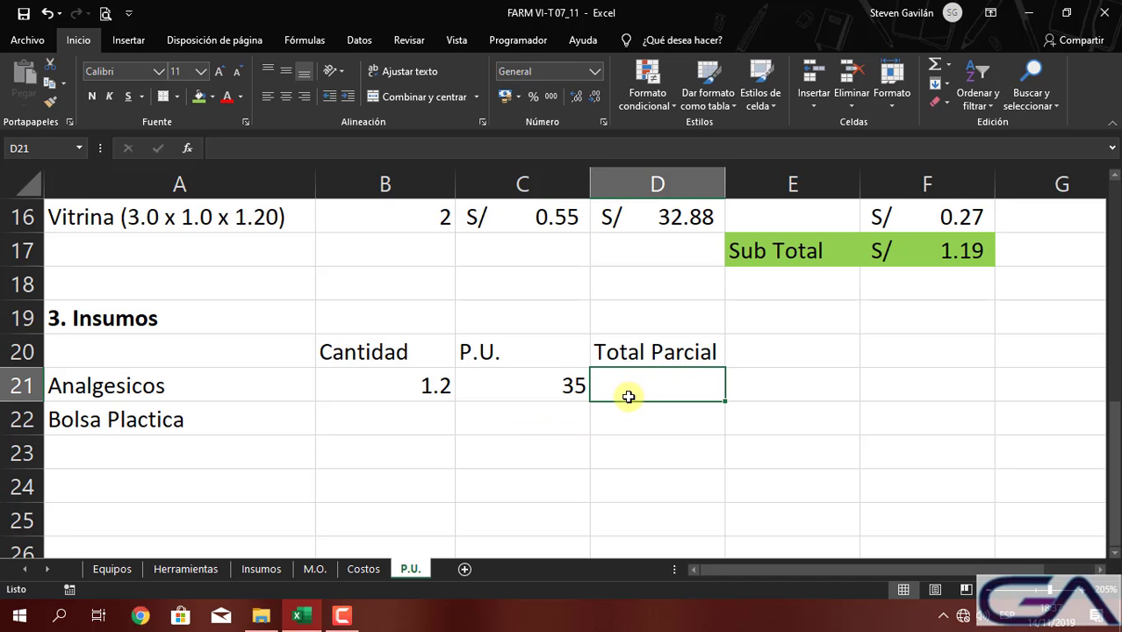
{"action": "left_click", "coordinate": [435, 394]}
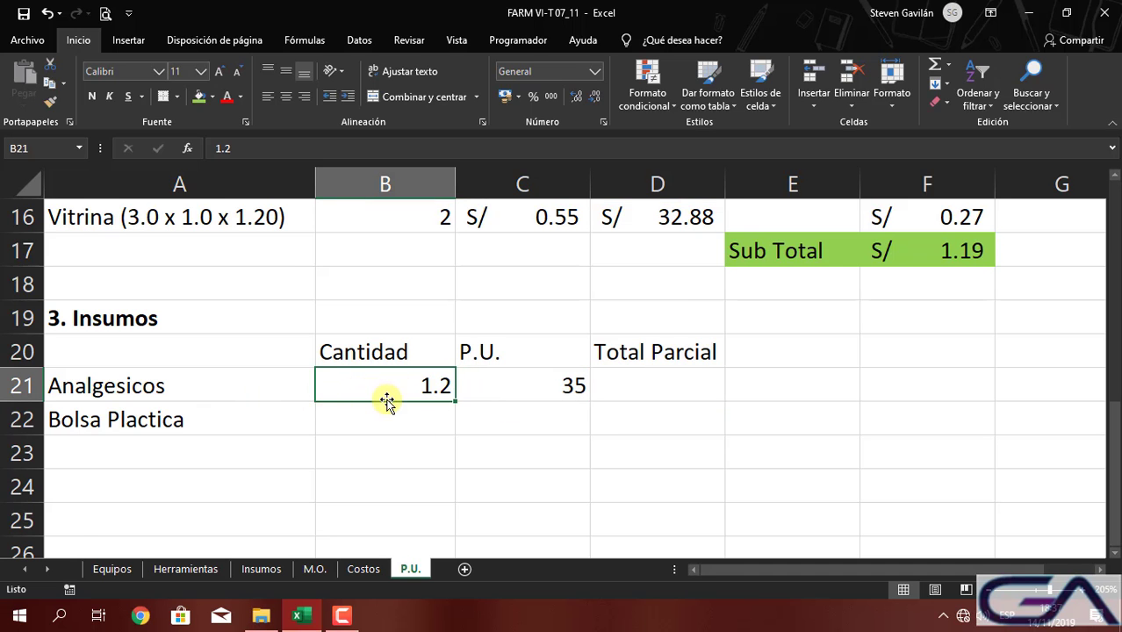
{"action": "left_click", "coordinate": [261, 570]}
{"action": "left_click", "coordinate": [18, 311]}
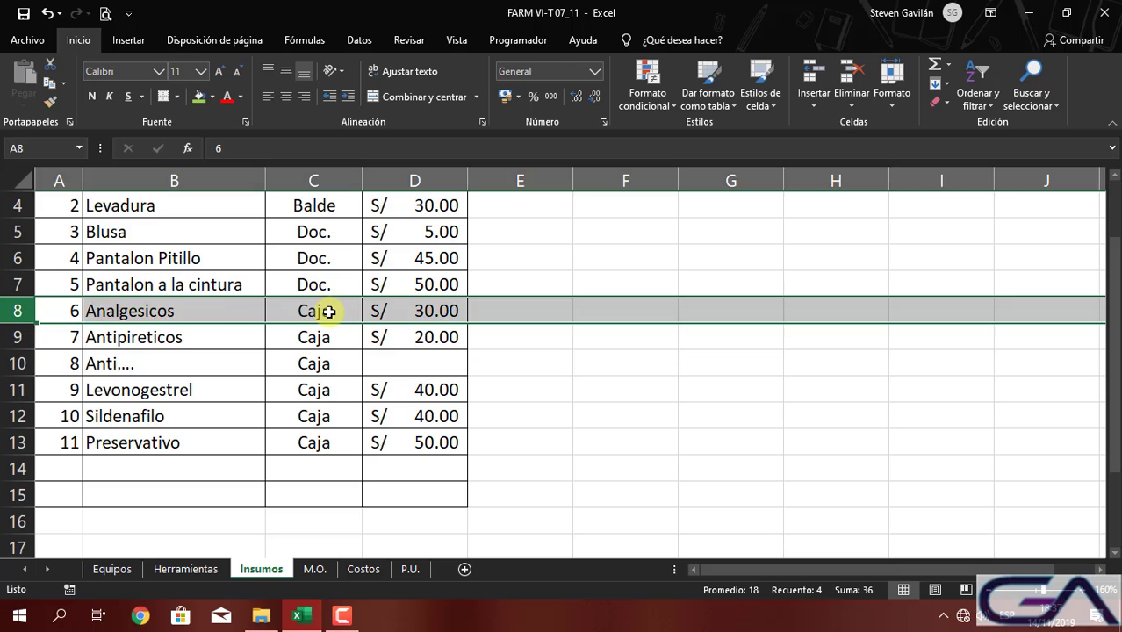
{"action": "left_click", "coordinate": [314, 310]}
{"action": "key", "text": "Right"}
{"action": "key", "text": "Left"}
{"action": "key", "text": "Right"}
{"action": "key", "text": "Left"}
{"action": "key", "text": "Right"}
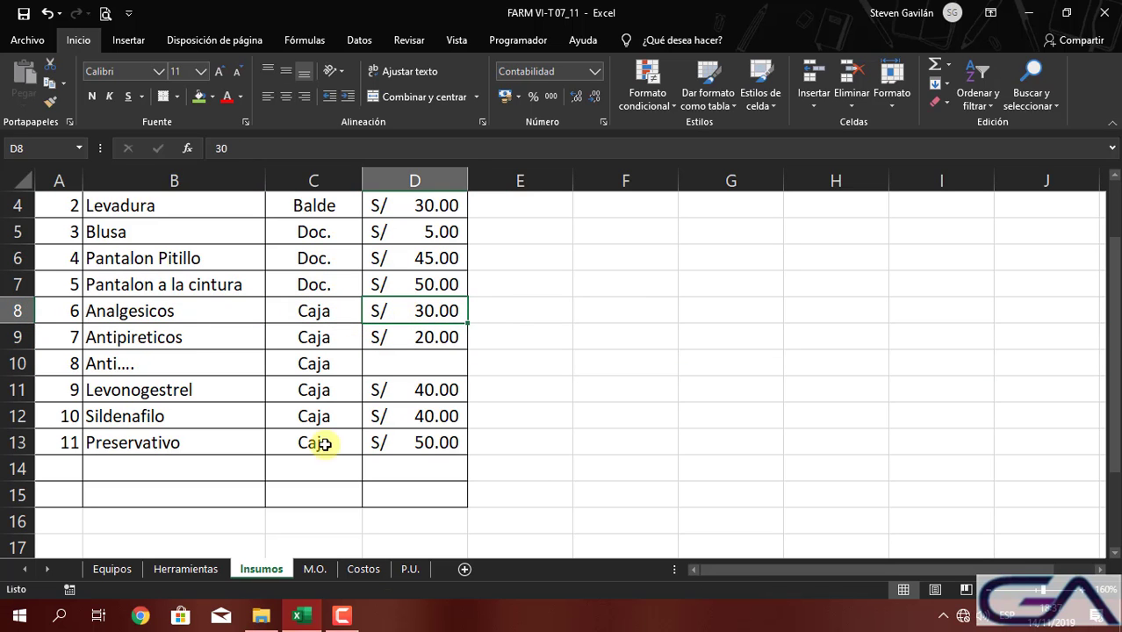
{"action": "left_click", "coordinate": [324, 570]}
{"action": "left_click", "coordinate": [402, 568]}
{"action": "scroll", "coordinate": [381, 418], "scroll_direction": "up", "scroll_amount": 5}
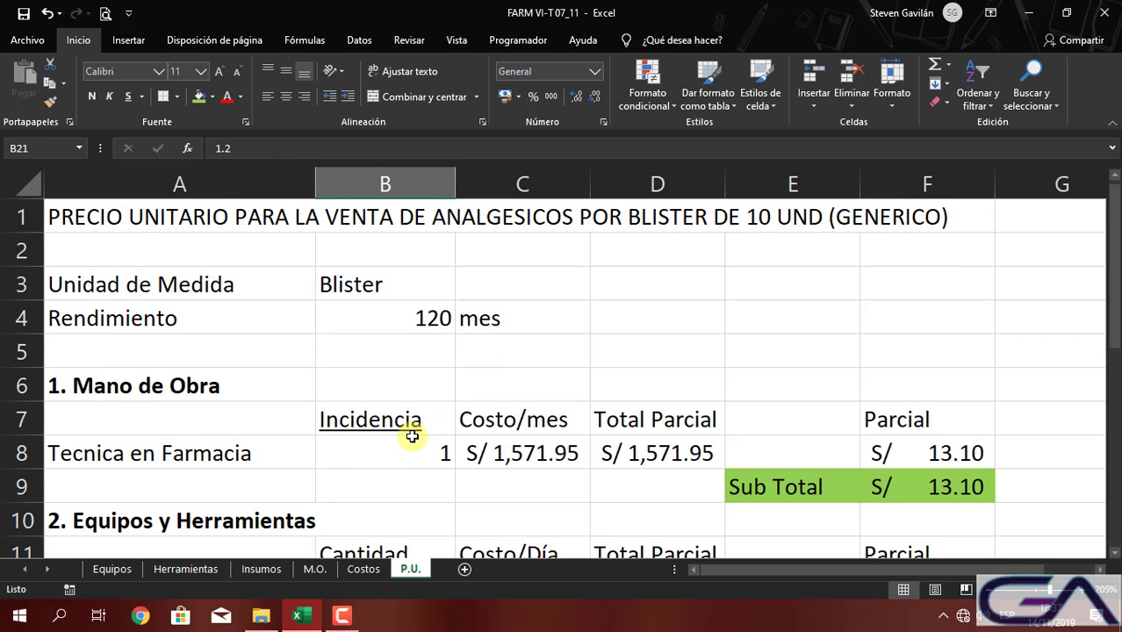
{"action": "left_click", "coordinate": [402, 317]}
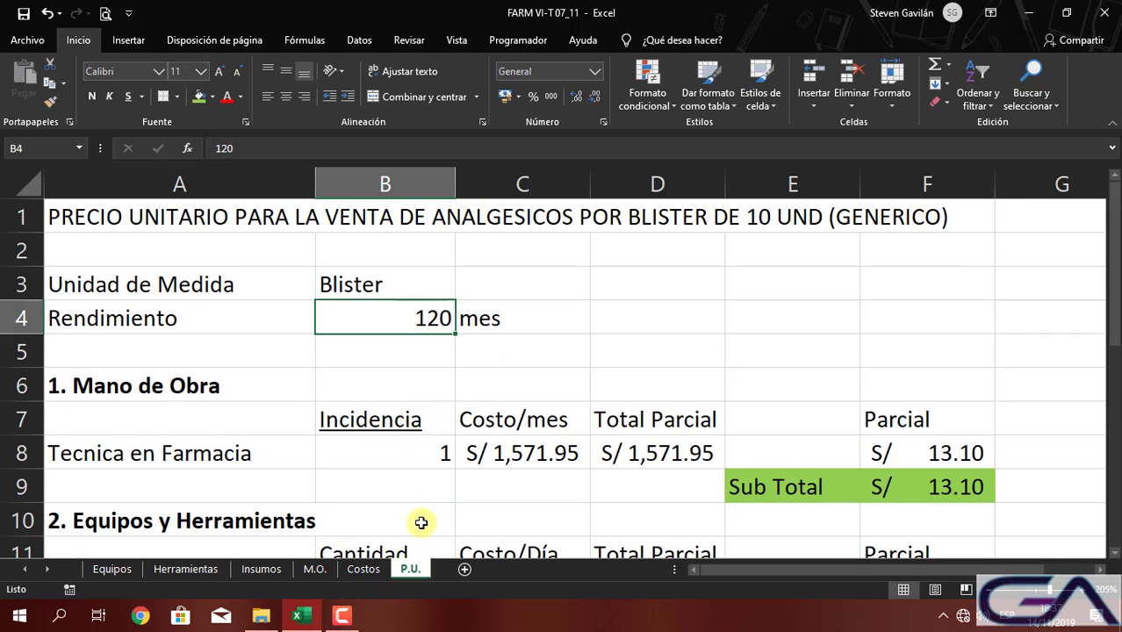
{"action": "scroll", "coordinate": [418, 518], "scroll_direction": "down", "scroll_amount": 7}
{"action": "scroll", "coordinate": [448, 368], "scroll_direction": "up", "scroll_amount": 3}
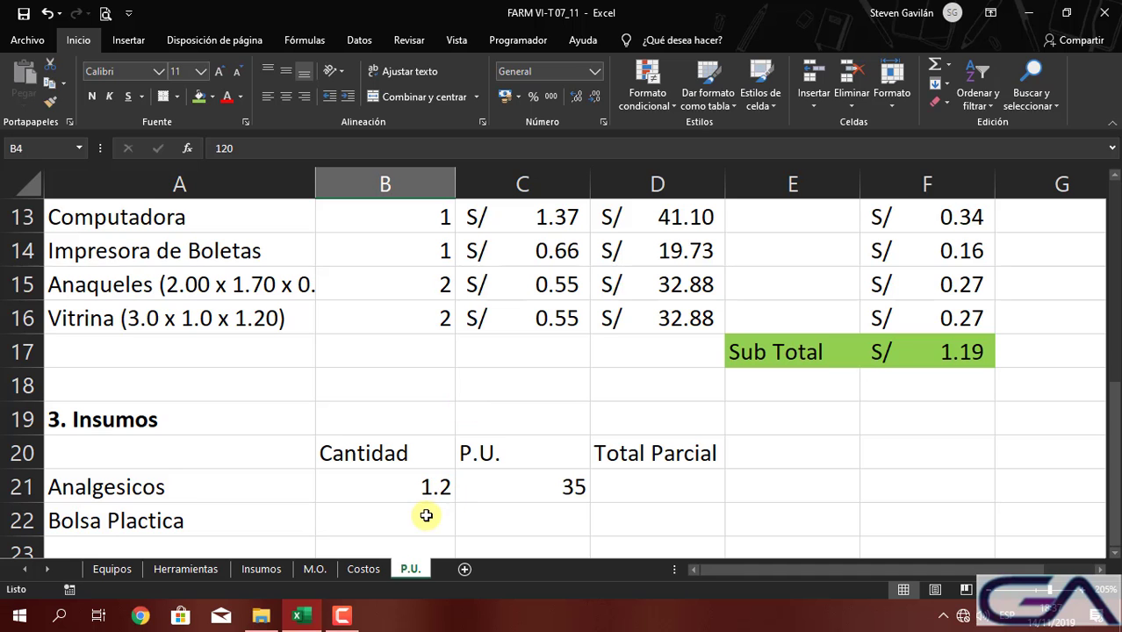
{"action": "scroll", "coordinate": [420, 515], "scroll_direction": "down", "scroll_amount": 1}
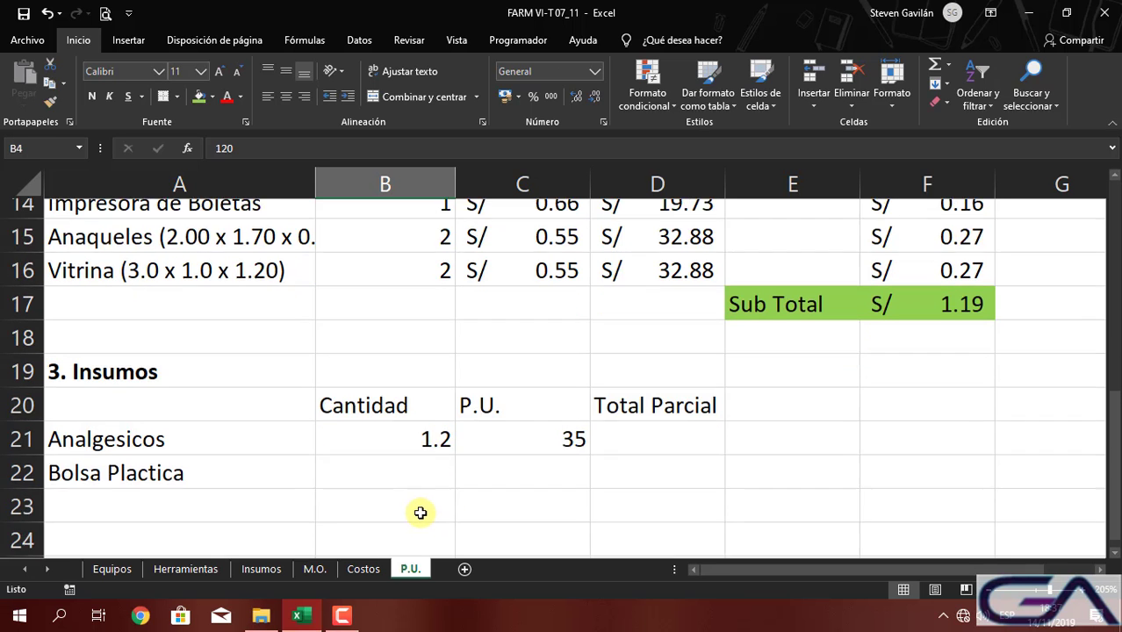
Set the Cantidad of Bolsa Plactica in B22 with a formula referencing the Rendimiento value in B4
{"action": "left_click", "coordinate": [397, 413]}
{"action": "scroll", "coordinate": [431, 463], "scroll_direction": "up", "scroll_amount": 5}
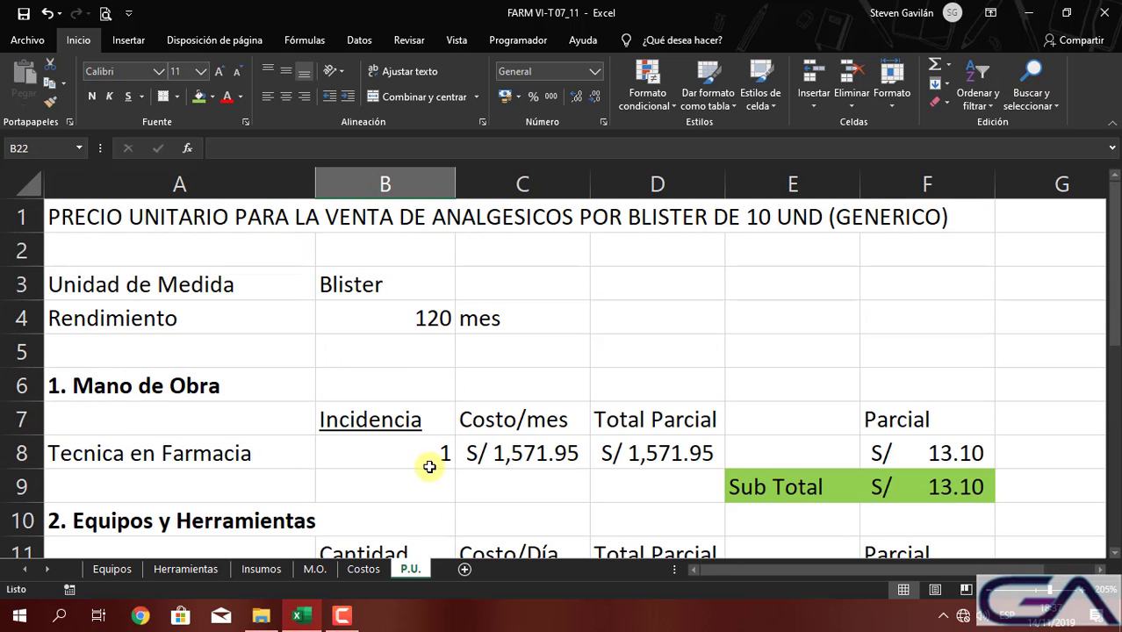
{"action": "scroll", "coordinate": [399, 420], "scroll_direction": "down", "scroll_amount": 6}
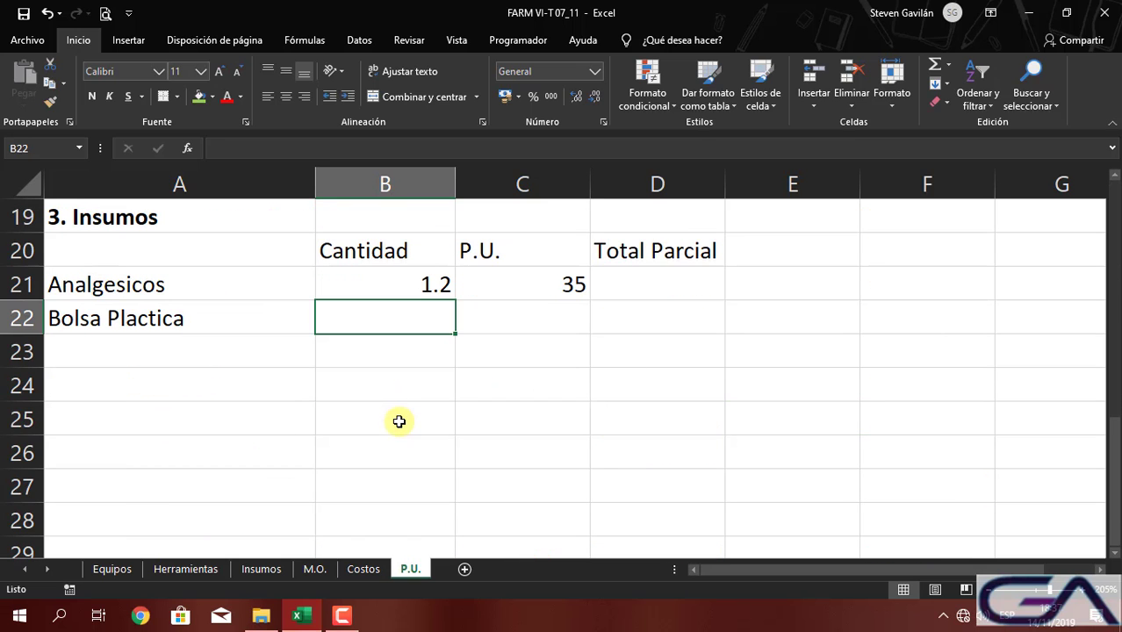
{"action": "type", "text": "120"}
{"action": "key", "text": "BackSpace"}
{"action": "key", "text": "BackSpace"}
{"action": "key", "text": "BackSpace"}
{"action": "type", "text": "="}
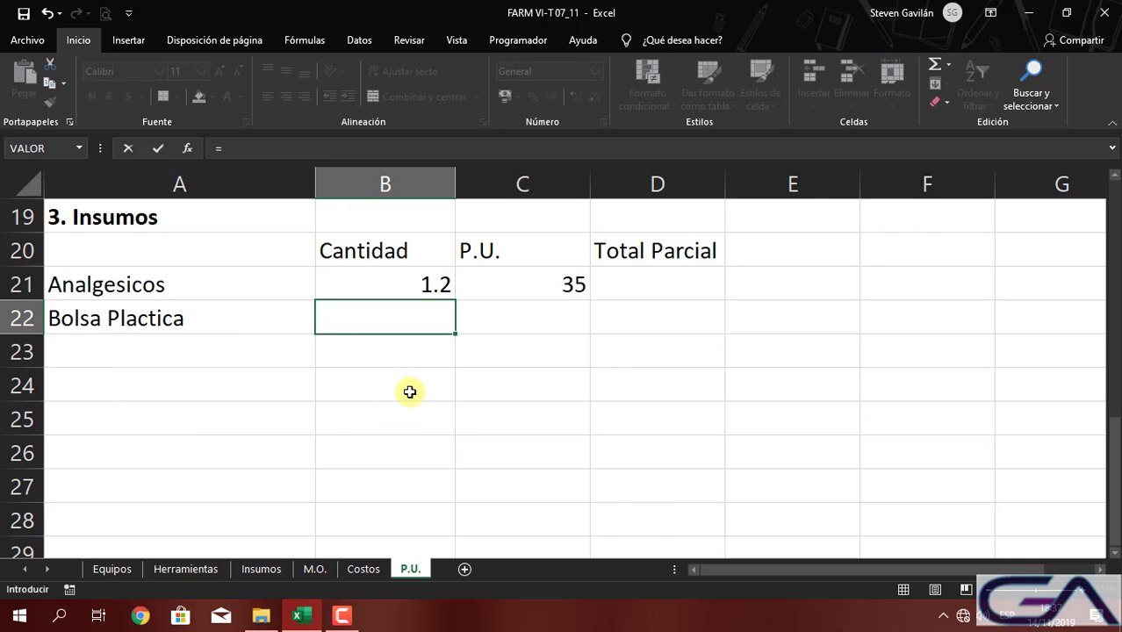
{"action": "scroll", "coordinate": [408, 391], "scroll_direction": "up", "scroll_amount": 6}
{"action": "left_click", "coordinate": [404, 322]}
{"action": "key", "text": "Return"}
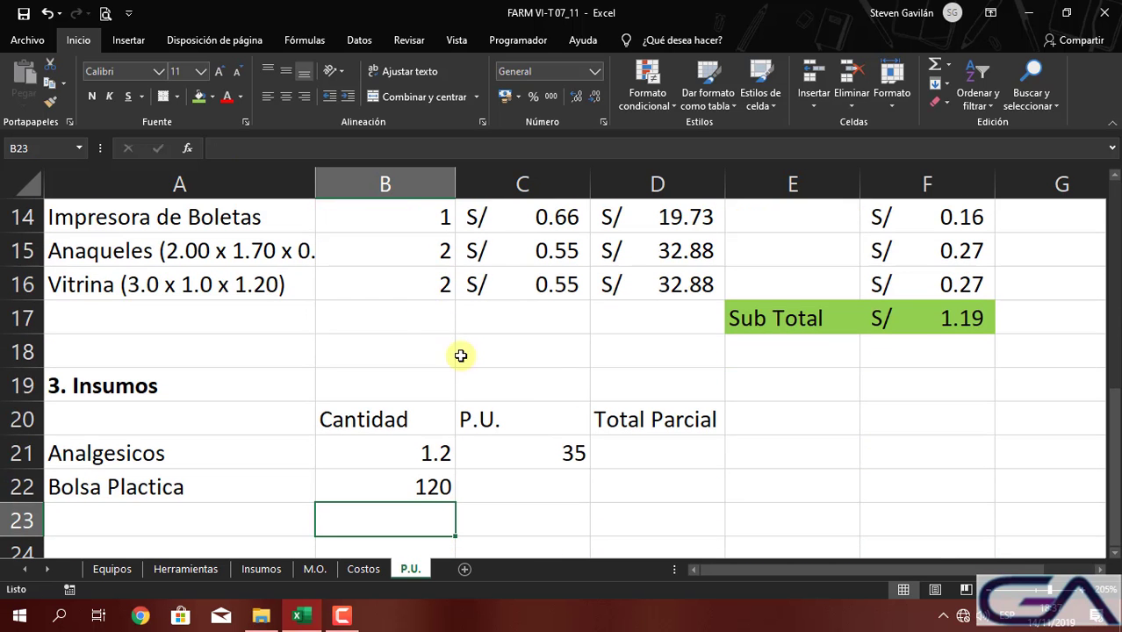
Enter 0.06 as the P.U. of Bolsa Plactica in C22 and give C21:C22 the S/ accounting format
{"action": "left_click", "coordinate": [533, 491]}
{"action": "type", "text": "0."}
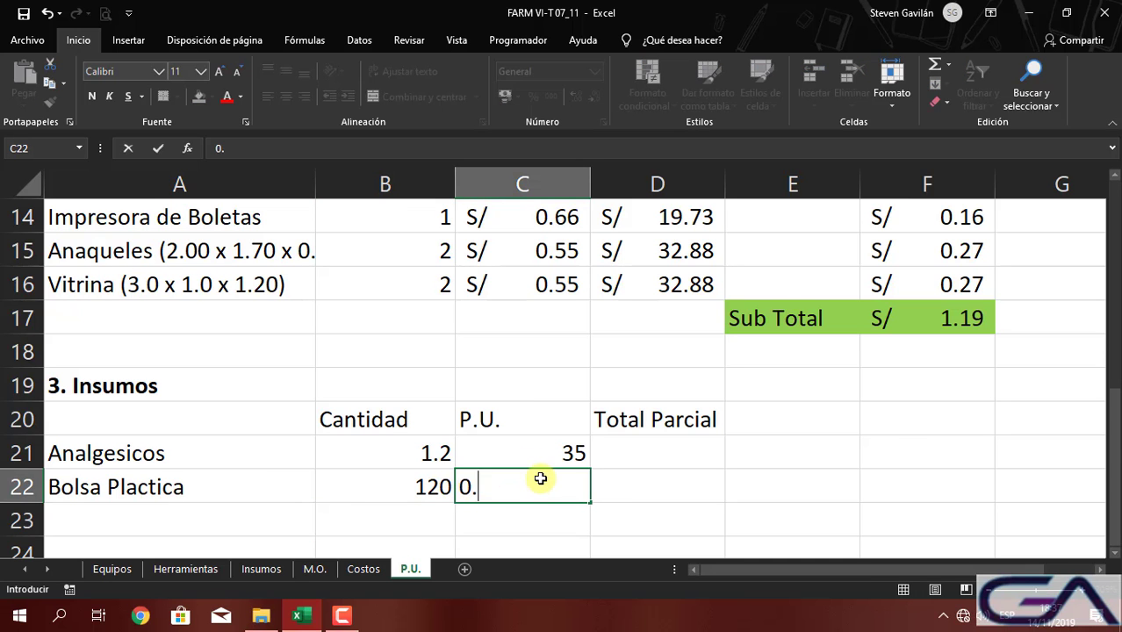
{"action": "type", "text": "06"}
{"action": "key", "text": "Return"}
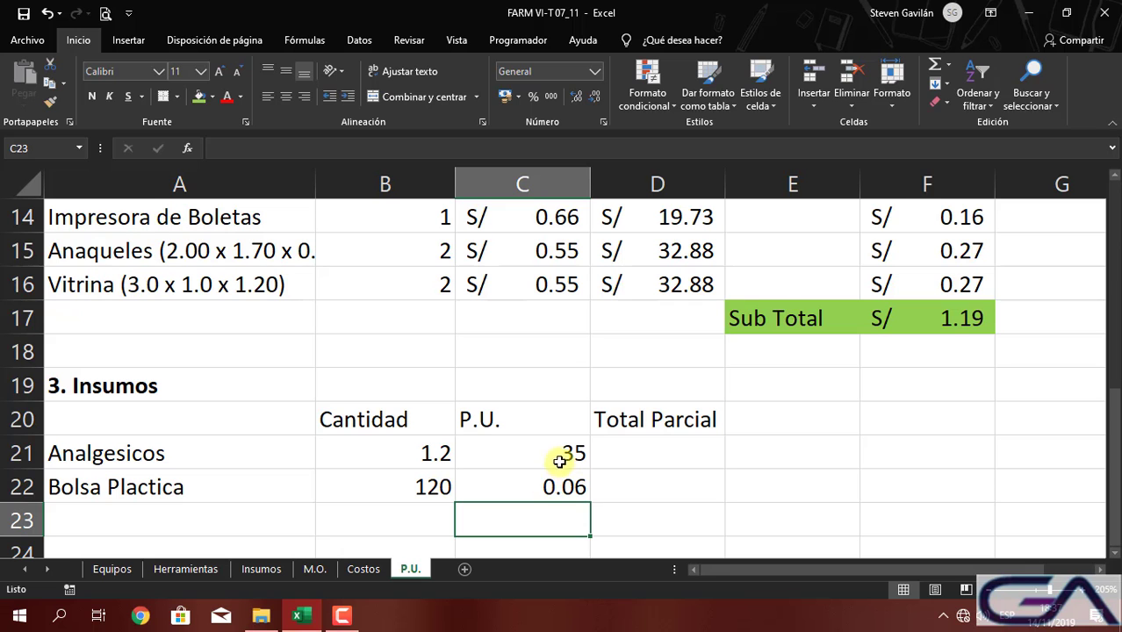
{"action": "left_click_drag", "start_coordinate": [560, 450], "coordinate": [562, 483]}
{"action": "left_click", "coordinate": [502, 97]}
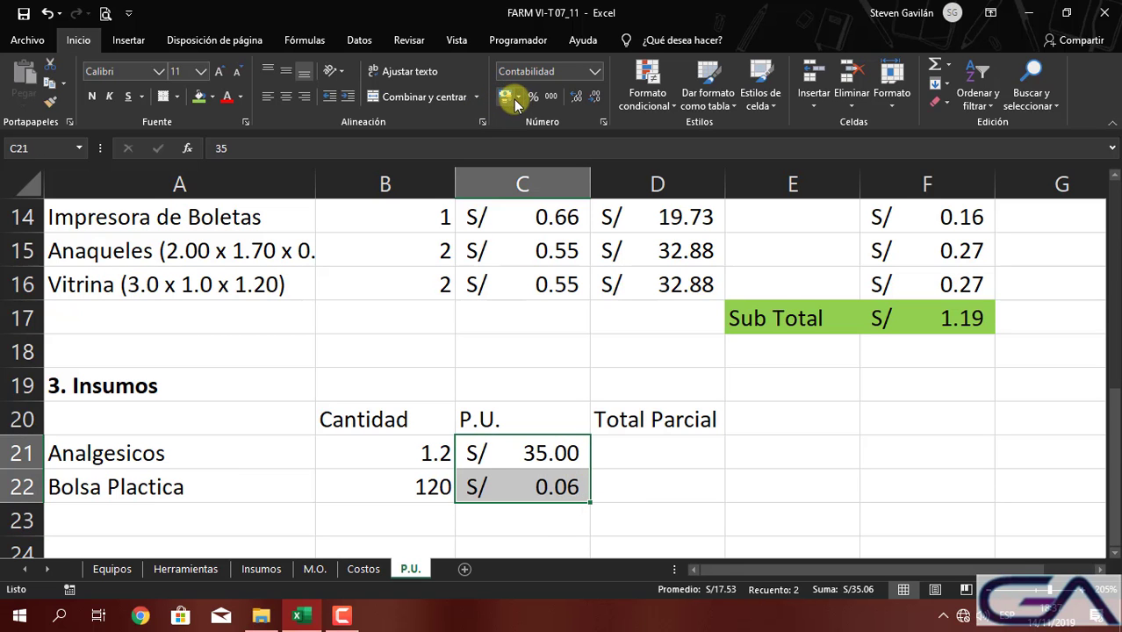
Calculate the Total Parcial in D21 with =C21*B21 and fill the formula down to D22
{"action": "left_click", "coordinate": [628, 510]}
{"action": "left_click", "coordinate": [636, 455]}
{"action": "type", "text": "="}
{"action": "left_click", "coordinate": [565, 448]}
{"action": "type", "text": "*"}
{"action": "left_click", "coordinate": [428, 453]}
{"action": "key", "text": "Return"}
{"action": "left_click", "coordinate": [709, 455]}
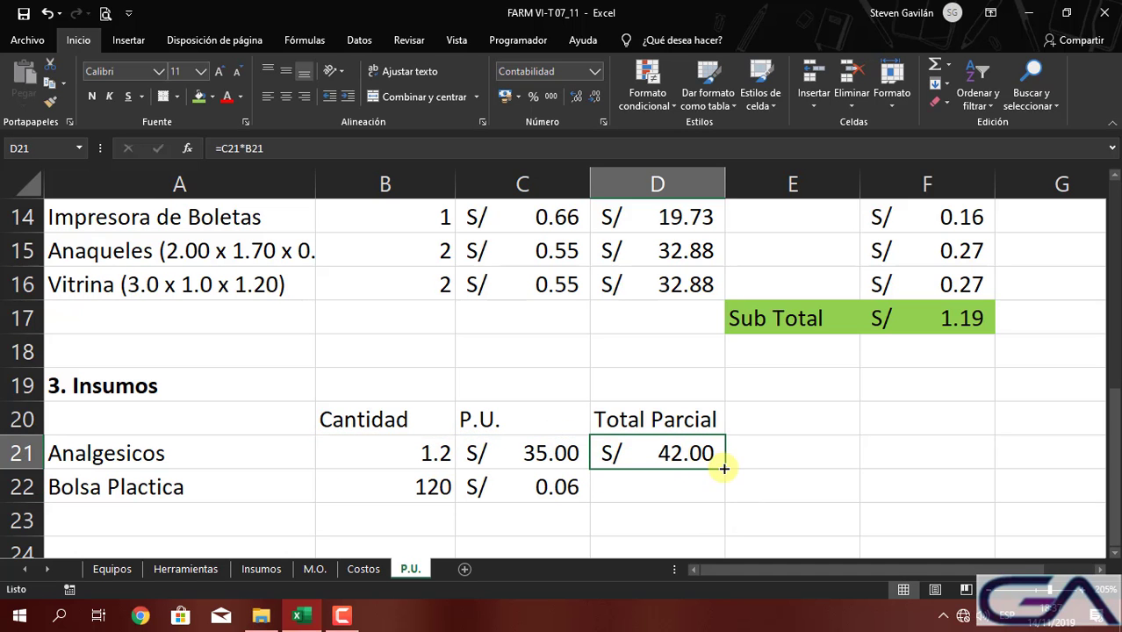
{"action": "left_click_drag", "start_coordinate": [725, 489], "coordinate": [725, 491]}
Copy the "Parcial" header from F7 into F19 of the Insumos section
{"action": "left_click", "coordinate": [753, 460]}
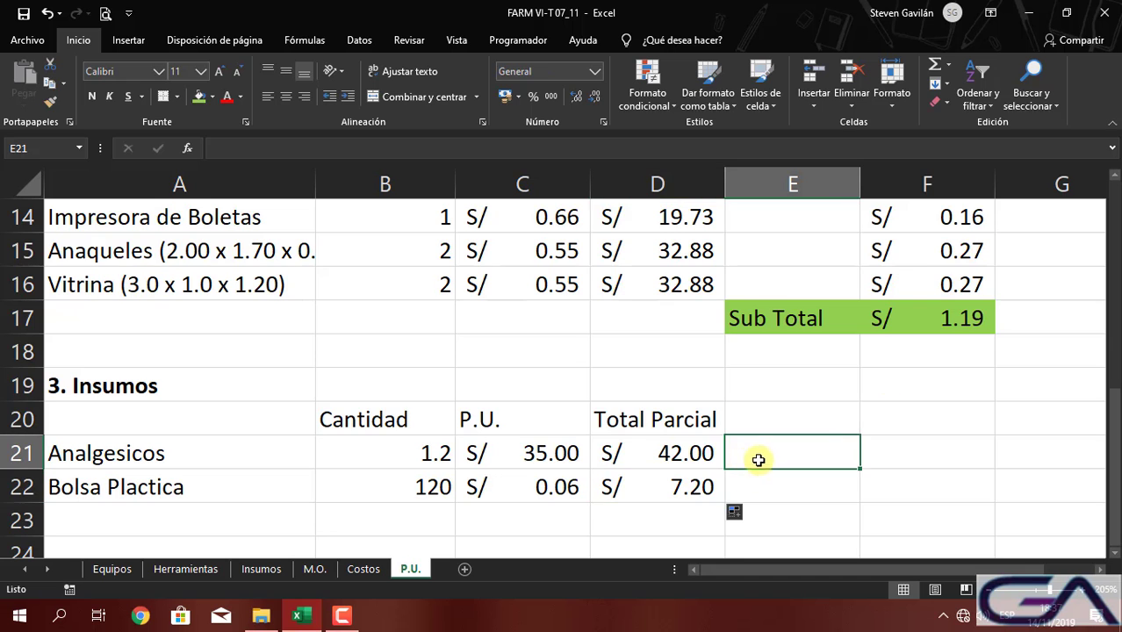
{"action": "scroll", "coordinate": [862, 351], "scroll_direction": "up", "scroll_amount": 4}
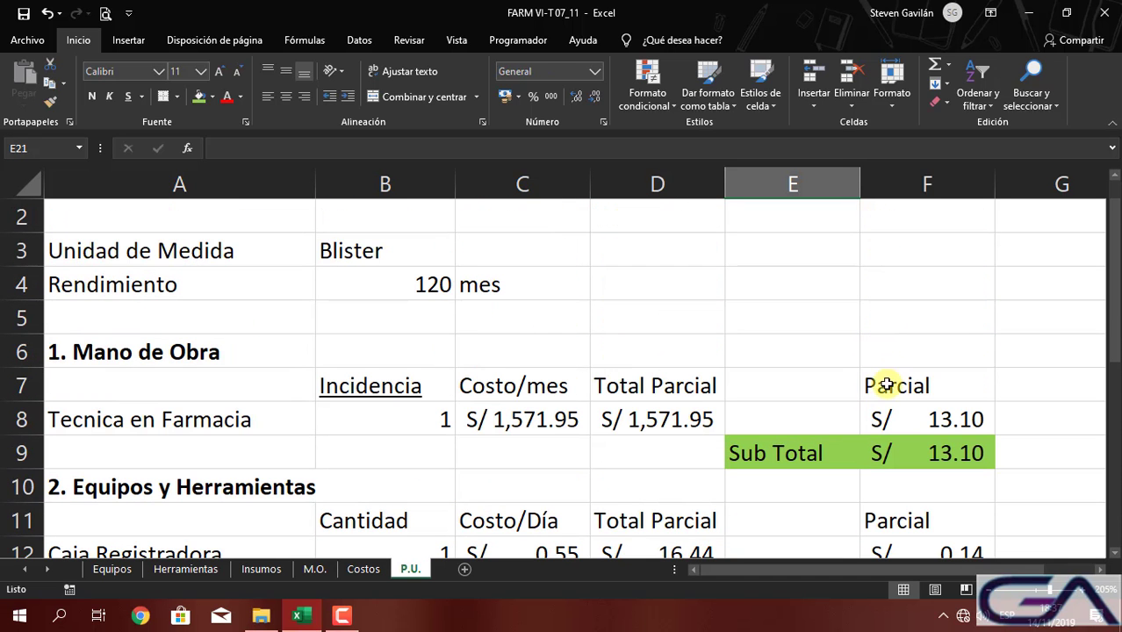
{"action": "left_click", "coordinate": [880, 386]}
{"action": "key", "text": "ctrl+c"}
{"action": "scroll", "coordinate": [819, 431], "scroll_direction": "down", "scroll_amount": 4}
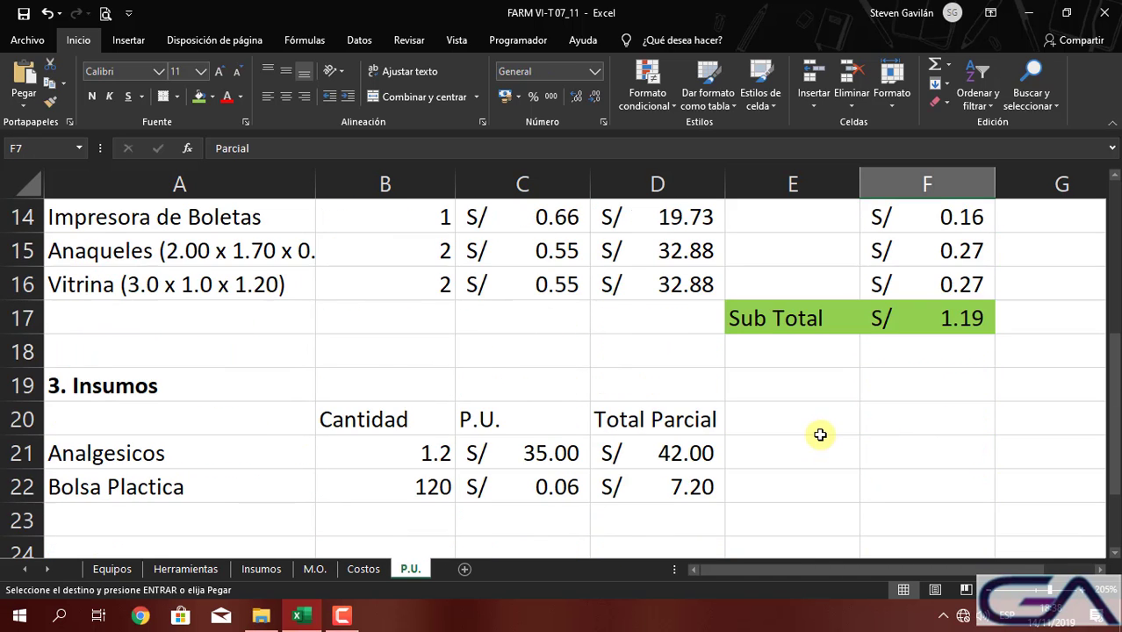
{"action": "scroll", "coordinate": [842, 419], "scroll_direction": "down", "scroll_amount": 2}
{"action": "scroll", "coordinate": [893, 361], "scroll_direction": "up", "scroll_amount": 2}
{"action": "left_click", "coordinate": [889, 384]}
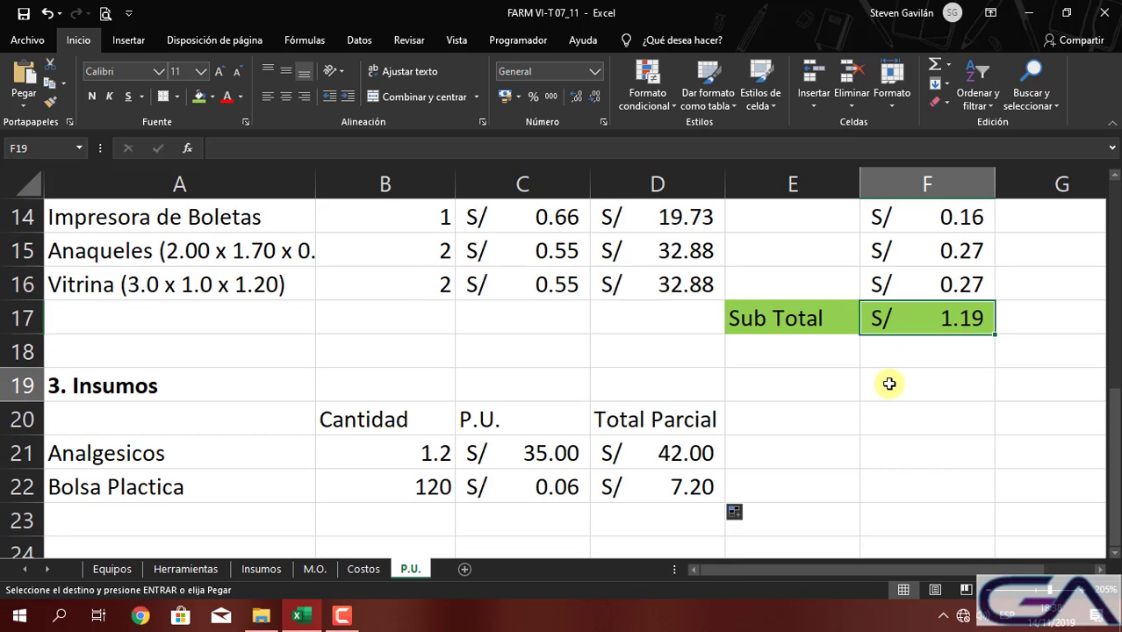
{"action": "key", "text": "ctrl+v"}
Copy the green Sub Total cells E17:F17 to E23:F23 below the supply items
{"action": "left_click_drag", "start_coordinate": [847, 324], "coordinate": [894, 326]}
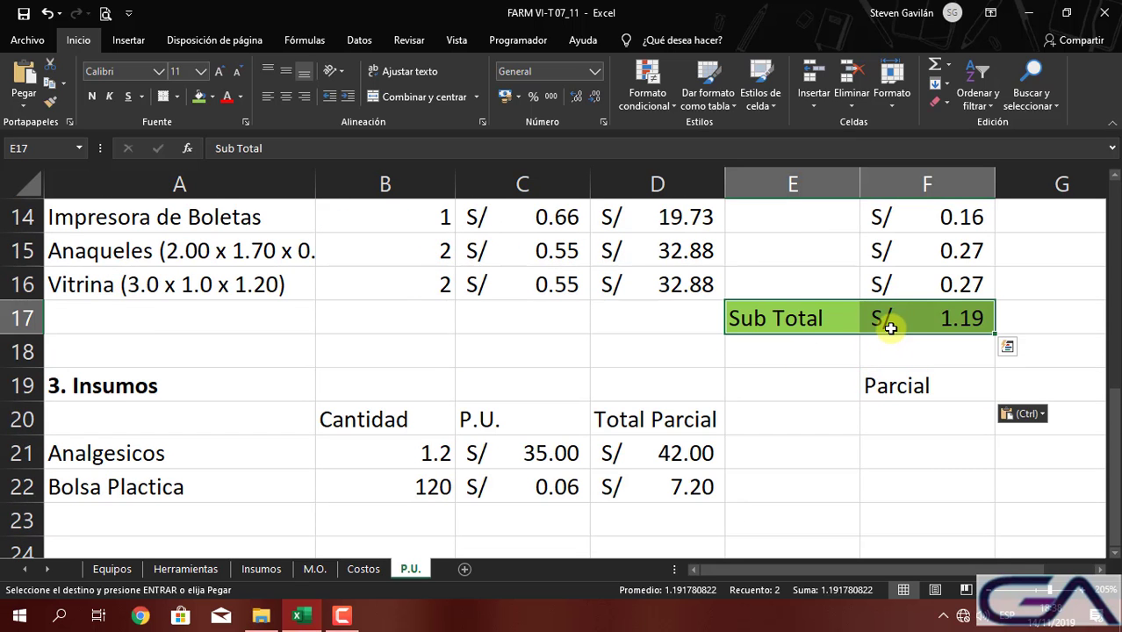
{"action": "key", "text": "ctrl+c"}
{"action": "left_click", "coordinate": [780, 517]}
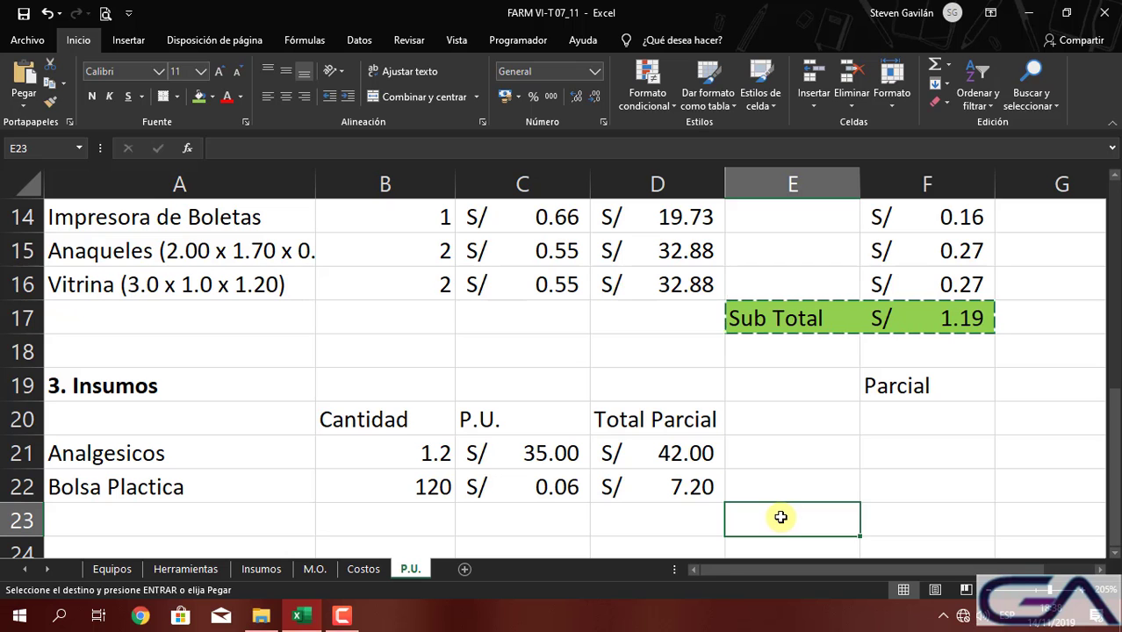
{"action": "key", "text": "ctrl+v"}
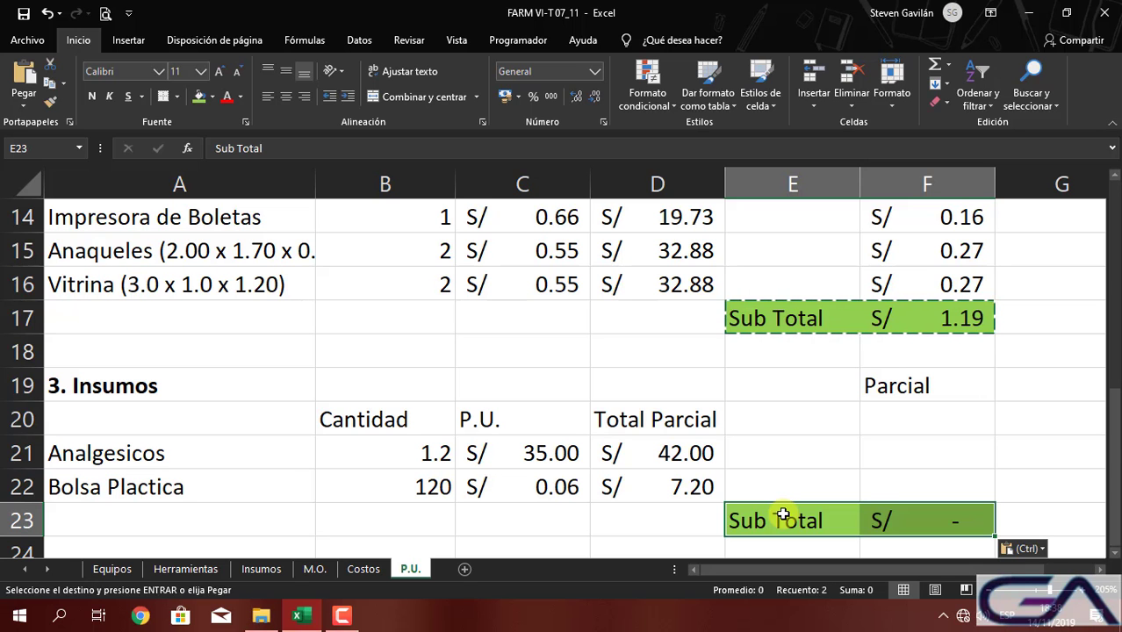
Move the "Parcial" header from F19 down to F20, in line with the other Insumos headers
{"action": "left_click", "coordinate": [634, 420]}
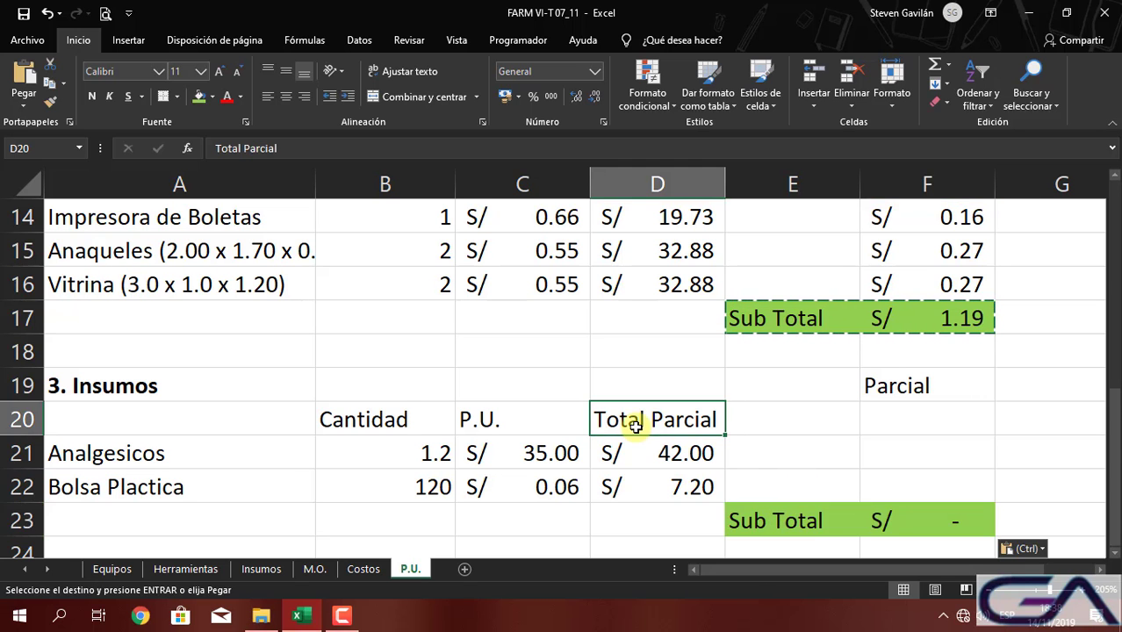
{"action": "scroll", "coordinate": [638, 427], "scroll_direction": "down", "scroll_amount": 1}
{"action": "left_click", "coordinate": [888, 342]}
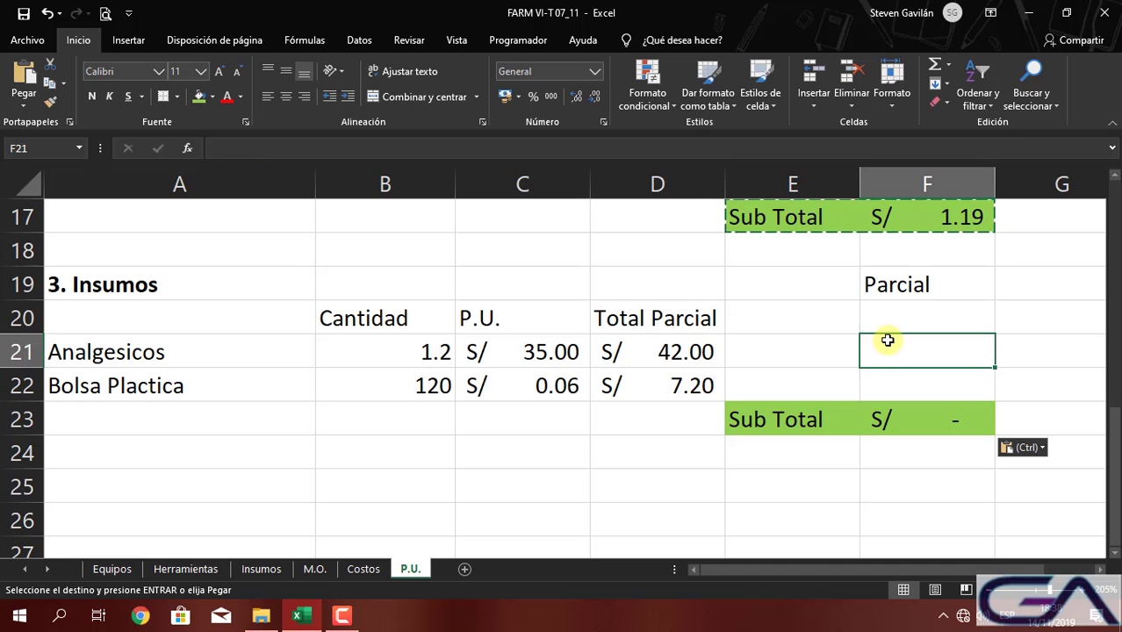
{"action": "left_click", "coordinate": [882, 288]}
{"action": "left_click_drag", "start_coordinate": [891, 301], "coordinate": [896, 328]}
Calculate the Parcial in F21 as D21 divided by an absolute reference to Rendimiento, =D21/$B$4, and fill it down to F22
{"action": "left_click", "coordinate": [893, 343]}
{"action": "type", "text": "="}
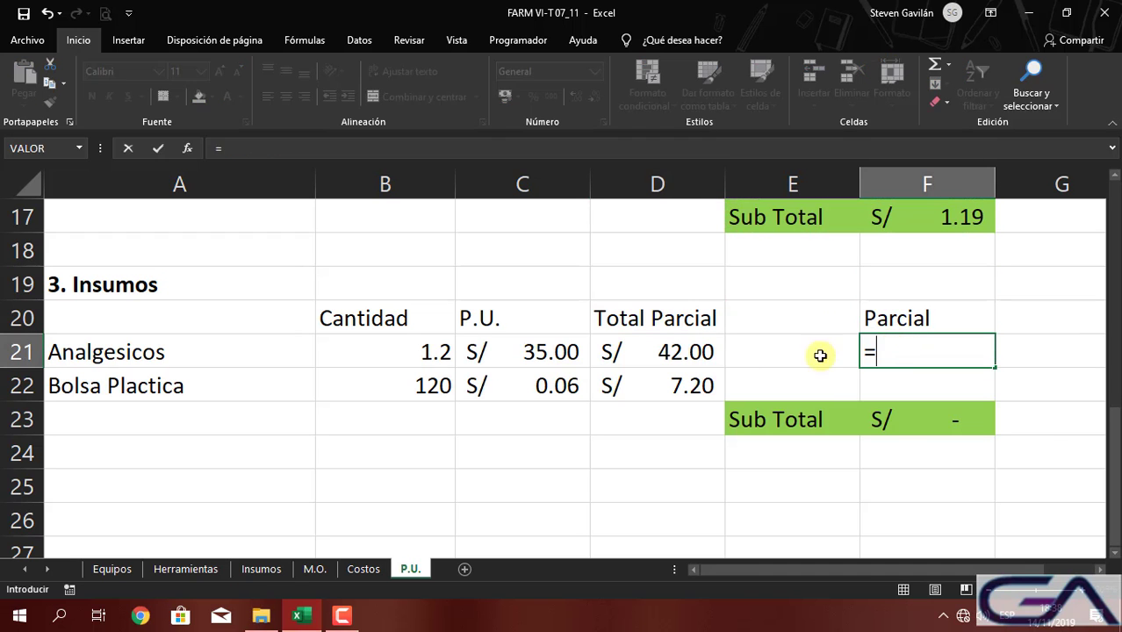
{"action": "left_click", "coordinate": [676, 353]}
{"action": "scroll", "coordinate": [631, 355], "scroll_direction": "up", "scroll_amount": 5}
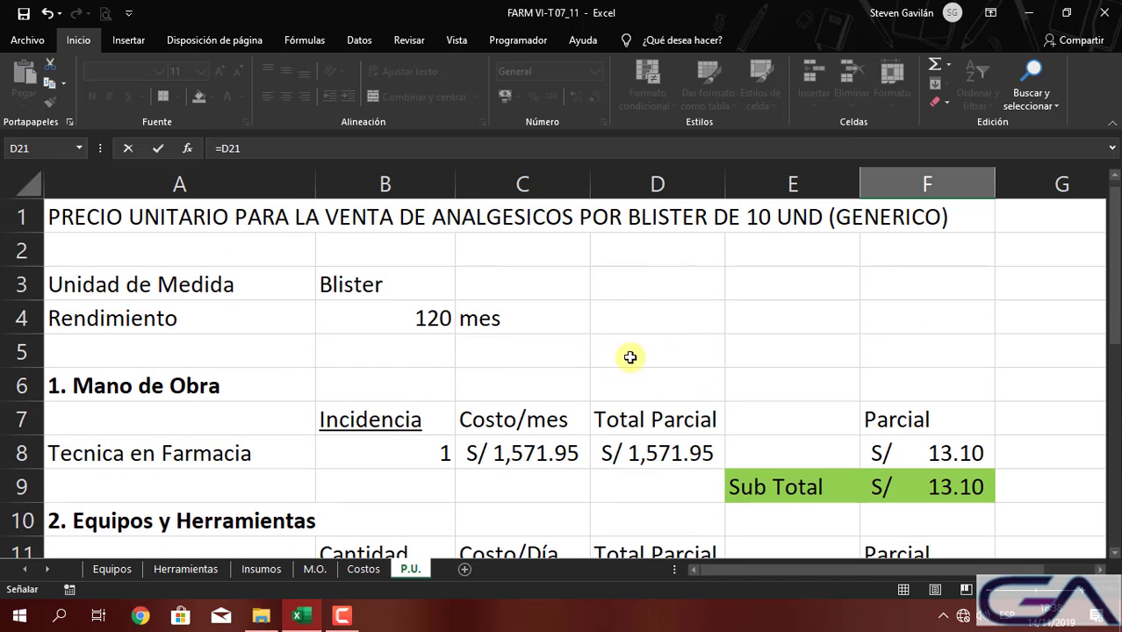
{"action": "type", "text": "/"}
{"action": "left_click", "coordinate": [437, 316]}
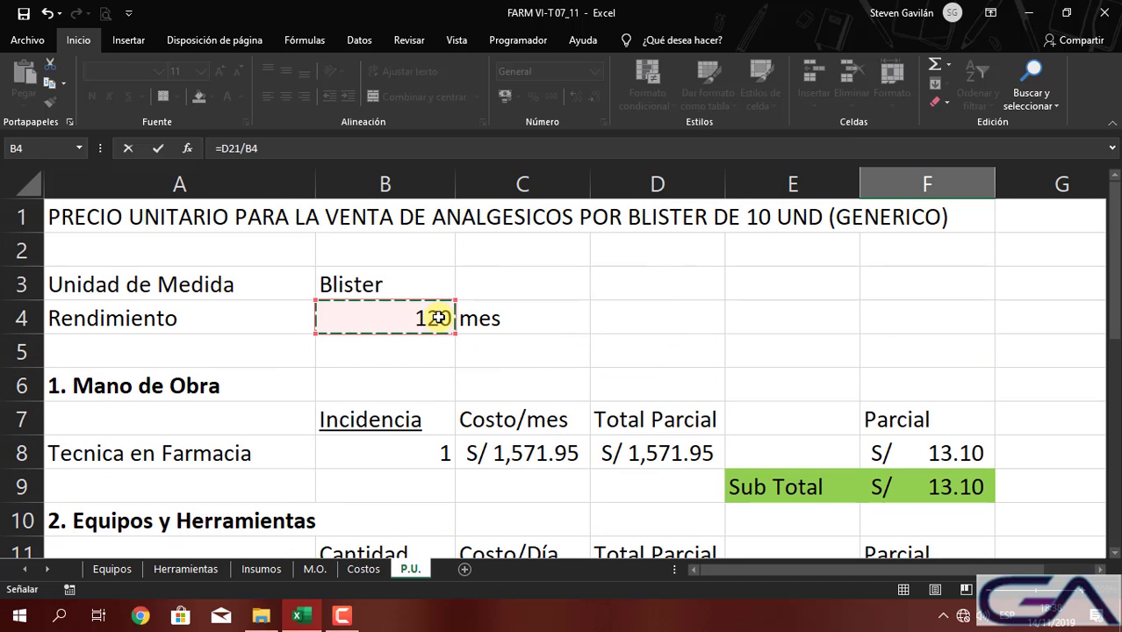
{"action": "key", "text": "F4"}
{"action": "scroll", "coordinate": [443, 316], "scroll_direction": "down", "scroll_amount": 5}
{"action": "key", "text": "Return"}
{"action": "left_click", "coordinate": [959, 384]}
{"action": "left_click_drag", "start_coordinate": [992, 400], "coordinate": [995, 425]}
{"action": "left_click", "coordinate": [879, 521]}
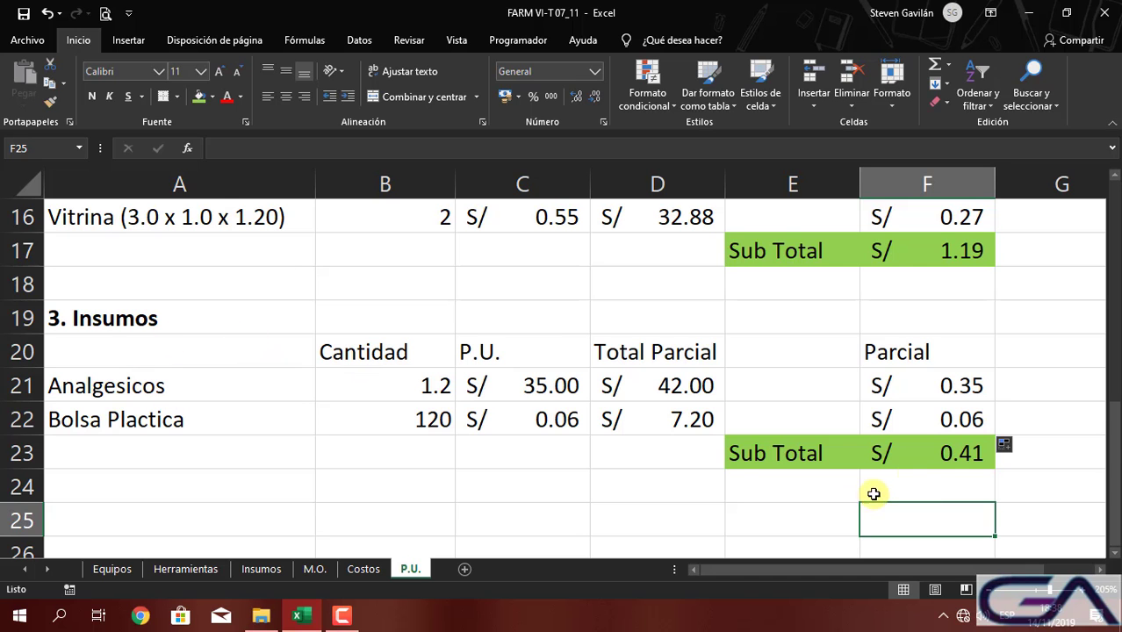
{"action": "left_click", "coordinate": [932, 455]}
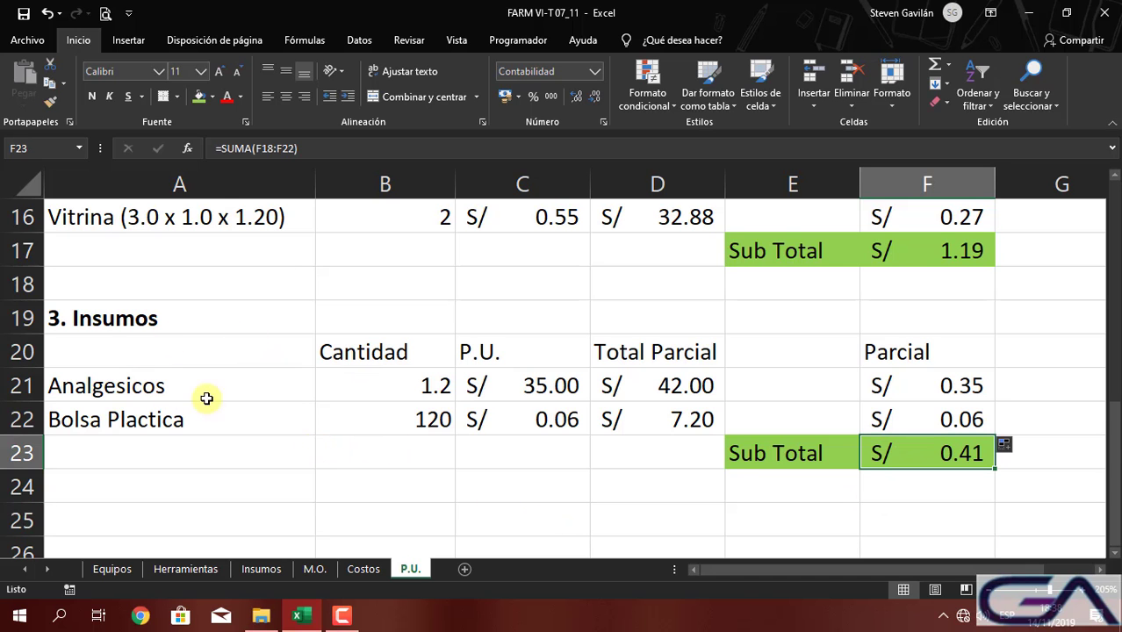
{"action": "scroll", "coordinate": [279, 393], "scroll_direction": "down", "scroll_amount": 1}
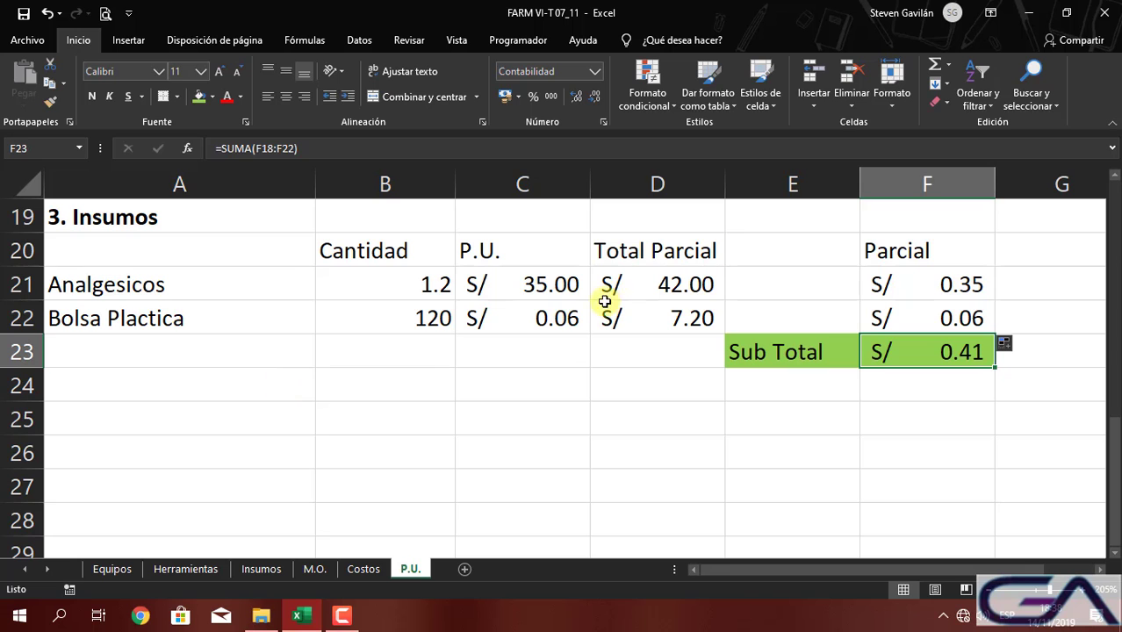
{"action": "left_click", "coordinate": [541, 295]}
{"action": "left_click", "coordinate": [75, 228]}
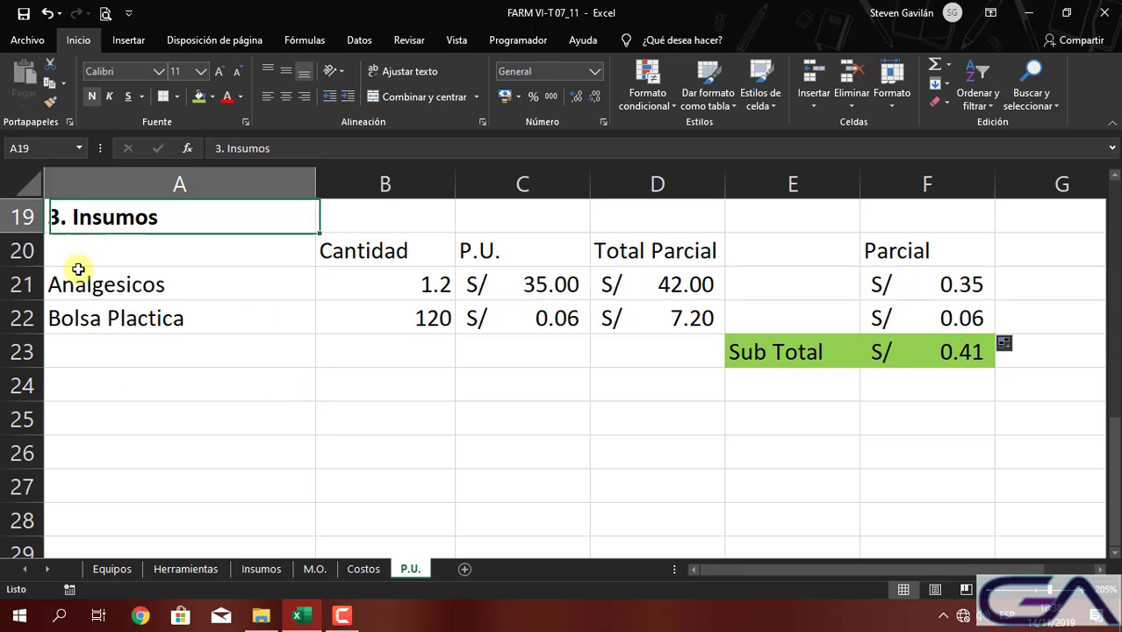
{"action": "left_click", "coordinate": [104, 376]}
{"action": "type", "text": "4."}
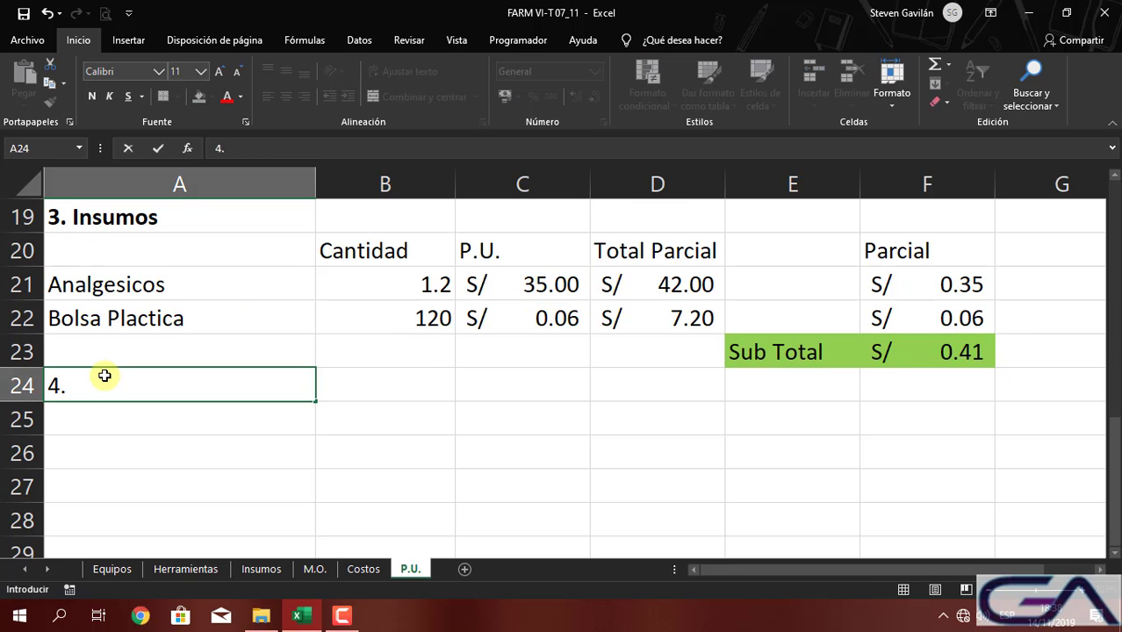
{"action": "key", "text": "Escape"}
Enter the section heading "4. Gastos Generales y Administrativos" in A25 and make it bold
{"action": "left_click", "coordinate": [88, 425]}
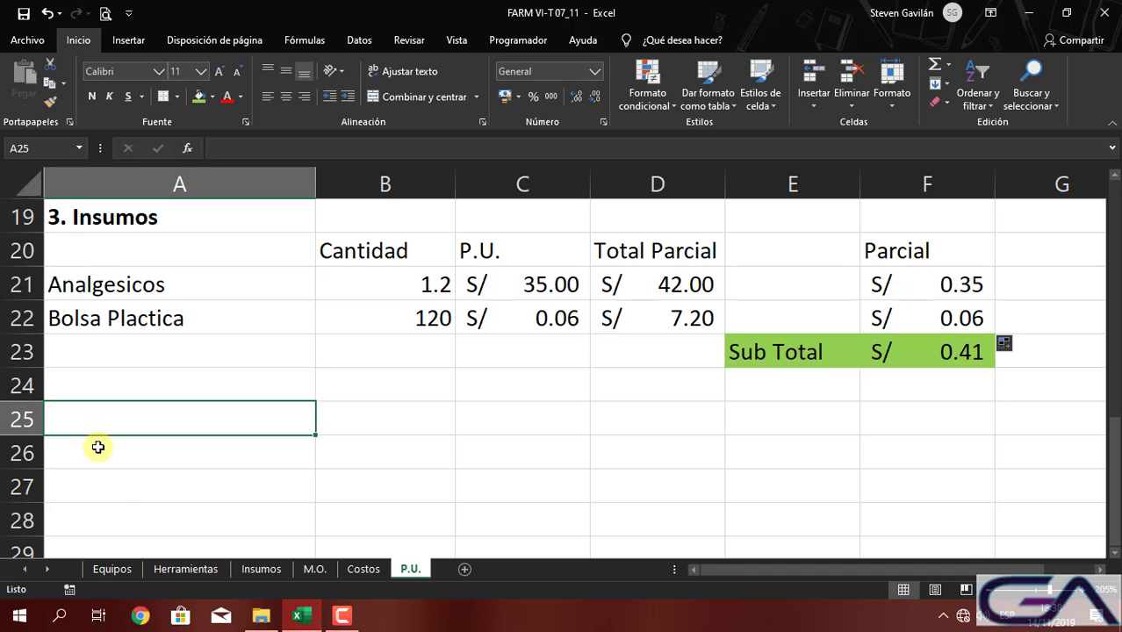
{"action": "type", "text": "4."}
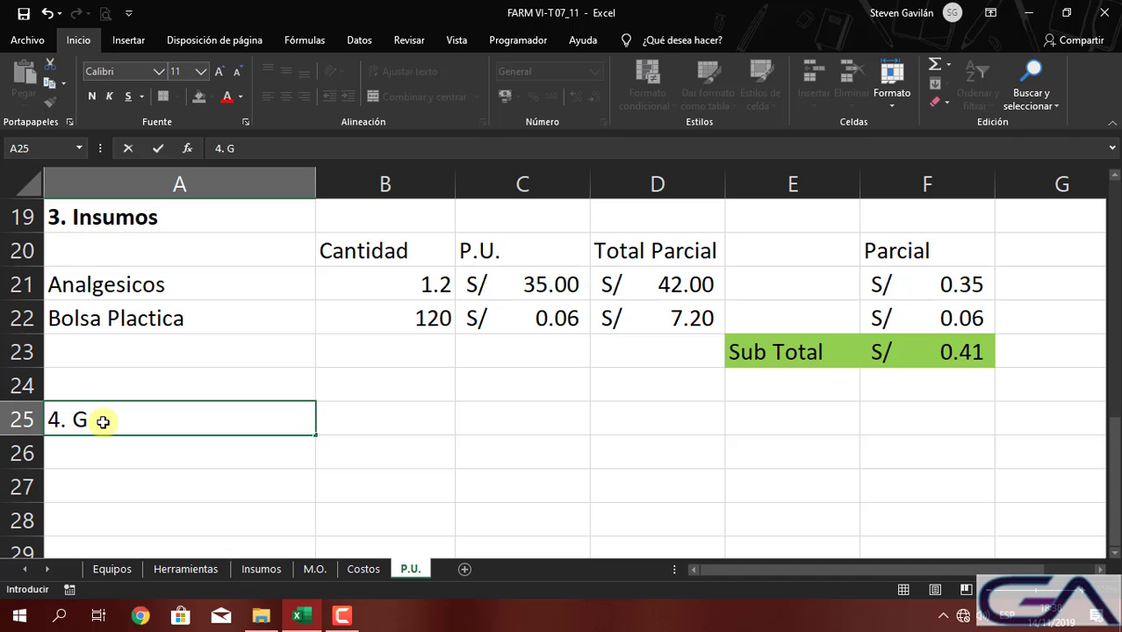
{"action": "type", "text": "Generales y Administra"}
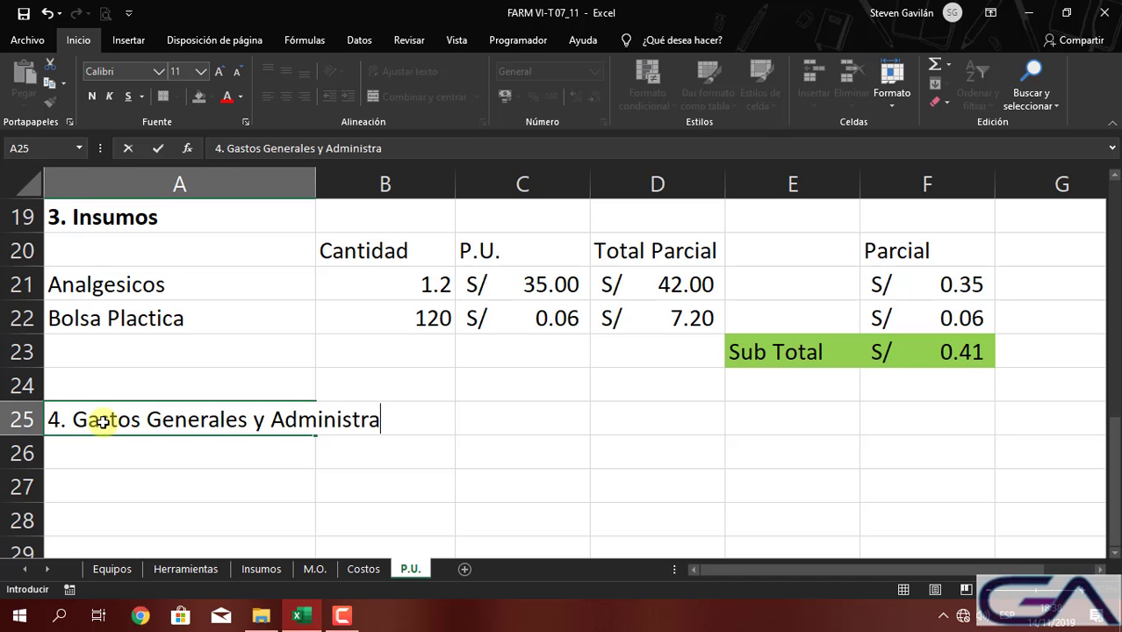
{"action": "type", "text": "tivos"}
{"action": "key", "text": "Return"}
{"action": "key", "text": "Return"}
{"action": "left_click", "coordinate": [176, 428]}
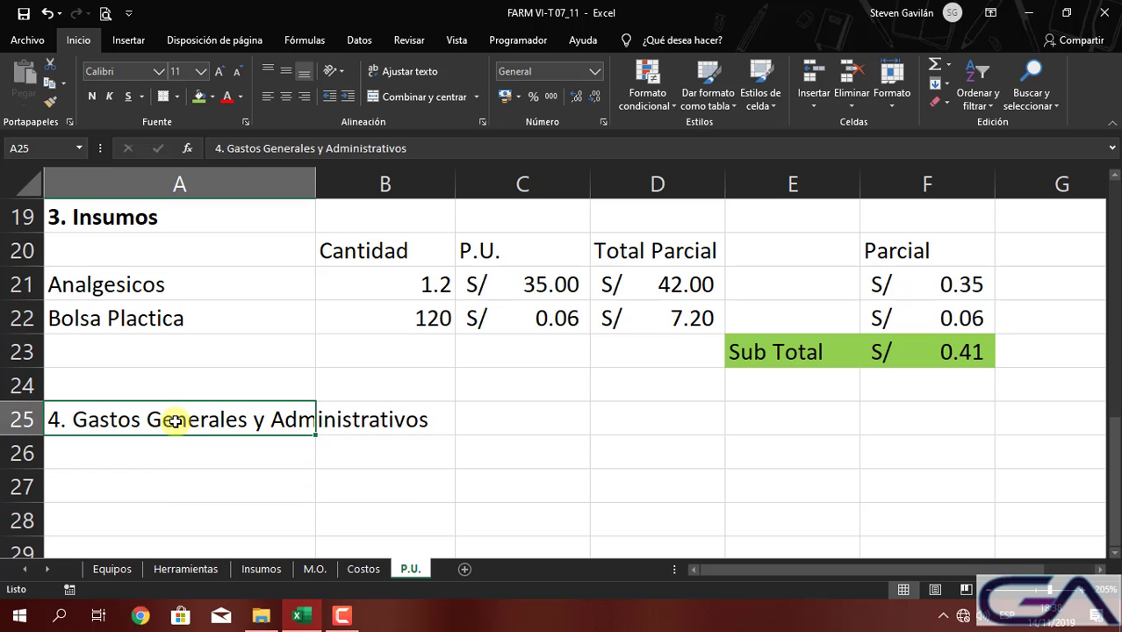
{"action": "key", "text": "ctrl+n"}
{"action": "left_click", "coordinate": [270, 352]}
{"action": "left_click", "coordinate": [171, 284]}
{"action": "left_click", "coordinate": [232, 456]}
{"action": "scroll", "coordinate": [263, 439], "scroll_direction": "down", "scroll_amount": 1}
{"action": "scroll", "coordinate": [358, 366], "scroll_direction": "up", "scroll_amount": 1}
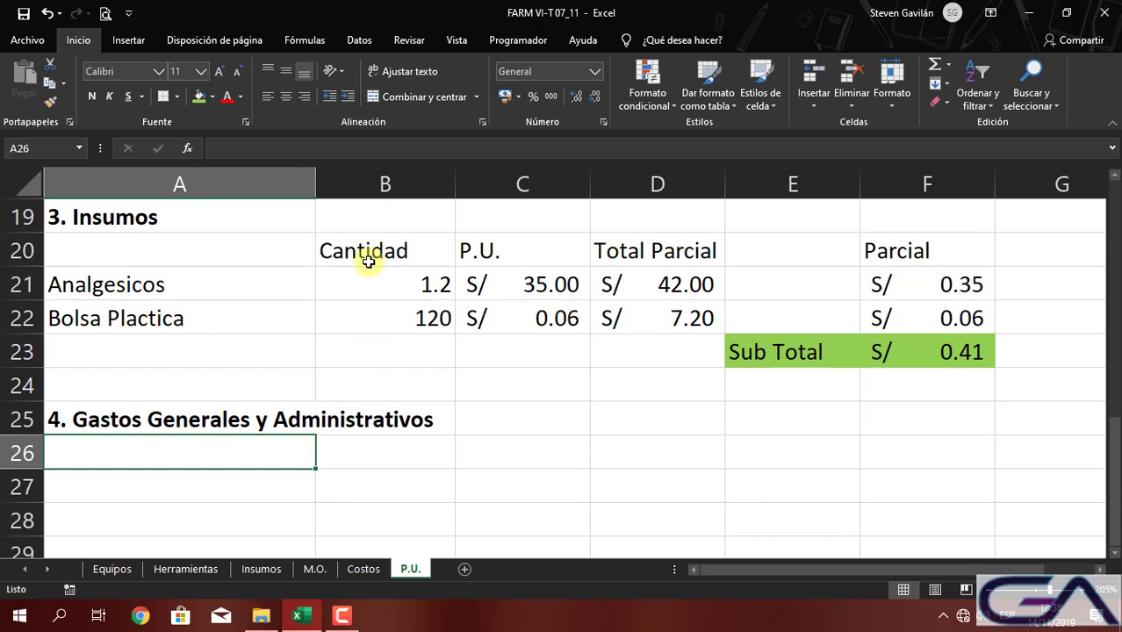
Copy the "Cantidad", "P.U." and "Total Parcial" headers from B20:D20 into B27:D27 of the Gastos Generales section
{"action": "left_click", "coordinate": [368, 256]}
{"action": "left_click", "coordinate": [373, 471]}
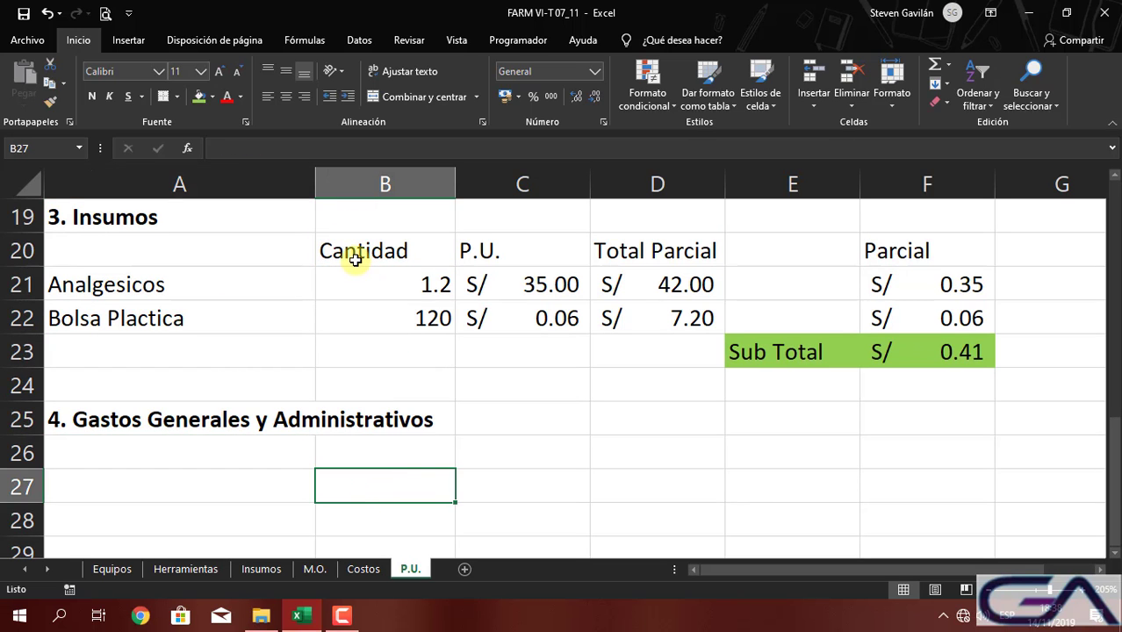
{"action": "left_click", "coordinate": [353, 260]}
{"action": "key", "text": "ctrl+c"}
{"action": "left_click", "coordinate": [370, 474]}
{"action": "key", "text": "ctrl+v"}
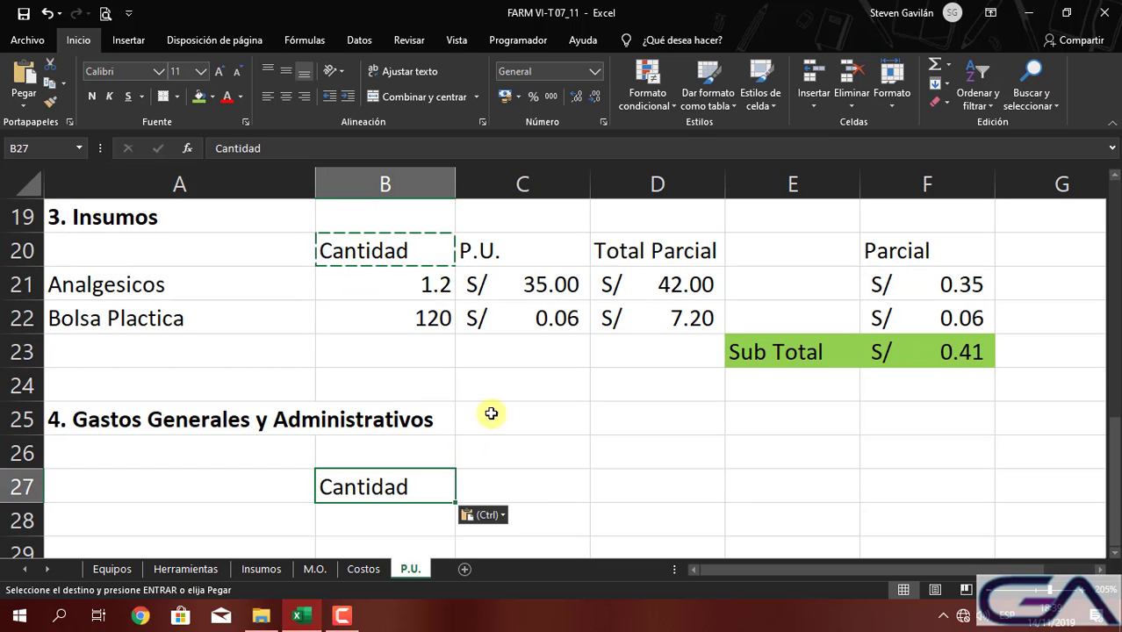
{"action": "left_click_drag", "start_coordinate": [489, 253], "coordinate": [619, 253]}
{"action": "key", "text": "ctrl+c"}
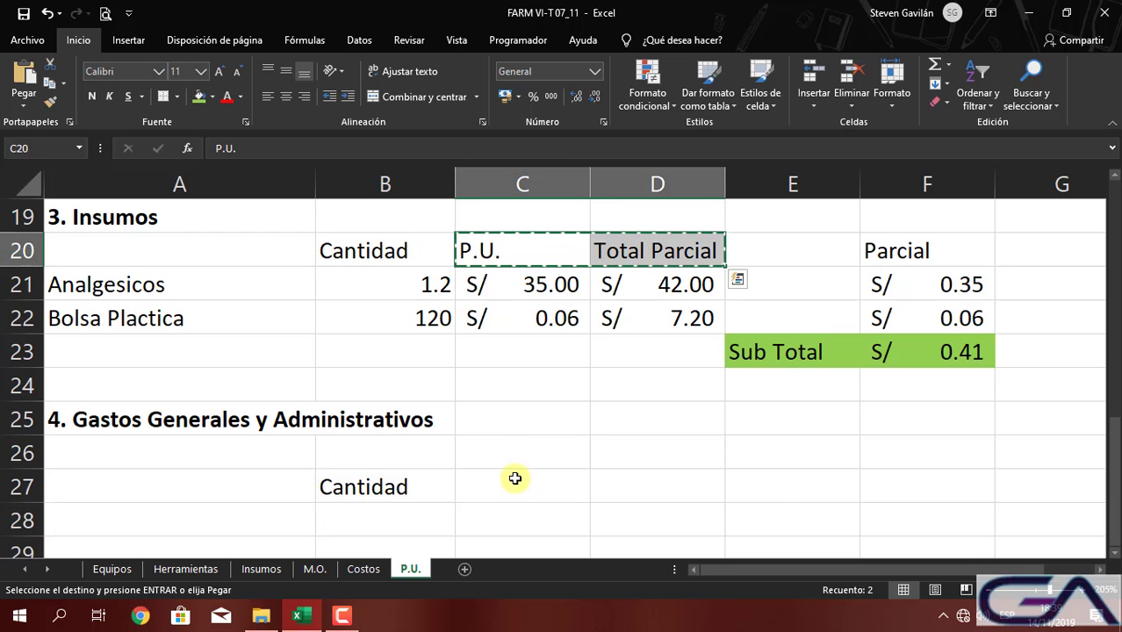
{"action": "left_click", "coordinate": [496, 479]}
{"action": "key", "text": "ctrl+v"}
{"action": "left_click", "coordinate": [496, 390]}
{"action": "left_click", "coordinate": [231, 507]}
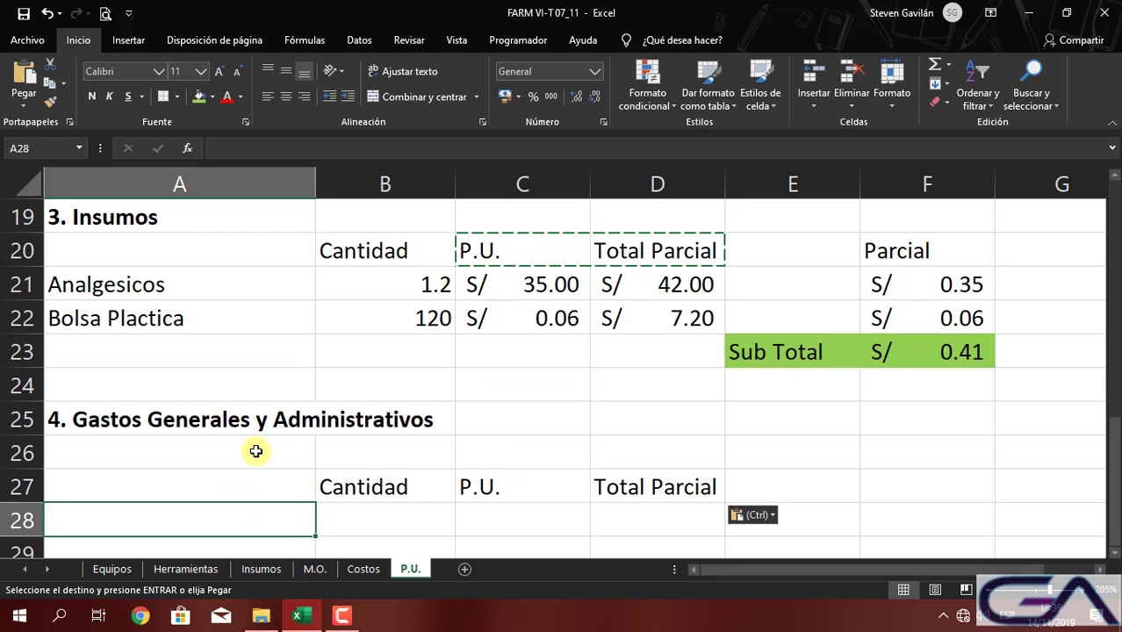
Delete the empty row 26 between the Gastos Generales heading and its column headers
{"action": "scroll", "coordinate": [263, 439], "scroll_direction": "down", "scroll_amount": 1}
{"action": "scroll", "coordinate": [290, 386], "scroll_direction": "up", "scroll_amount": 4}
{"action": "scroll", "coordinate": [287, 410], "scroll_direction": "down", "scroll_amount": 3}
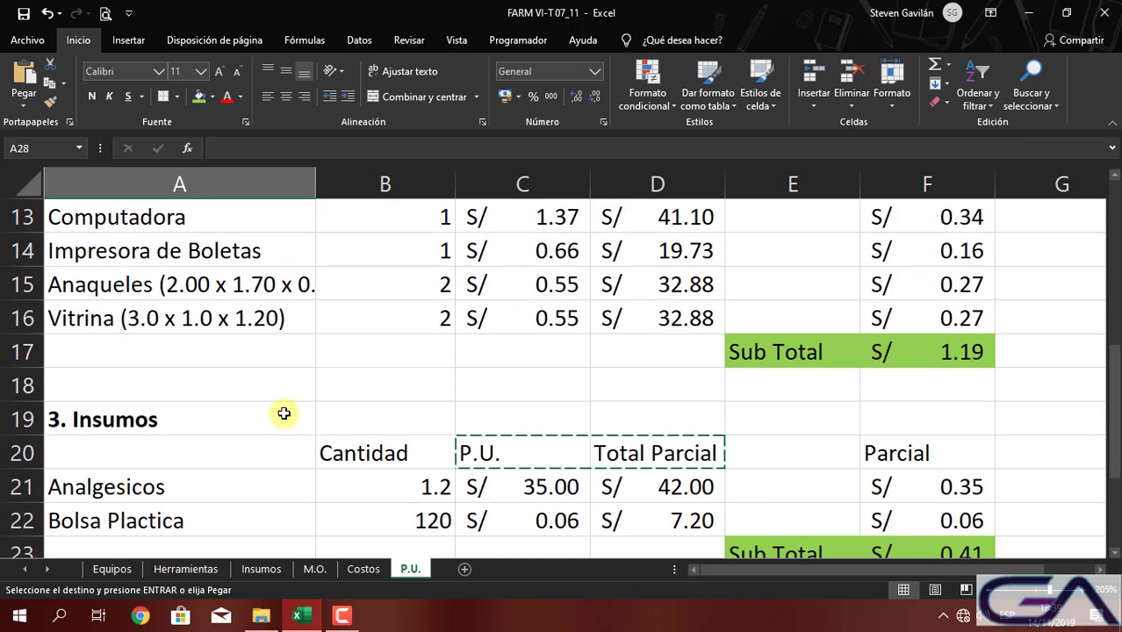
{"action": "left_click", "coordinate": [19, 453]}
{"action": "right_click", "coordinate": [9, 450]}
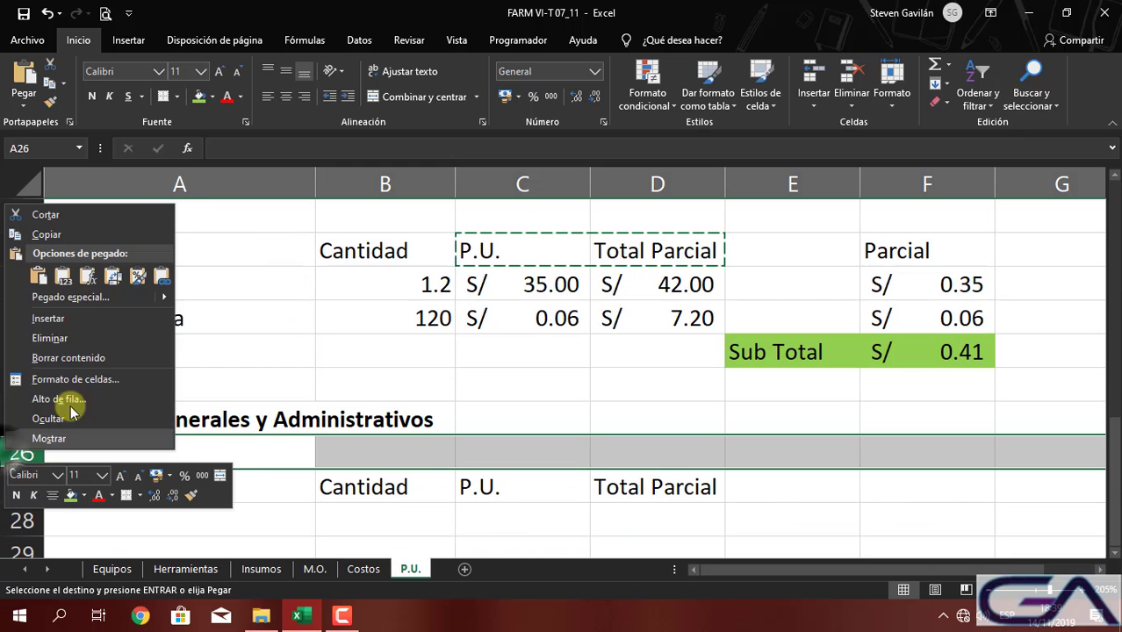
{"action": "left_click", "coordinate": [79, 337]}
List the overhead items Local, Energia Electrica, Agua and Contador in A27:A30
{"action": "left_click", "coordinate": [239, 488]}
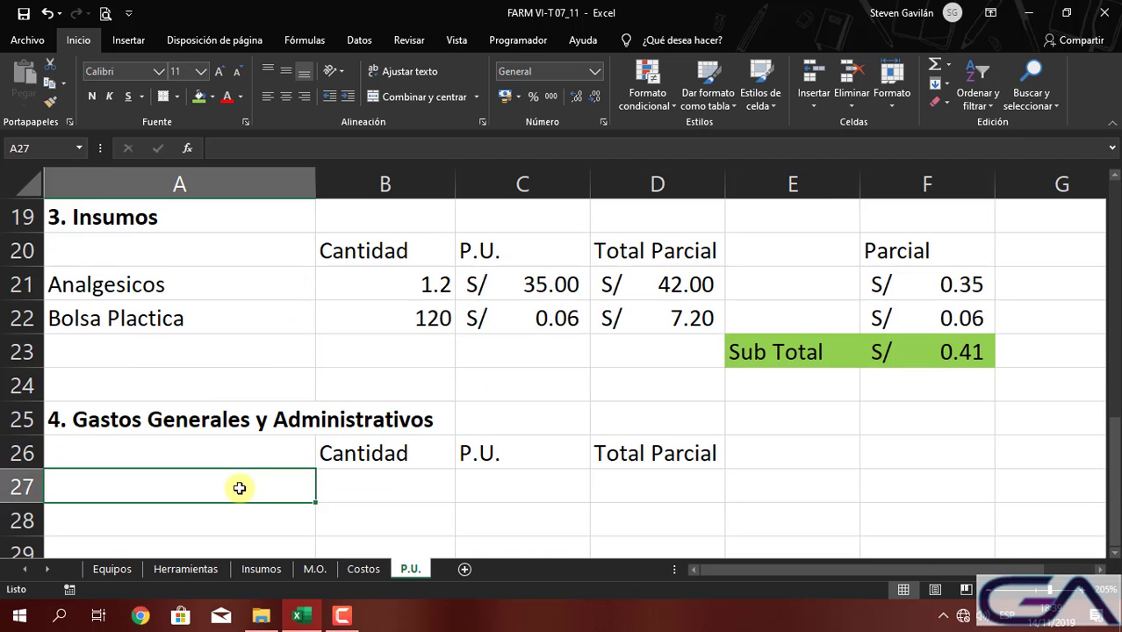
{"action": "type", "text": "Local"}
{"action": "key", "text": "Return"}
{"action": "type", "text": "Energia Elect"}
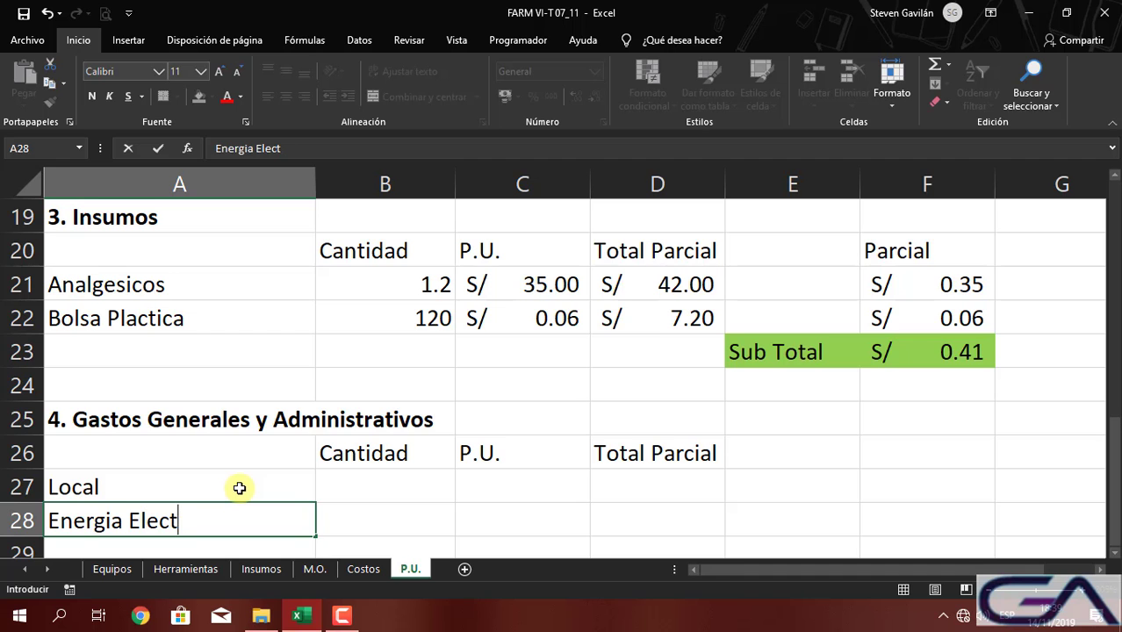
{"action": "key", "text": "Return"}
{"action": "type", "text": "Agua"}
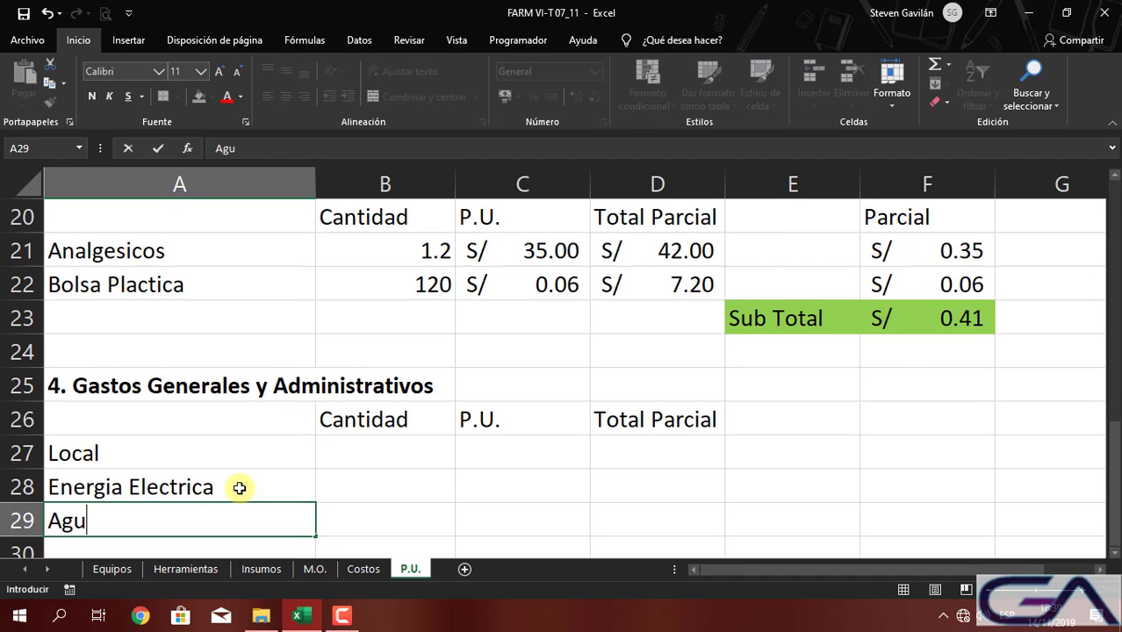
{"action": "key", "text": "Return"}
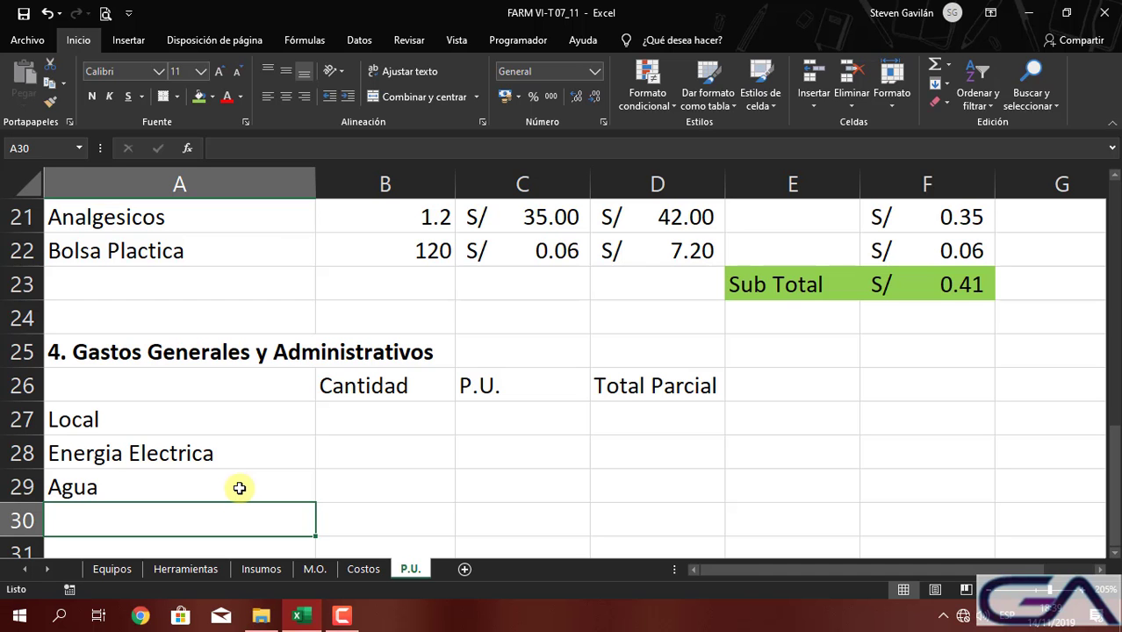
{"action": "type", "text": "Contador"}
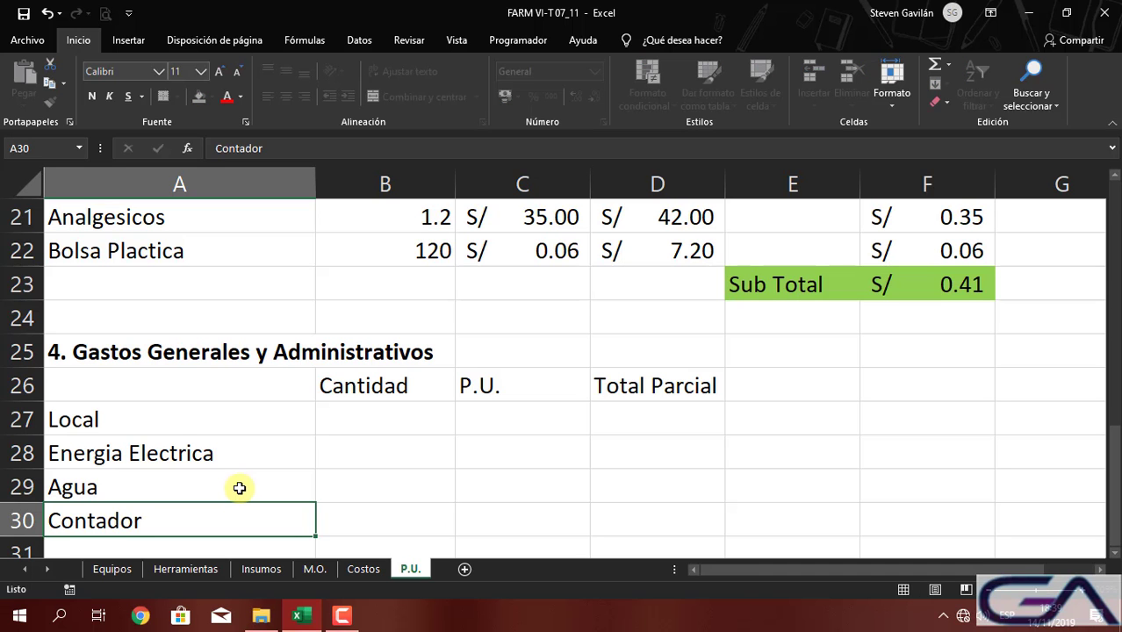
{"action": "key", "text": "Return"}
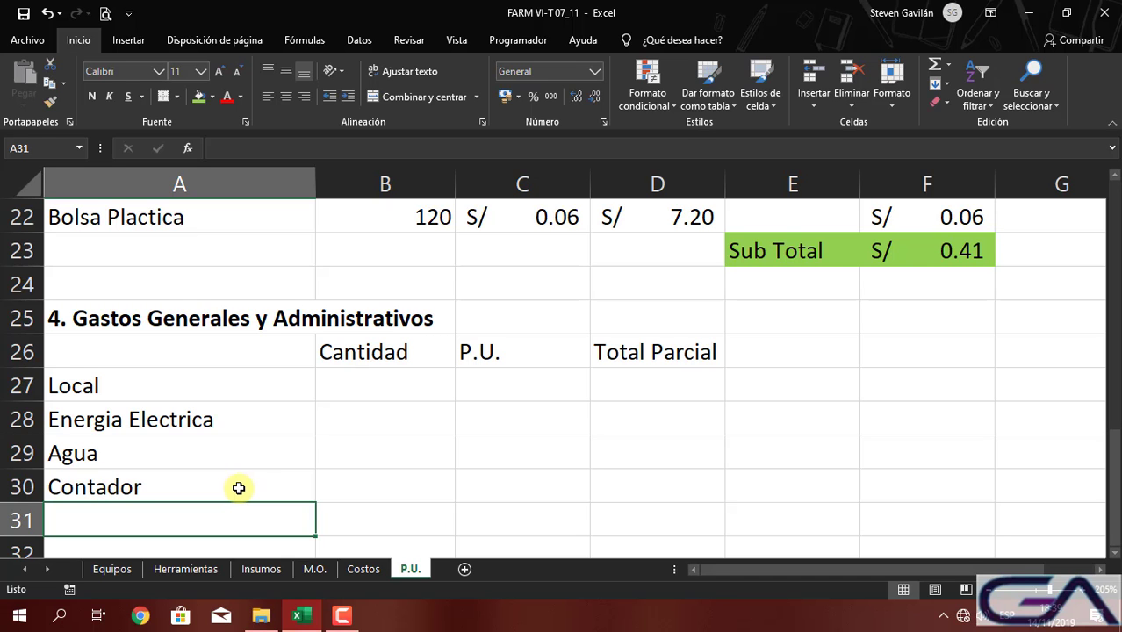
{"action": "left_click", "coordinate": [85, 384]}
{"action": "left_click", "coordinate": [88, 419]}
{"action": "left_click", "coordinate": [93, 452]}
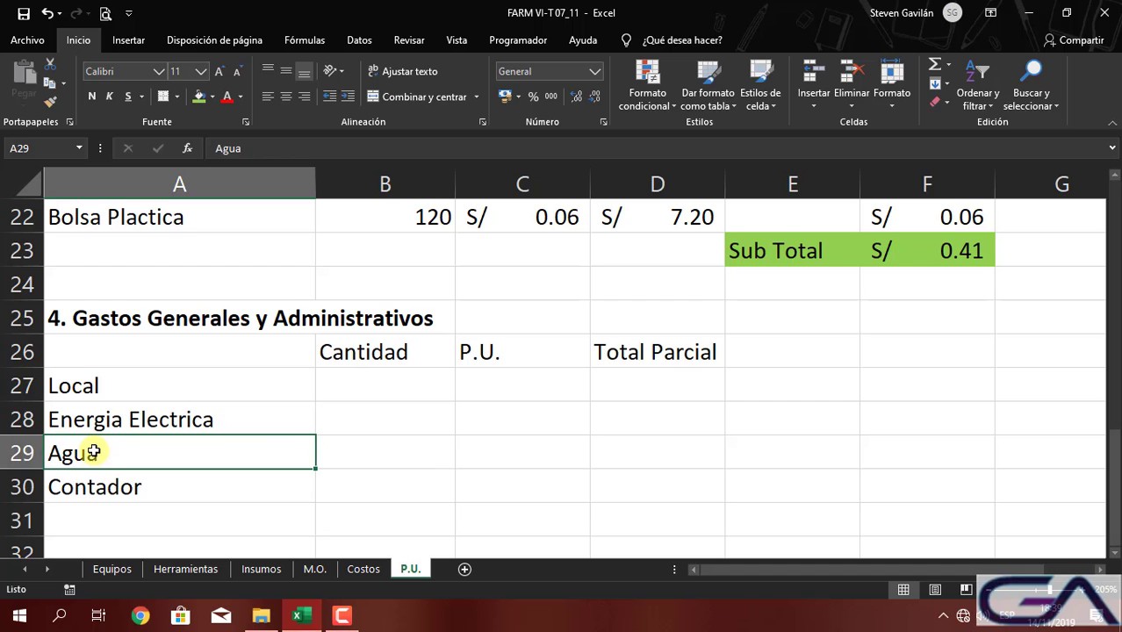
{"action": "left_click", "coordinate": [112, 484]}
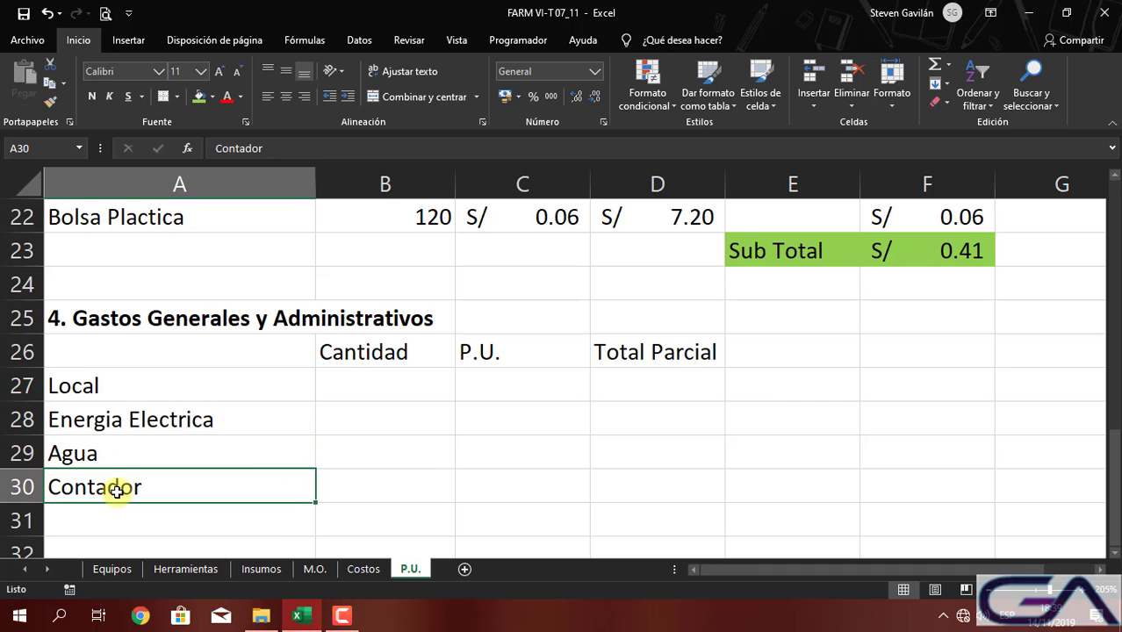
Enter a Cantidad of 1 for each of the four overhead items in B27:B30
{"action": "left_click", "coordinate": [336, 387]}
{"action": "type", "text": "1"}
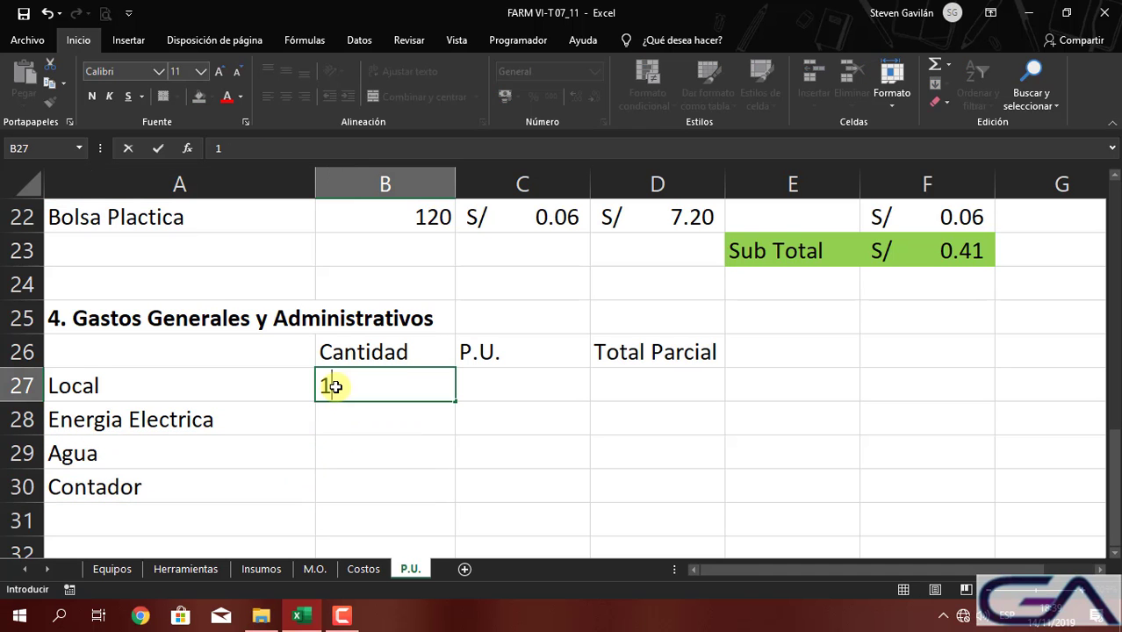
{"action": "key", "text": "Return"}
{"action": "type", "text": "1"}
{"action": "key", "text": "Return"}
{"action": "type", "text": "1"}
{"action": "key", "text": "Return"}
{"action": "type", "text": "1"}
{"action": "key", "text": "Return"}
Enter 1500 as the P.U. of Local in C27 and apply the S/ accounting format to C27:C30
{"action": "key", "text": "Up"}
{"action": "key", "text": "Up"}
{"action": "key", "text": "Up"}
{"action": "key", "text": "Up"}
{"action": "key", "text": "Right"}
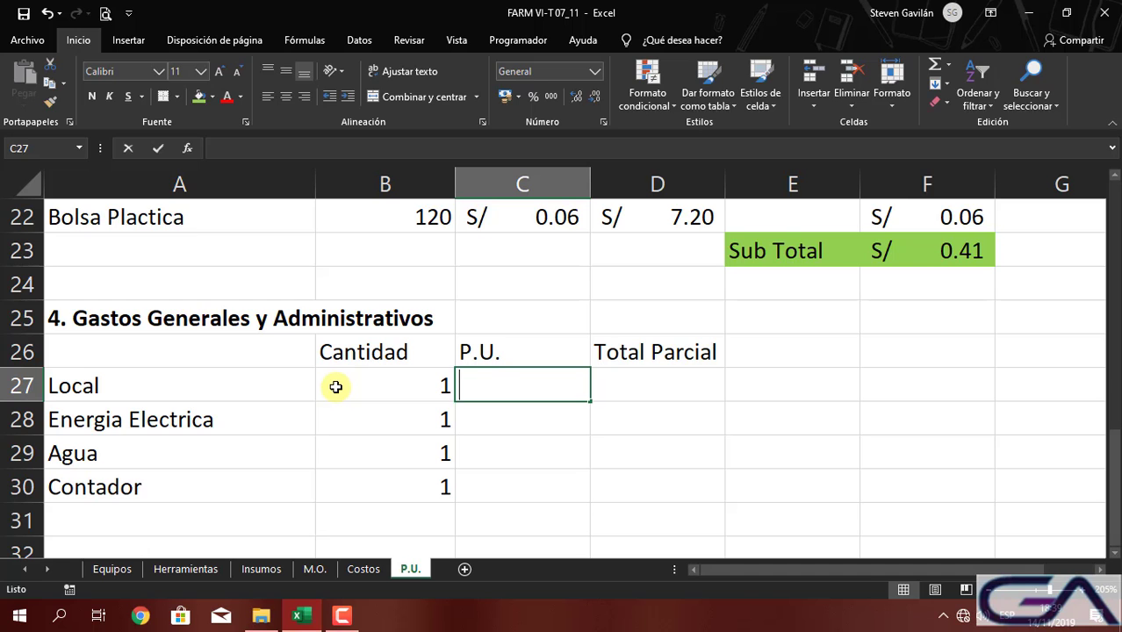
{"action": "type", "text": "1500"}
{"action": "key", "text": "Return"}
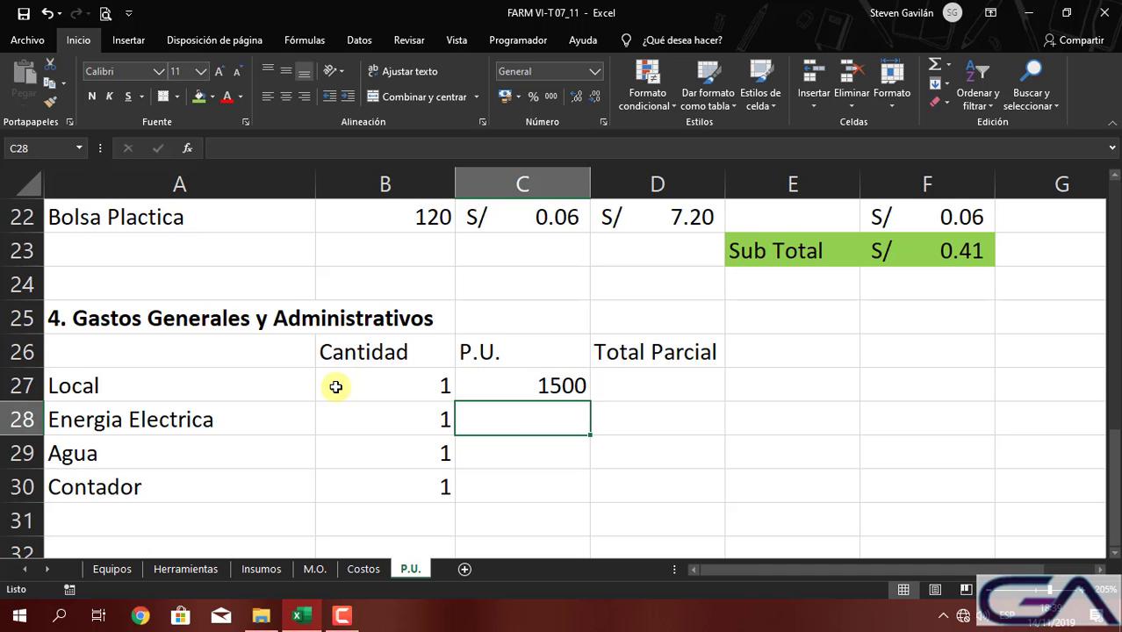
{"action": "left_click_drag", "start_coordinate": [505, 387], "coordinate": [504, 476]}
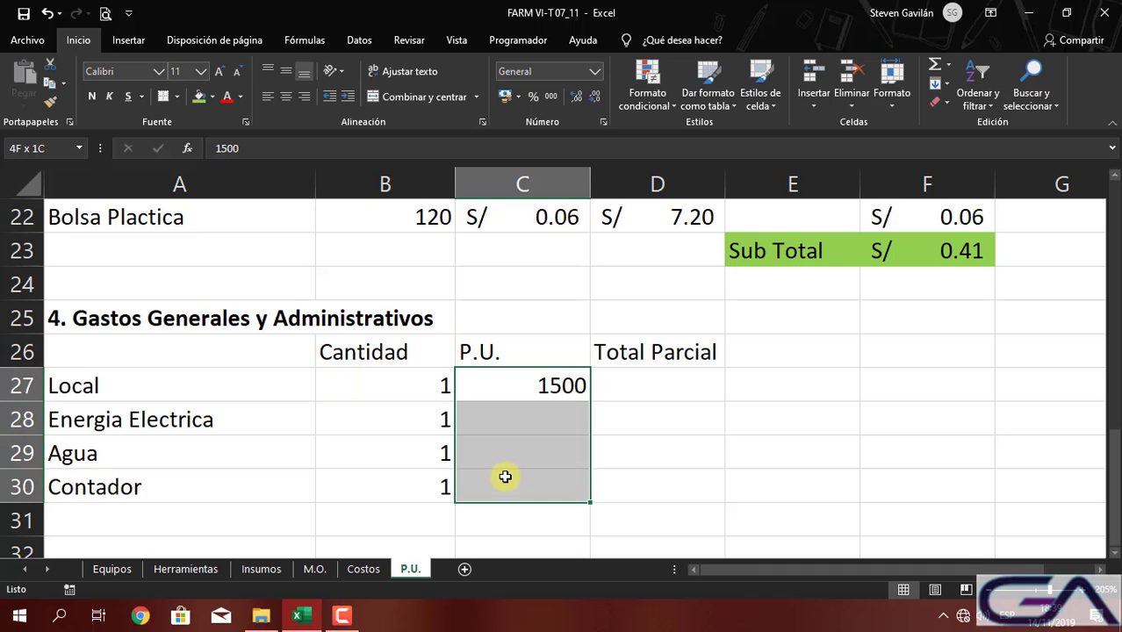
{"action": "left_click", "coordinate": [505, 96]}
Enter the P.U. values 60 for Energia Electrica, 50 for Agua and 60 for Contador in C28:C30
{"action": "left_click", "coordinate": [493, 426]}
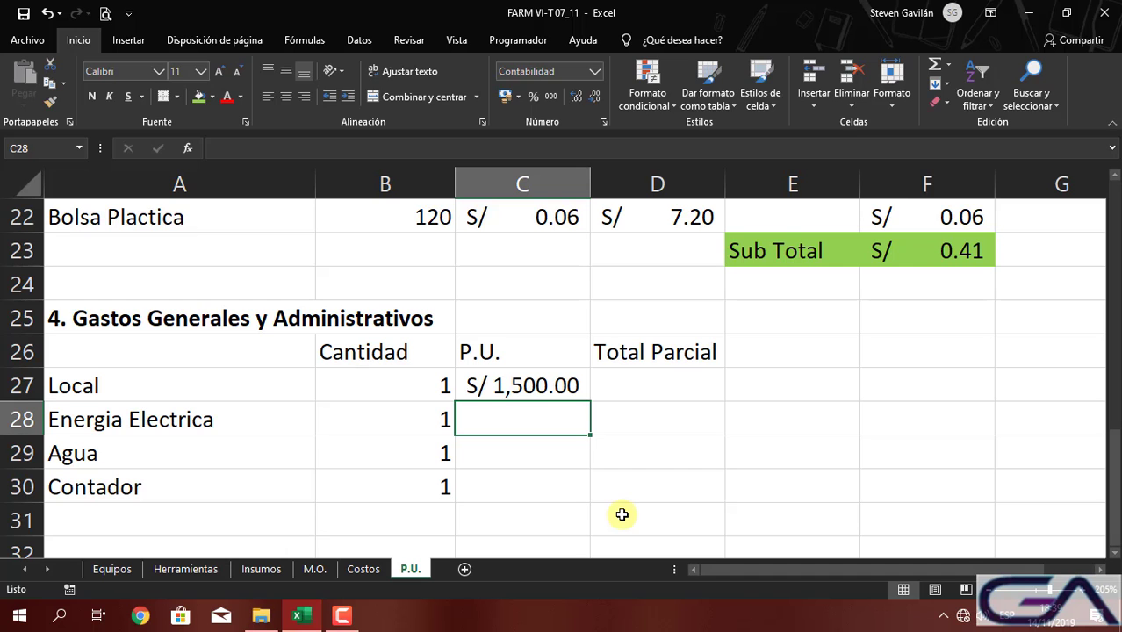
{"action": "type", "text": "60"}
{"action": "key", "text": "Return"}
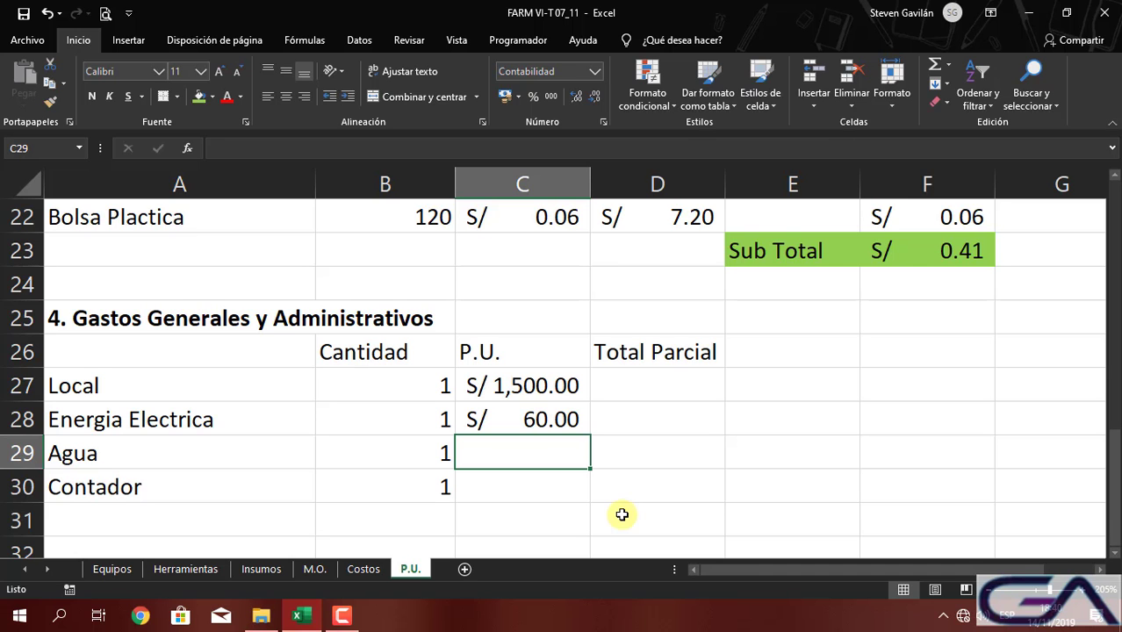
{"action": "type", "text": "50"}
{"action": "key", "text": "Return"}
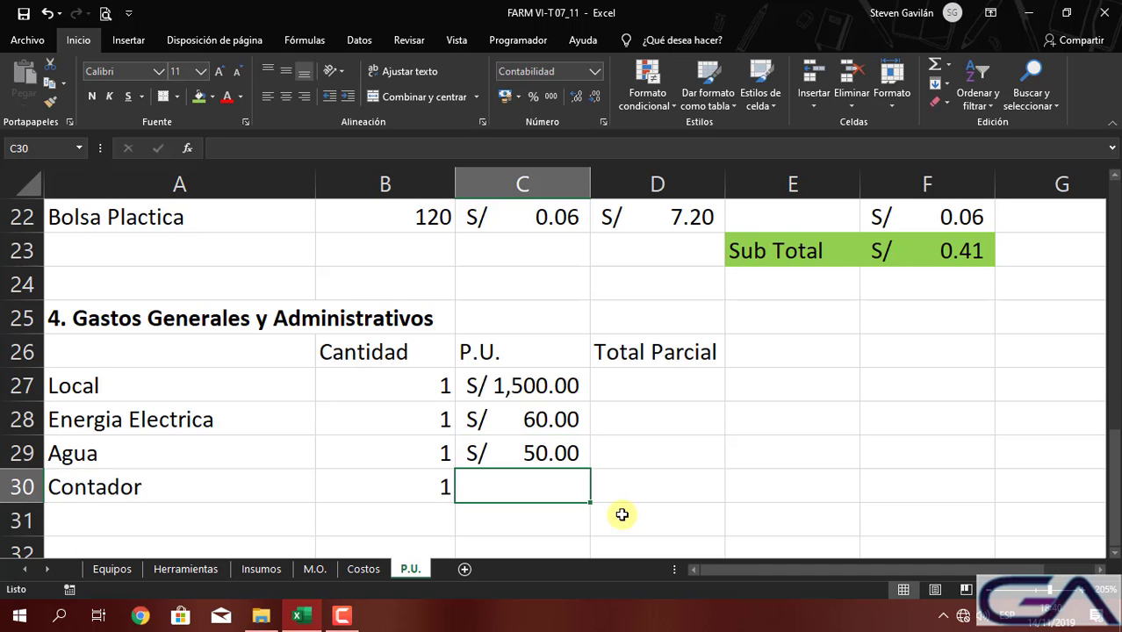
{"action": "type", "text": "60"}
{"action": "key", "text": "Return"}
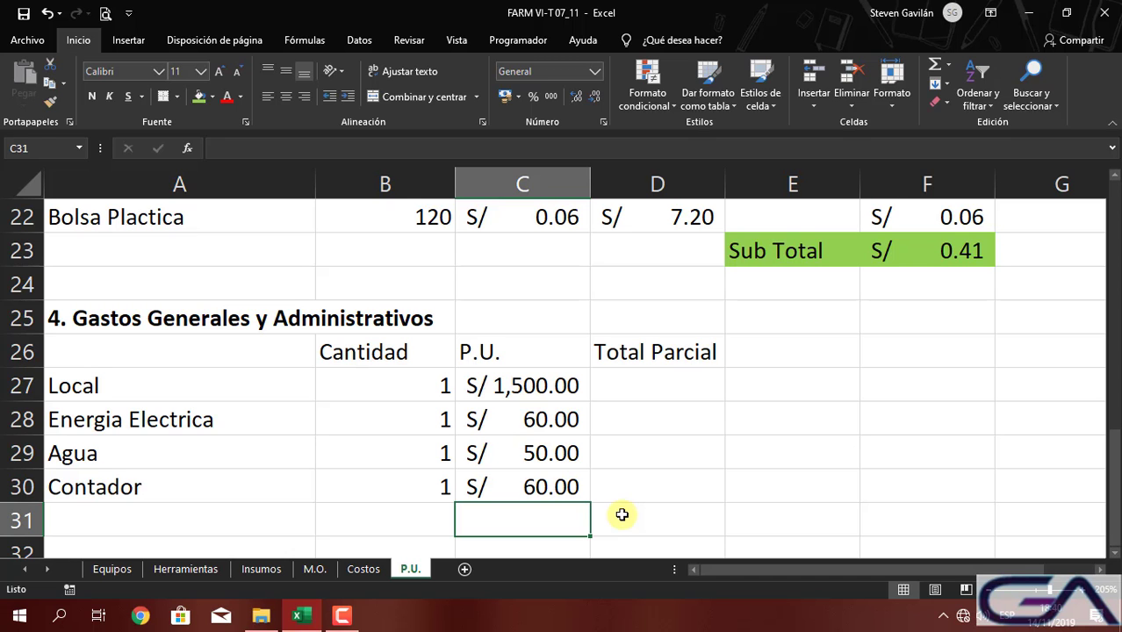
{"action": "key", "text": "Up"}
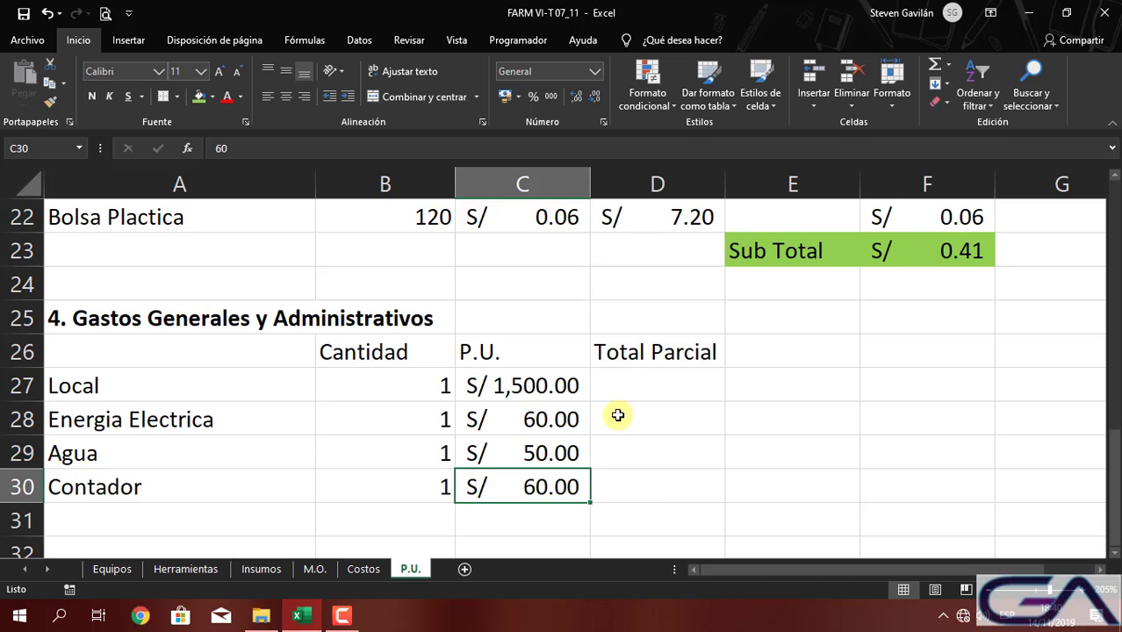
Calculate the Total Parcial in D27 as P.U. times Cantidad, =C27*B27, and fill it down to D30
{"action": "left_click", "coordinate": [623, 371]}
{"action": "type", "text": "="}
{"action": "left_click", "coordinate": [495, 384]}
{"action": "type", "text": "*"}
{"action": "left_click", "coordinate": [371, 377]}
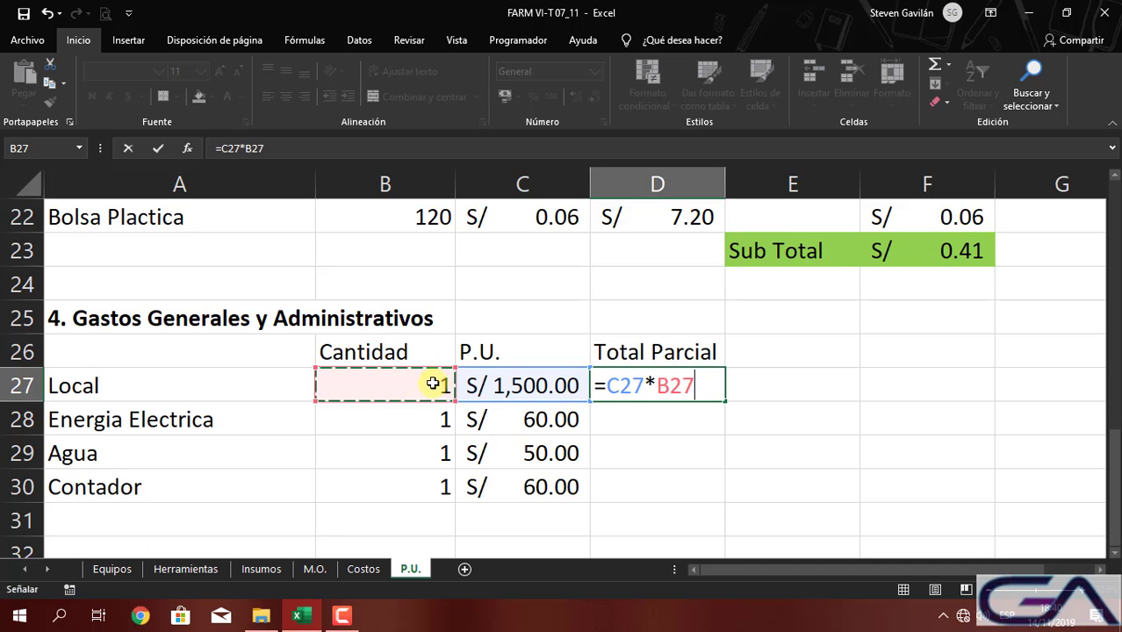
{"action": "key", "text": "Return"}
{"action": "left_click", "coordinate": [700, 386]}
{"action": "left_click_drag", "start_coordinate": [725, 401], "coordinate": [708, 505]}
Copy the green Sub Total cells E23:F23 to E31:F31 below the overhead items
{"action": "left_click_drag", "start_coordinate": [761, 251], "coordinate": [896, 251]}
{"action": "key", "text": "ctrl+c"}
{"action": "left_click", "coordinate": [819, 521]}
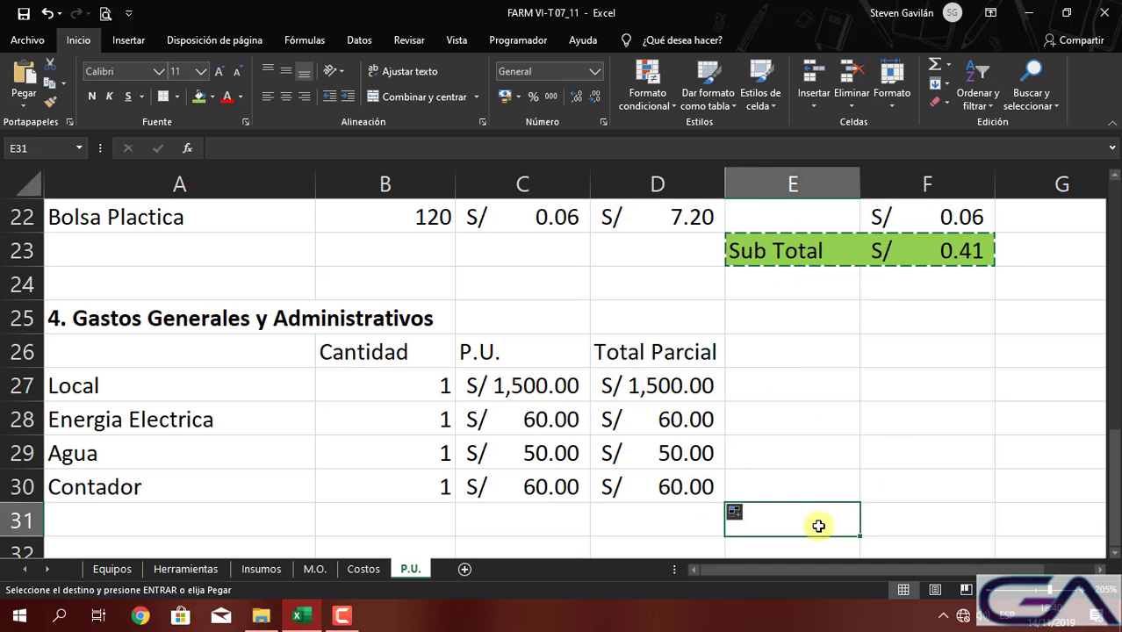
{"action": "key", "text": "ctrl+v"}
{"action": "left_click", "coordinate": [881, 388]}
{"action": "type", "text": ")"}
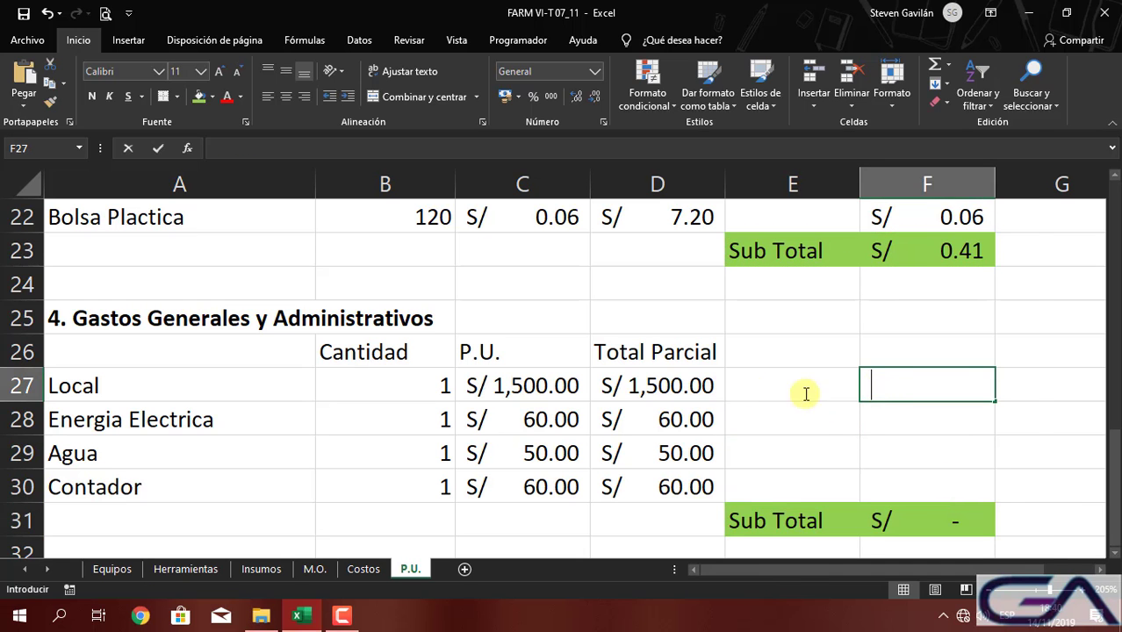
{"action": "left_click", "coordinate": [671, 388]}
{"action": "type", "text": "*"}
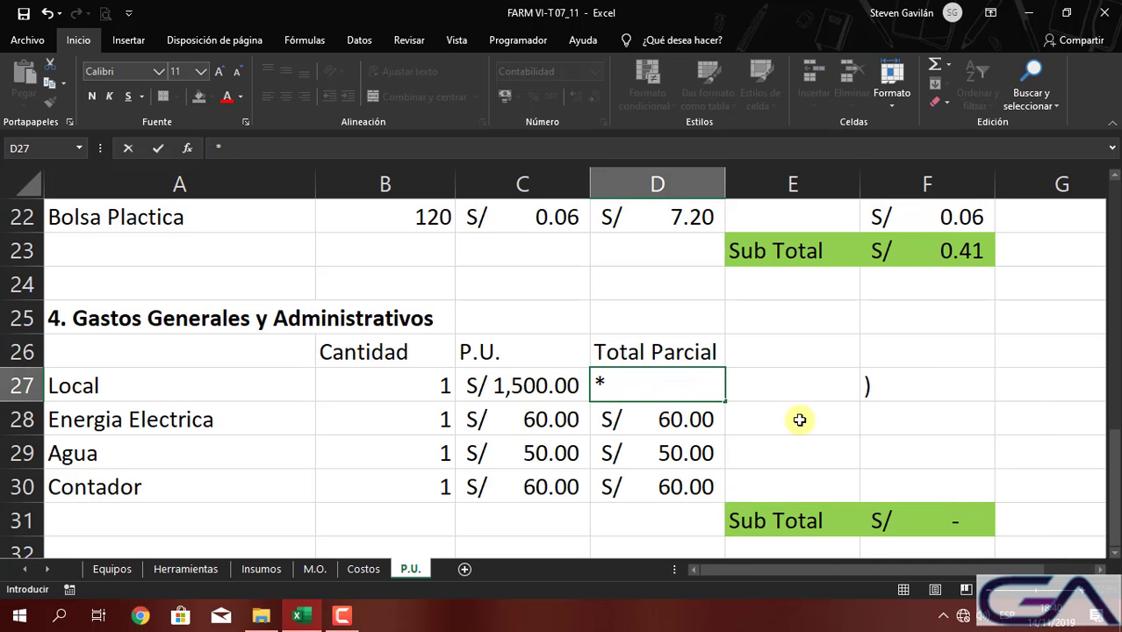
{"action": "key", "text": "Escape"}
Calculate the Parcial for Local in F27 as Total Parcial divided by the fixed Rendimiento, =D27/$B$4
{"action": "left_click", "coordinate": [882, 387]}
{"action": "type", "text": "="}
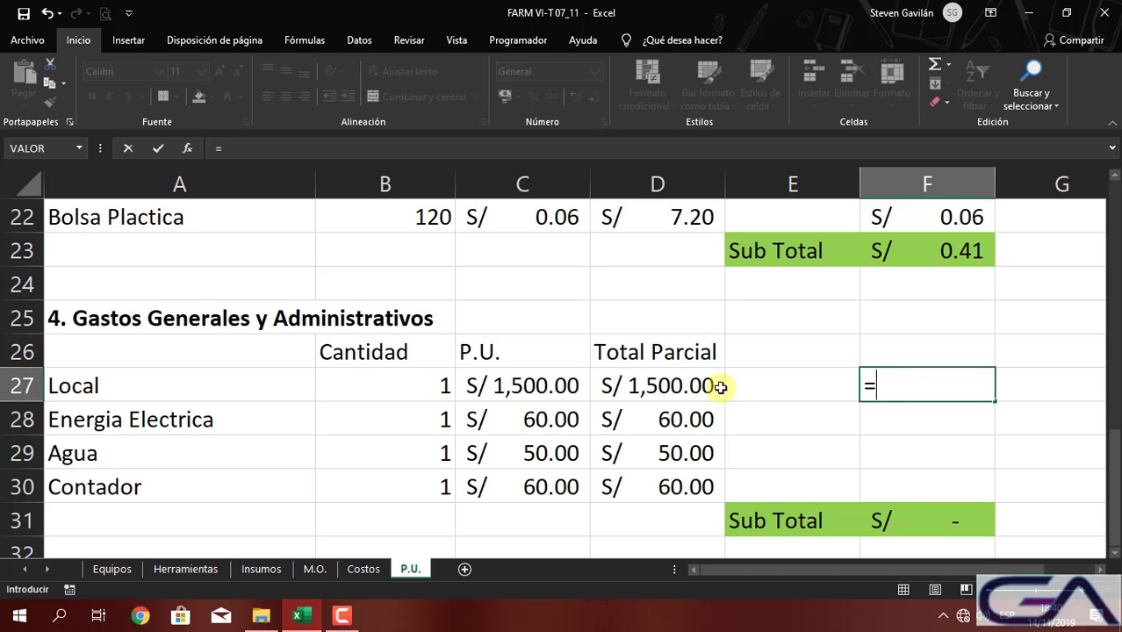
{"action": "left_click", "coordinate": [519, 387]}
{"action": "left_click", "coordinate": [617, 389]}
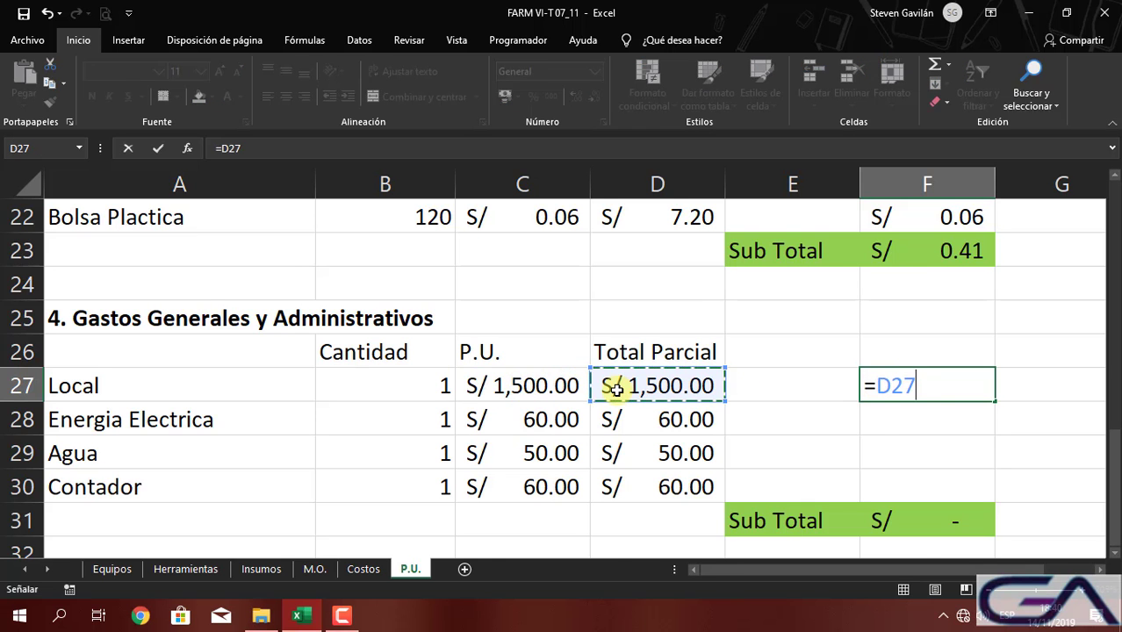
{"action": "type", "text": "/"}
{"action": "scroll", "coordinate": [588, 360], "scroll_direction": "up", "scroll_amount": 7}
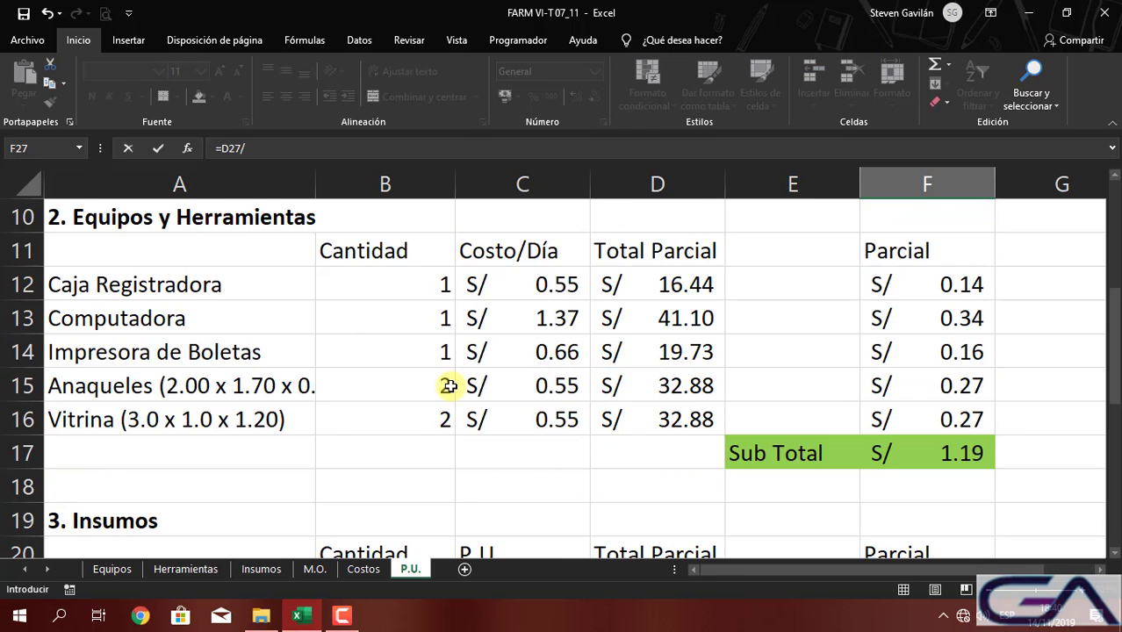
{"action": "left_click", "coordinate": [409, 323]}
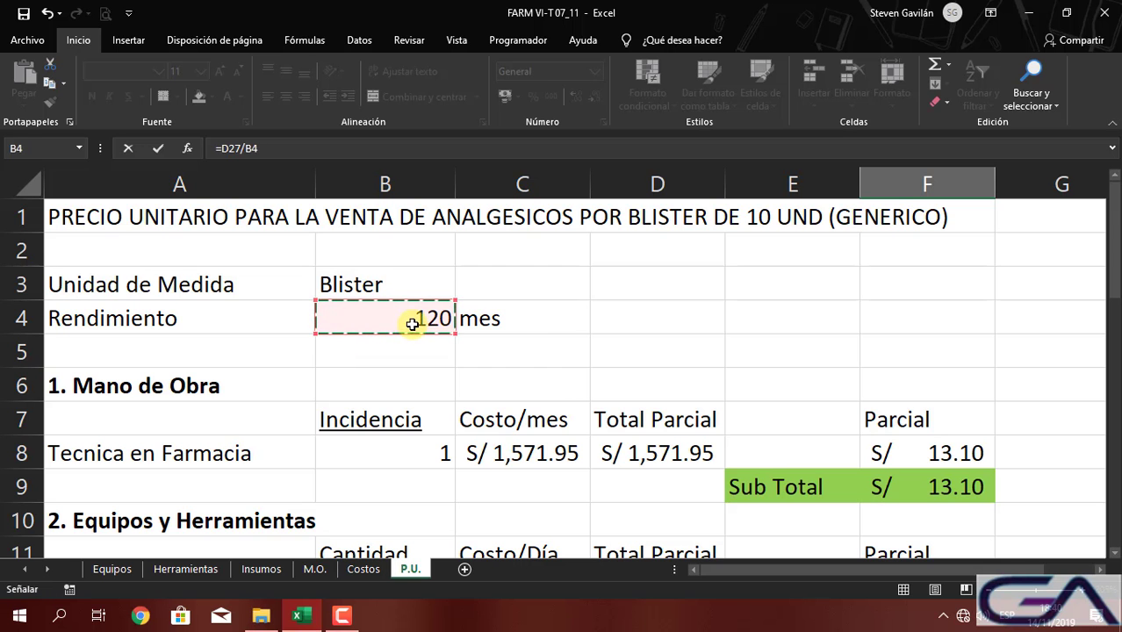
{"action": "key", "text": "F4"}
{"action": "scroll", "coordinate": [412, 324], "scroll_direction": "down", "scroll_amount": 7}
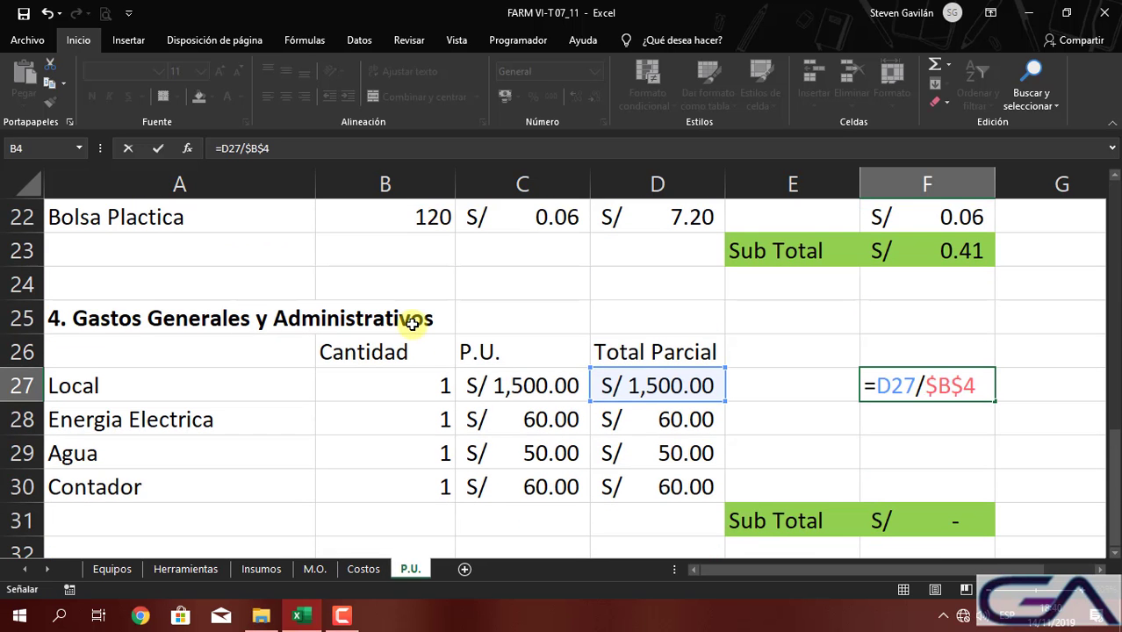
{"action": "key", "text": "Return"}
Fill the Parcial formula from F27 down to F30 for the remaining overhead items
{"action": "left_click", "coordinate": [955, 387]}
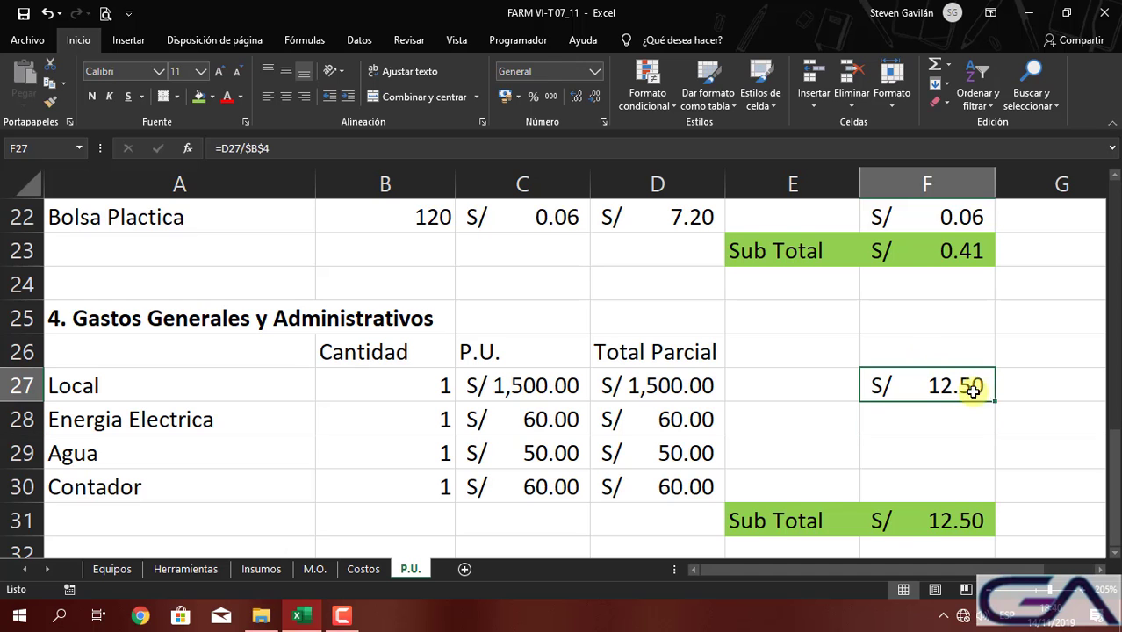
{"action": "left_click_drag", "start_coordinate": [998, 401], "coordinate": [995, 495]}
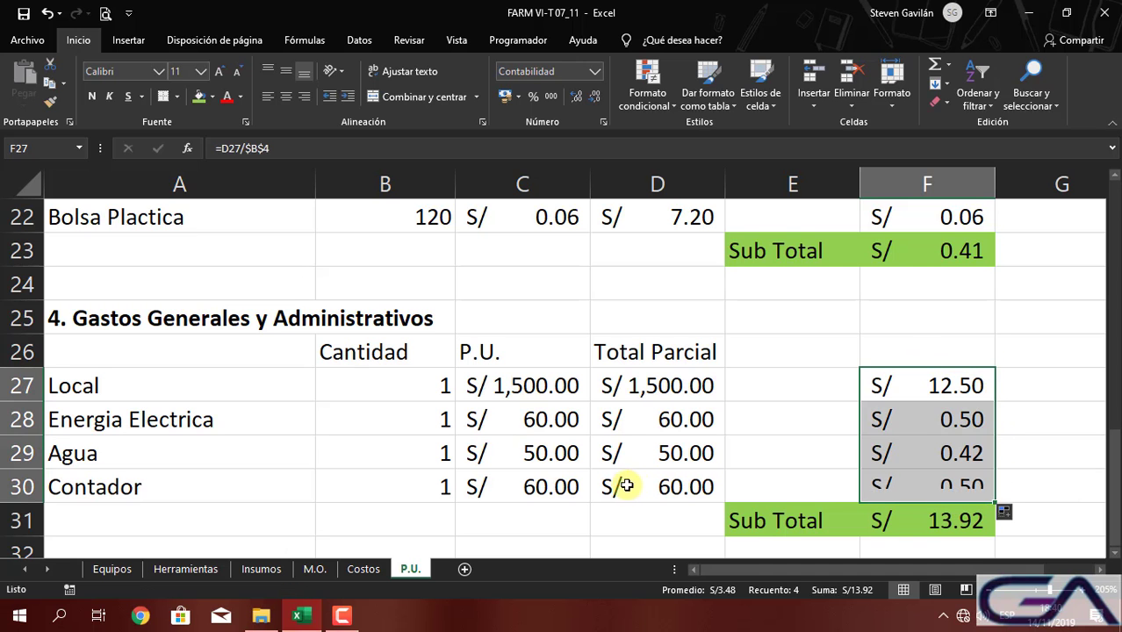
{"action": "left_click", "coordinate": [560, 512]}
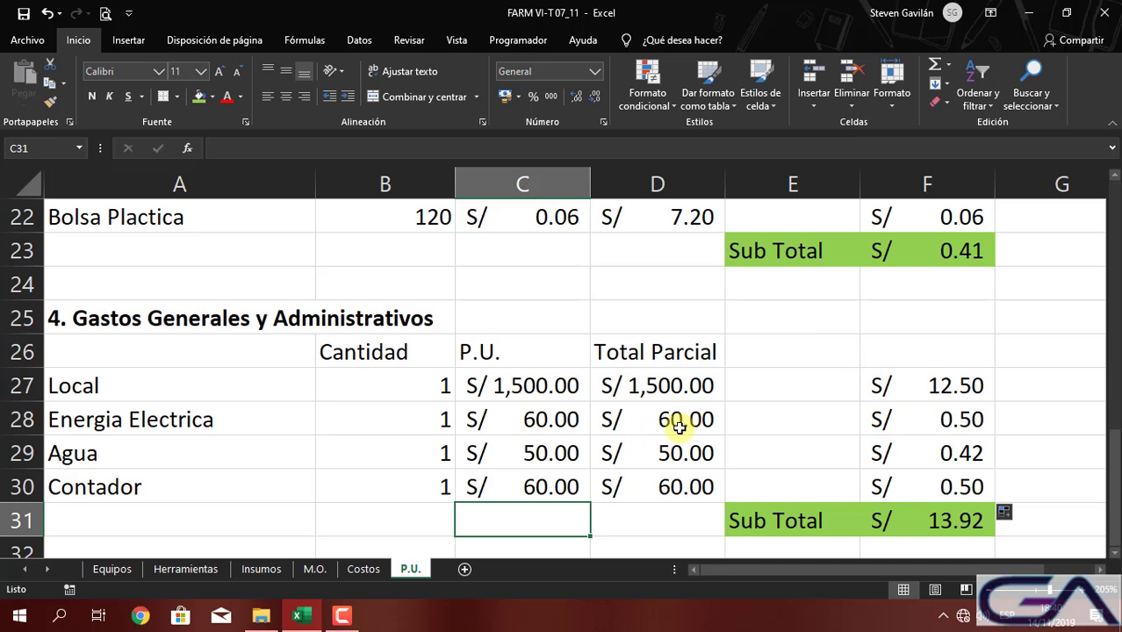
Enter the label "Costo total del Precio de Venta de un Blister" in A33
{"action": "scroll", "coordinate": [702, 435], "scroll_direction": "down", "scroll_amount": 3}
{"action": "scroll", "coordinate": [705, 430], "scroll_direction": "up", "scroll_amount": 2}
{"action": "scroll", "coordinate": [705, 430], "scroll_direction": "up", "scroll_amount": 1}
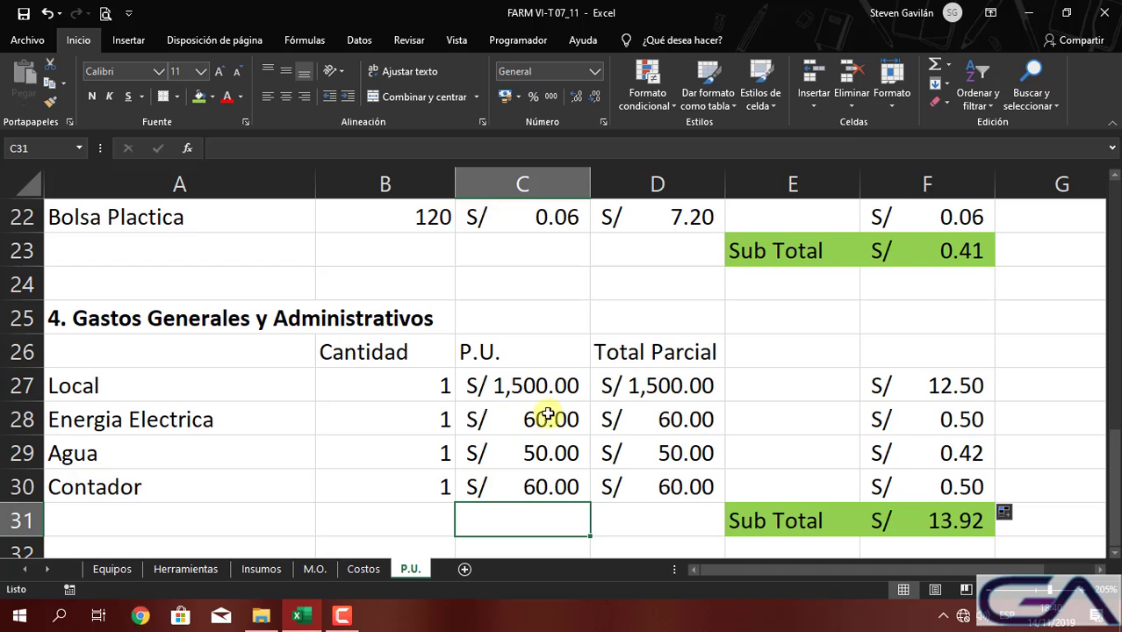
{"action": "scroll", "coordinate": [508, 418], "scroll_direction": "down", "scroll_amount": 1}
{"action": "left_click", "coordinate": [221, 481]}
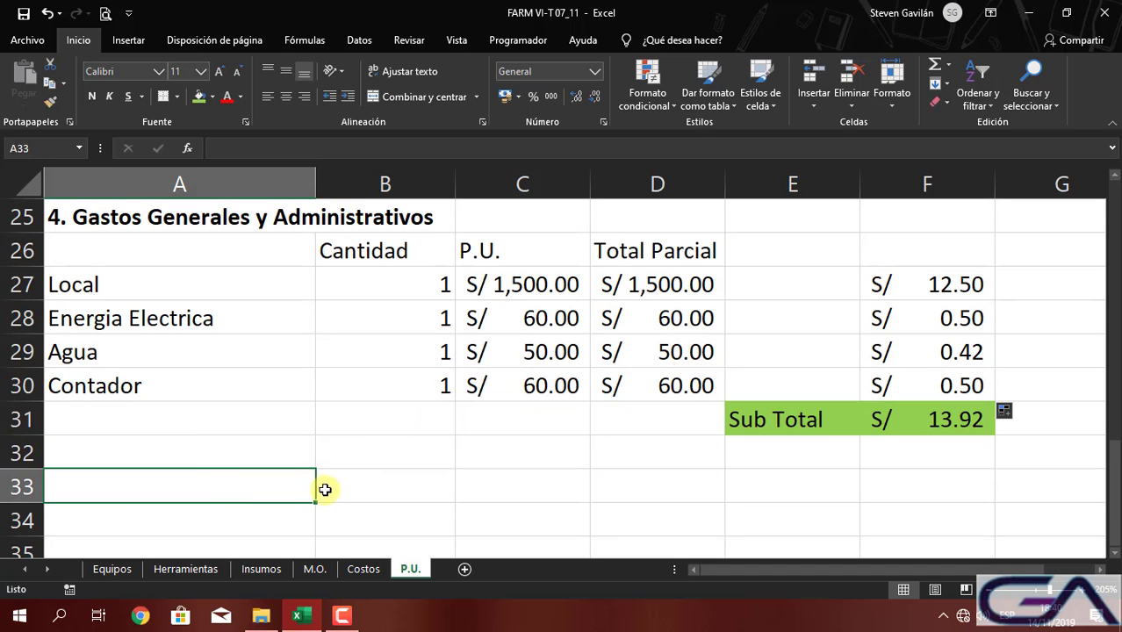
{"action": "type", "text": "Costo total de"}
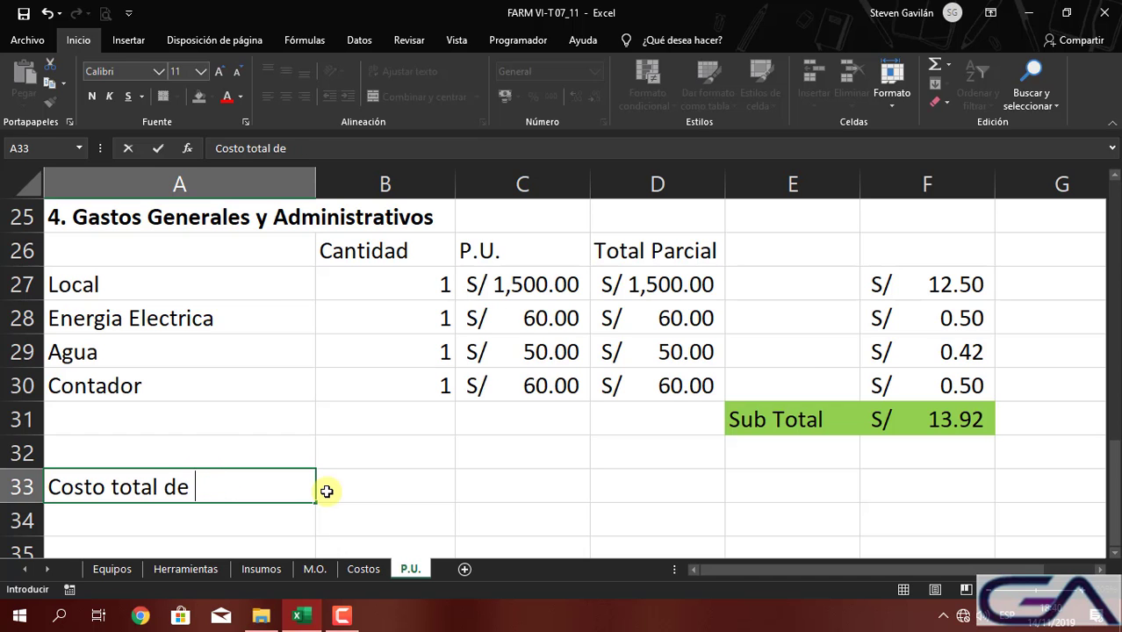
{"action": "type", "text": "l Precio de "}
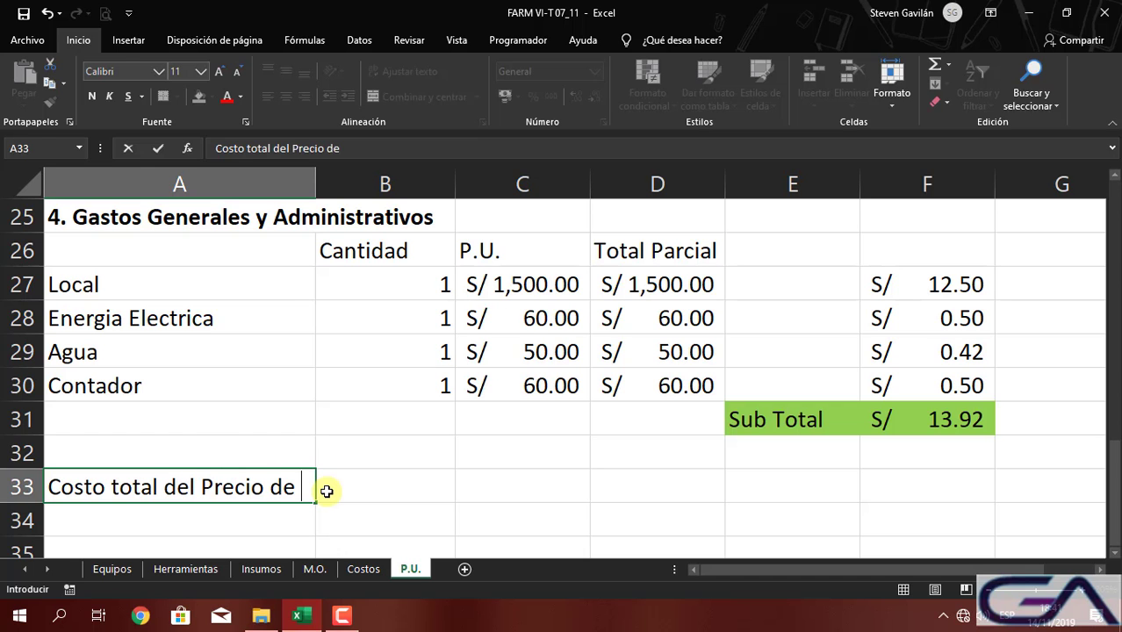
{"action": "type", "text": "Venta de un Blister"}
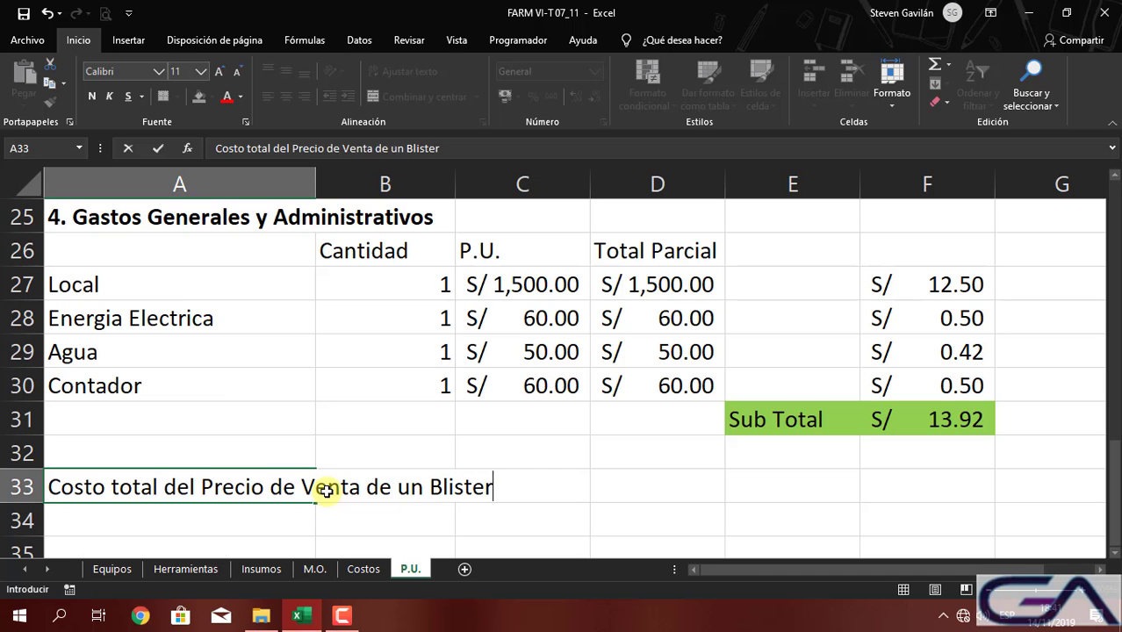
{"action": "key", "text": "Return"}
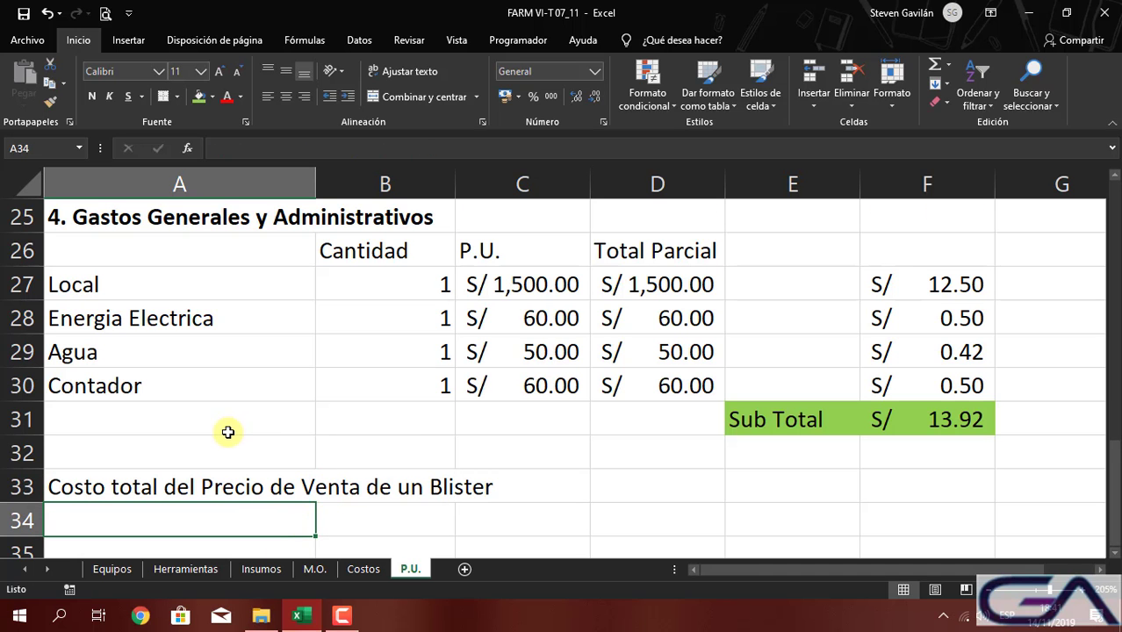
Fill the total cost row A33:F33 with a light gold background
{"action": "scroll", "coordinate": [175, 413], "scroll_direction": "down", "scroll_amount": 1}
{"action": "left_click_drag", "start_coordinate": [129, 393], "coordinate": [921, 386]}
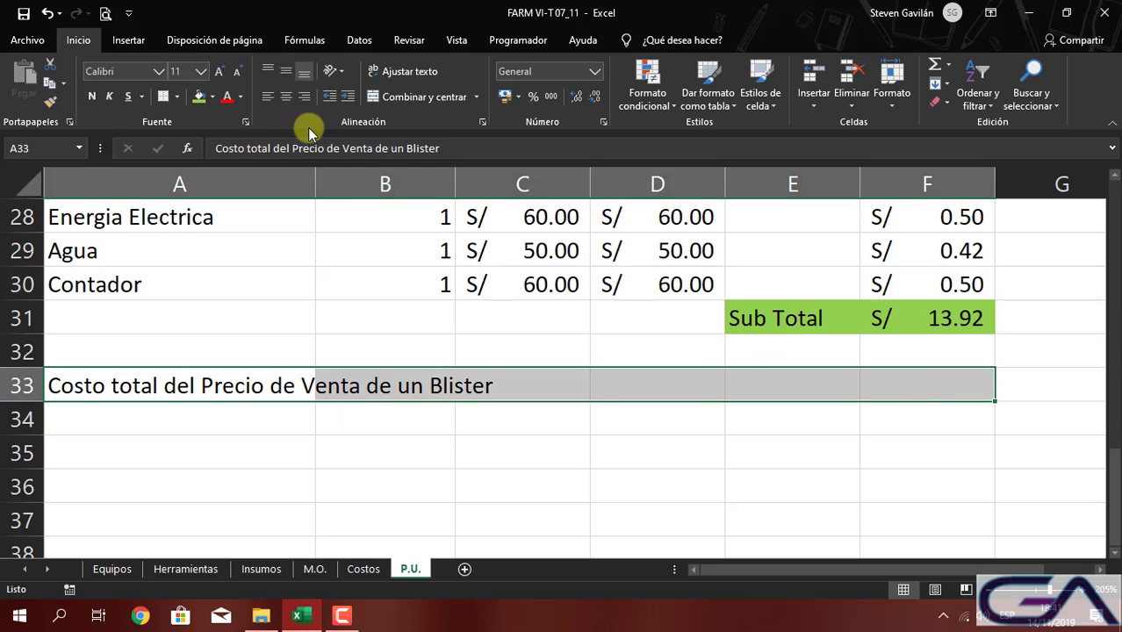
{"action": "left_click", "coordinate": [212, 96]}
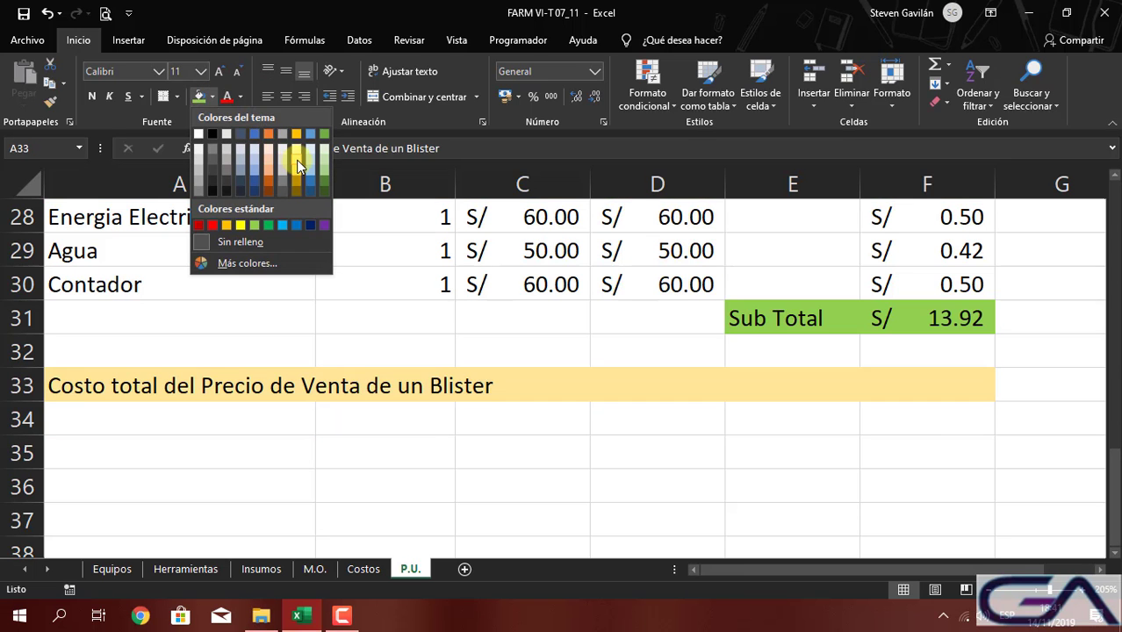
{"action": "left_click", "coordinate": [296, 160]}
{"action": "left_click", "coordinate": [627, 324]}
Add up the four section subtotals in F33 with =F31+F23+F17+F9
{"action": "left_click", "coordinate": [892, 395]}
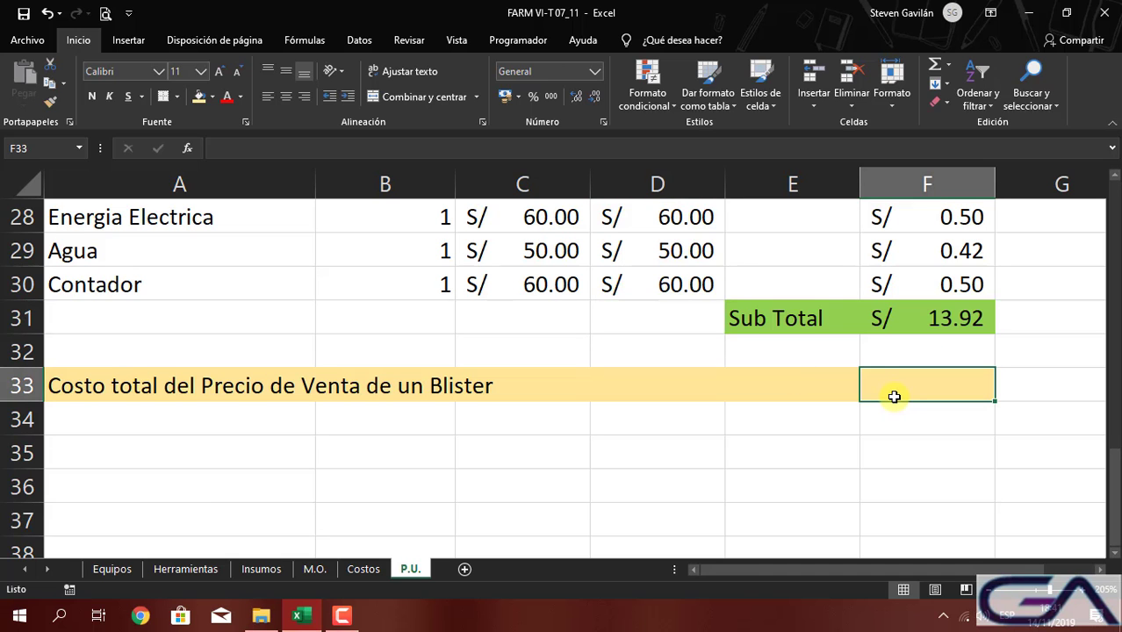
{"action": "type", "text": "="}
{"action": "left_click", "coordinate": [940, 317]}
{"action": "type", "text": "+"}
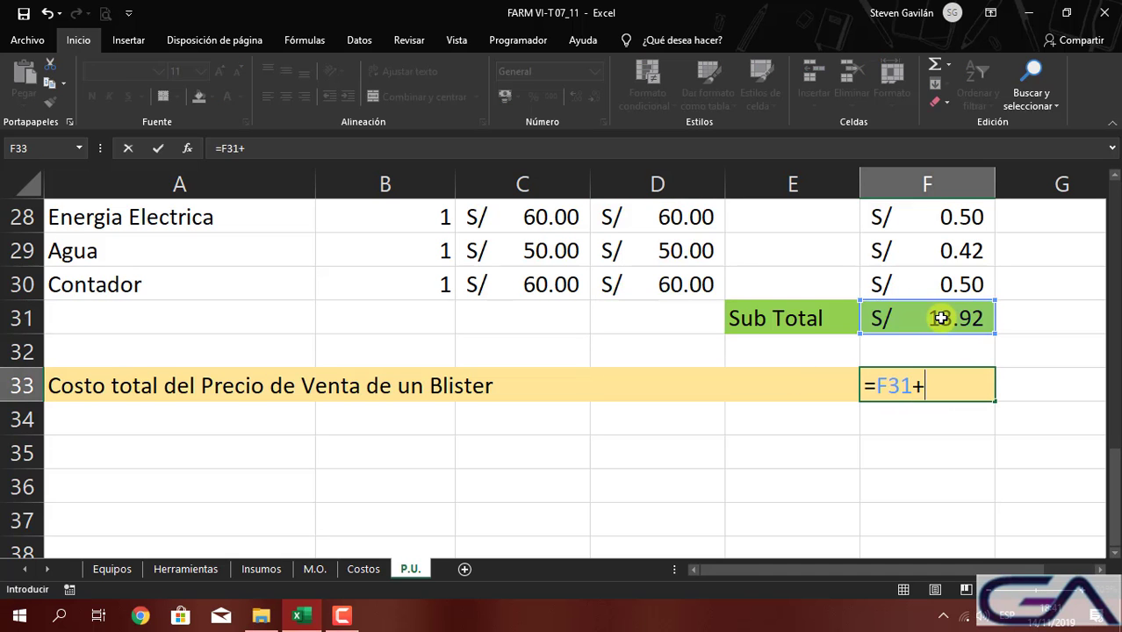
{"action": "scroll", "coordinate": [940, 318], "scroll_direction": "up", "scroll_amount": 2}
{"action": "left_click", "coordinate": [961, 249]}
{"action": "type", "text": "+"}
{"action": "scroll", "coordinate": [961, 250], "scroll_direction": "up", "scroll_amount": 3}
{"action": "left_click", "coordinate": [957, 351]}
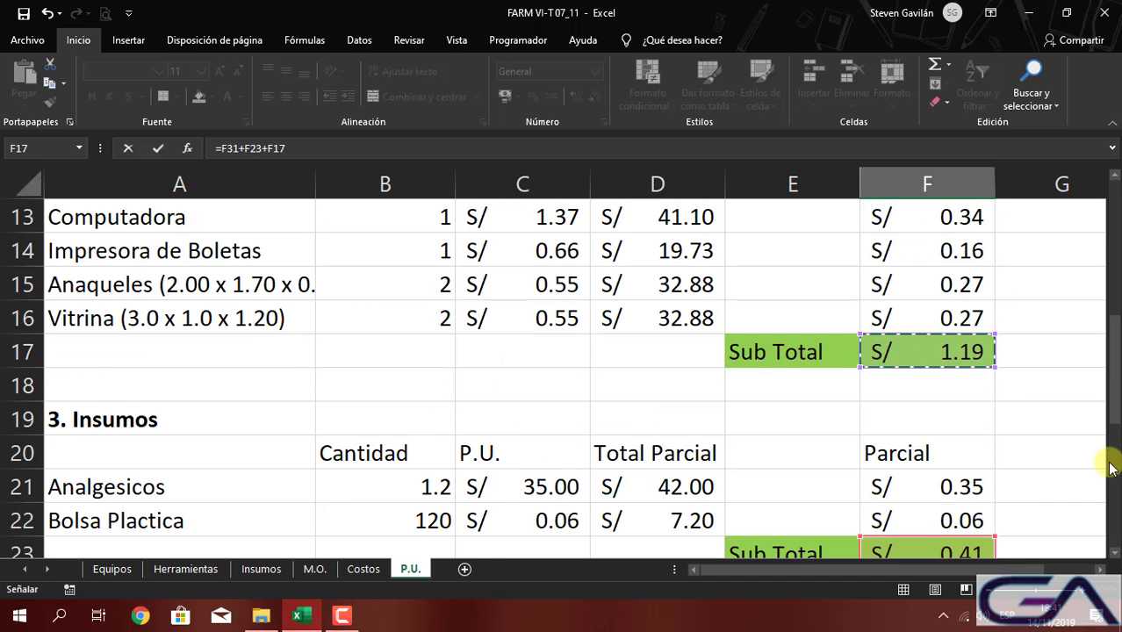
{"action": "type", "text": "+"}
{"action": "scroll", "coordinate": [1111, 463], "scroll_direction": "up", "scroll_amount": 2}
{"action": "left_click", "coordinate": [923, 284]}
{"action": "scroll", "coordinate": [977, 369], "scroll_direction": "down", "scroll_amount": 5}
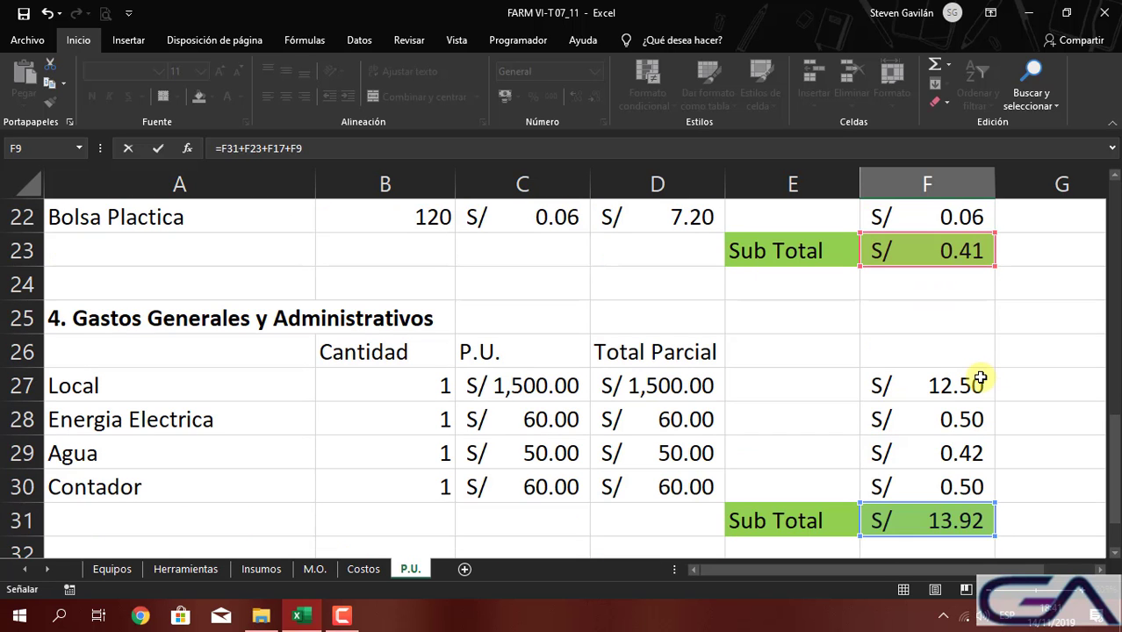
{"action": "key", "text": "Return"}
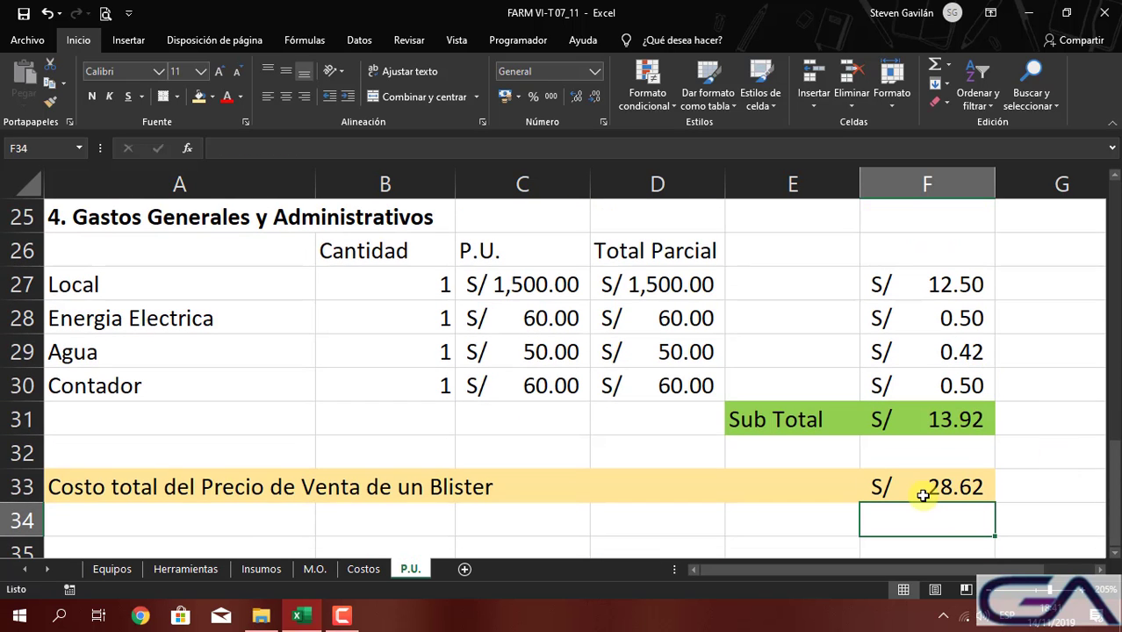
{"action": "left_click", "coordinate": [923, 494]}
Enter the label "Utilidad" in A34 below the total cost row
{"action": "scroll", "coordinate": [920, 490], "scroll_direction": "down", "scroll_amount": 2}
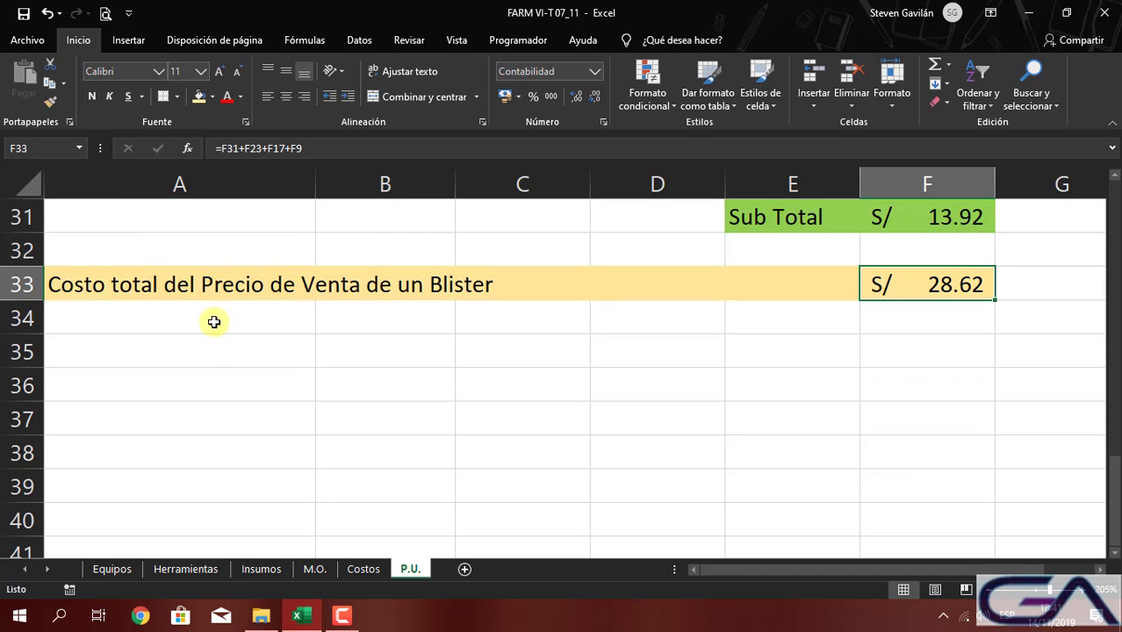
{"action": "left_click", "coordinate": [306, 307]}
{"action": "type", "text": "Util"}
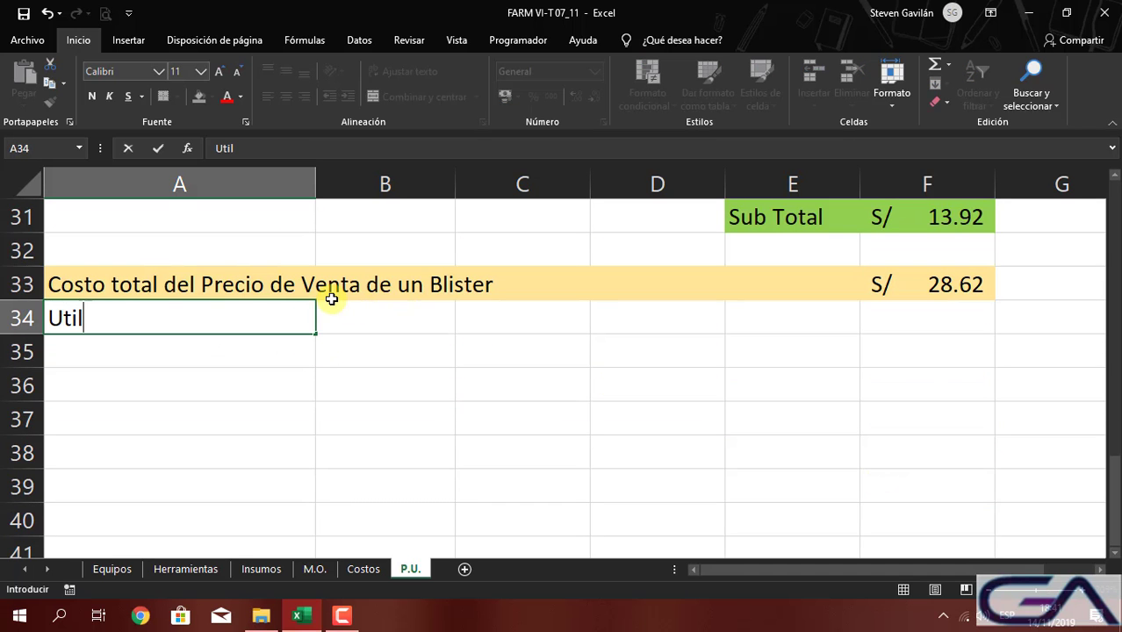
{"action": "type", "text": "iddd"}
{"action": "key", "text": "BackSpace"}
{"action": "key", "text": "BackSpace"}
{"action": "key", "text": "BackSpace"}
{"action": "type", "text": "dad"}
{"action": "key", "text": "Return"}
{"action": "left_click", "coordinate": [646, 291]}
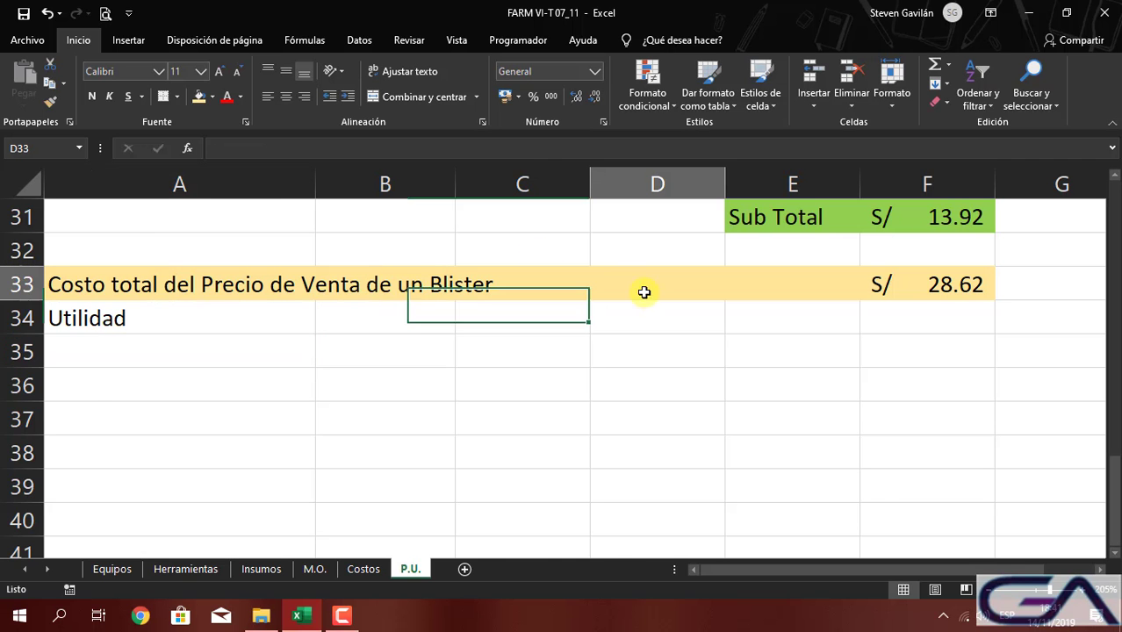
{"action": "scroll", "coordinate": [586, 300], "scroll_direction": "up", "scroll_amount": 4}
{"action": "scroll", "coordinate": [586, 300], "scroll_direction": "up", "scroll_amount": 6}
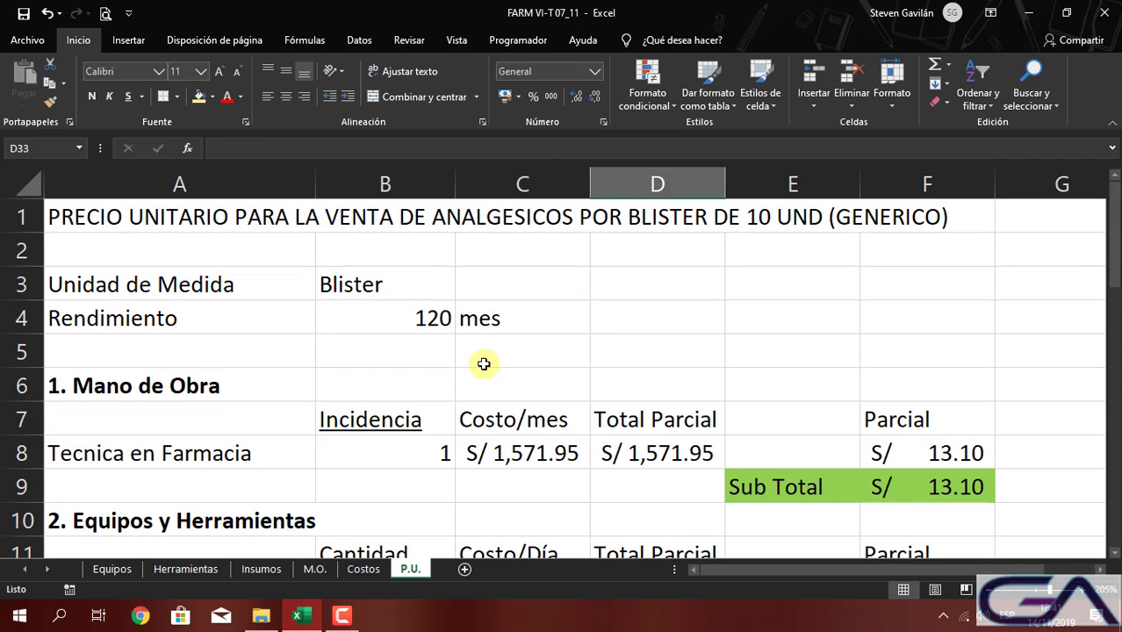
{"action": "scroll", "coordinate": [491, 475], "scroll_direction": "down", "scroll_amount": 8}
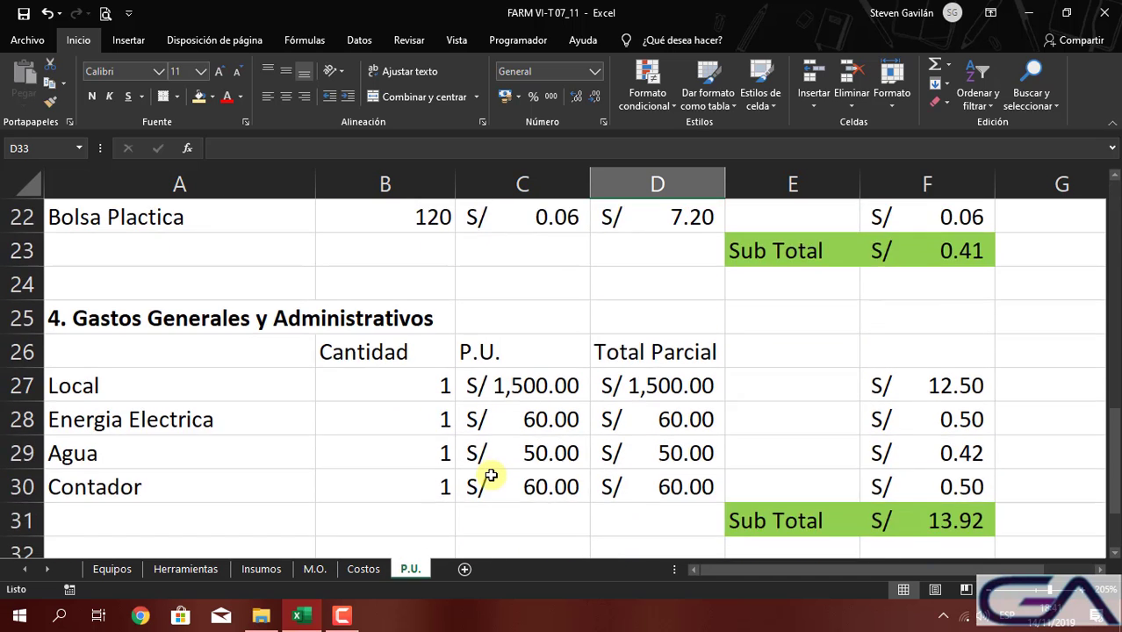
{"action": "scroll", "coordinate": [491, 475], "scroll_direction": "up", "scroll_amount": 1}
{"action": "scroll", "coordinate": [490, 474], "scroll_direction": "down", "scroll_amount": 1}
{"action": "type", "text": "qqqqqqqqqqqqqqqqqq"}
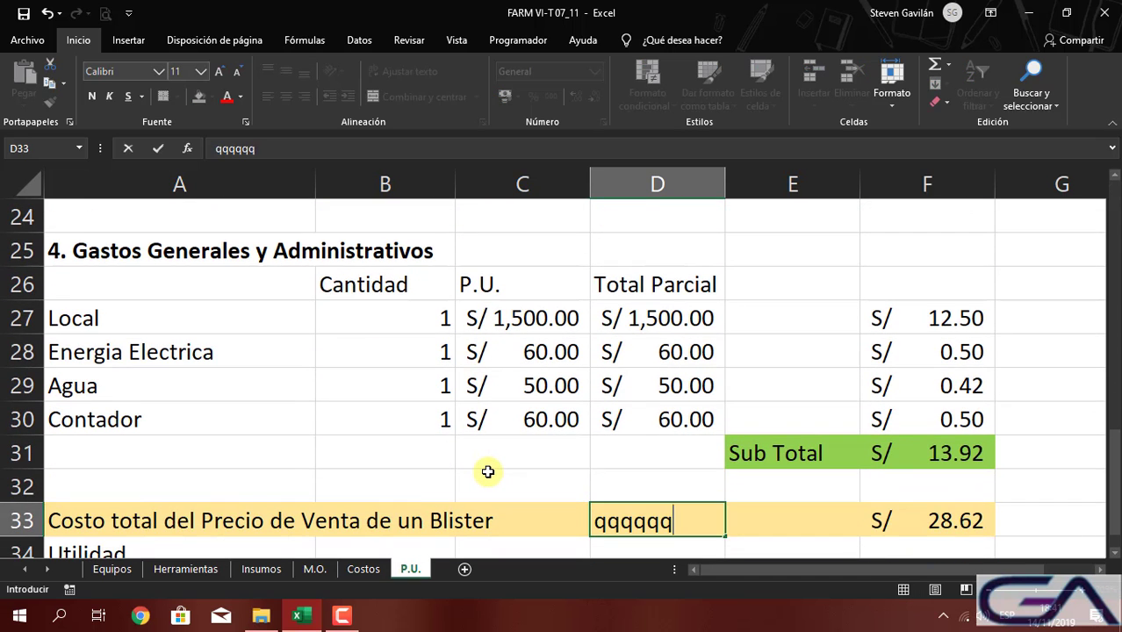
{"action": "scroll", "coordinate": [487, 471], "scroll_direction": "up", "scroll_amount": 1}
{"action": "type", "text": "qqqqqqqqqqqqqqqqqqqqqq"}
{"action": "key", "text": "BackSpace"}
{"action": "key", "text": "BackSpace"}
{"action": "key", "text": "BackSpace"}
{"action": "key", "text": "BackSpace"}
{"action": "key", "text": "BackSpace"}
{"action": "key", "text": "BackSpace"}
{"action": "key", "text": "BackSpace"}
{"action": "key", "text": "BackSpace"}
{"action": "key", "text": "BackSpace"}
{"action": "key", "text": "BackSpace"}
{"action": "key", "text": "BackSpace"}
{"action": "key", "text": "BackSpace"}
{"action": "key", "text": "BackSpace"}
{"action": "key", "text": "BackSpace"}
{"action": "key", "text": "BackSpace"}
{"action": "key", "text": "BackSpace"}
{"action": "key", "text": "BackSpace"}
{"action": "key", "text": "BackSpace"}
{"action": "key", "text": "BackSpace"}
{"action": "key", "text": "BackSpace"}
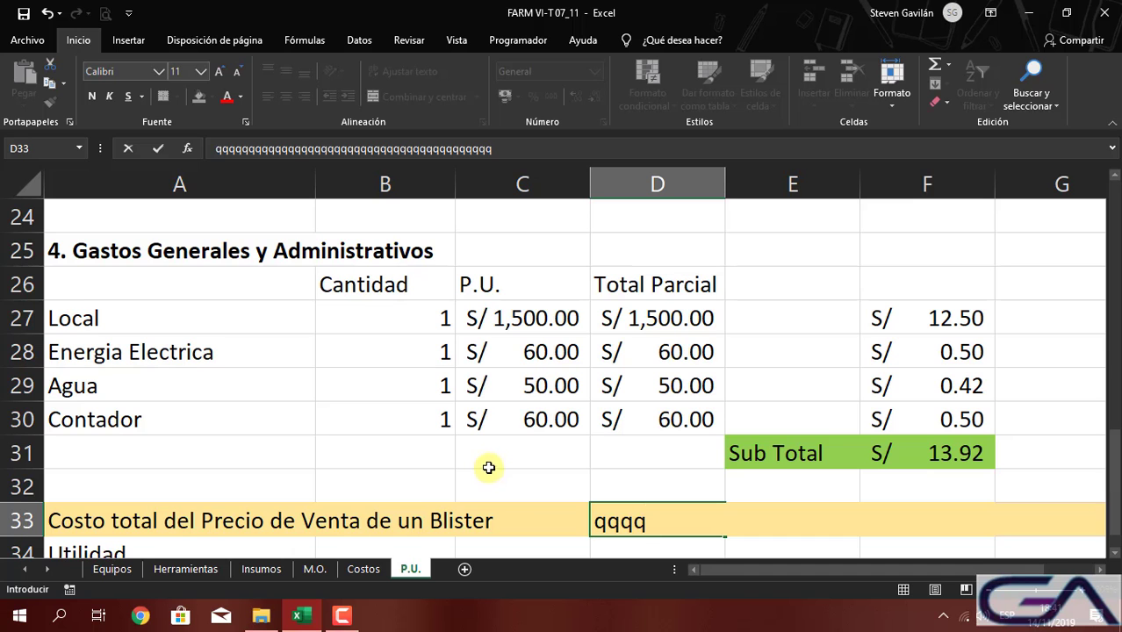
{"action": "key", "text": "BackSpace"}
{"action": "key", "text": "BackSpace"}
{"action": "key", "text": "BackSpace"}
{"action": "key", "text": "BackSpace"}
{"action": "key", "text": "BackSpace"}
{"action": "key", "text": "BackSpace"}
{"action": "key", "text": "BackSpace"}
{"action": "key", "text": "BackSpace"}
{"action": "key", "text": "BackSpace"}
{"action": "key", "text": "BackSpace"}
{"action": "key", "text": "BackSpace"}
{"action": "key", "text": "BackSpace"}
{"action": "key", "text": "BackSpace"}
{"action": "key", "text": "BackSpace"}
{"action": "key", "text": "BackSpace"}
{"action": "key", "text": "BackSpace"}
{"action": "key", "text": "BackSpace"}
{"action": "key", "text": "BackSpace"}
{"action": "key", "text": "BackSpace"}
{"action": "key", "text": "BackSpace"}
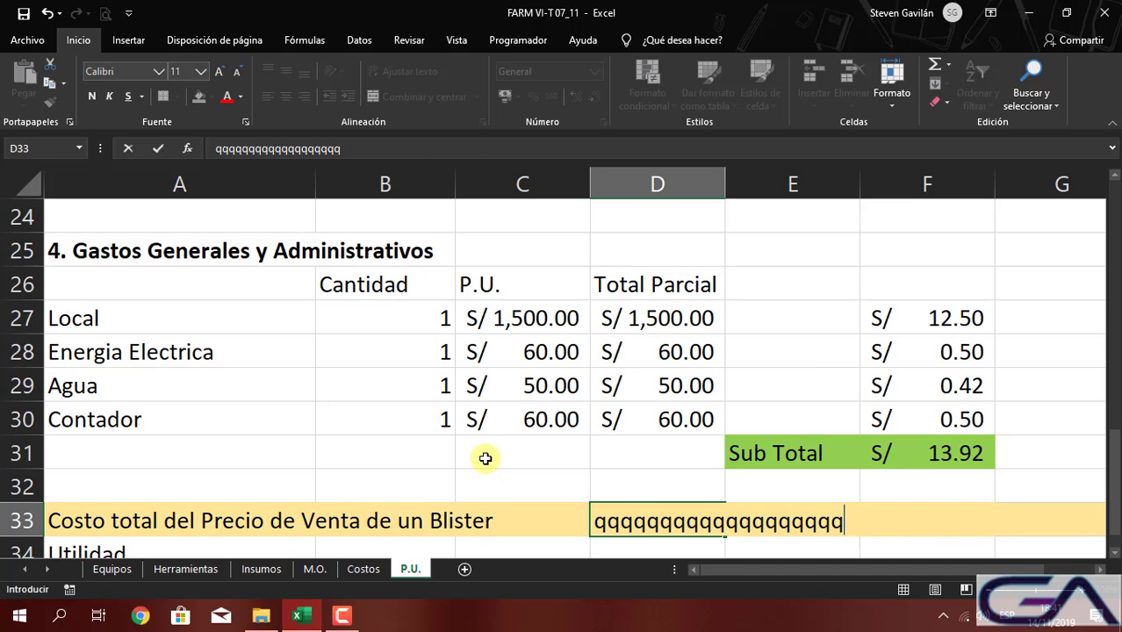
{"action": "left_click", "coordinate": [595, 451]}
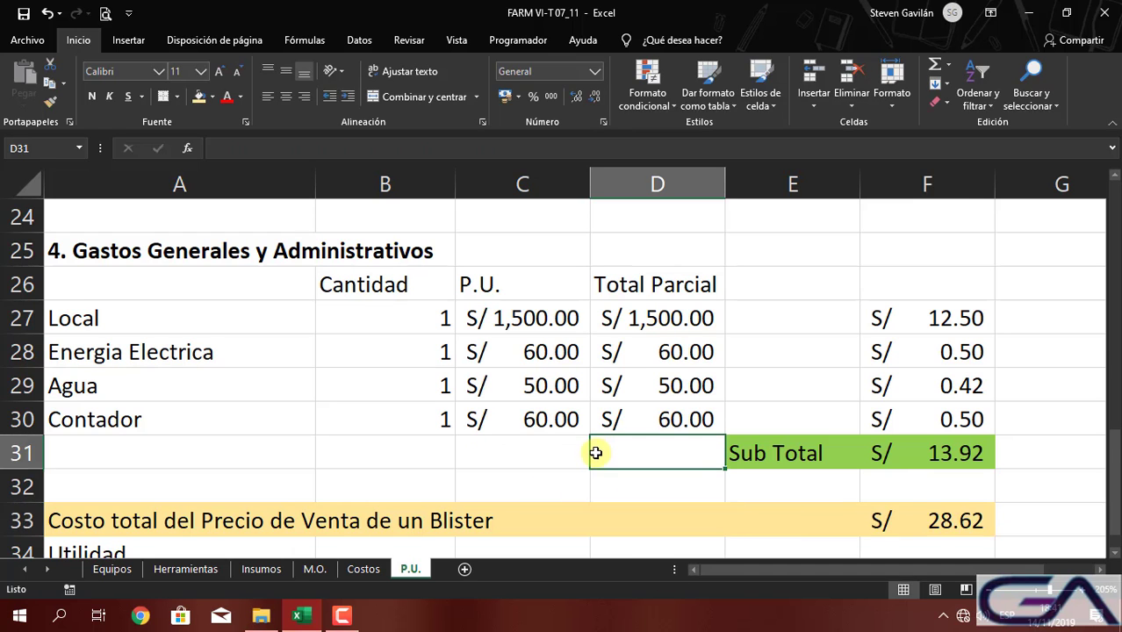
Enter 15% as the Utilidad percentage in E34
{"action": "scroll", "coordinate": [594, 448], "scroll_direction": "down", "scroll_amount": 2}
{"action": "left_click_drag", "start_coordinate": [225, 352], "coordinate": [863, 350]}
{"action": "left_click", "coordinate": [899, 350]}
{"action": "left_click", "coordinate": [824, 353]}
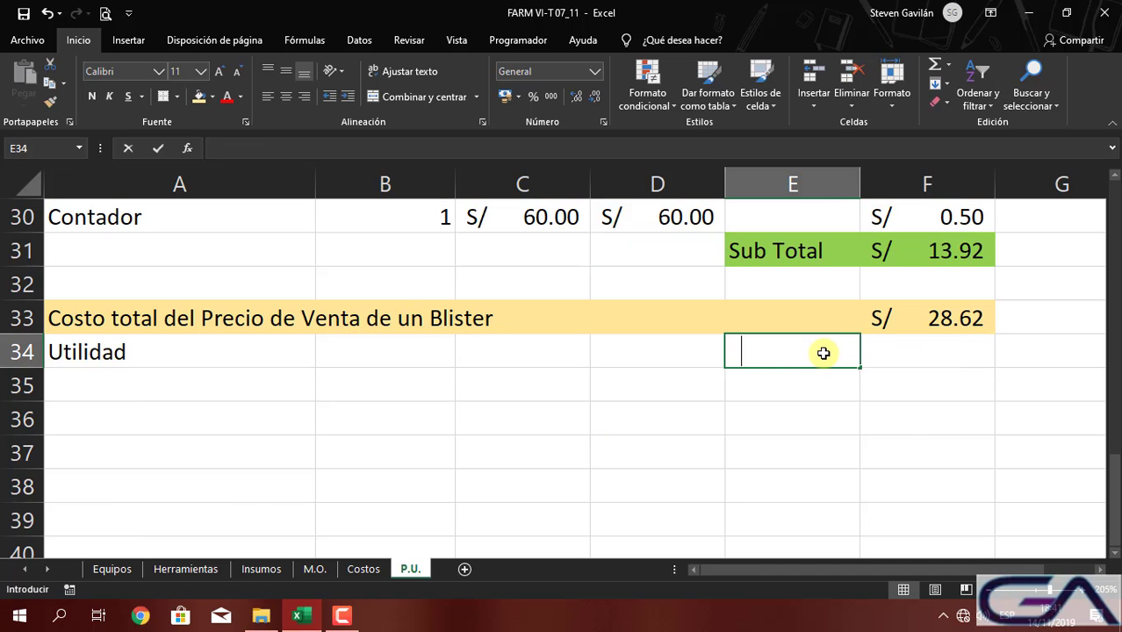
{"action": "type", "text": "15%"}
{"action": "key", "text": "Return"}
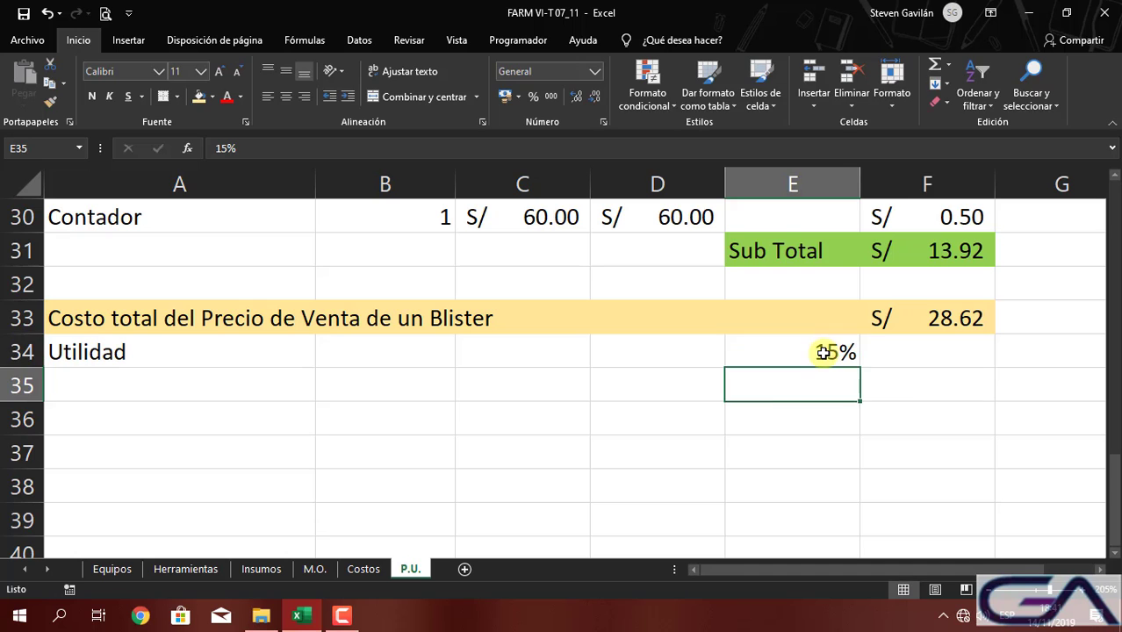
Calculate the Utilidad amount in F34 with the formula =F33*E34
{"action": "key", "text": "Right"}
{"action": "key", "text": "Up"}
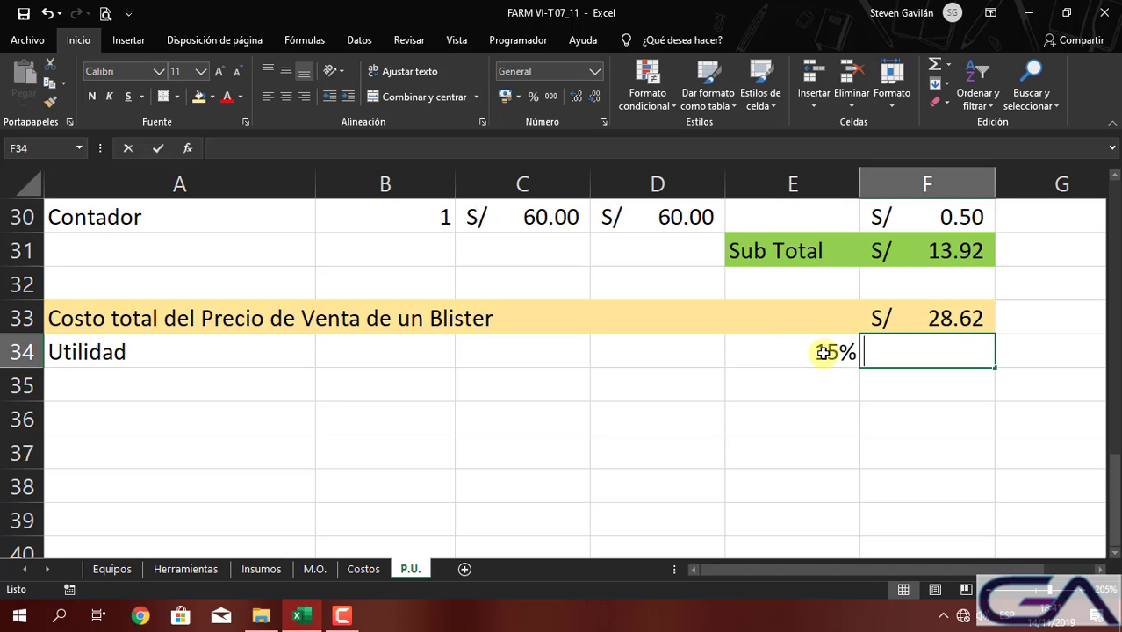
{"action": "type", "text": "="}
{"action": "key", "text": "Up"}
{"action": "type", "text": "*"}
{"action": "left_click", "coordinate": [791, 358]}
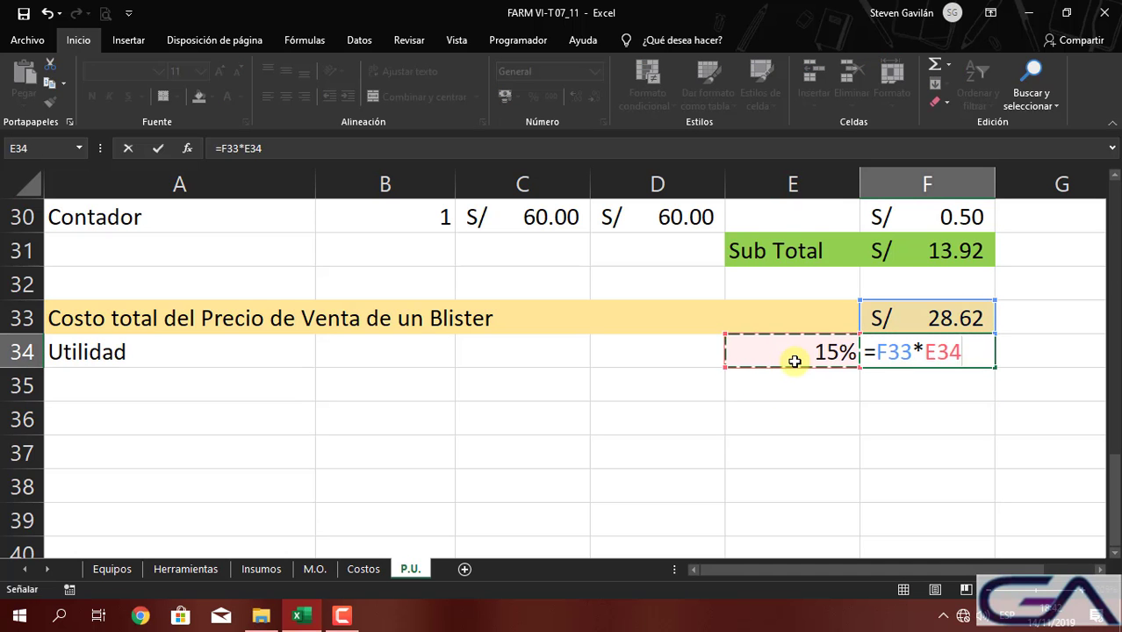
{"action": "key", "text": "Return"}
Fill the Utilidad row A34:F34 with a darker gold background than the total cost row
{"action": "key", "text": "Up"}
{"action": "left_click", "coordinate": [117, 354], "text": "shift"}
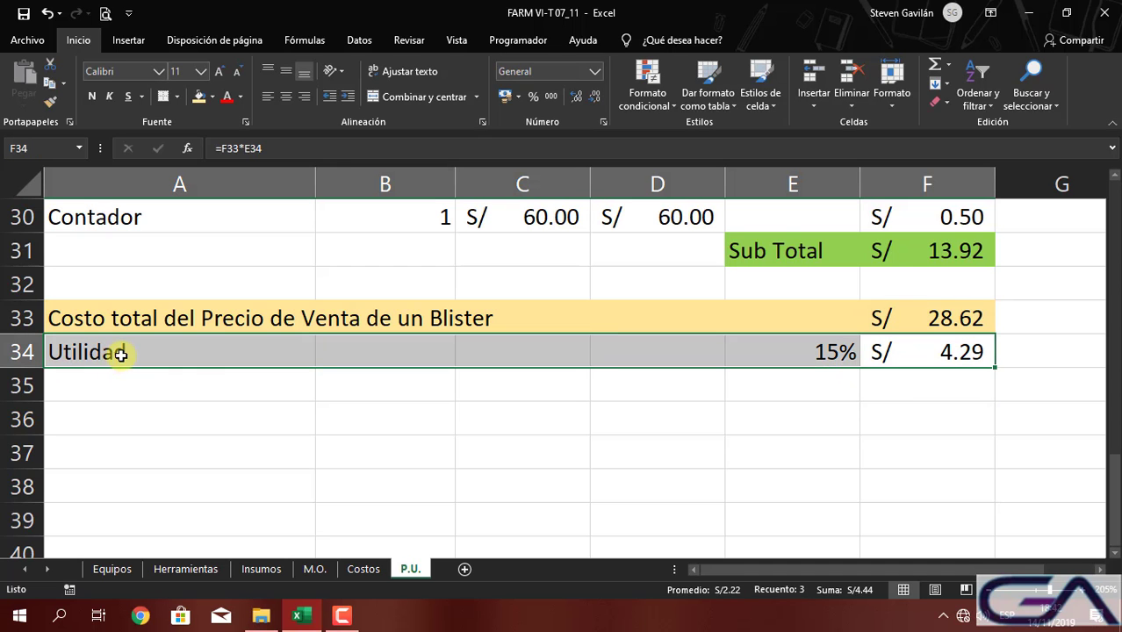
{"action": "left_click", "coordinate": [213, 96]}
{"action": "left_click", "coordinate": [297, 171]}
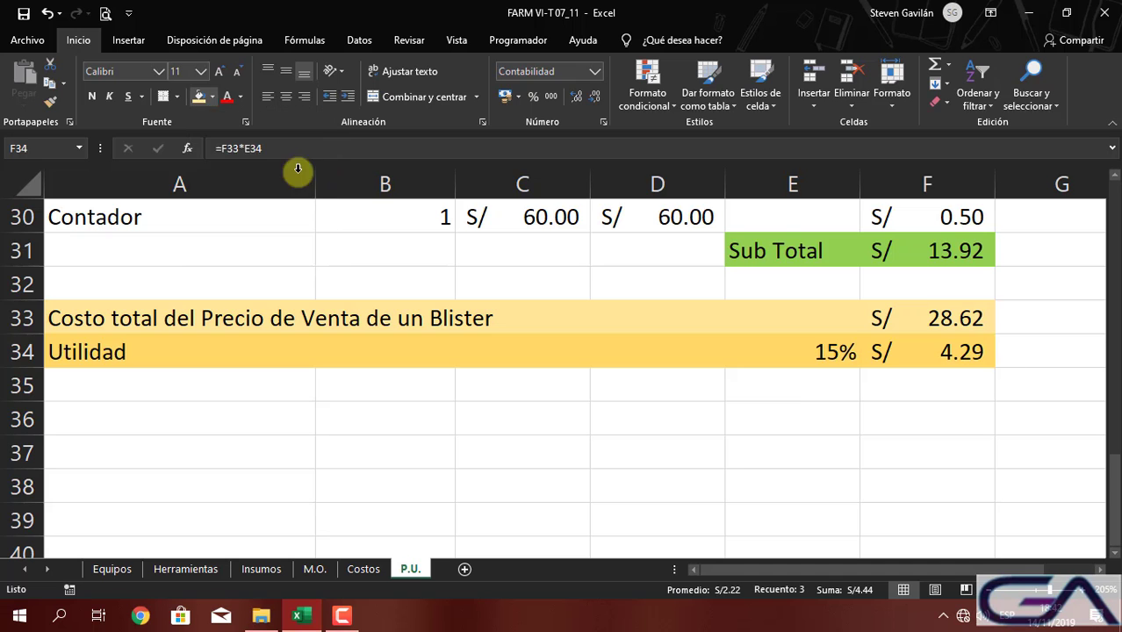
{"action": "left_click", "coordinate": [732, 477]}
Enter the label "Total precio por Blister" in A35 below the Utilidad row
{"action": "left_click", "coordinate": [150, 374]}
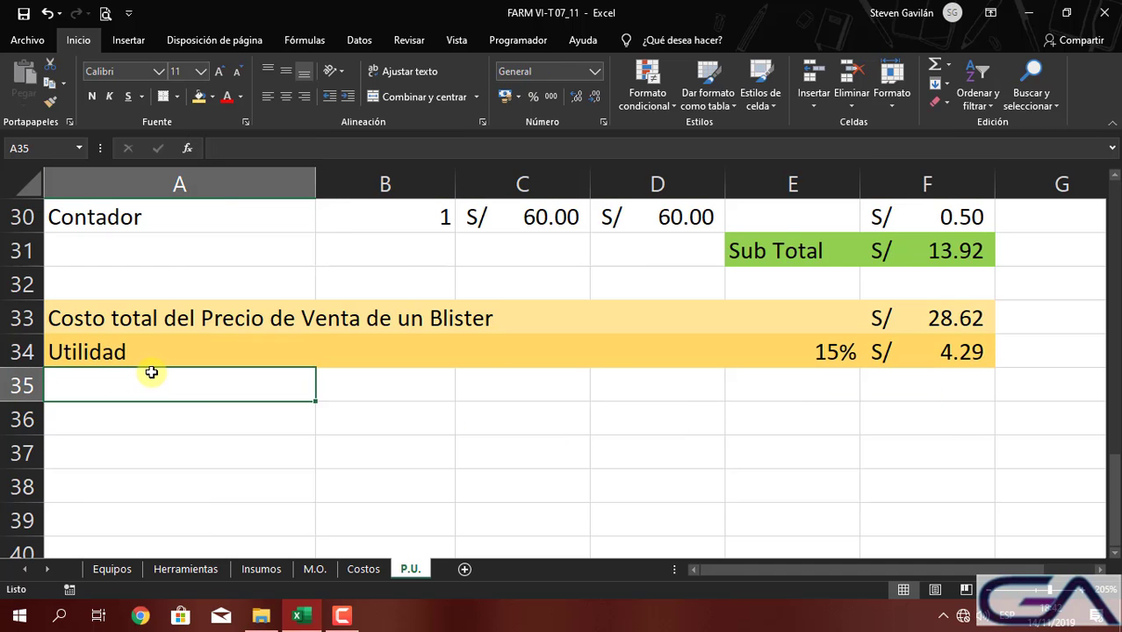
{"action": "type", "text": "Total prec"}
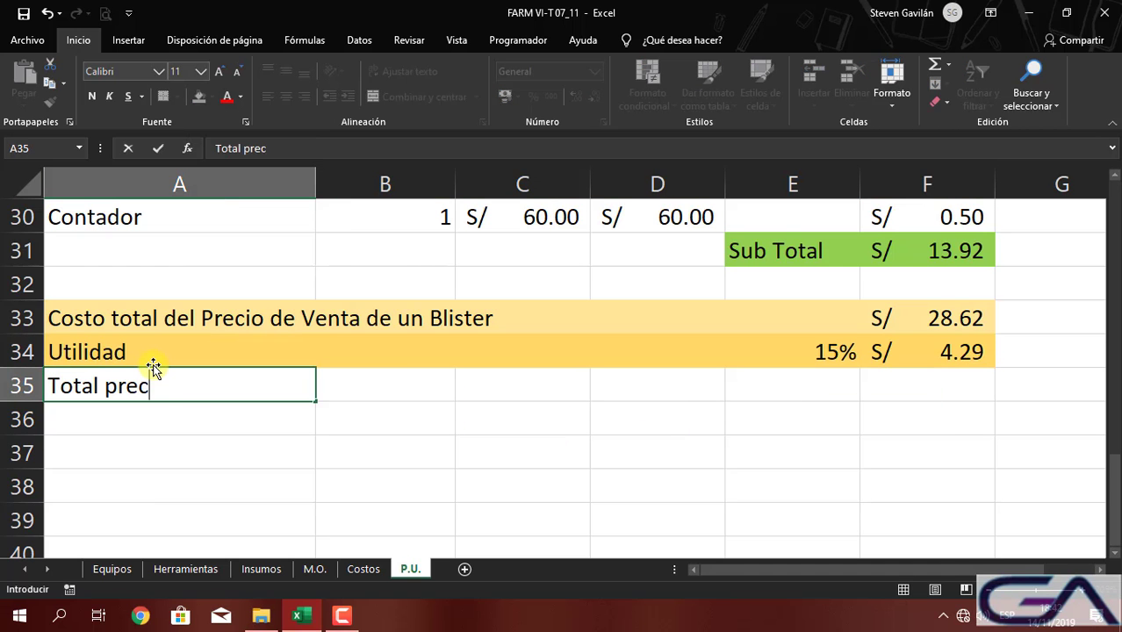
{"action": "type", "text": "io por Blister"}
{"action": "key", "text": "Return"}
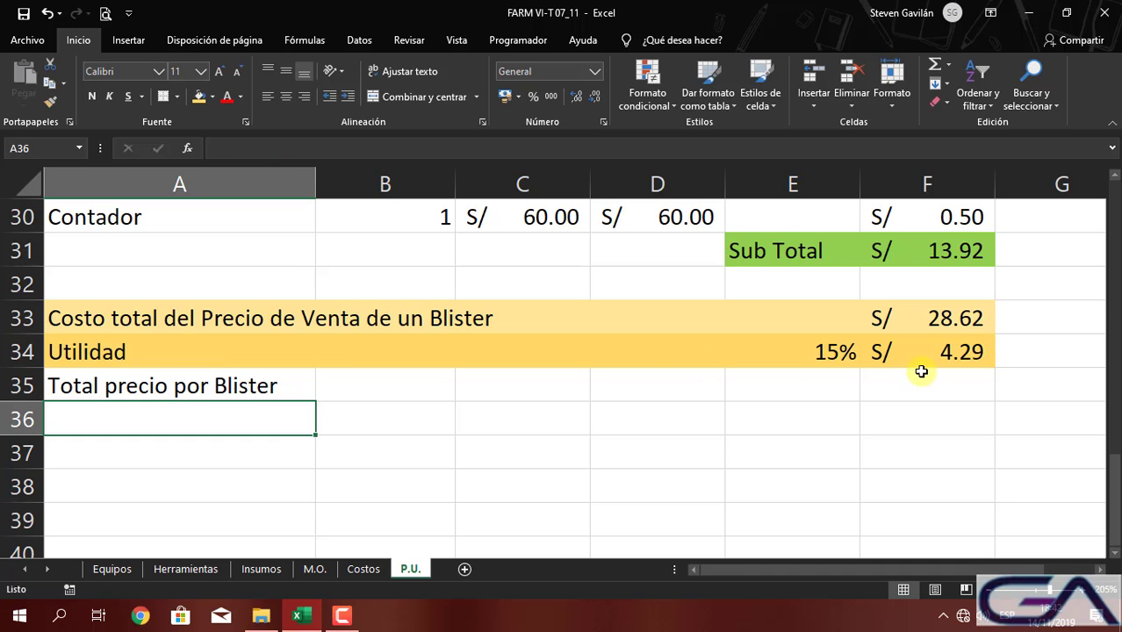
Add the total cost and the profit in F35 with =SUMA(F33:F34)
{"action": "left_click", "coordinate": [920, 372]}
{"action": "left_click", "coordinate": [935, 68]}
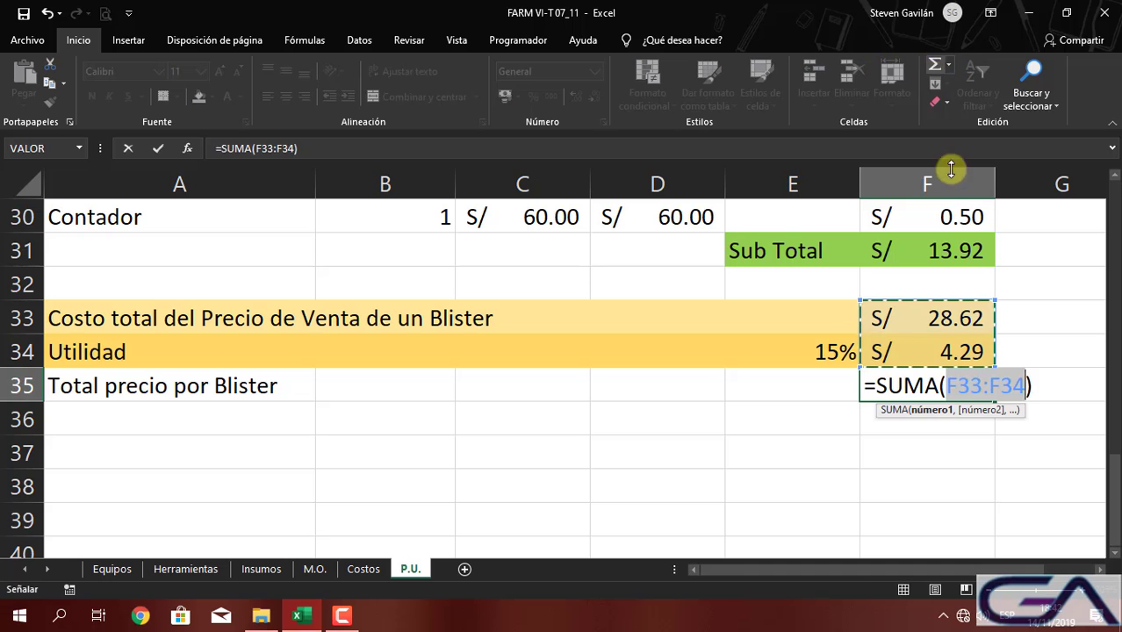
{"action": "key", "text": "Return"}
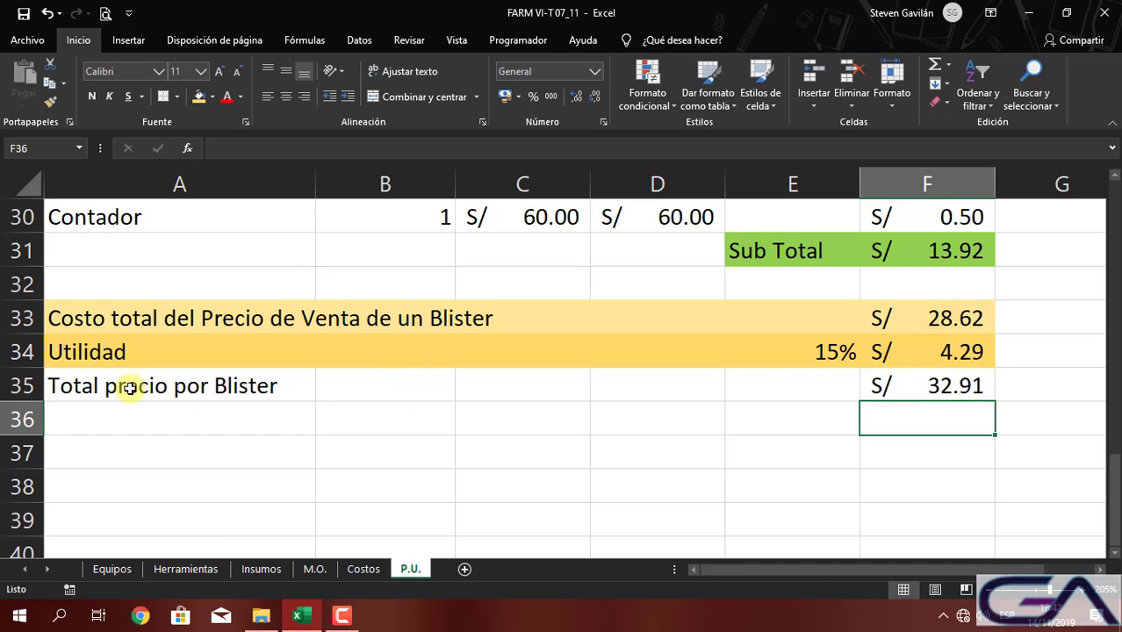
Fill the total price row A35:F35 with green and make its text bold
{"action": "left_click_drag", "start_coordinate": [129, 389], "coordinate": [913, 388]}
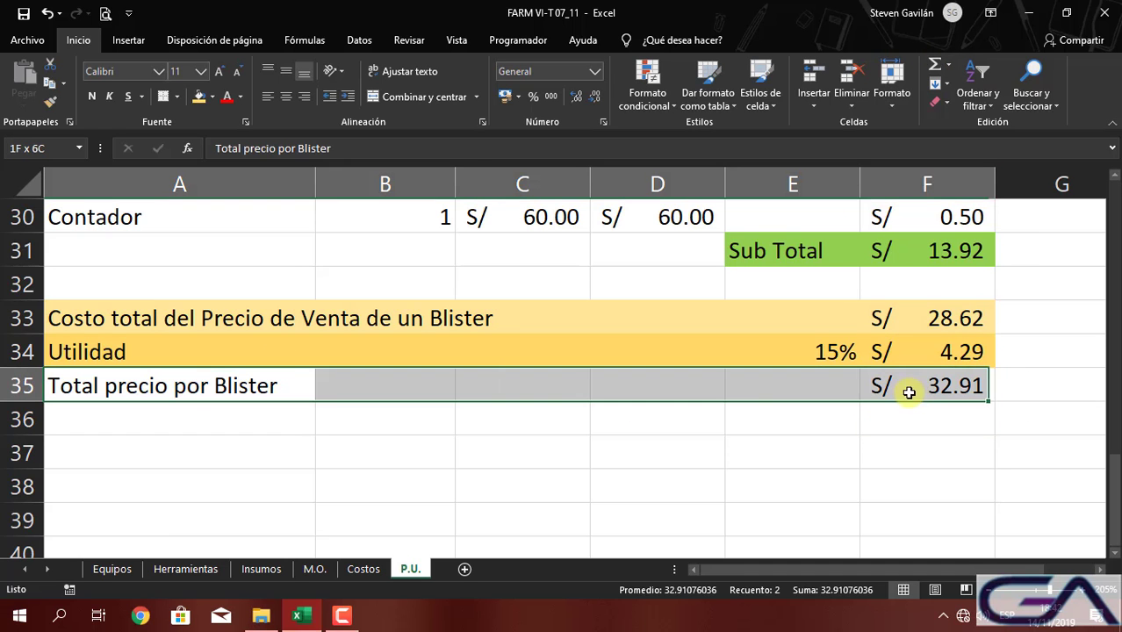
{"action": "left_click", "coordinate": [212, 97]}
{"action": "left_click", "coordinate": [264, 224]}
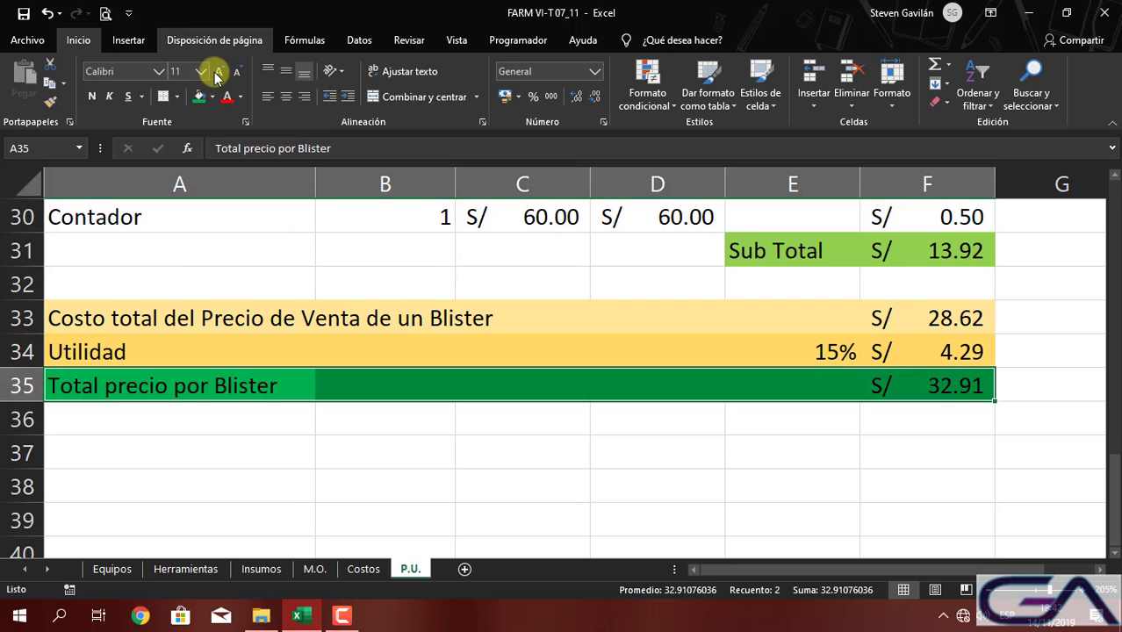
{"action": "left_click", "coordinate": [91, 96]}
{"action": "left_click", "coordinate": [467, 338]}
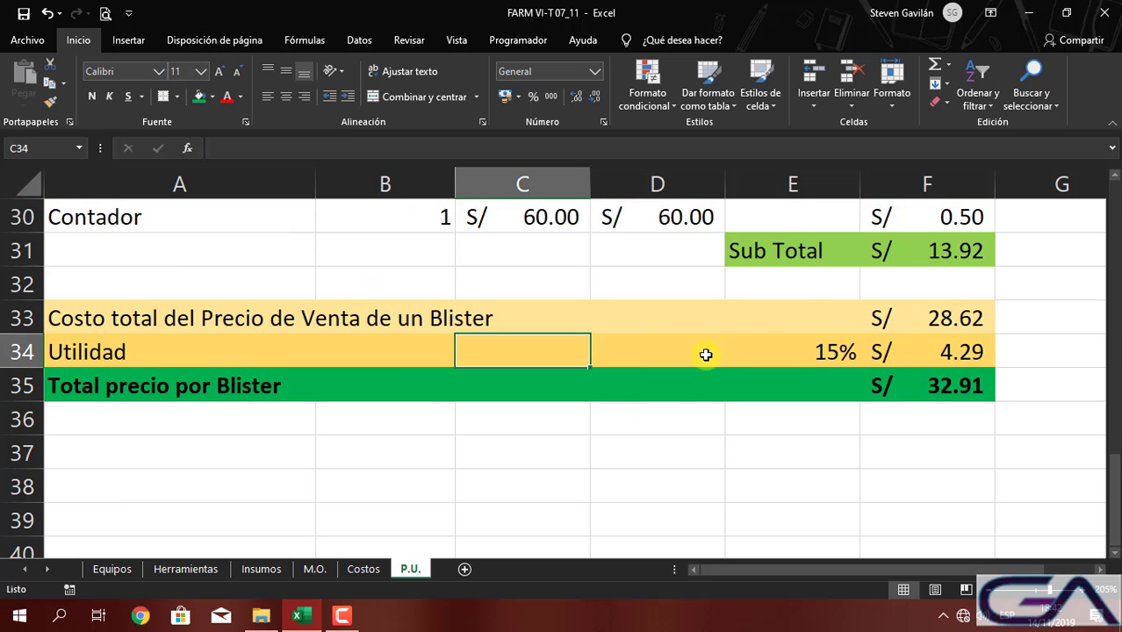
Review the total price per blister in F35 and the general and administrative expenses in A27:D30
{"action": "scroll", "coordinate": [698, 355], "scroll_direction": "up", "scroll_amount": 2}
{"action": "scroll", "coordinate": [829, 433], "scroll_direction": "down", "scroll_amount": 1}
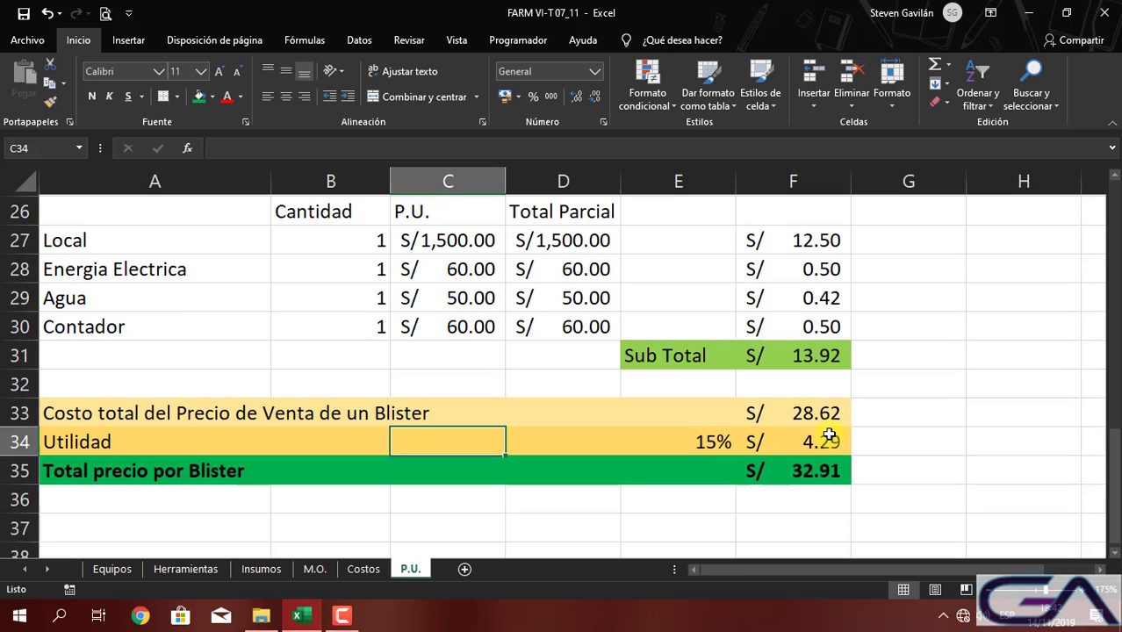
{"action": "left_click", "coordinate": [795, 446]}
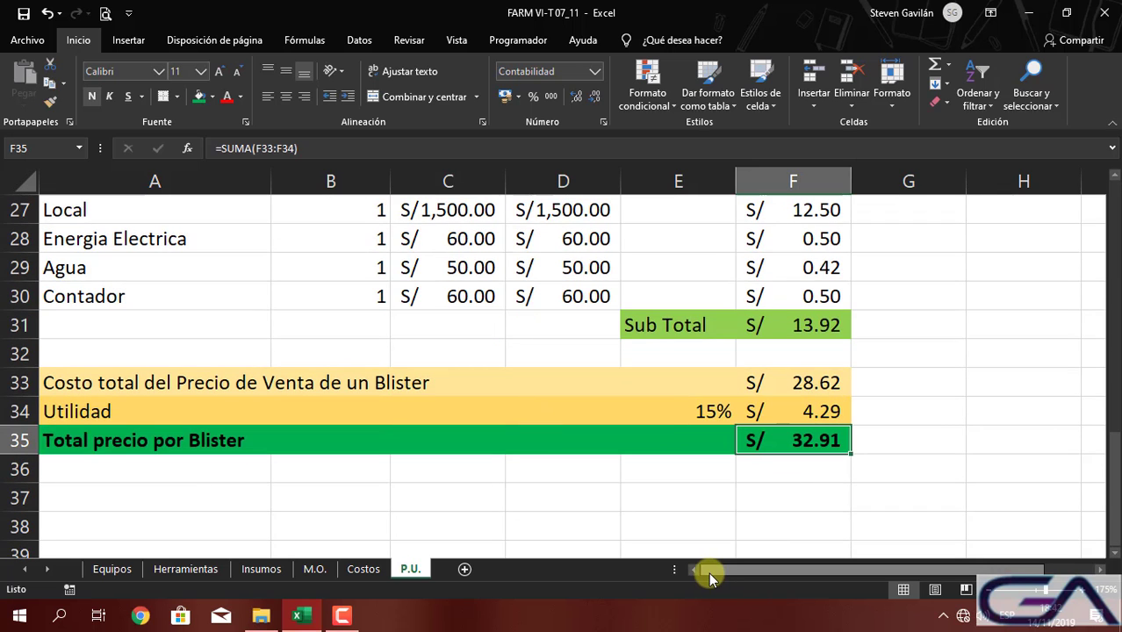
{"action": "scroll", "coordinate": [750, 418], "scroll_direction": "up", "scroll_amount": 1}
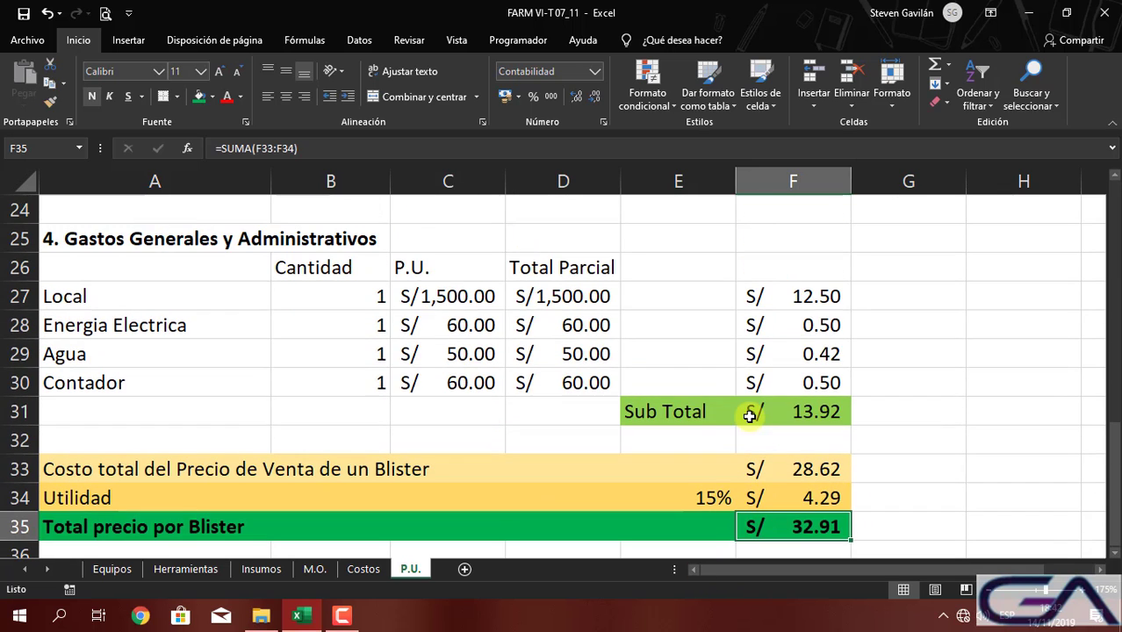
{"action": "left_click_drag", "start_coordinate": [66, 302], "coordinate": [566, 388]}
{"action": "scroll", "coordinate": [677, 338], "scroll_direction": "up", "scroll_amount": 1}
{"action": "scroll", "coordinate": [677, 338], "scroll_direction": "up", "scroll_amount": 3}
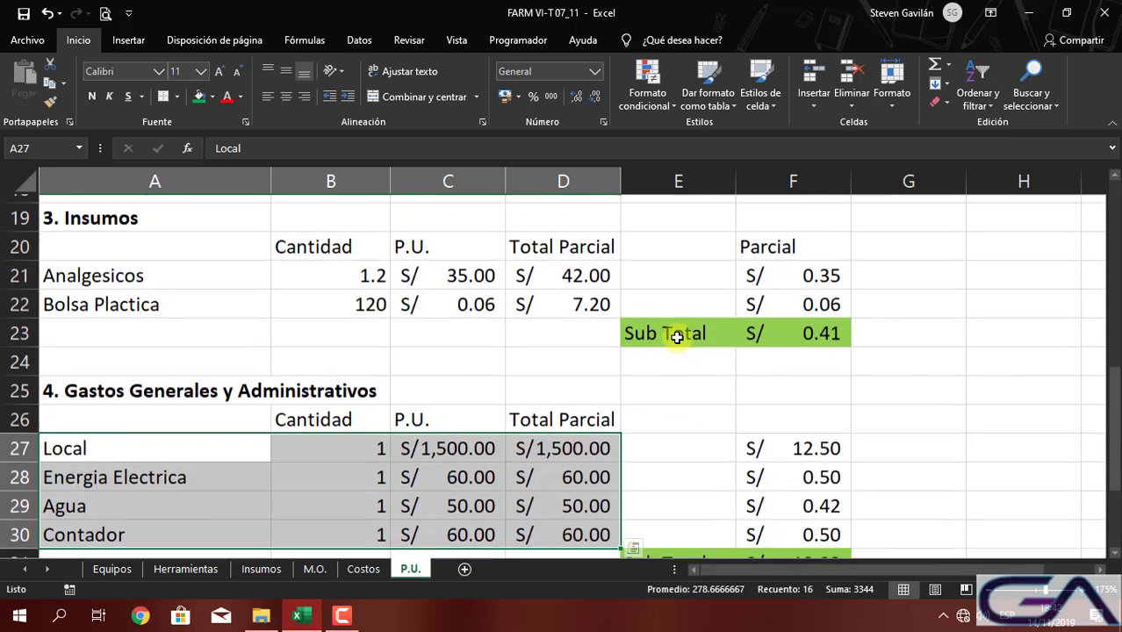
Examine the quantities, unit prices and partial totals under Insumos, plus the equipment and labour subtotals in F17 and F9
{"action": "left_click_drag", "start_coordinate": [100, 389], "coordinate": [470, 383]}
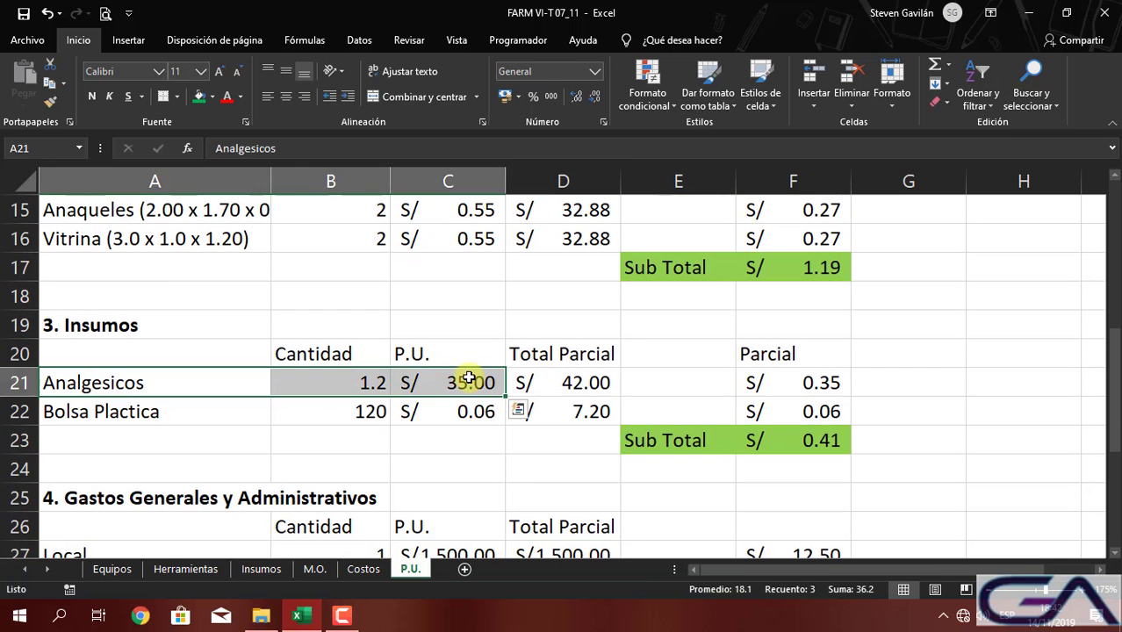
{"action": "left_click", "coordinate": [471, 382]}
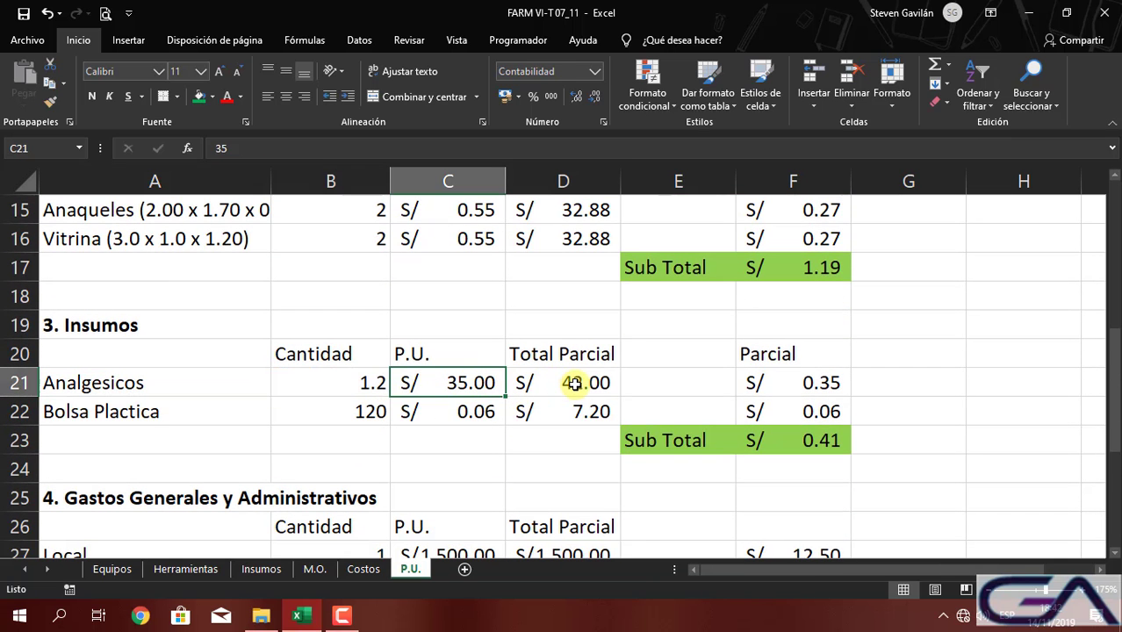
{"action": "left_click", "coordinate": [572, 383]}
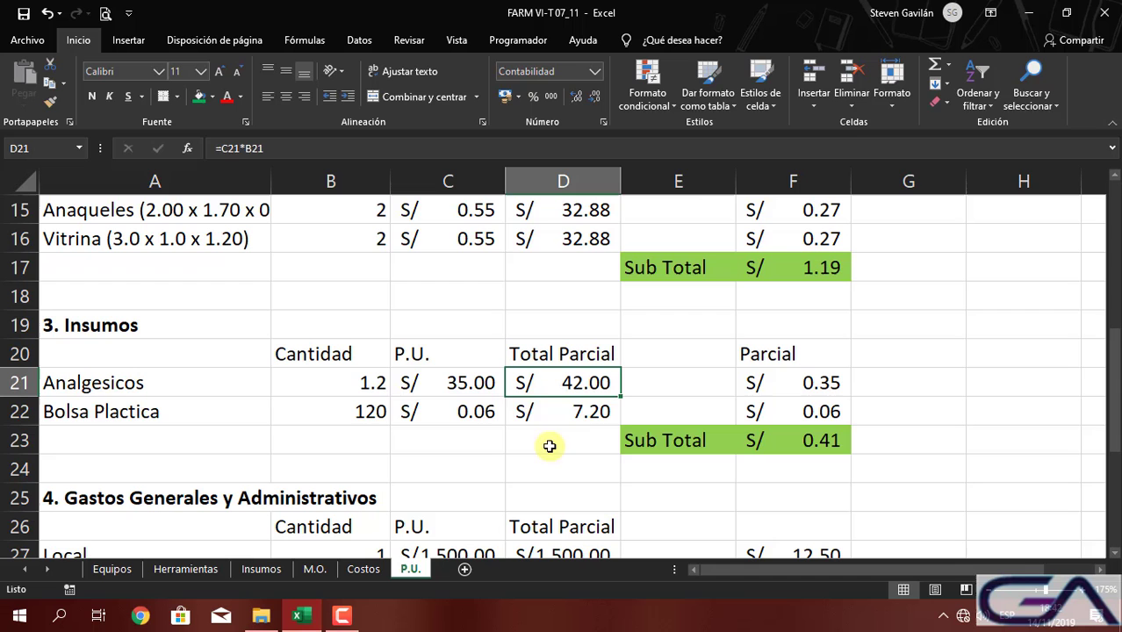
{"action": "left_click", "coordinate": [113, 405]}
{"action": "left_click", "coordinate": [551, 399]}
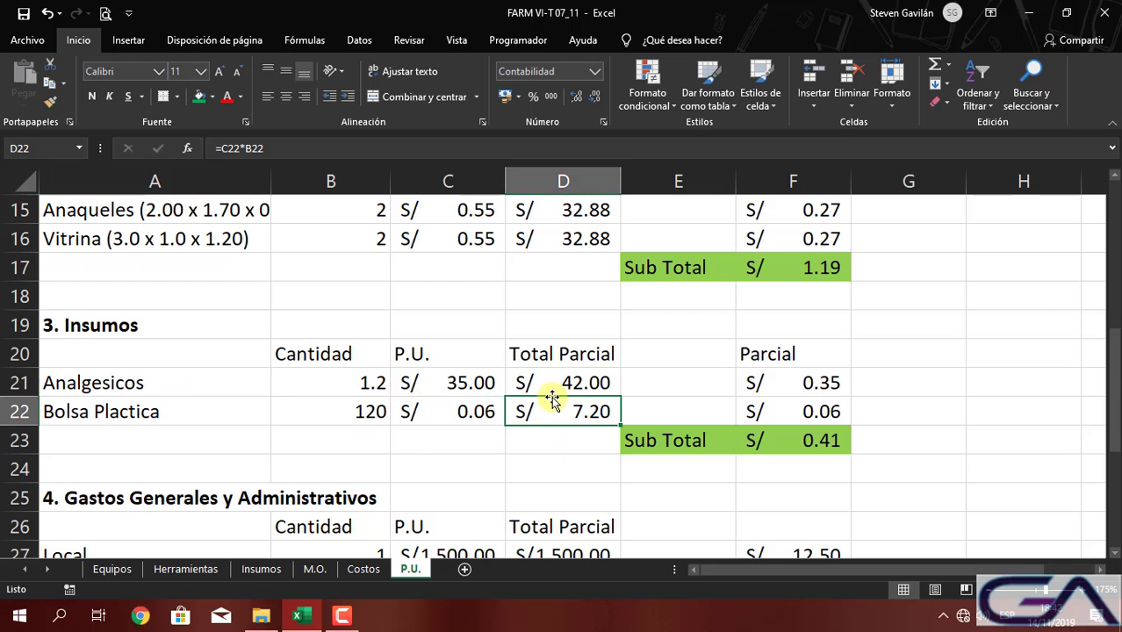
{"action": "left_click", "coordinate": [496, 413]}
{"action": "left_click", "coordinate": [364, 414]}
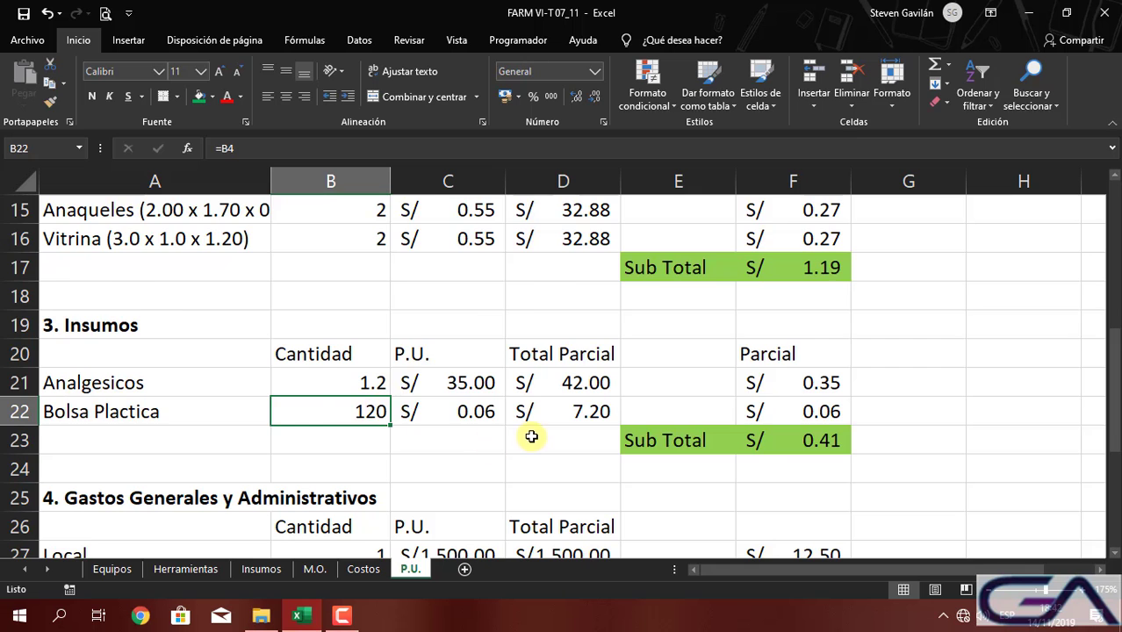
{"action": "scroll", "coordinate": [531, 436], "scroll_direction": "up", "scroll_amount": 3}
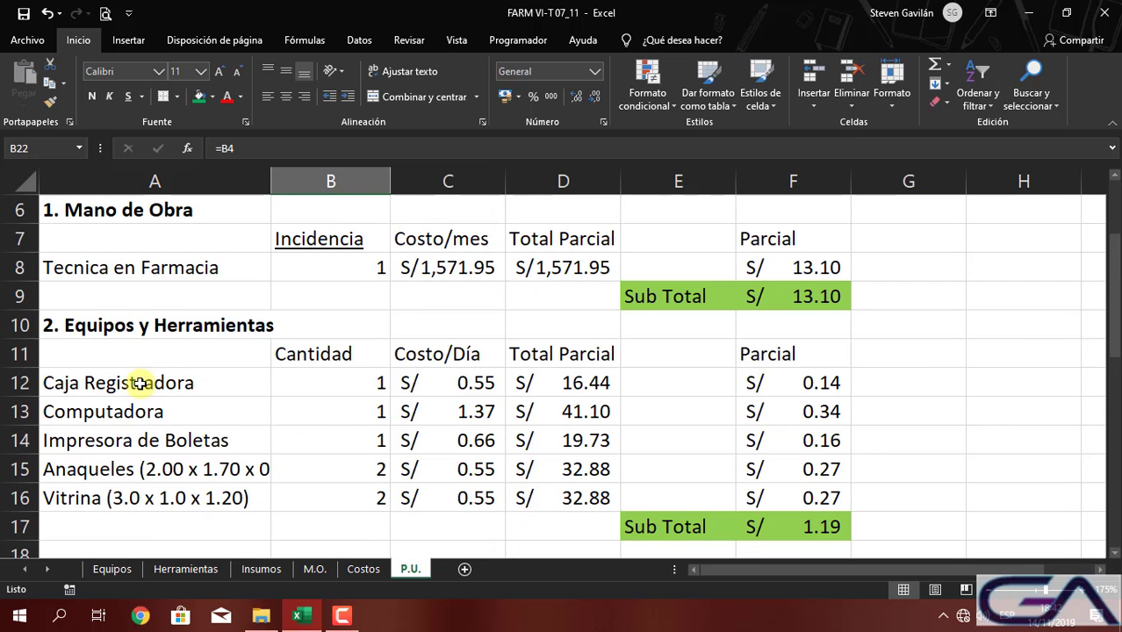
{"action": "scroll", "coordinate": [873, 451], "scroll_direction": "down", "scroll_amount": 1}
{"action": "left_click", "coordinate": [834, 441]}
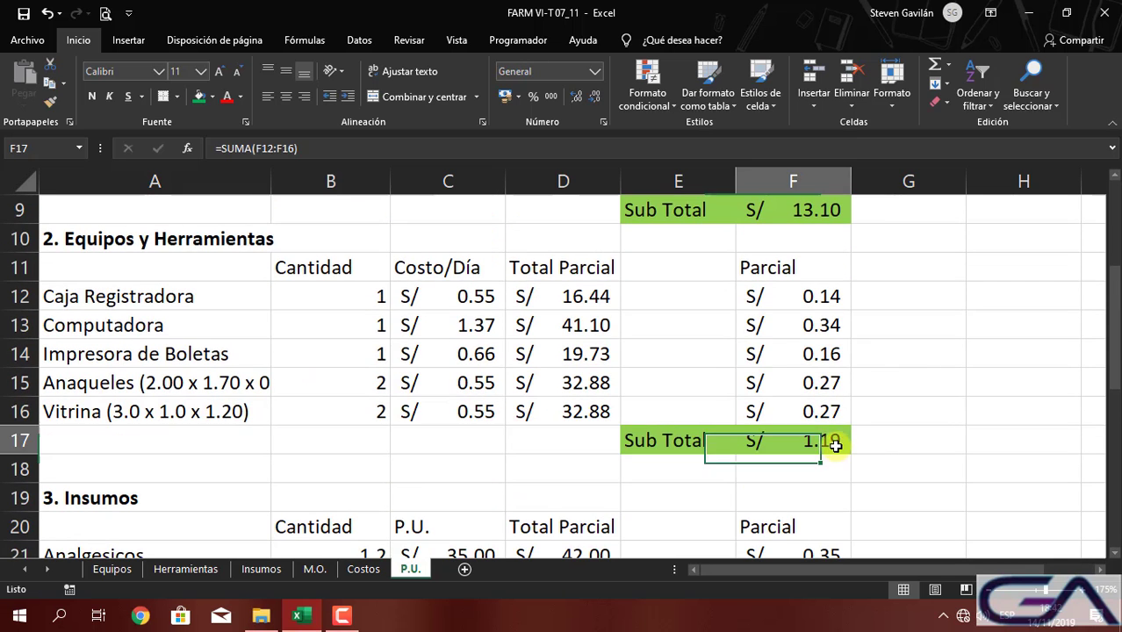
{"action": "scroll", "coordinate": [828, 514], "scroll_direction": "up", "scroll_amount": 2}
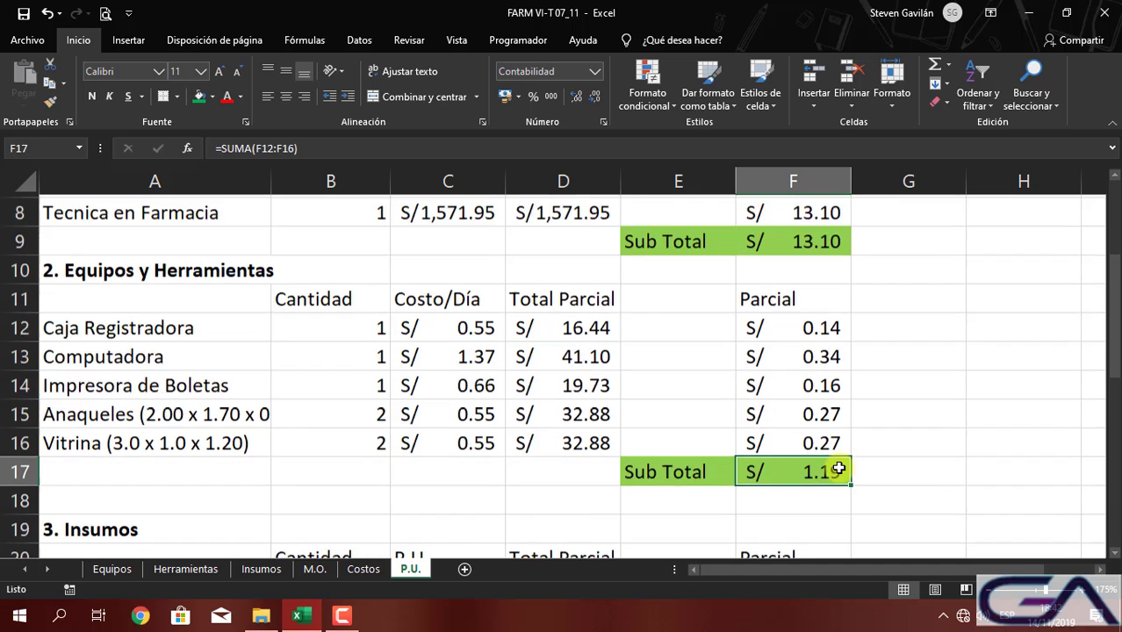
{"action": "left_click", "coordinate": [807, 384]}
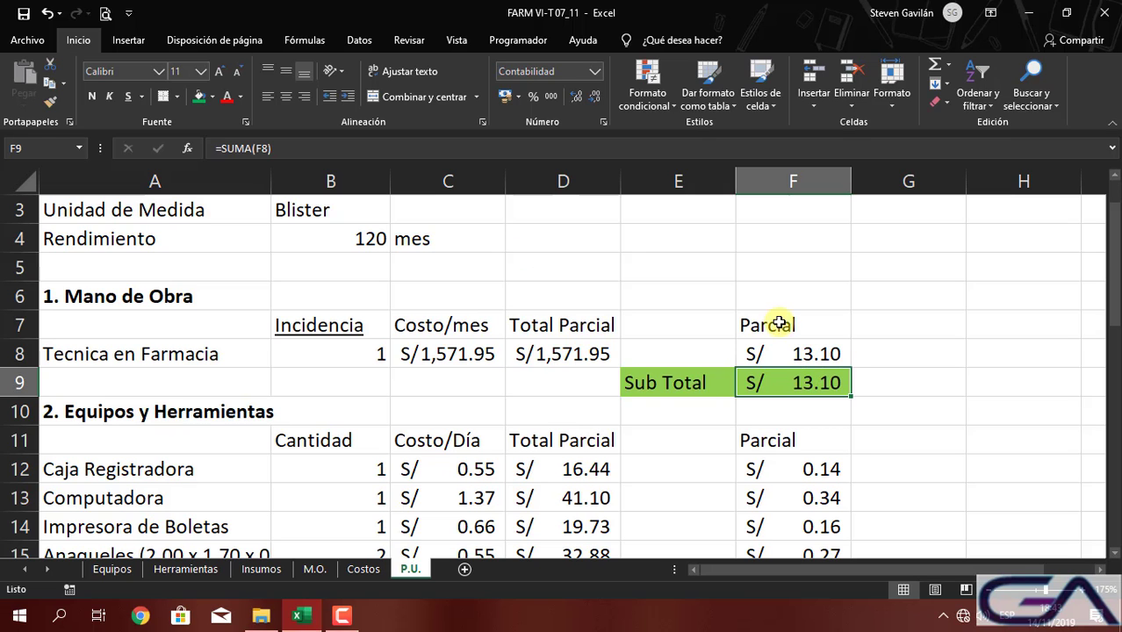
On the M.O. sheet, replace the Total Bruto Mes formula for Tec. En Farmacia in N10 with 900
{"action": "left_click", "coordinate": [314, 569]}
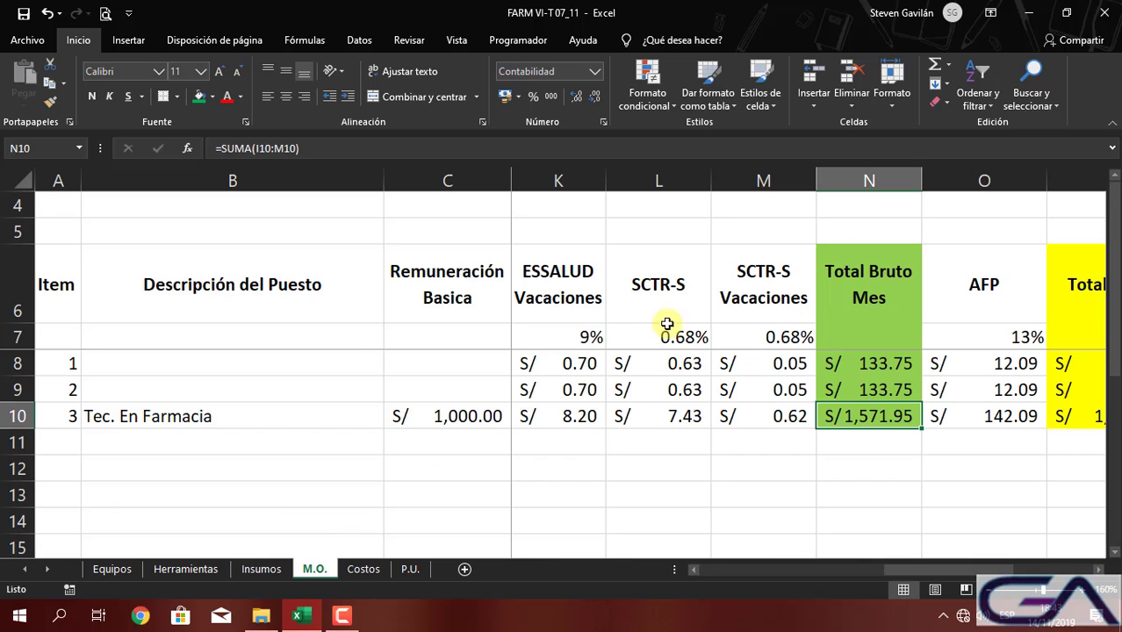
{"action": "left_click", "coordinate": [277, 417]}
{"action": "left_click", "coordinate": [448, 419]}
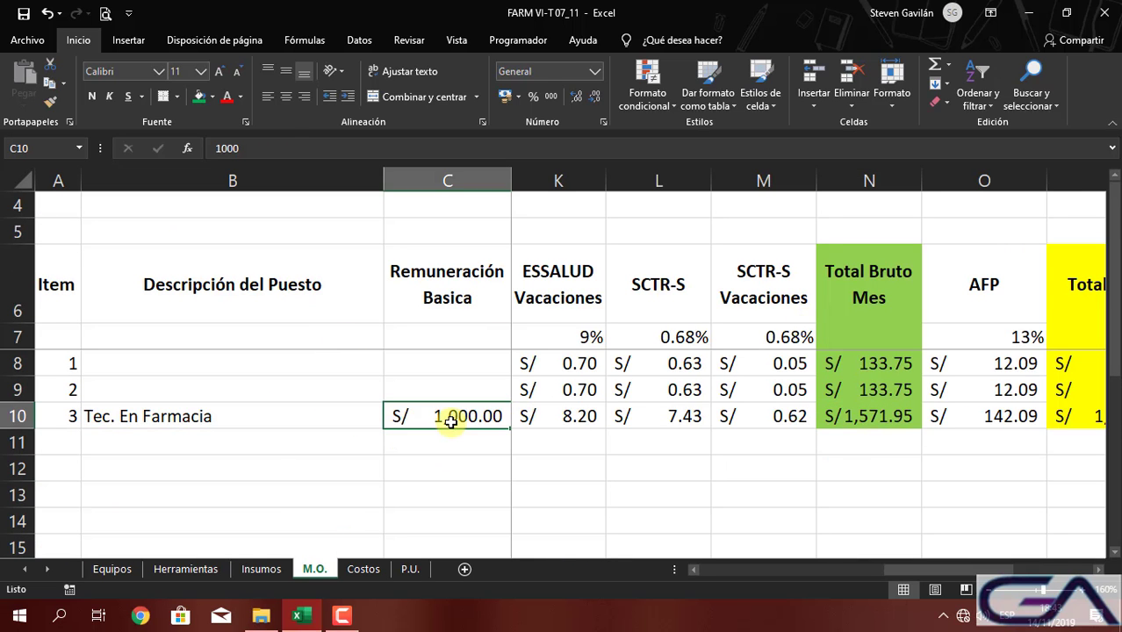
{"action": "left_click", "coordinate": [883, 414]}
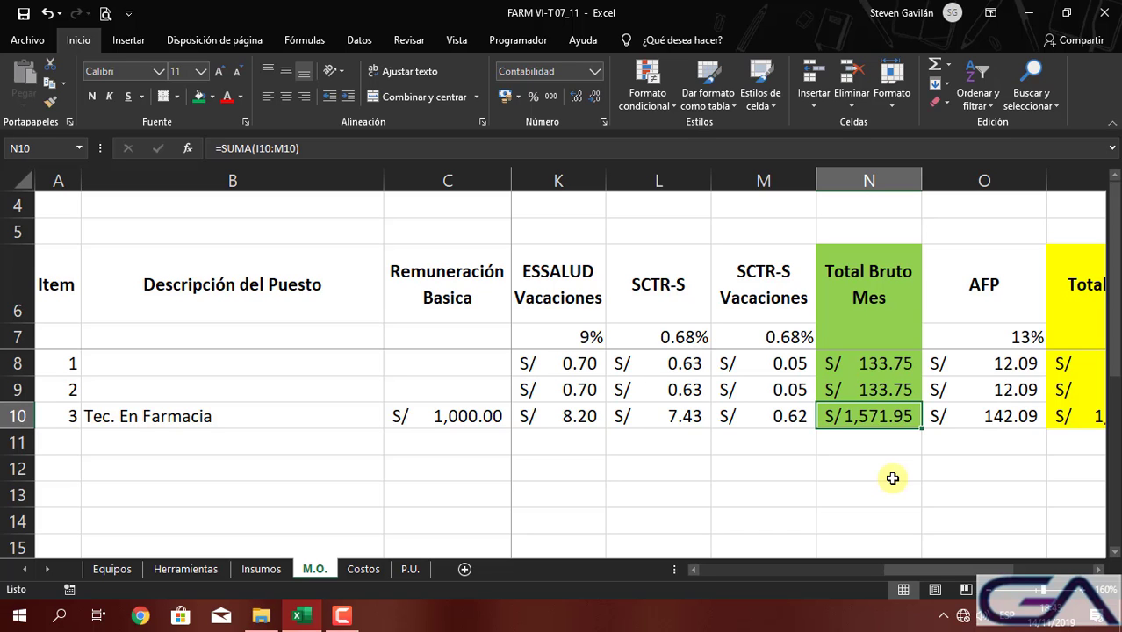
{"action": "type", "text": "900"}
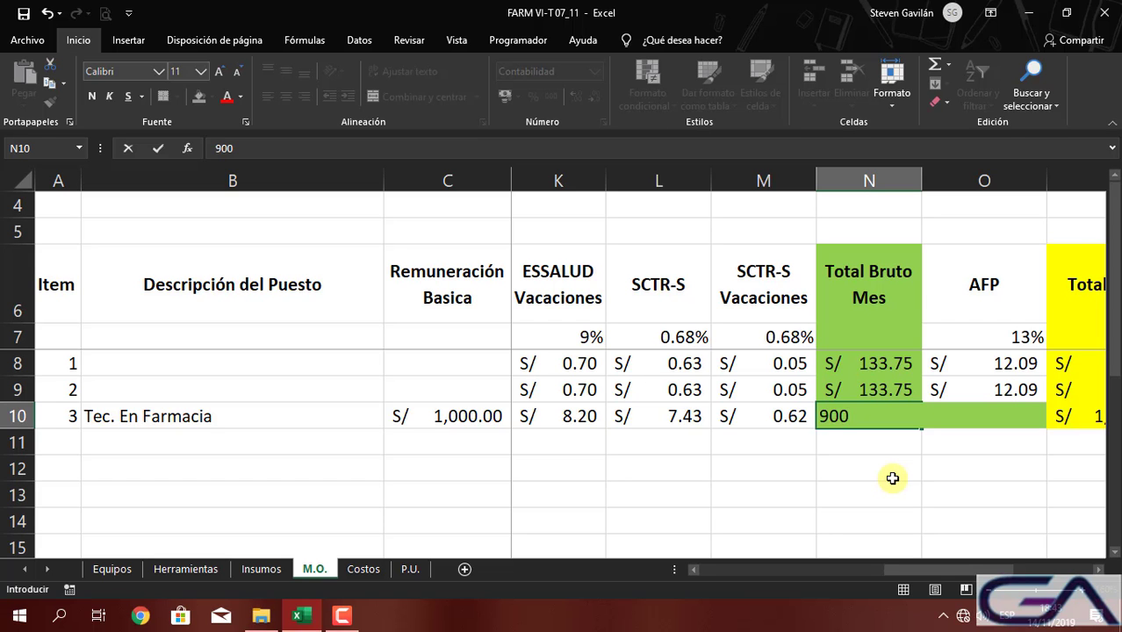
{"action": "key", "text": "Return"}
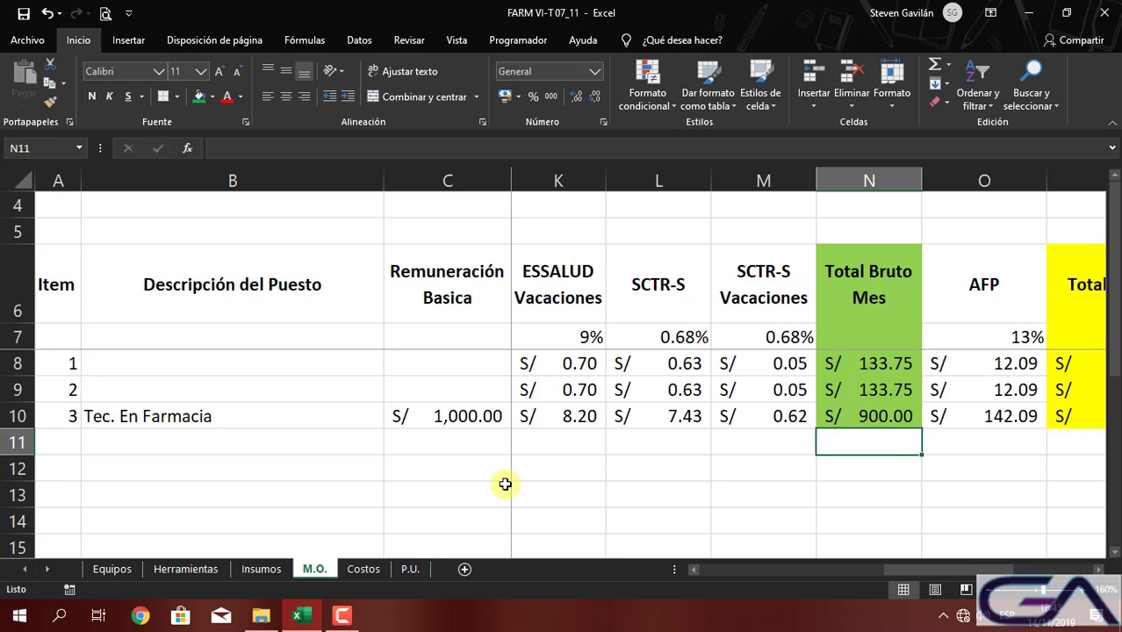
Check the labour cost, its subtotal and the total price per blister on the P.U. sheet
{"action": "left_click_drag", "start_coordinate": [413, 551], "coordinate": [412, 572]}
{"action": "left_click", "coordinate": [411, 569]}
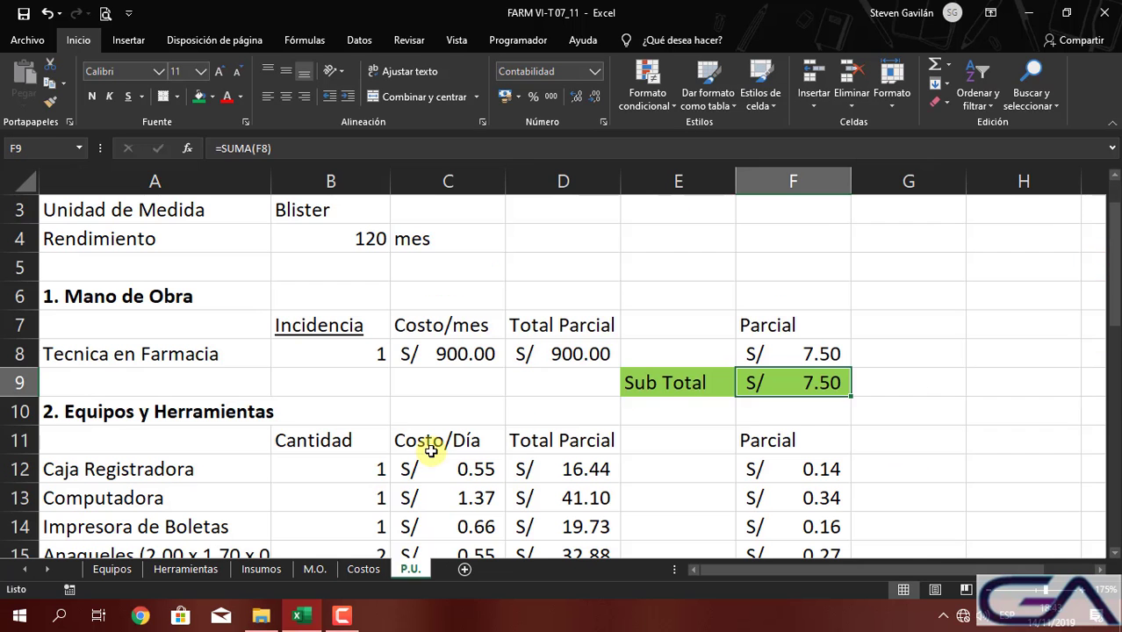
{"action": "left_click", "coordinate": [460, 355]}
{"action": "left_click", "coordinate": [808, 382]}
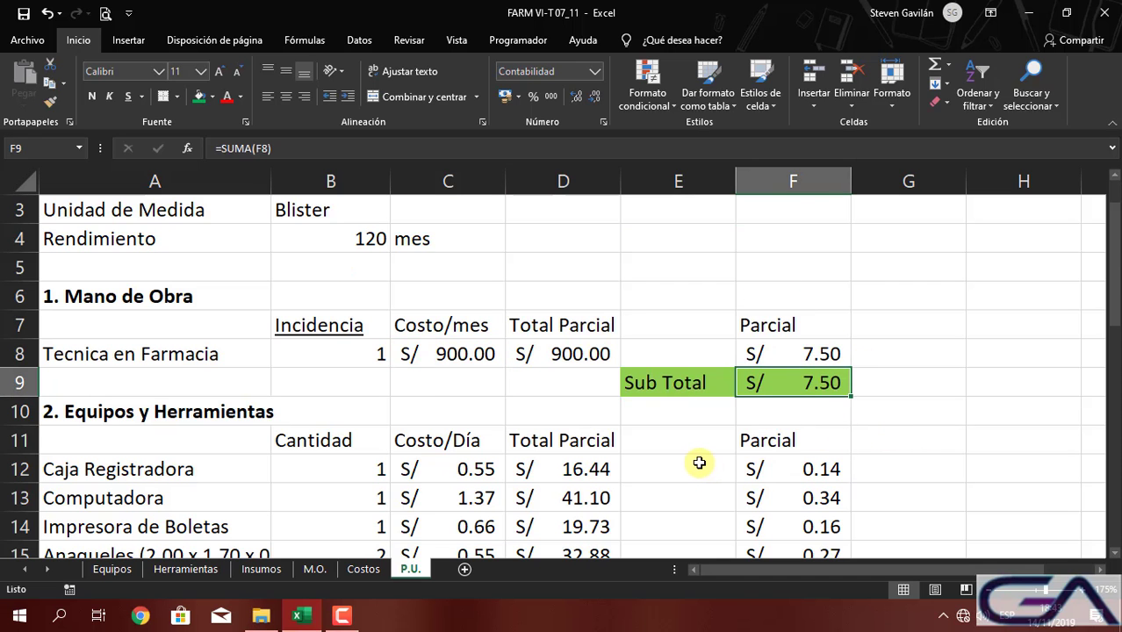
{"action": "scroll", "coordinate": [698, 463], "scroll_direction": "down", "scroll_amount": 9}
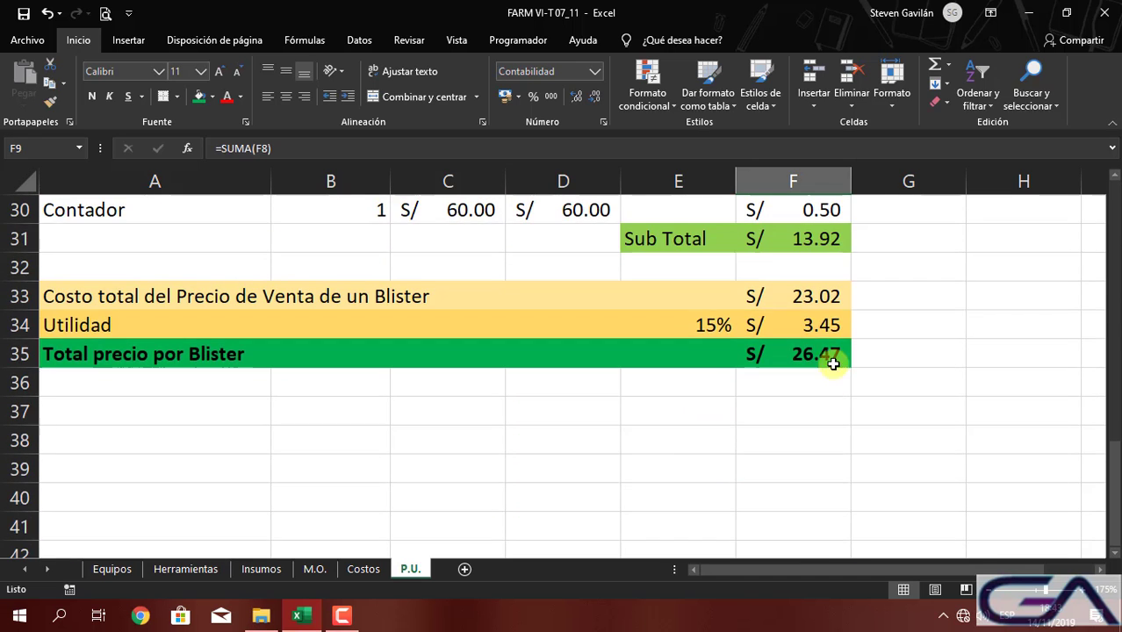
{"action": "left_click", "coordinate": [832, 363]}
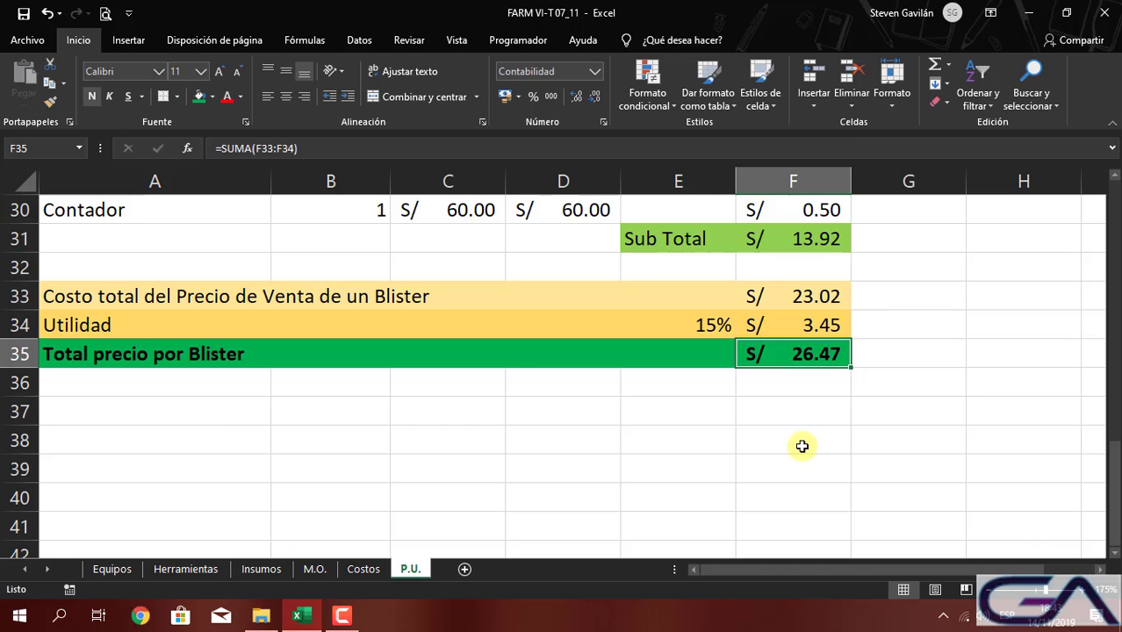
{"action": "scroll", "coordinate": [801, 440], "scroll_direction": "up", "scroll_amount": 2}
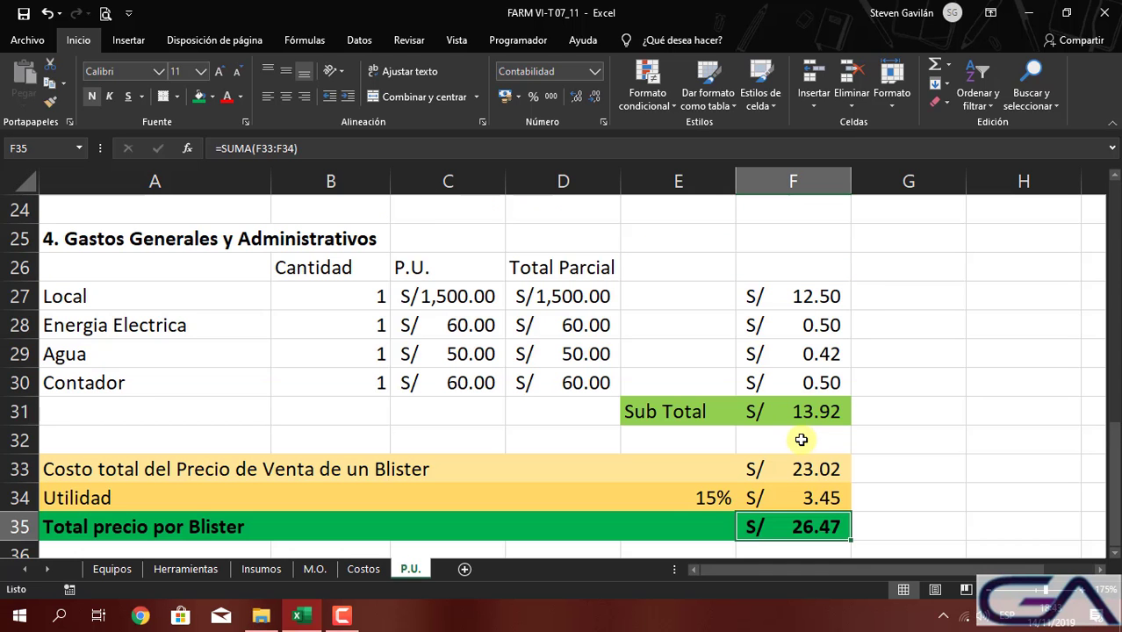
Check which subtotals the formula for the total blister cost in F33 adds together
{"action": "double_click", "coordinate": [801, 469]}
{"action": "scroll", "coordinate": [808, 468], "scroll_direction": "up", "scroll_amount": 7}
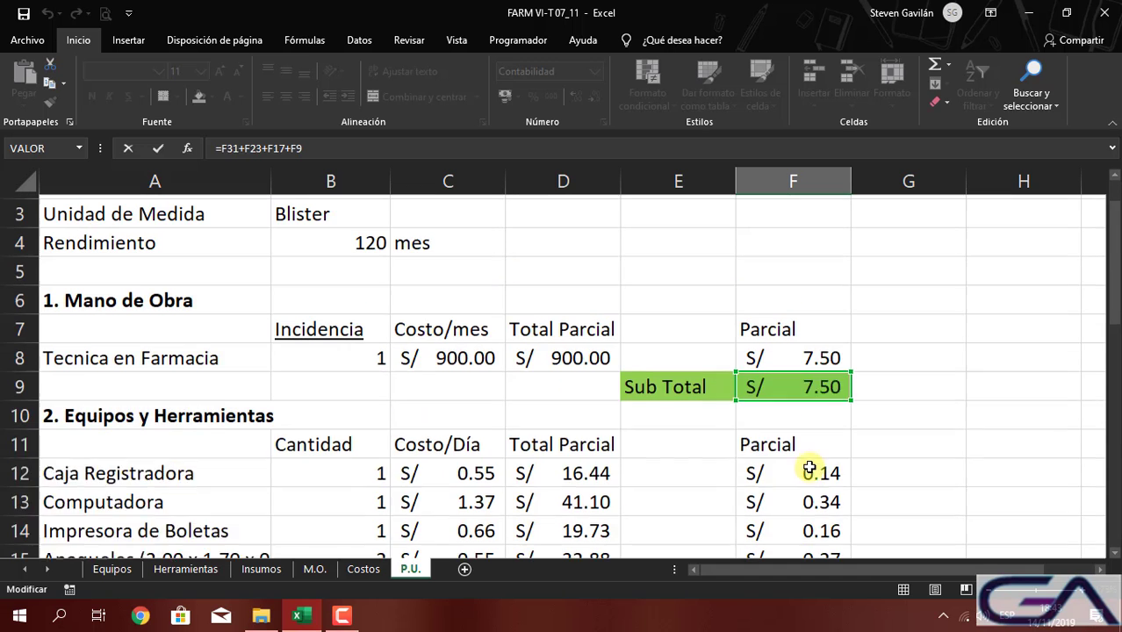
{"action": "scroll", "coordinate": [808, 468], "scroll_direction": "up", "scroll_amount": 1}
{"action": "key", "text": "Return"}
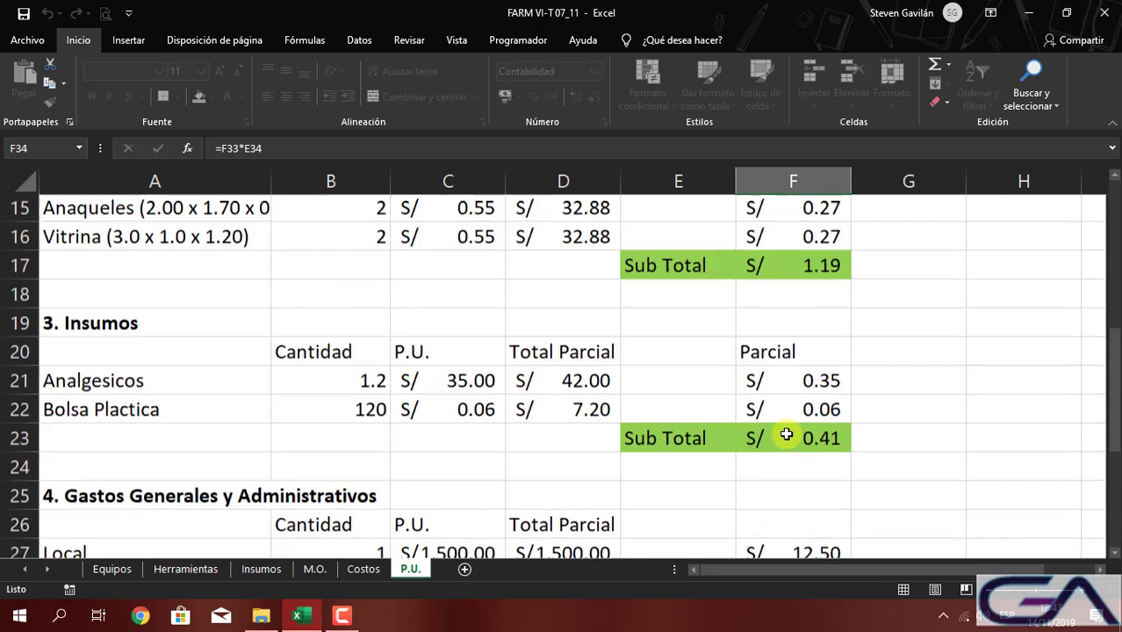
{"action": "scroll", "coordinate": [523, 395], "scroll_direction": "up", "scroll_amount": 6}
{"action": "scroll", "coordinate": [349, 330], "scroll_direction": "up", "scroll_amount": 2}
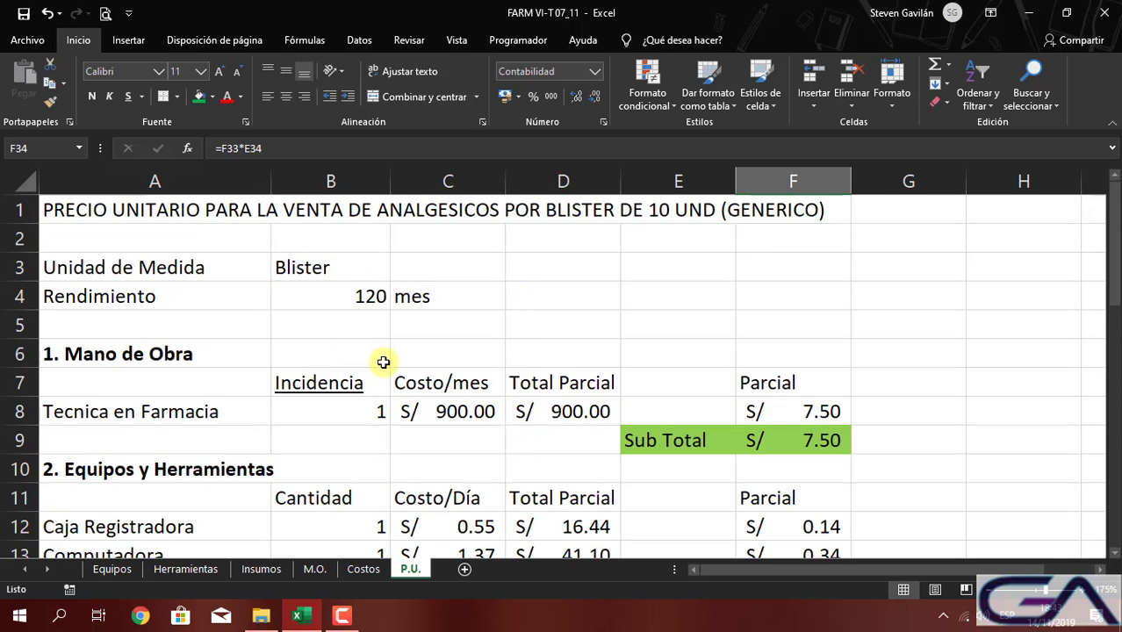
Set the monthly Rendimiento in B4 to 200 and check the total price per blister in F35
{"action": "left_click", "coordinate": [358, 290]}
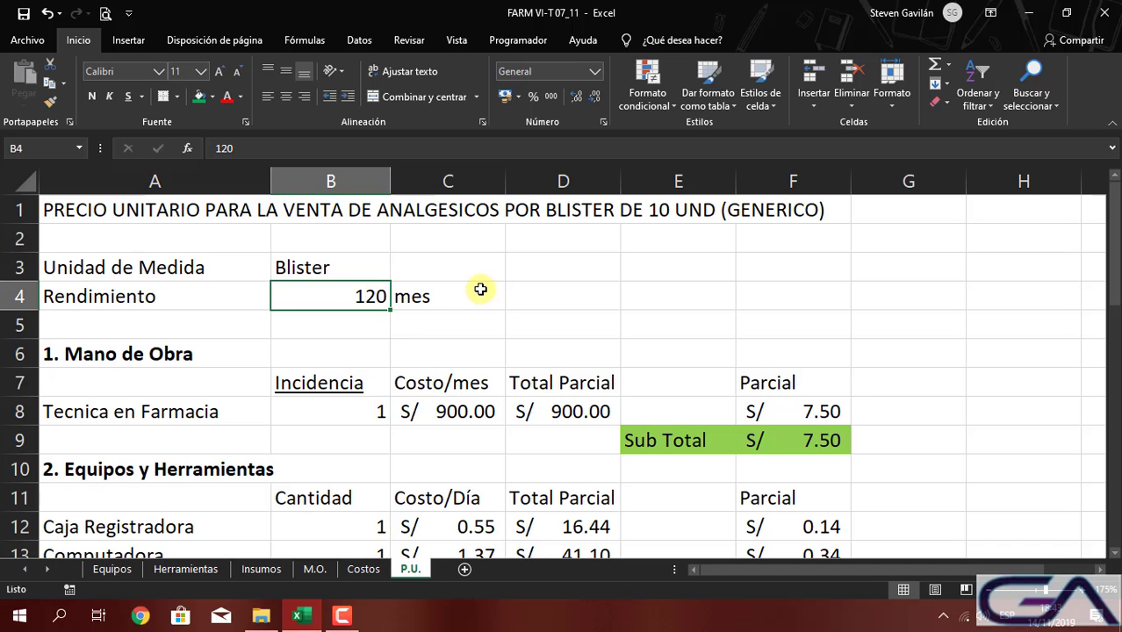
{"action": "type", "text": "200"}
{"action": "key", "text": "Return"}
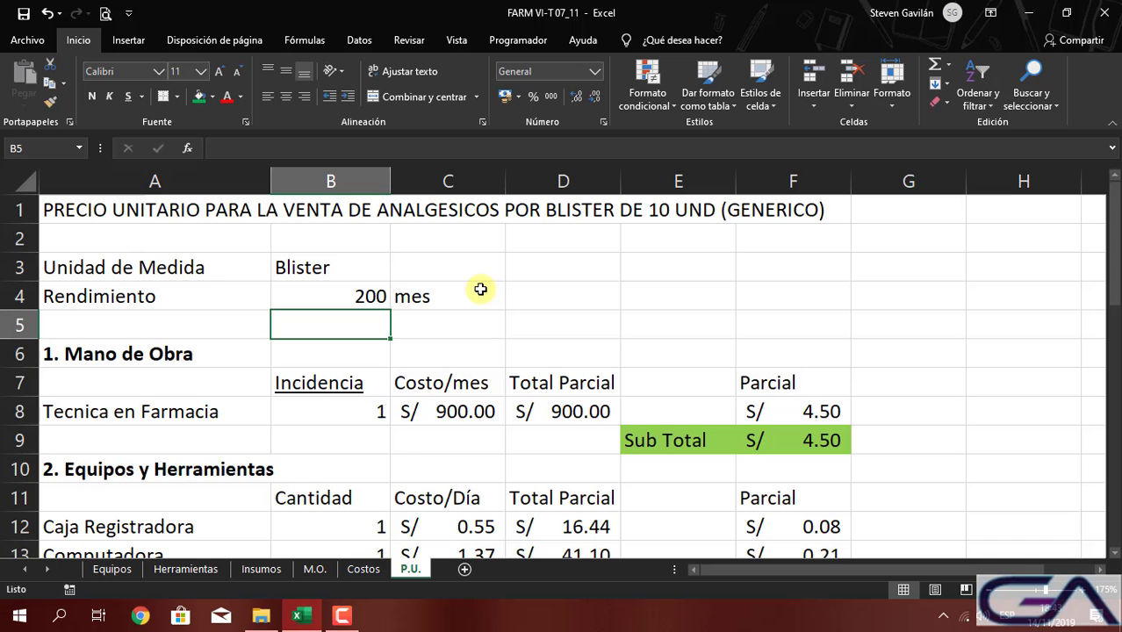
{"action": "scroll", "coordinate": [490, 326], "scroll_direction": "down", "scroll_amount": 4}
{"action": "scroll", "coordinate": [490, 325], "scroll_direction": "down", "scroll_amount": 6}
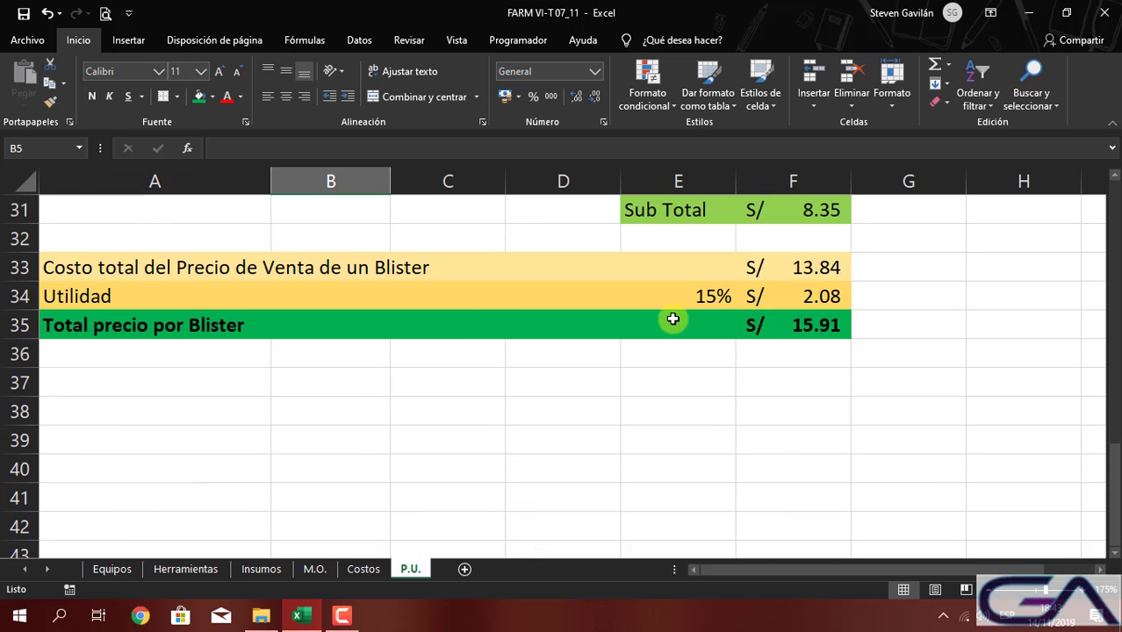
{"action": "left_click", "coordinate": [806, 327]}
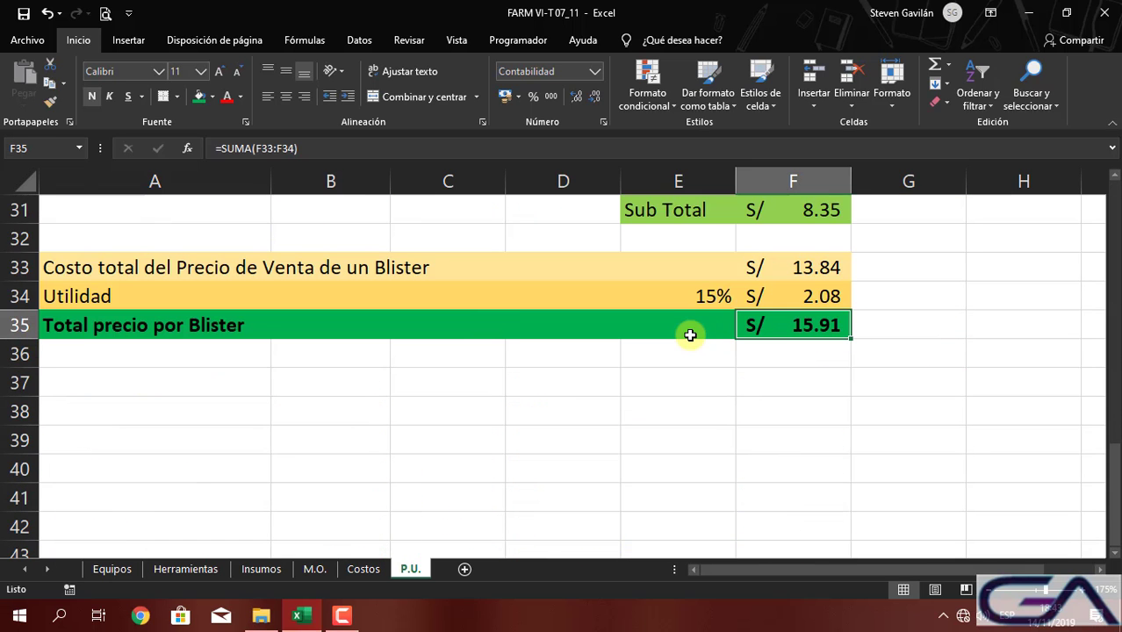
Review the partial costs of each section, including the labour total in D8 and the labour subtotal in F9
{"action": "scroll", "coordinate": [690, 335], "scroll_direction": "up", "scroll_amount": 3}
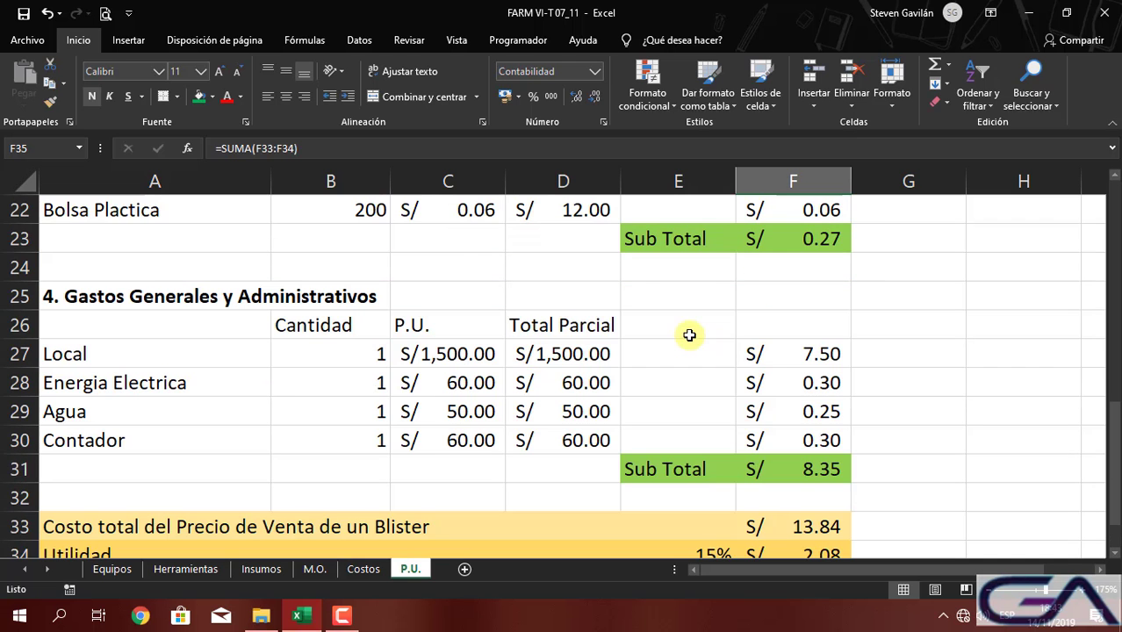
{"action": "scroll", "coordinate": [778, 391], "scroll_direction": "up", "scroll_amount": 1}
{"action": "scroll", "coordinate": [778, 390], "scroll_direction": "up", "scroll_amount": 3}
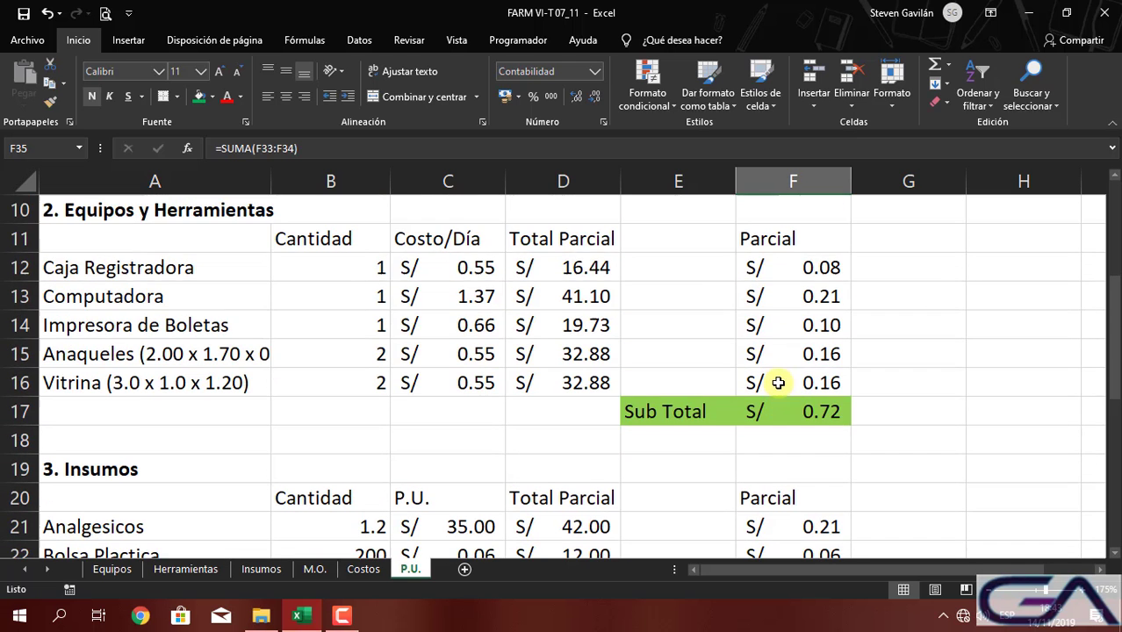
{"action": "scroll", "coordinate": [786, 297], "scroll_direction": "up", "scroll_amount": 1}
{"action": "scroll", "coordinate": [785, 309], "scroll_direction": "up", "scroll_amount": 2}
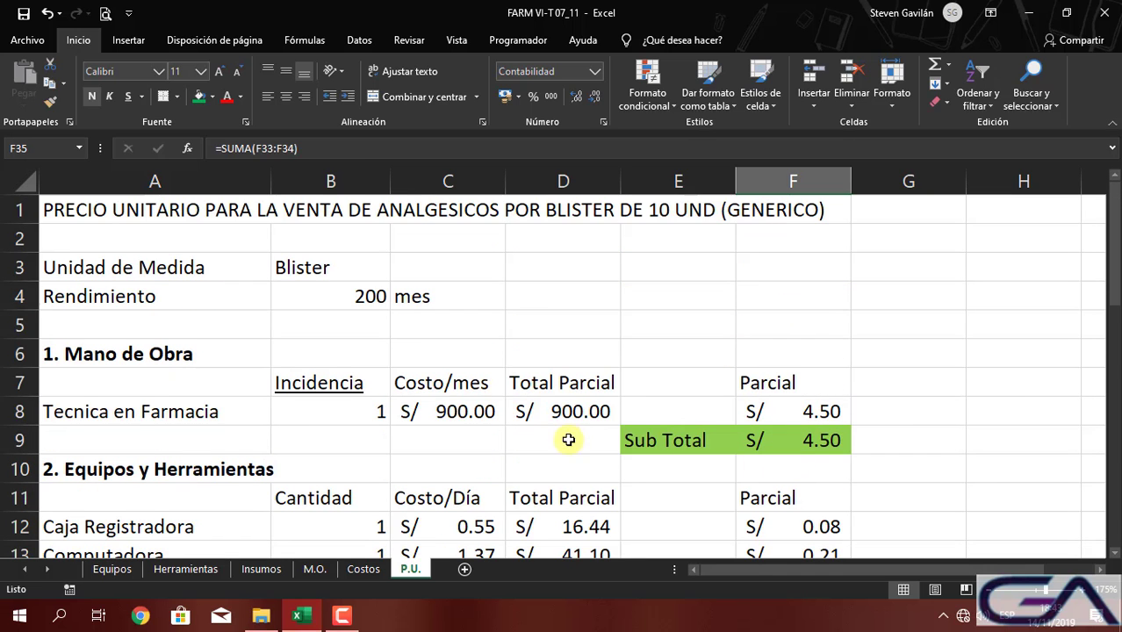
{"action": "left_click", "coordinate": [584, 405]}
{"action": "left_click", "coordinate": [832, 434]}
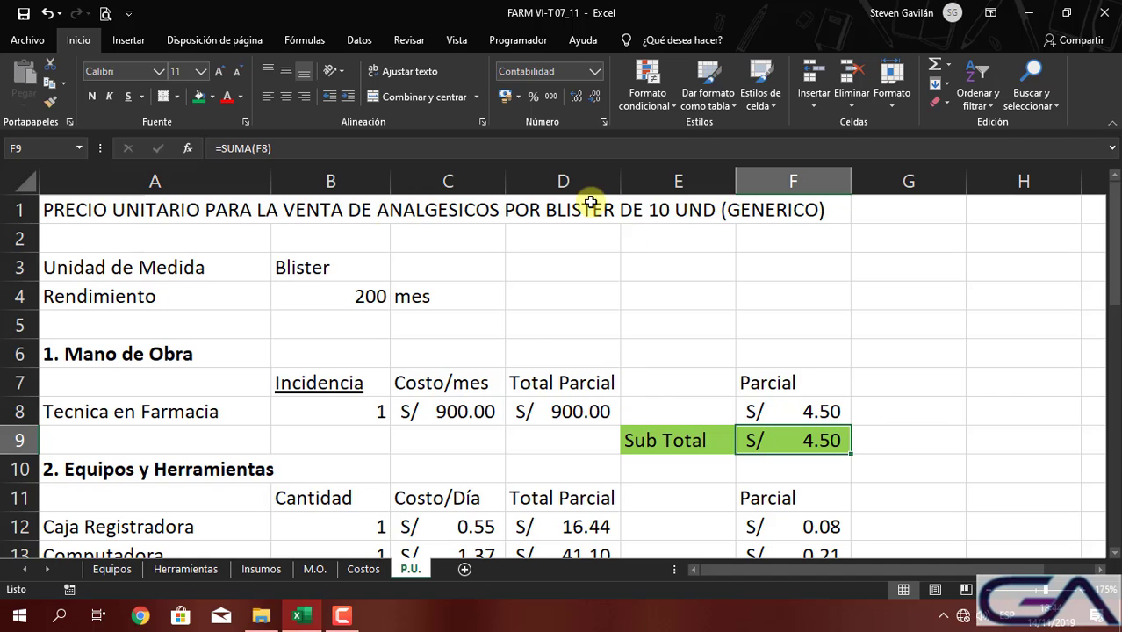
Set the monthly Rendimiento in B4 to 400 and check the total price per blister
{"action": "left_click", "coordinate": [348, 301]}
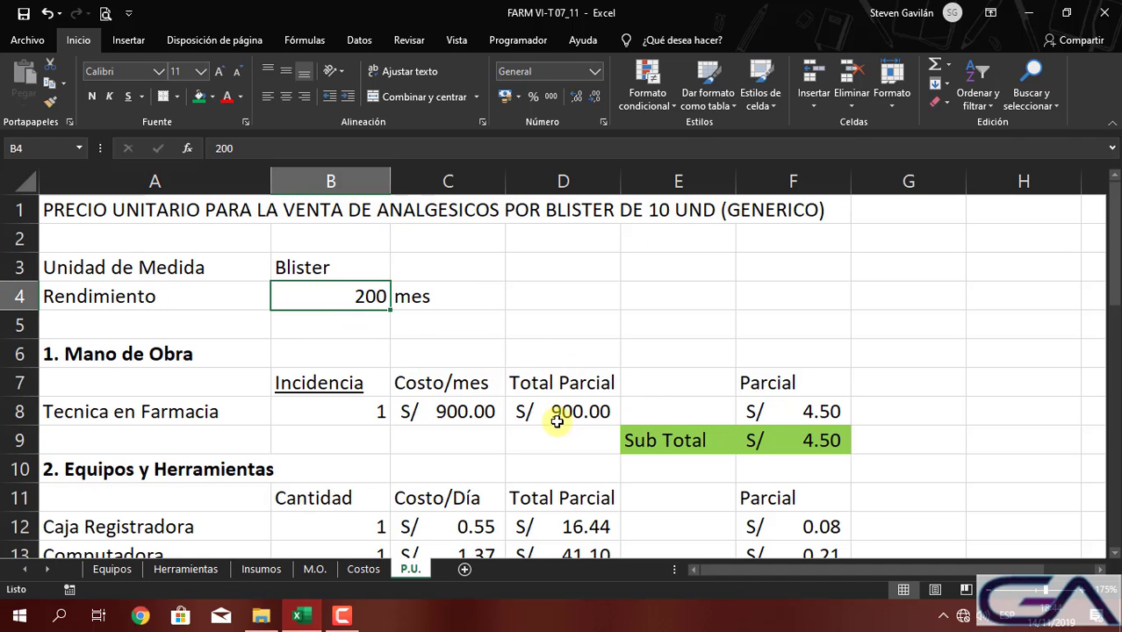
{"action": "type", "text": "3"}
{"action": "key", "text": "BackSpace"}
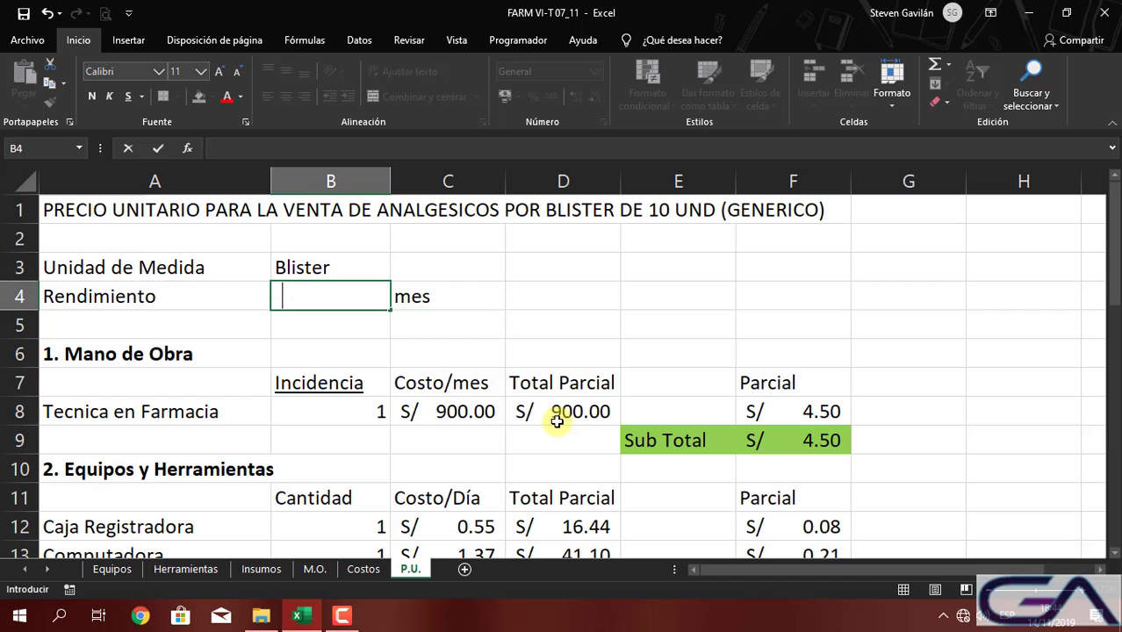
{"action": "key", "text": "Return"}
{"action": "scroll", "coordinate": [646, 400], "scroll_direction": "down", "scroll_amount": 9}
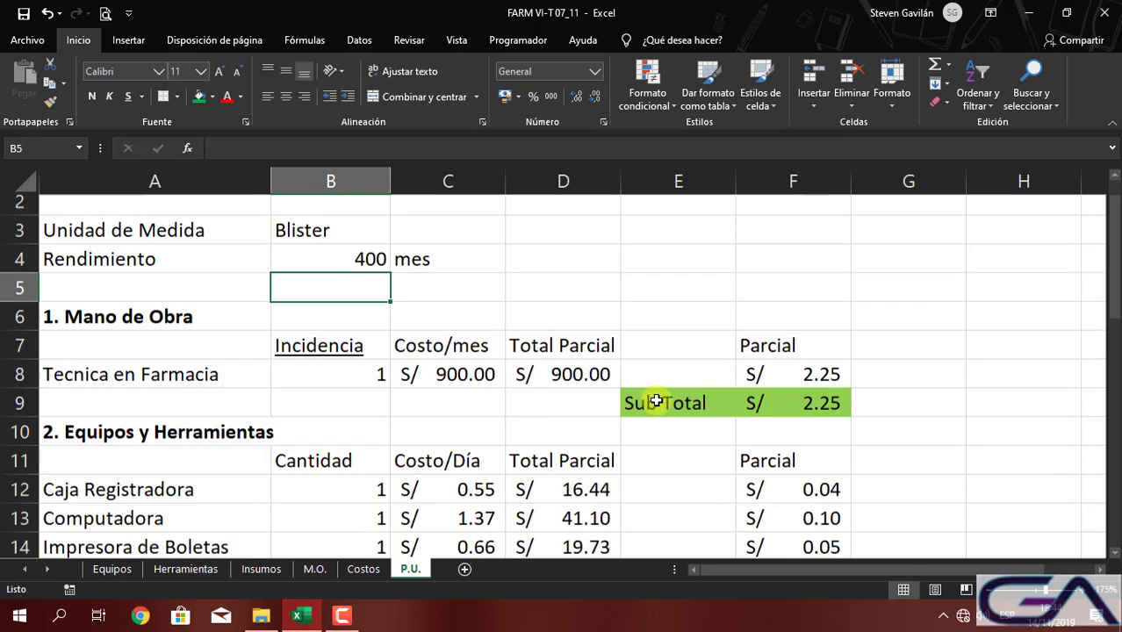
{"action": "scroll", "coordinate": [655, 400], "scroll_direction": "down", "scroll_amount": 3}
{"action": "scroll", "coordinate": [654, 400], "scroll_direction": "up", "scroll_amount": 4}
{"action": "left_click", "coordinate": [804, 494]}
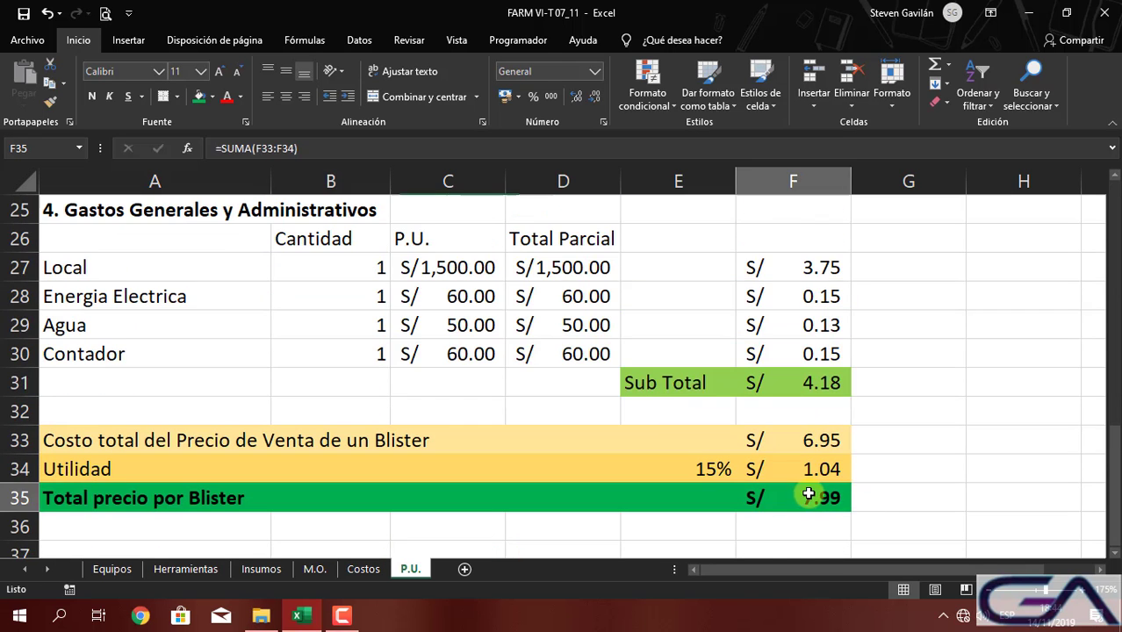
Compare the monthly Rendimiento in B4 with the total price per blister in F35
{"action": "scroll", "coordinate": [751, 423], "scroll_direction": "up", "scroll_amount": 8}
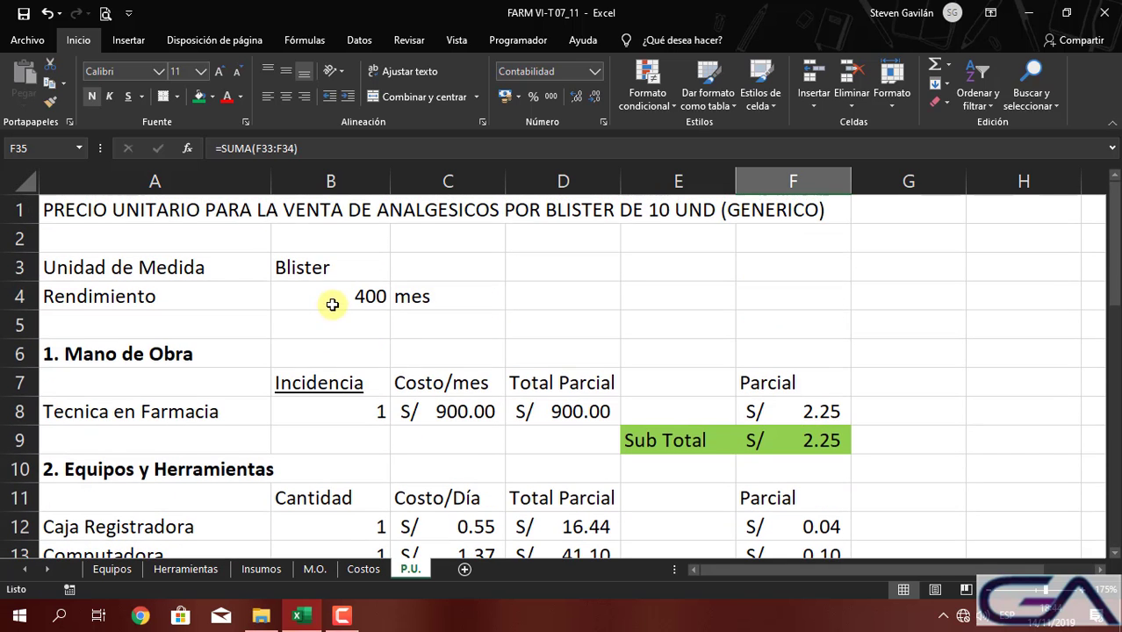
{"action": "left_click", "coordinate": [334, 299]}
{"action": "scroll", "coordinate": [431, 363], "scroll_direction": "down", "scroll_amount": 9}
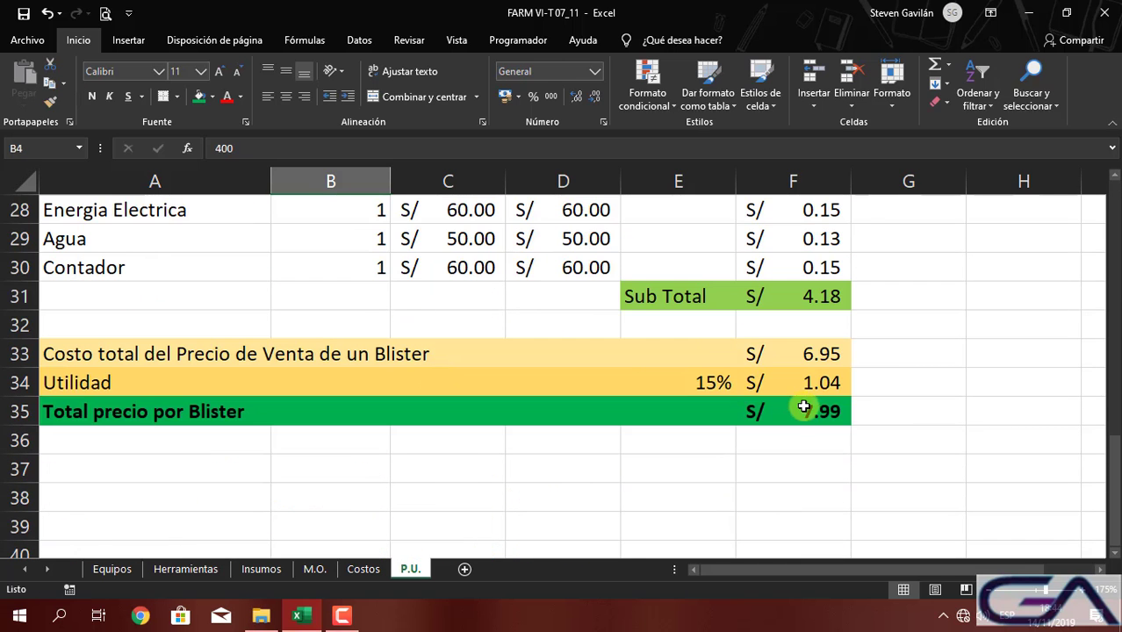
{"action": "left_click", "coordinate": [803, 406]}
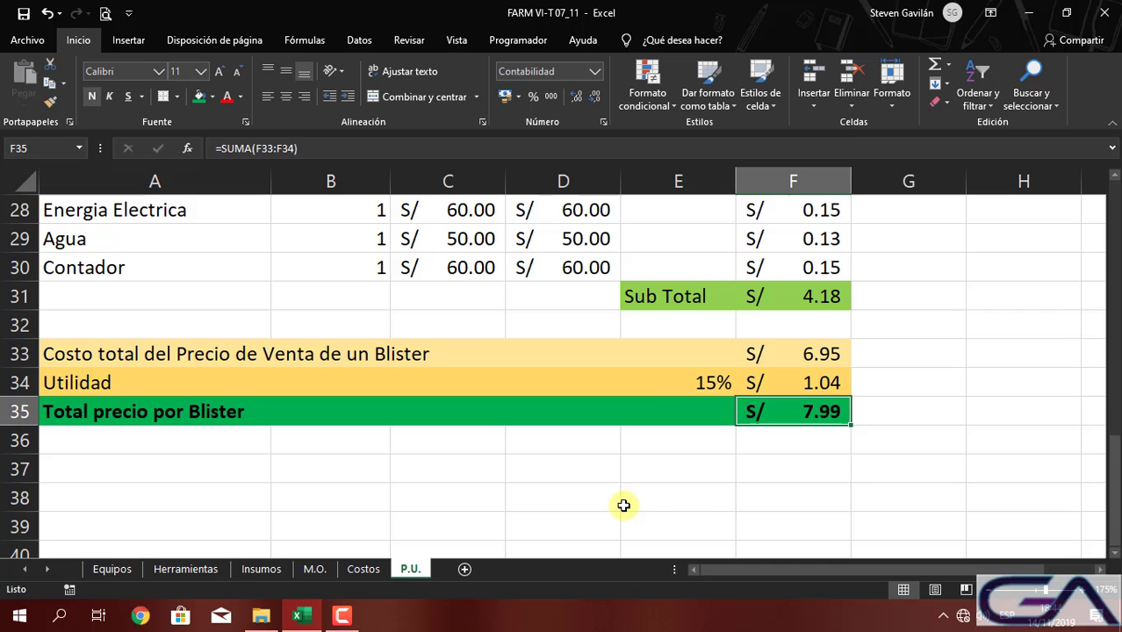
Set the monthly Rendimiento in B4 to 600 and check the resulting total price per blister
{"action": "scroll", "coordinate": [509, 488], "scroll_direction": "up", "scroll_amount": 9}
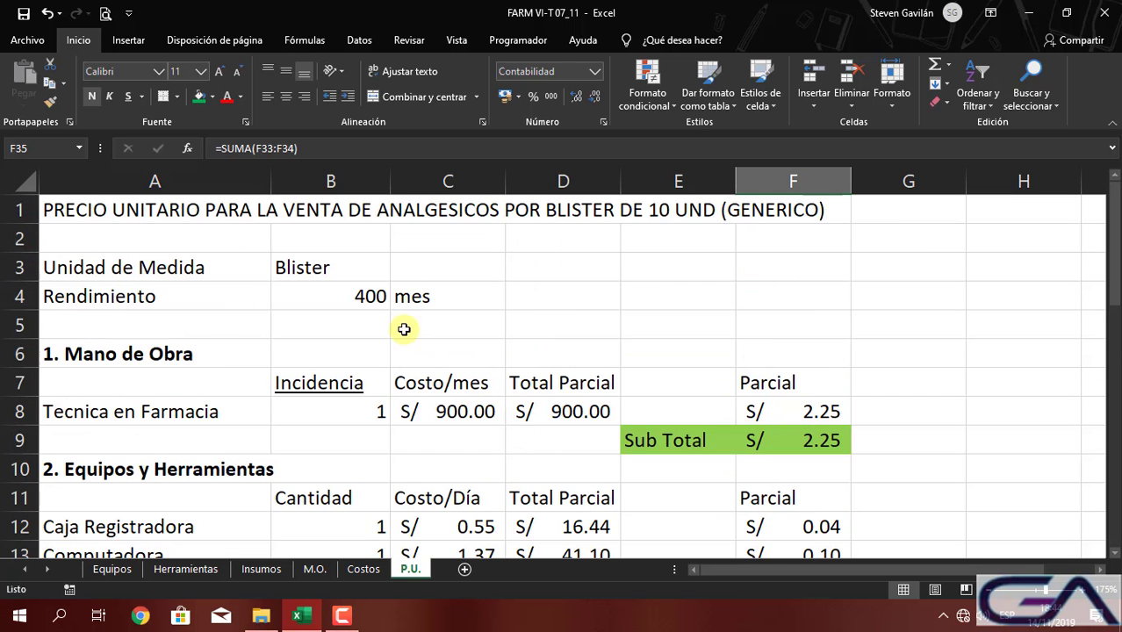
{"action": "left_click", "coordinate": [358, 293]}
{"action": "type", "text": "600"}
{"action": "key", "text": "Return"}
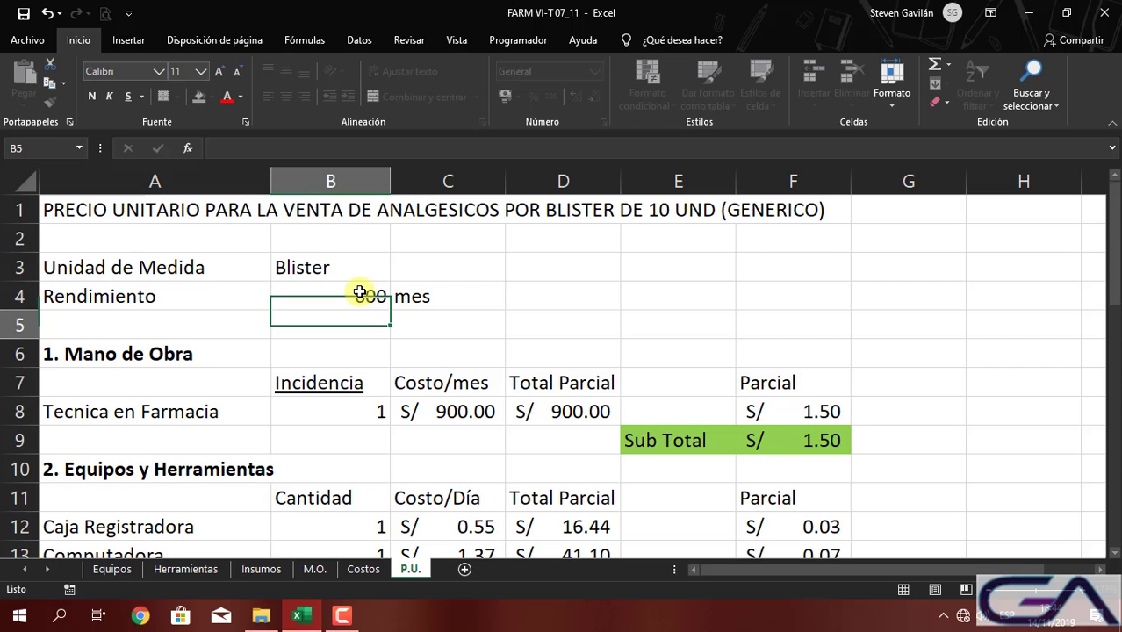
{"action": "scroll", "coordinate": [370, 304], "scroll_direction": "down", "scroll_amount": 9}
{"action": "left_click", "coordinate": [763, 419]}
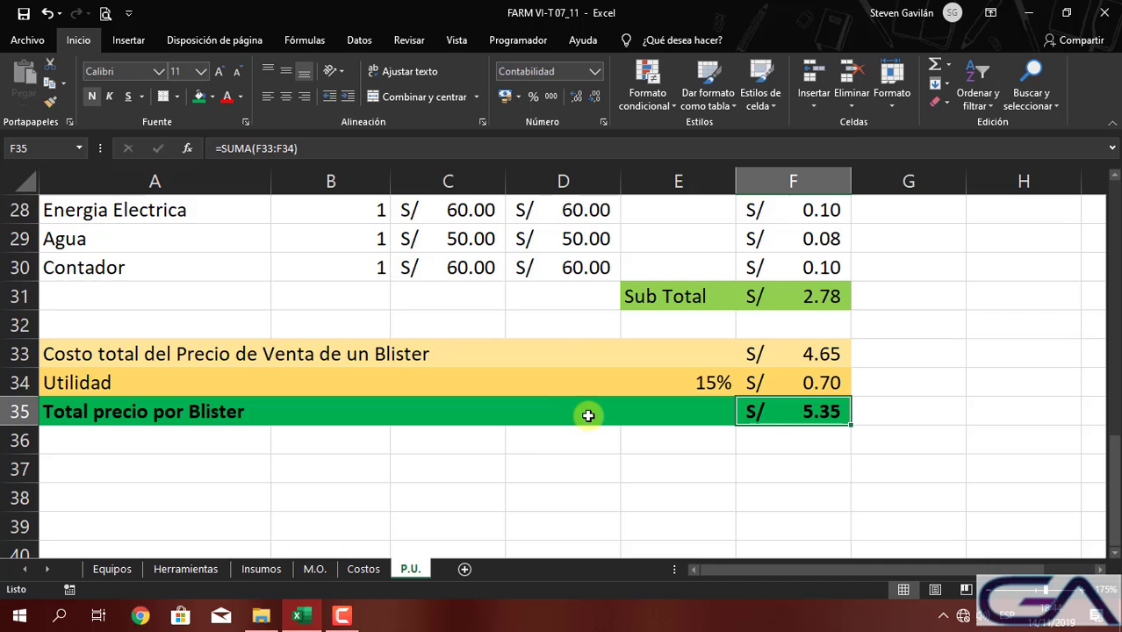
Review the general and administrative expenses in A27:F30 and their subtotal in F31
{"action": "scroll", "coordinate": [585, 418], "scroll_direction": "up", "scroll_amount": 3}
{"action": "scroll", "coordinate": [615, 402], "scroll_direction": "down", "scroll_amount": 2}
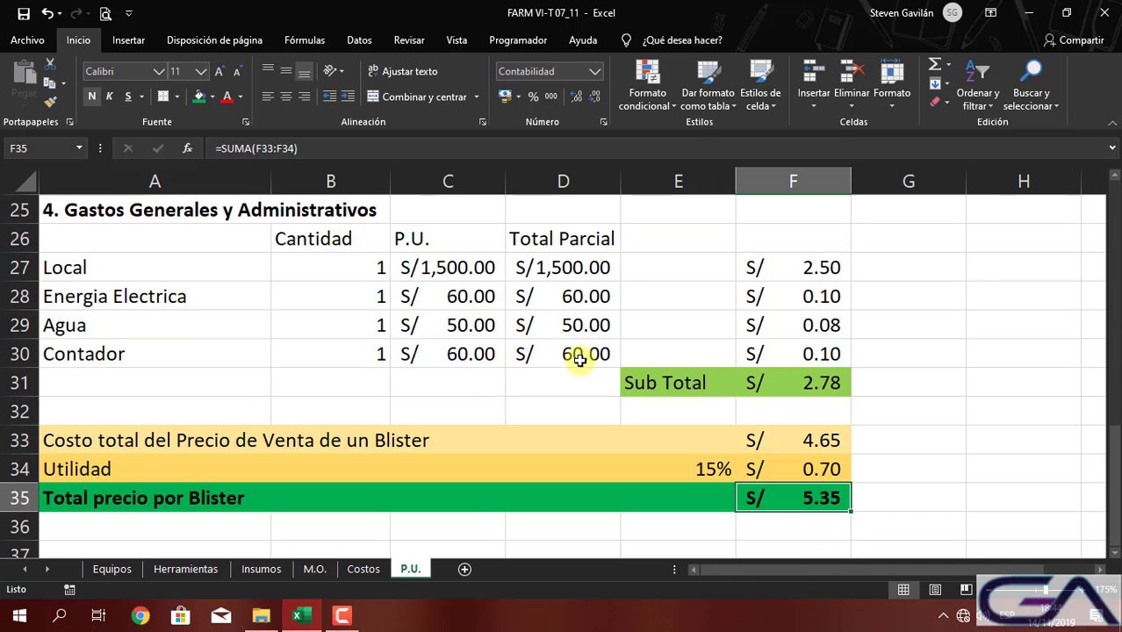
{"action": "left_click_drag", "start_coordinate": [88, 274], "coordinate": [352, 353]}
{"action": "left_click_drag", "start_coordinate": [562, 351], "coordinate": [814, 355]}
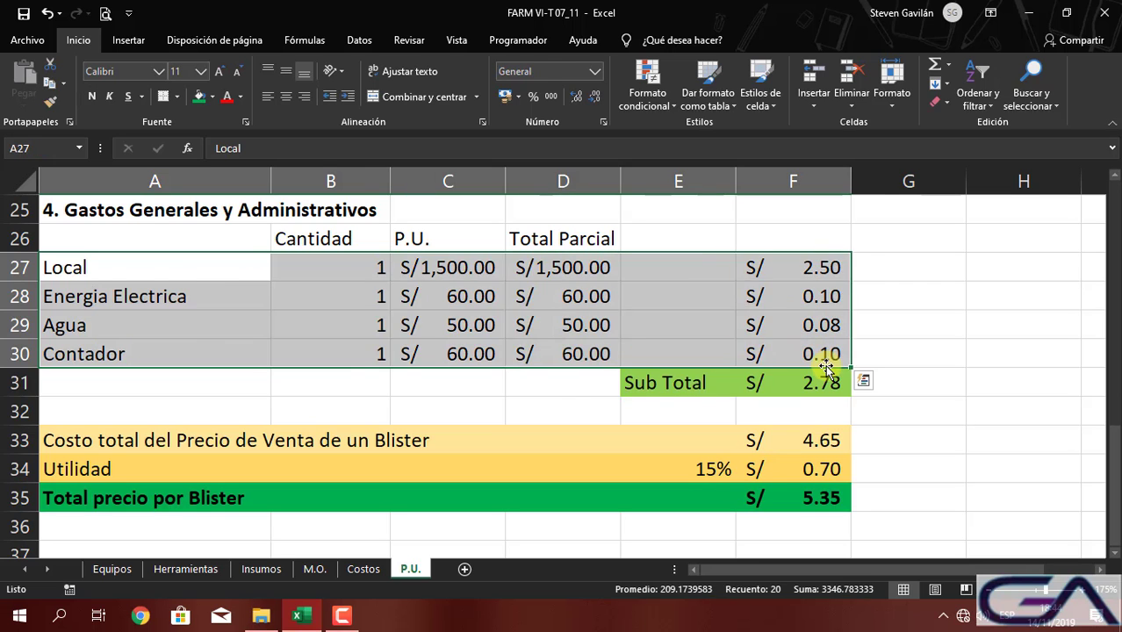
{"action": "left_click", "coordinate": [805, 378]}
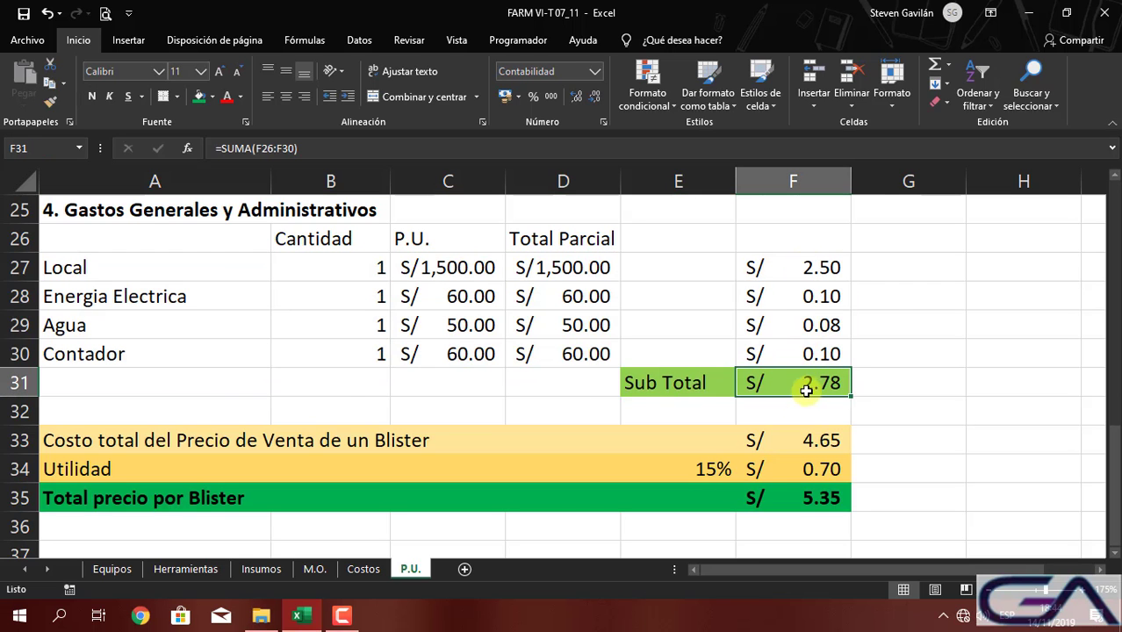
Replace the fixed Analgesicos quantity in B21 with the formula =B4/100 so it depends on the Rendimiento
{"action": "scroll", "coordinate": [727, 373], "scroll_direction": "up", "scroll_amount": 4}
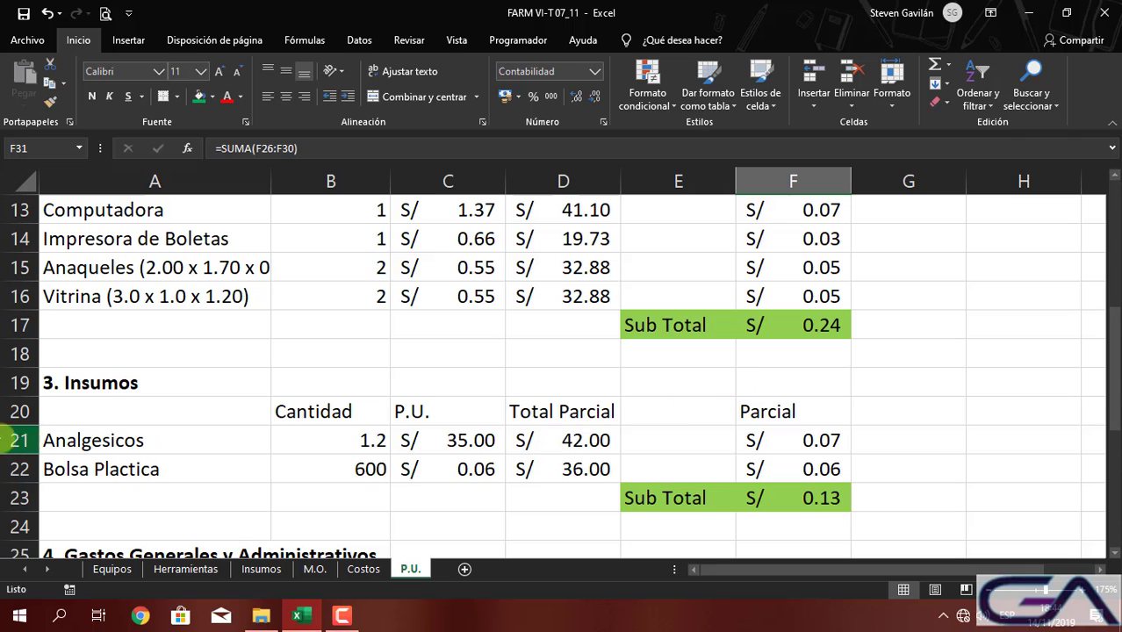
{"action": "left_click", "coordinate": [356, 446]}
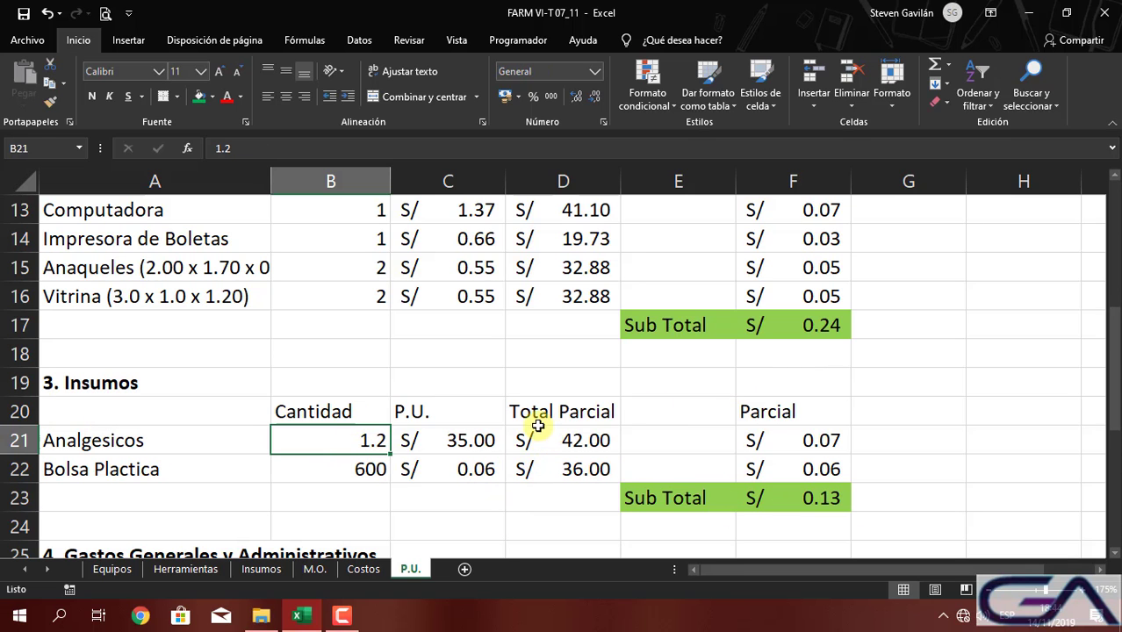
{"action": "scroll", "coordinate": [518, 428], "scroll_direction": "up", "scroll_amount": 4}
{"action": "scroll", "coordinate": [512, 438], "scroll_direction": "down", "scroll_amount": 3}
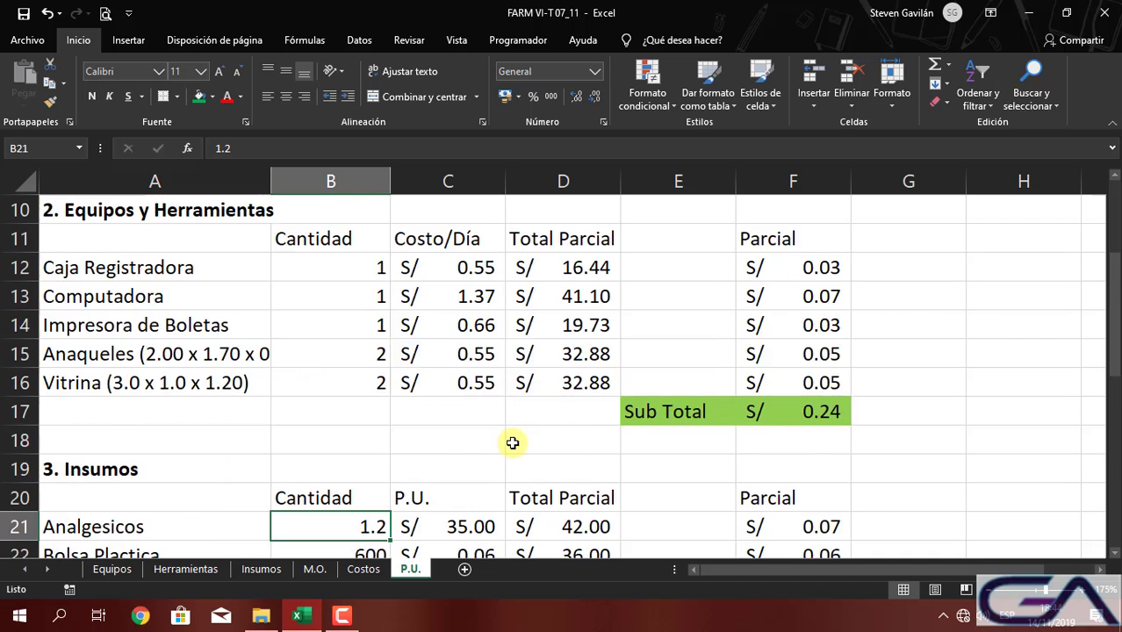
{"action": "scroll", "coordinate": [512, 442], "scroll_direction": "down", "scroll_amount": 1}
{"action": "type", "text": "="}
{"action": "scroll", "coordinate": [412, 395], "scroll_direction": "up", "scroll_amount": 4}
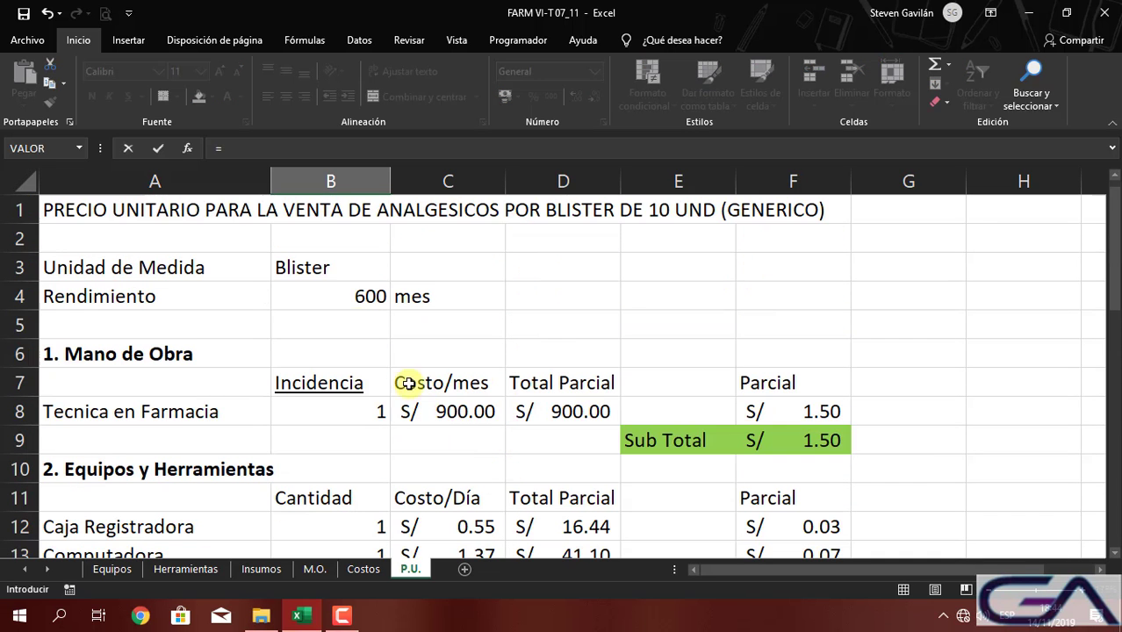
{"action": "left_click", "coordinate": [347, 296]}
{"action": "type", "text": "/100"}
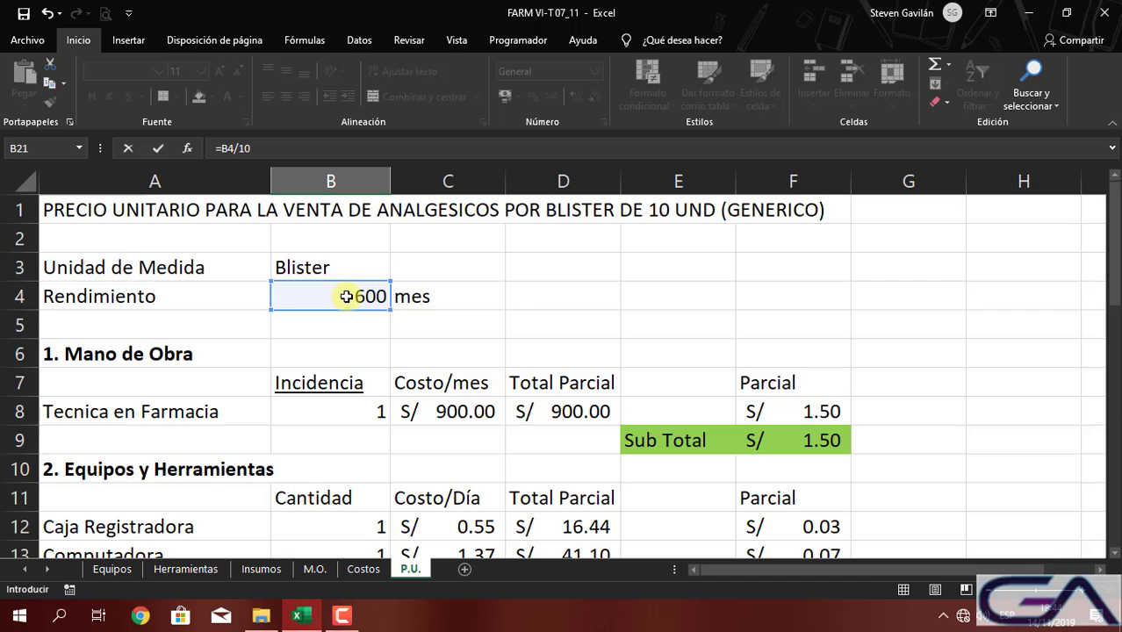
{"action": "key", "text": "Return"}
Check the Analgesicos unit price, the formulas for its total in D21 and partial cost in F21, and the Insumos subtotal
{"action": "left_click", "coordinate": [447, 496]}
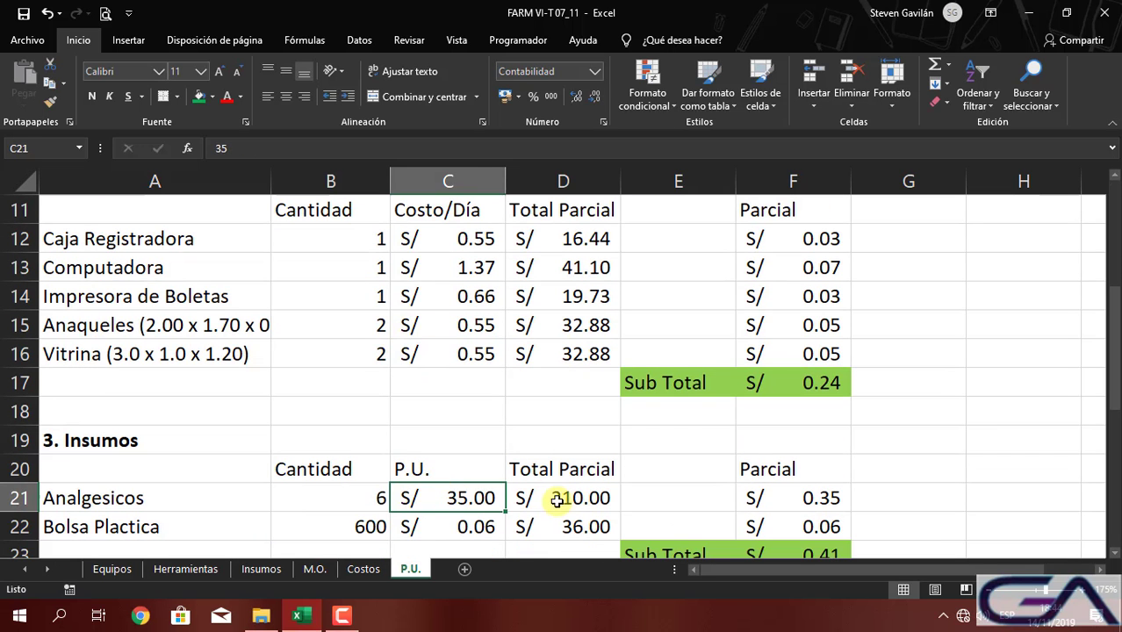
{"action": "left_click", "coordinate": [556, 495]}
{"action": "scroll", "coordinate": [531, 406], "scroll_direction": "down", "scroll_amount": 1}
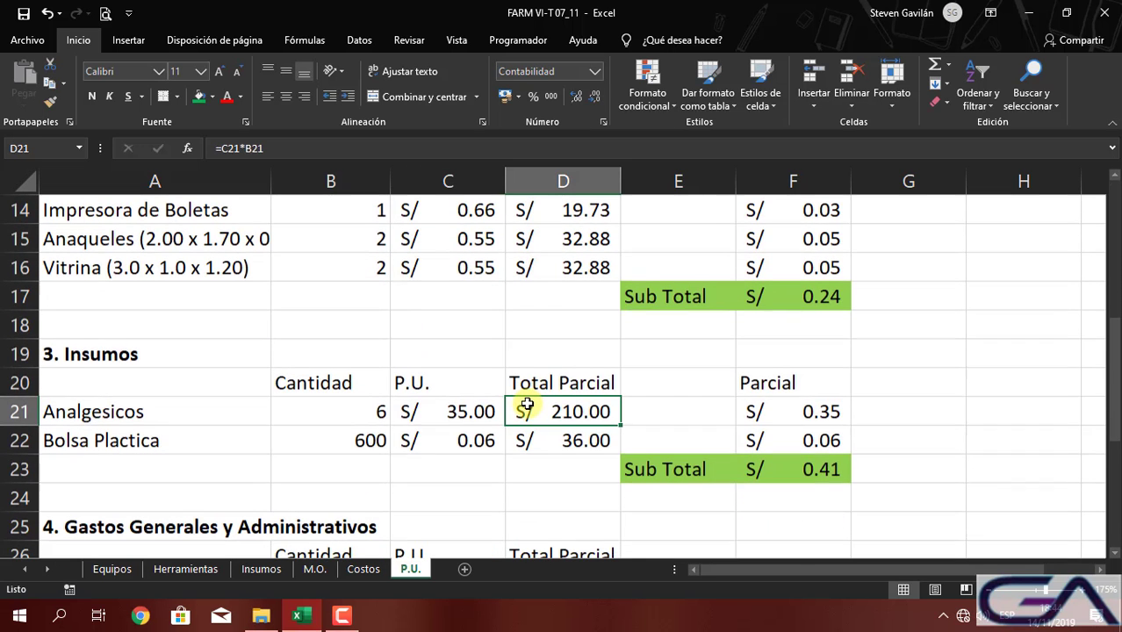
{"action": "double_click", "coordinate": [598, 410]}
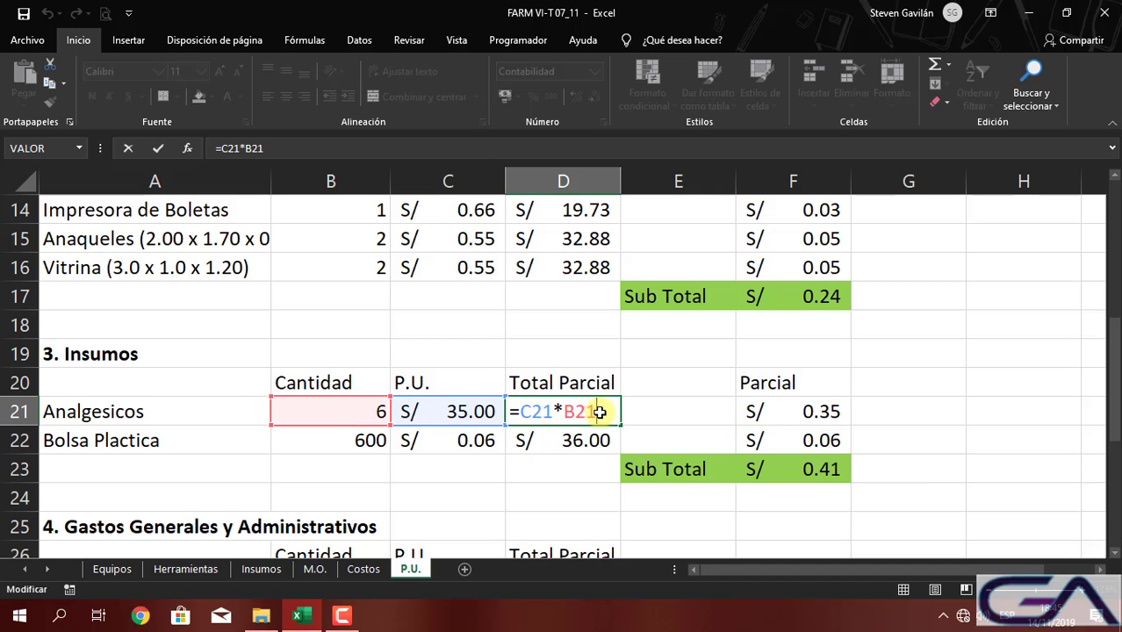
{"action": "key", "text": "Return"}
{"action": "left_click", "coordinate": [797, 409]}
{"action": "double_click", "coordinate": [797, 408]}
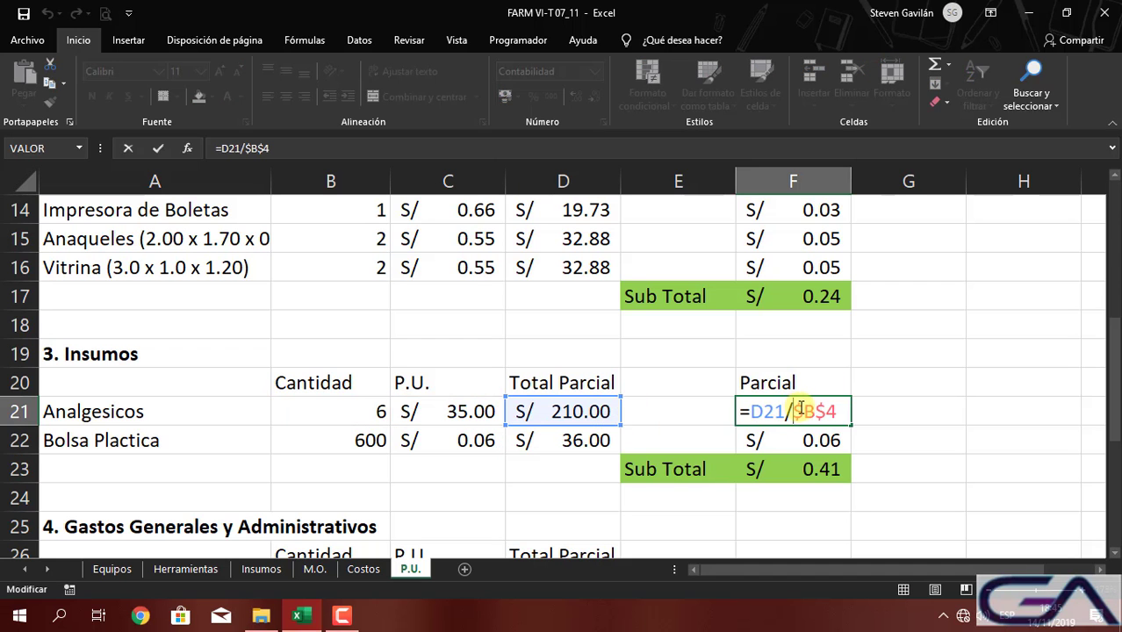
{"action": "key", "text": "Return"}
{"action": "left_click", "coordinate": [779, 460]}
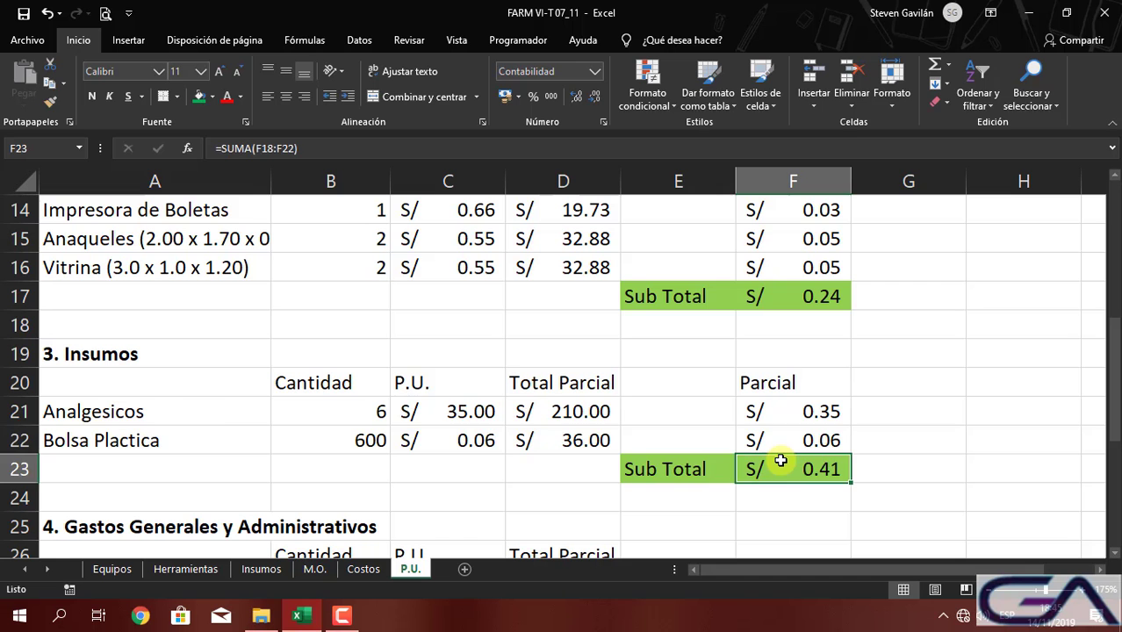
{"action": "left_click", "coordinate": [142, 392]}
{"action": "scroll", "coordinate": [289, 381], "scroll_direction": "up", "scroll_amount": 3}
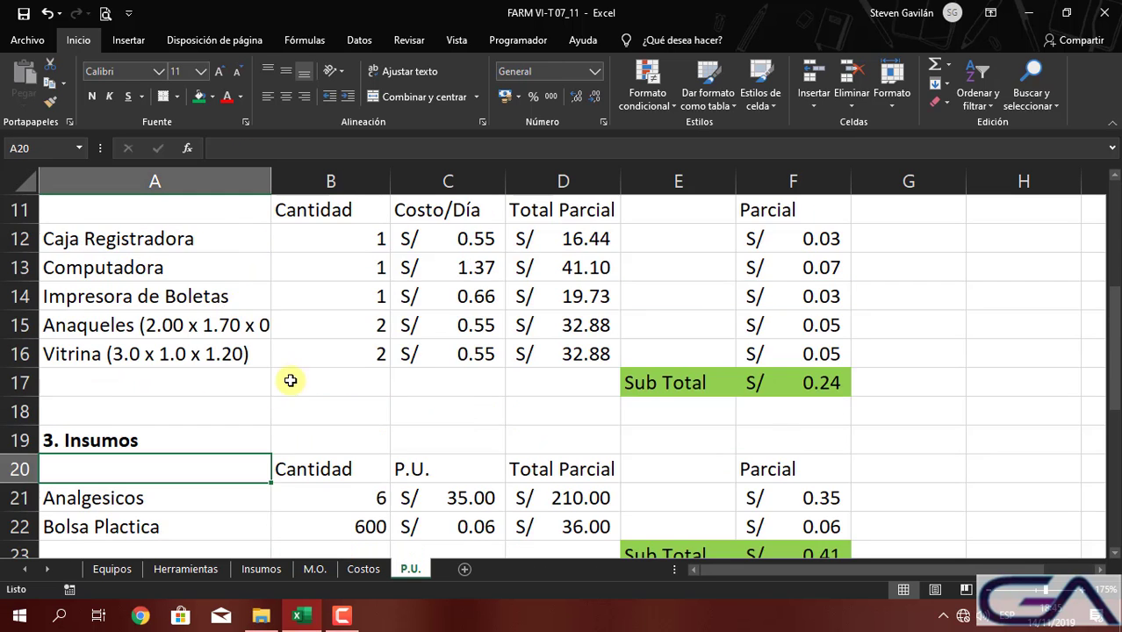
Check the subtotals of Equipos y Herramientas in F17 and Mano de Obra in F9
{"action": "scroll", "coordinate": [655, 419], "scroll_direction": "down", "scroll_amount": 1}
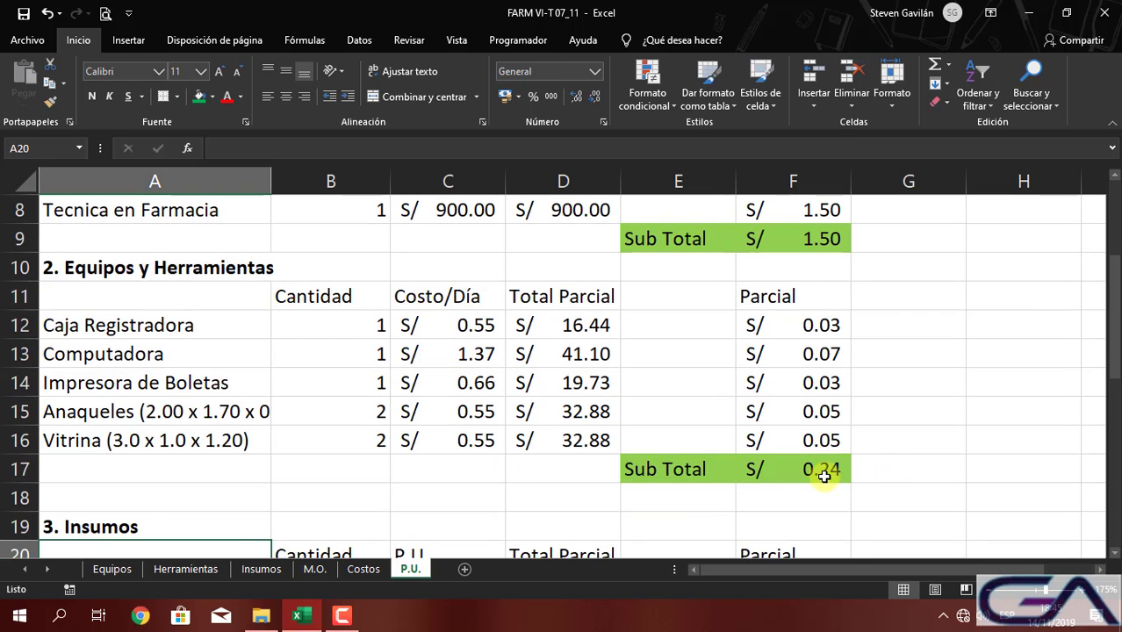
{"action": "left_click", "coordinate": [822, 471]}
{"action": "scroll", "coordinate": [723, 487], "scroll_direction": "up", "scroll_amount": 3}
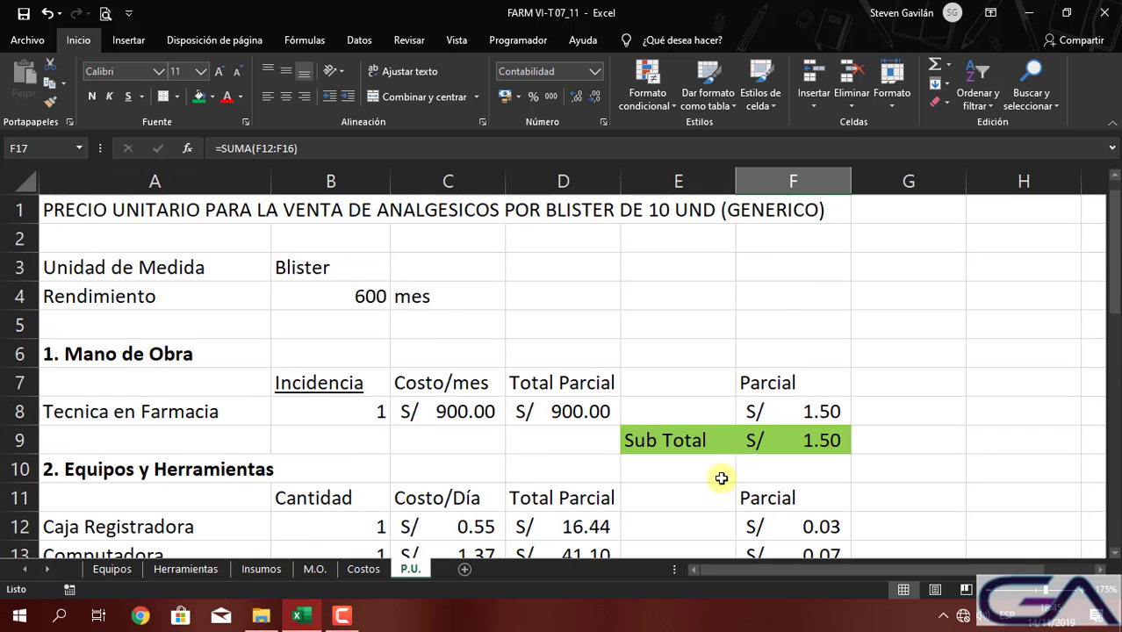
{"action": "left_click", "coordinate": [825, 441]}
Compare the four section subtotals, going from Gastos Generales in F31 through Insumos in F23 and Equipos in F17 to Mano de Obra in F9
{"action": "scroll", "coordinate": [721, 378], "scroll_direction": "down", "scroll_amount": 10}
{"action": "scroll", "coordinate": [722, 379], "scroll_direction": "down", "scroll_amount": 3}
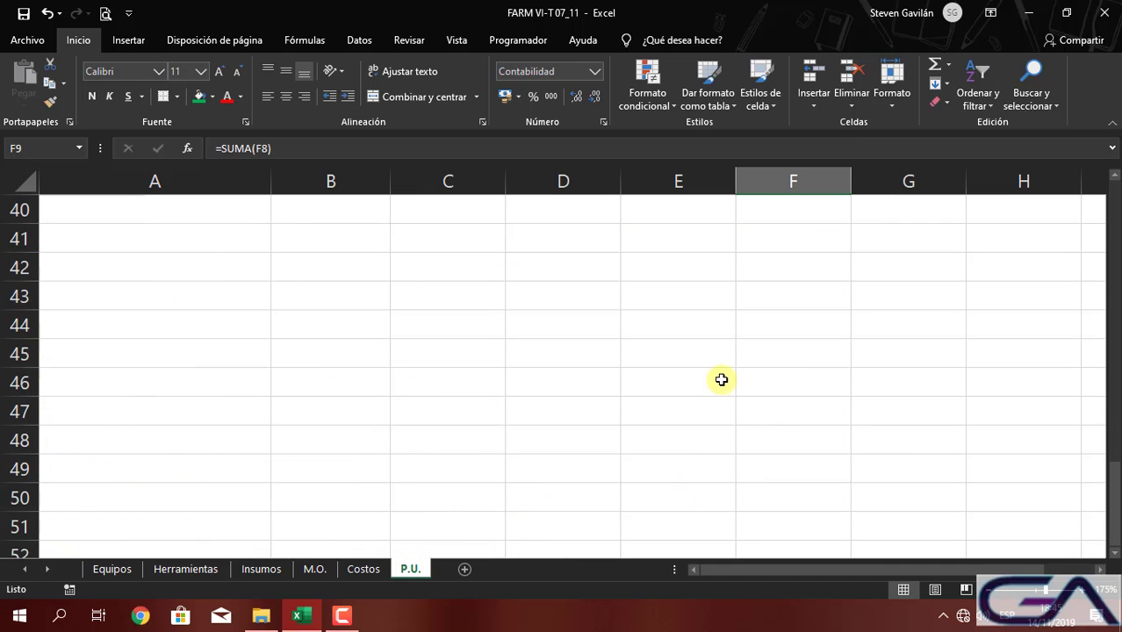
{"action": "scroll", "coordinate": [722, 378], "scroll_direction": "up", "scroll_amount": 4}
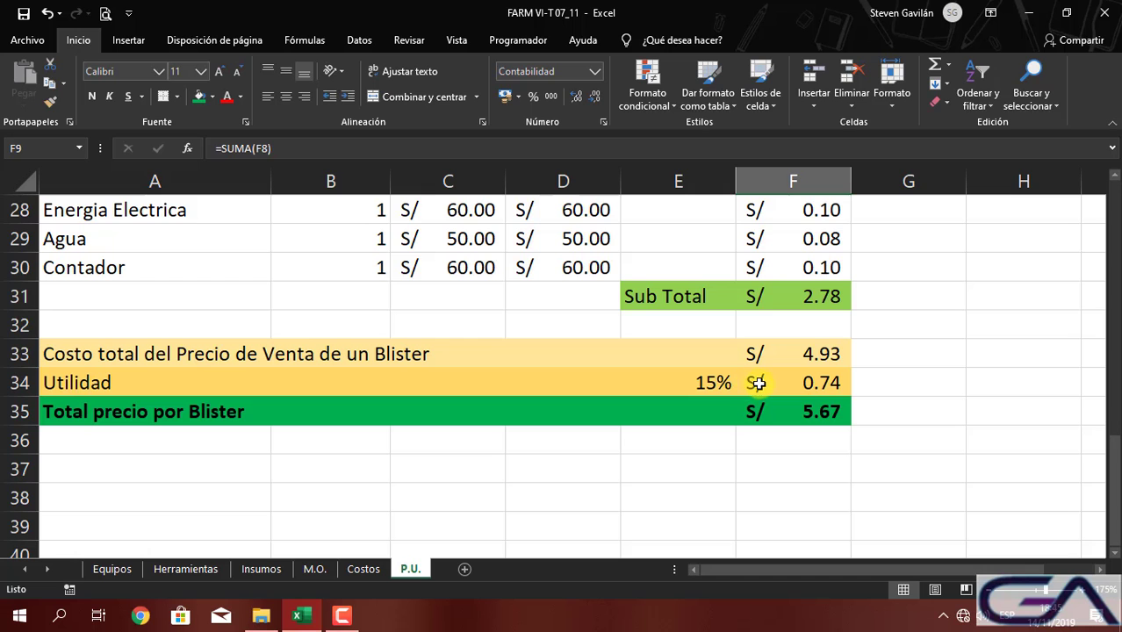
{"action": "left_click", "coordinate": [829, 297]}
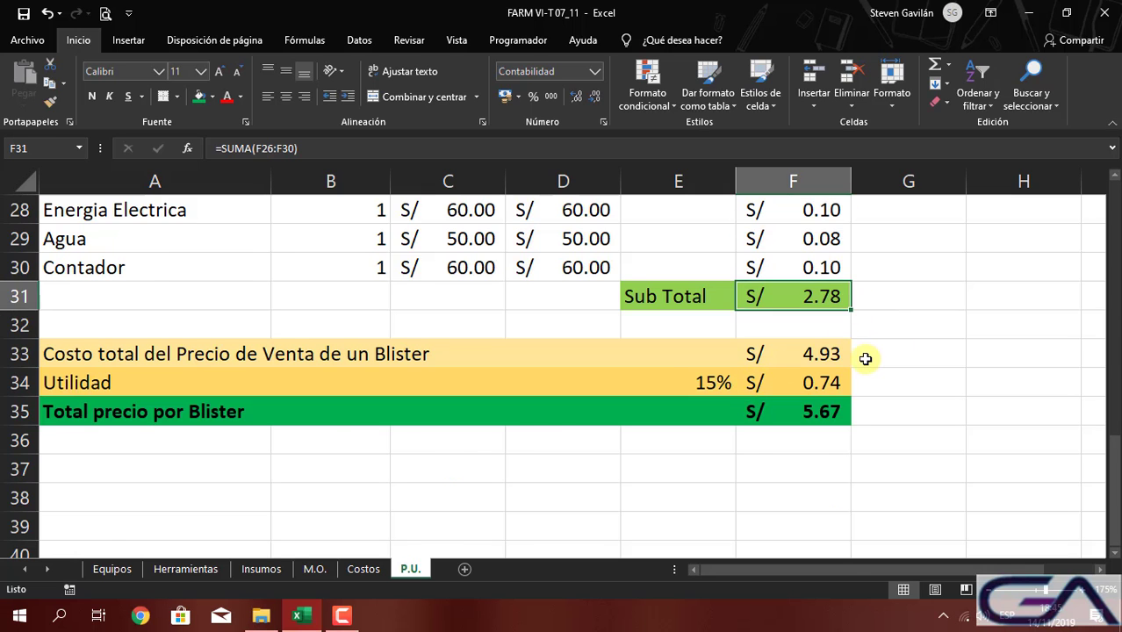
{"action": "scroll", "coordinate": [863, 355], "scroll_direction": "up", "scroll_amount": 3}
{"action": "left_click", "coordinate": [817, 321]}
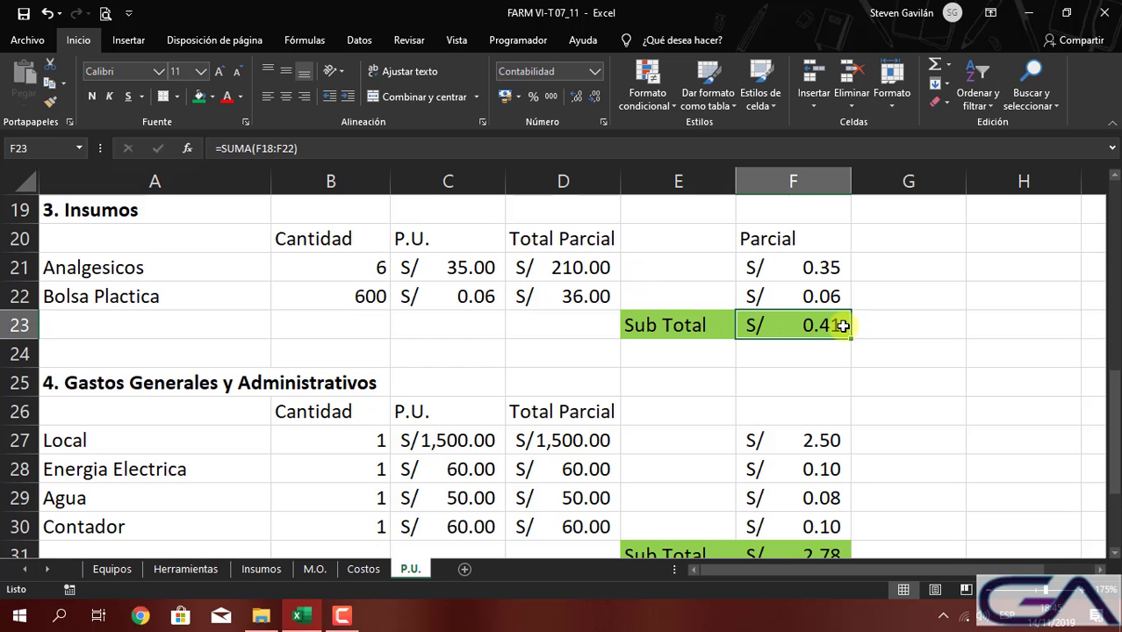
{"action": "scroll", "coordinate": [841, 326], "scroll_direction": "up", "scroll_amount": 3}
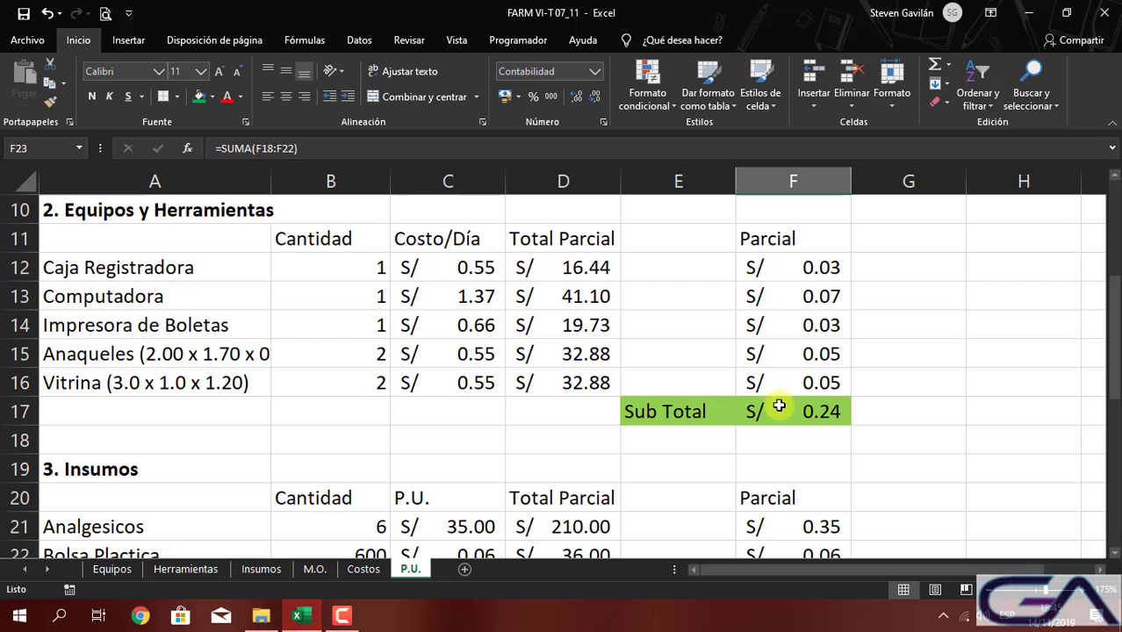
{"action": "left_click", "coordinate": [782, 412]}
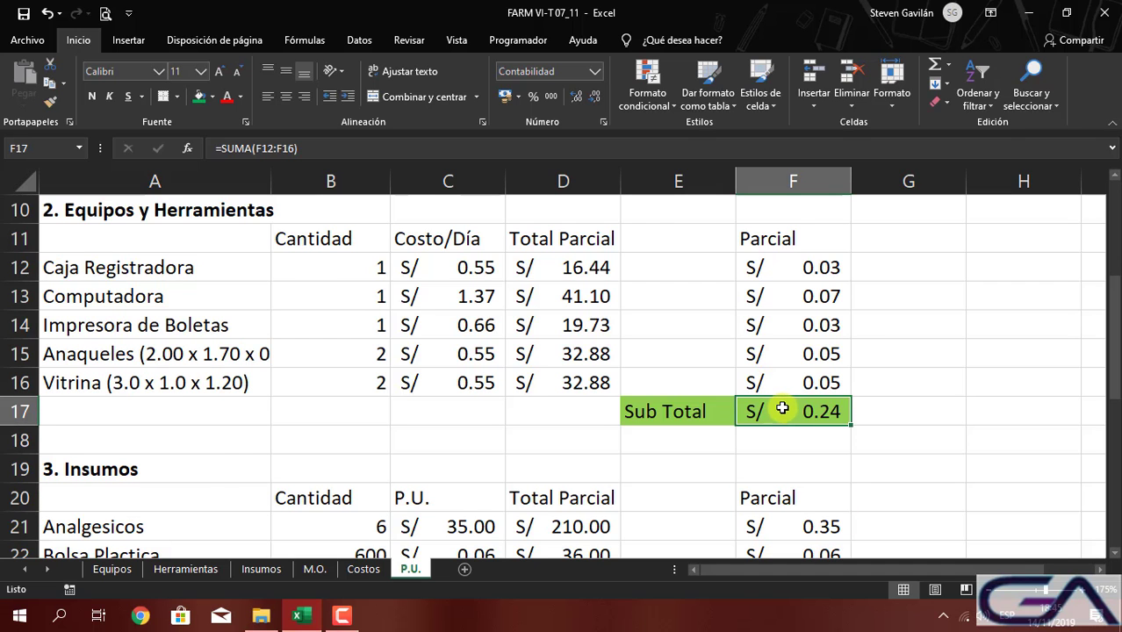
{"action": "scroll", "coordinate": [782, 412], "scroll_direction": "up", "scroll_amount": 3}
{"action": "left_click", "coordinate": [808, 445]}
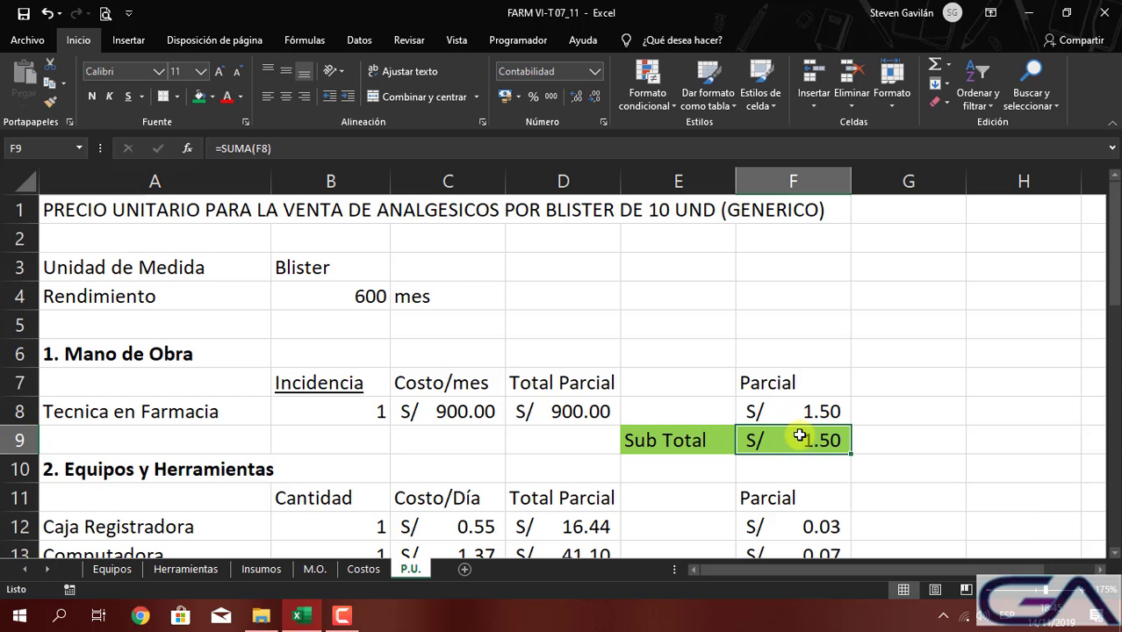
Examine the partial costs of Local, Energia Electrica, Agua and Contador in F27:F30
{"action": "scroll", "coordinate": [769, 447], "scroll_direction": "down", "scroll_amount": 15}
{"action": "scroll", "coordinate": [769, 448], "scroll_direction": "up", "scroll_amount": 3}
{"action": "scroll", "coordinate": [768, 448], "scroll_direction": "up", "scroll_amount": 5}
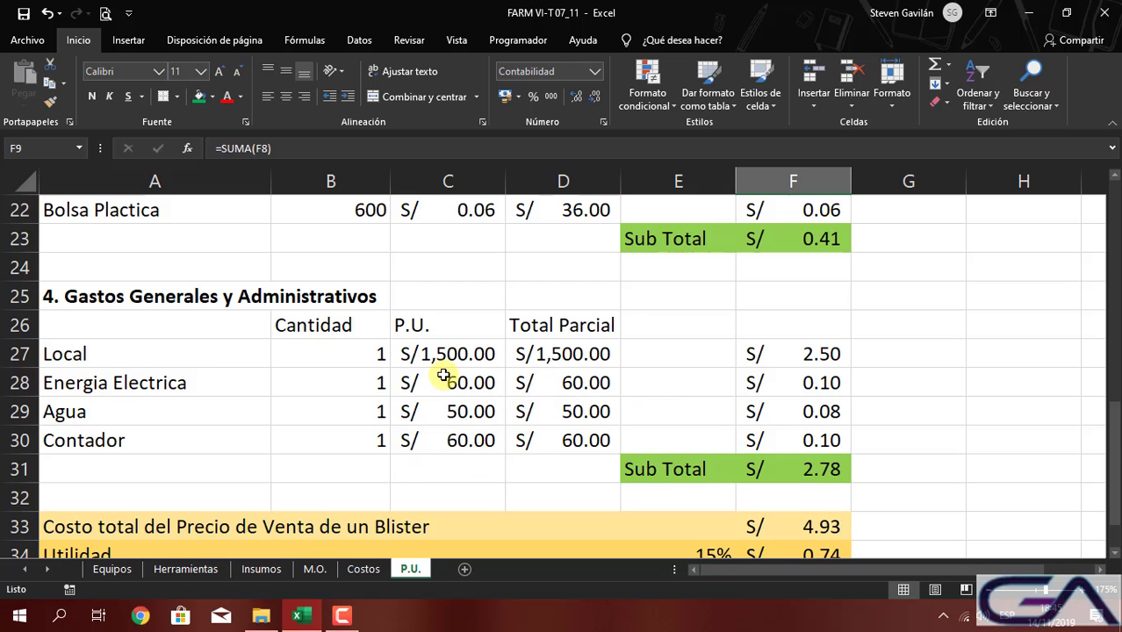
{"action": "left_click", "coordinate": [808, 360]}
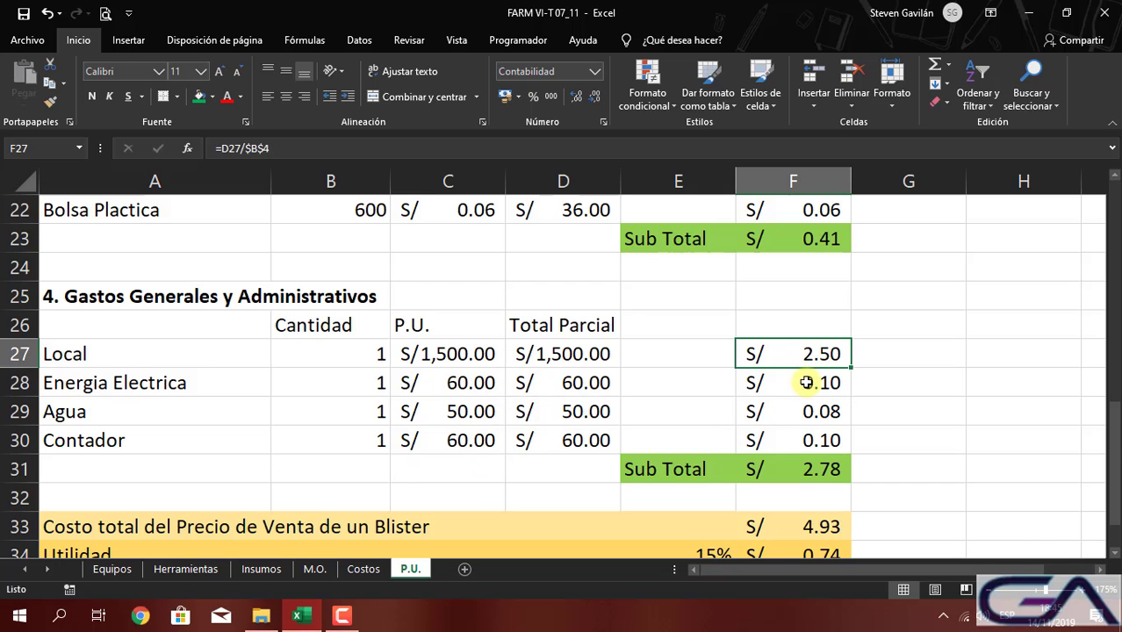
{"action": "left_click", "coordinate": [805, 382]}
{"action": "left_click", "coordinate": [807, 411]}
{"action": "left_click", "coordinate": [807, 440]}
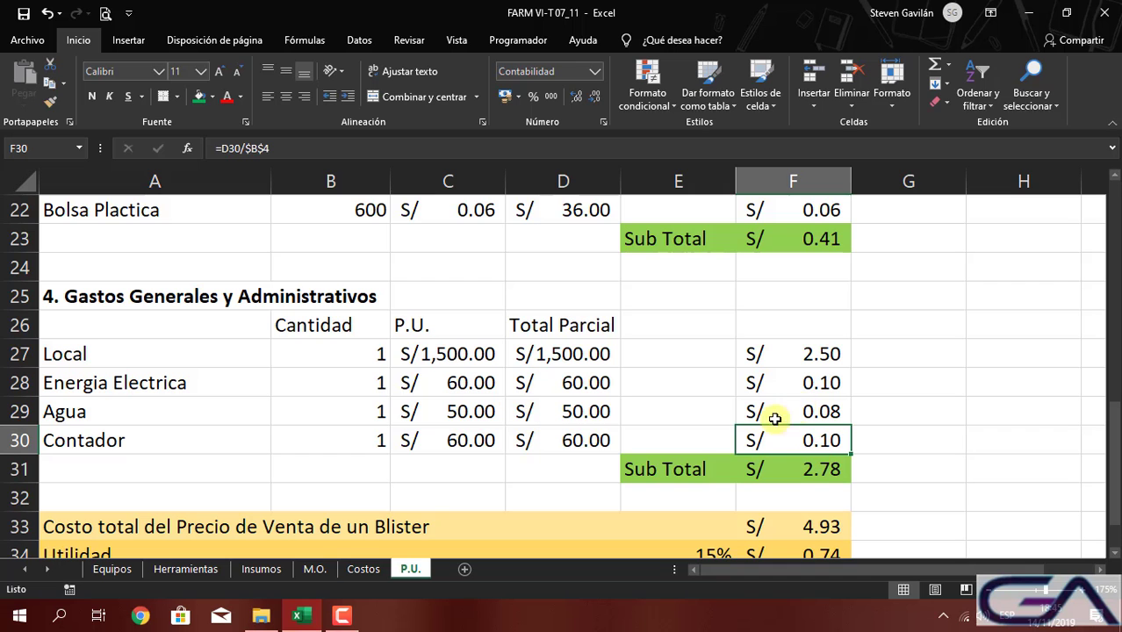
Look over the complete unit price analysis, from its heading and Rendimiento to the total price per blister
{"action": "scroll", "coordinate": [657, 374], "scroll_direction": "down", "scroll_amount": 1, "text": "ctrl"}
{"action": "scroll", "coordinate": [657, 373], "scroll_direction": "down", "scroll_amount": 5, "text": "ctrl"}
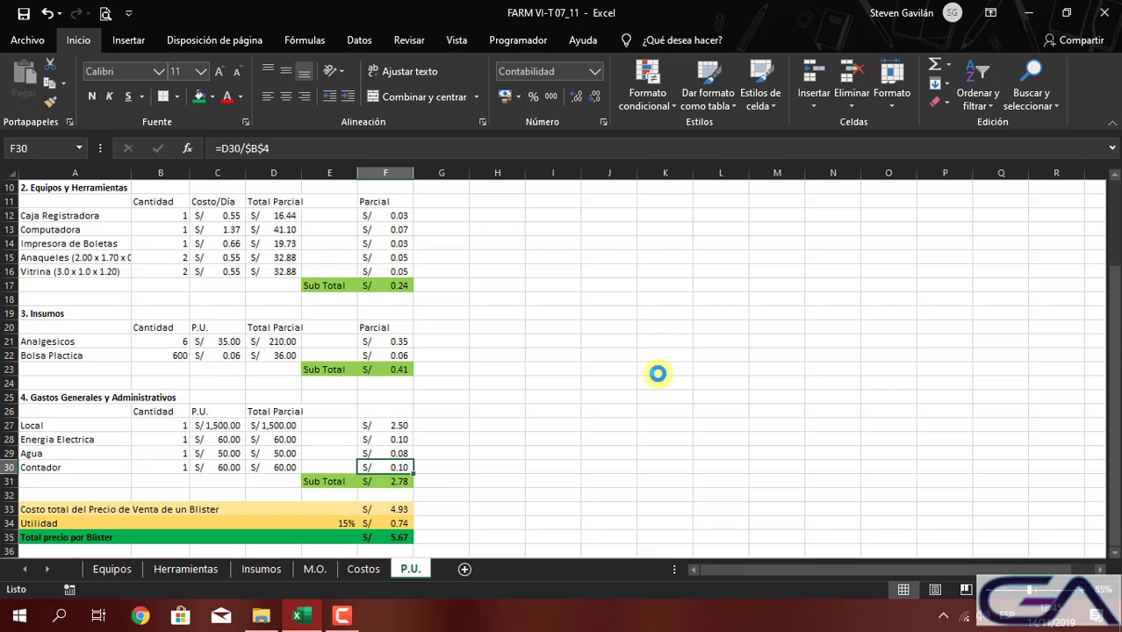
{"action": "scroll", "coordinate": [657, 374], "scroll_direction": "down", "scroll_amount": 3, "text": "ctrl"}
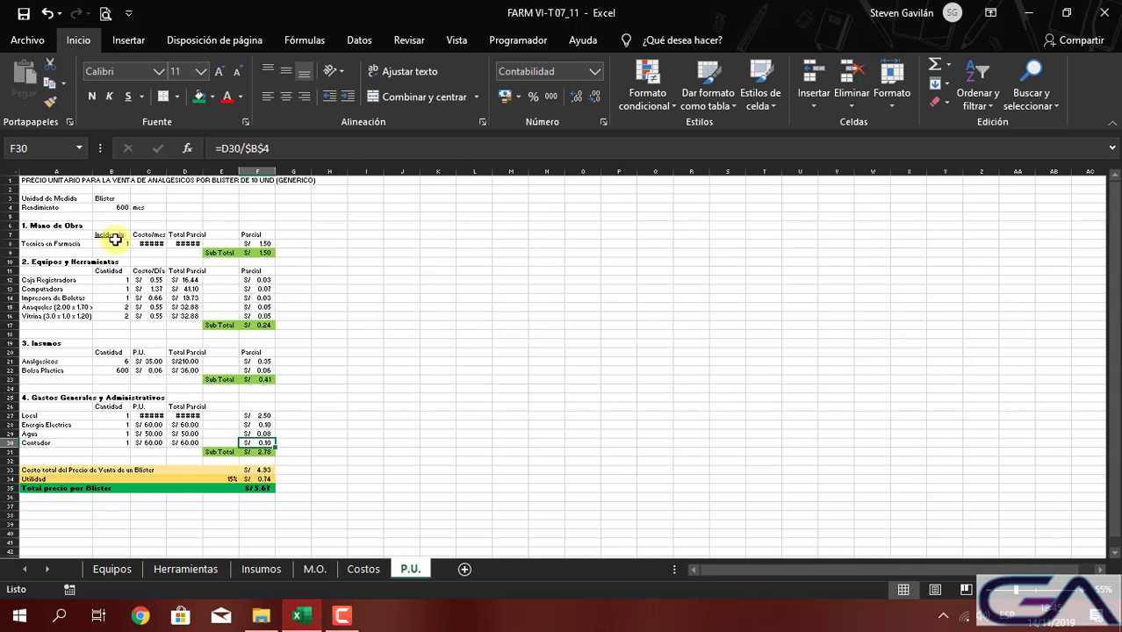
{"action": "scroll", "coordinate": [115, 229], "scroll_direction": "up", "scroll_amount": 6, "text": "ctrl"}
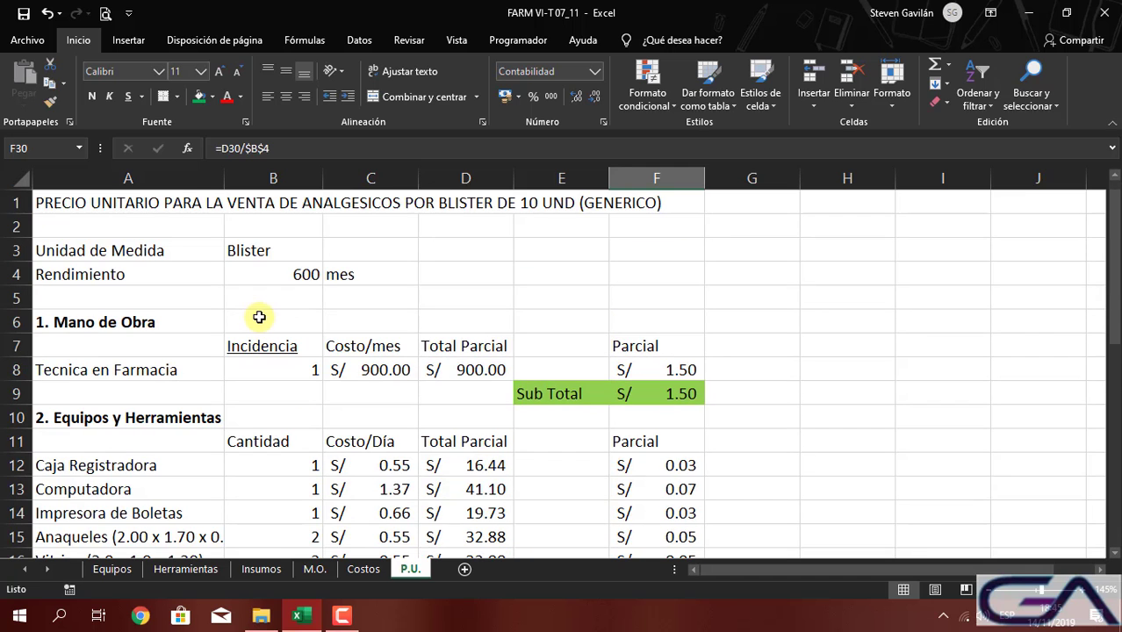